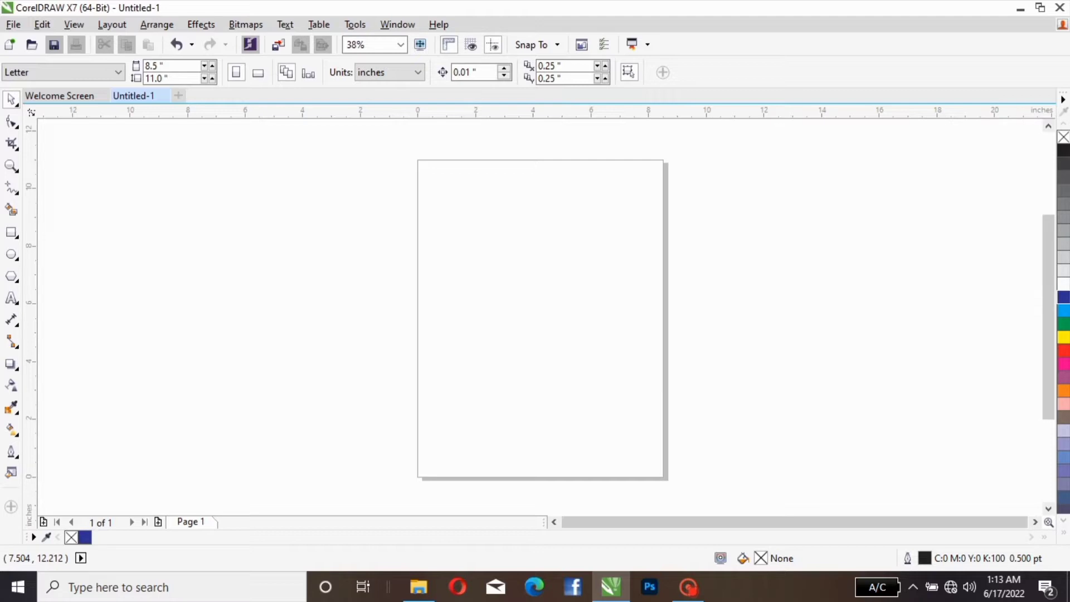
{"action": "key", "text": "Right"}
{"action": "key", "text": "Right"}
{"action": "key", "text": "Right"}
{"action": "key", "text": "Right"}
{"action": "key", "text": "Right"}
{"action": "key", "text": "Right"}
{"action": "key", "text": "Right"}
{"action": "key", "text": "Right"}
{"action": "key", "text": "Right"}
{"action": "key", "text": "Right"}
{"action": "key", "text": "Right"}
{"action": "key", "text": "Left"}
{"action": "key", "text": "Left"}
{"action": "key", "text": "Left"}
{"action": "key", "text": "Left"}
{"action": "key", "text": "Left"}
{"action": "key", "text": "Escape"}
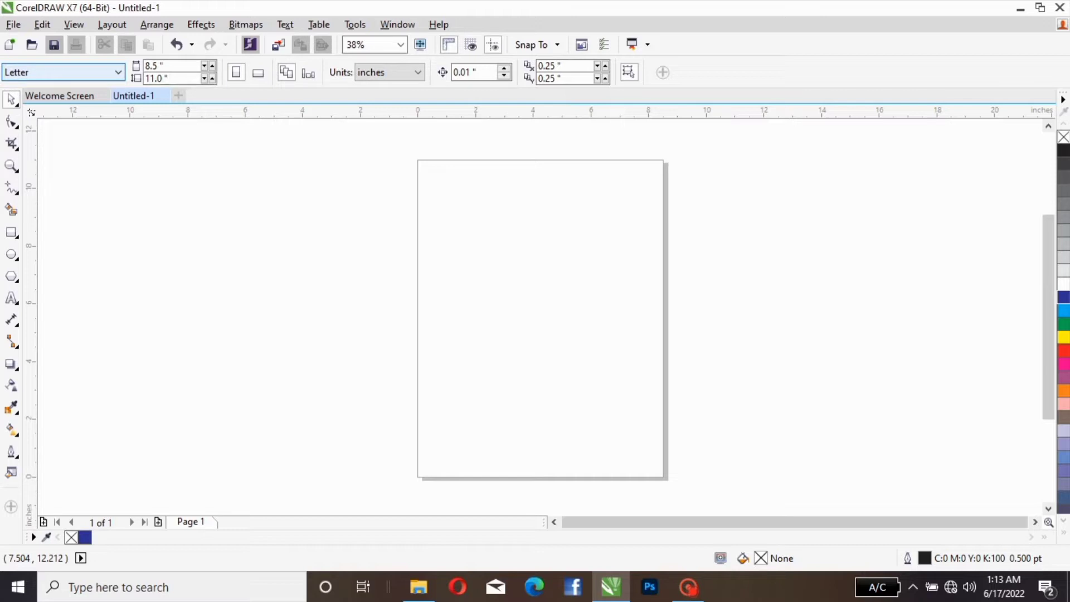
Step: Examine the available page size presets and the drawing unit options for the document
{"action": "left_click", "coordinate": [118, 72]}
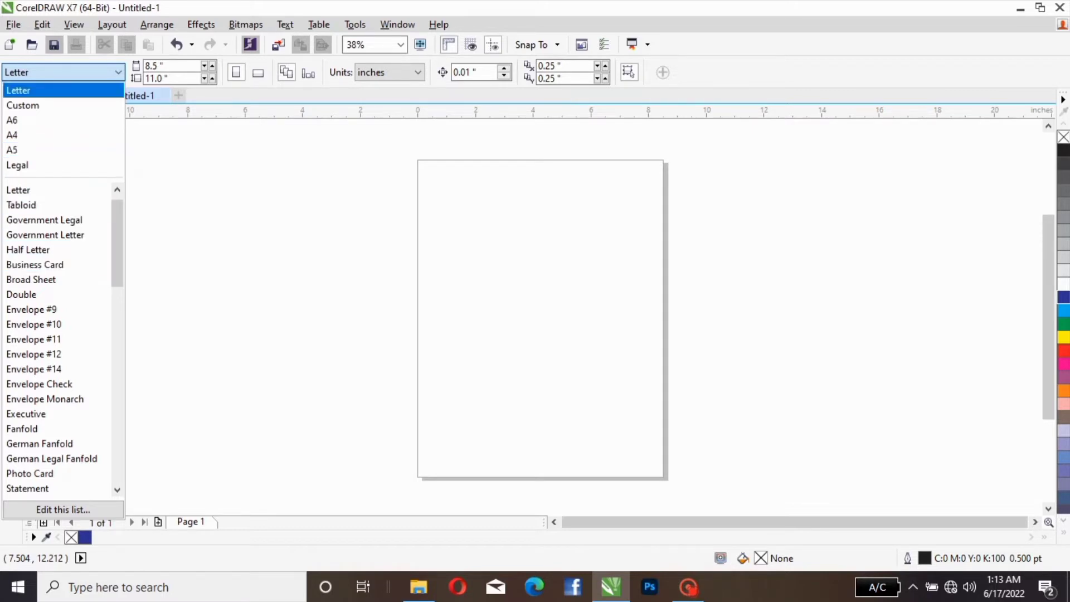
{"action": "left_click", "coordinate": [117, 73]}
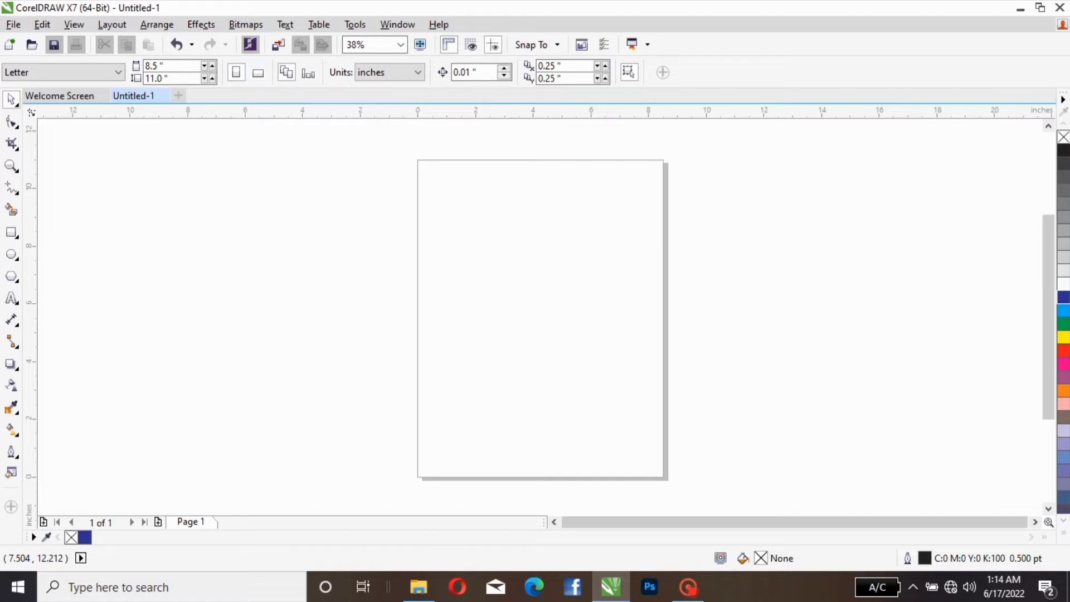
{"action": "left_click", "coordinate": [417, 73]}
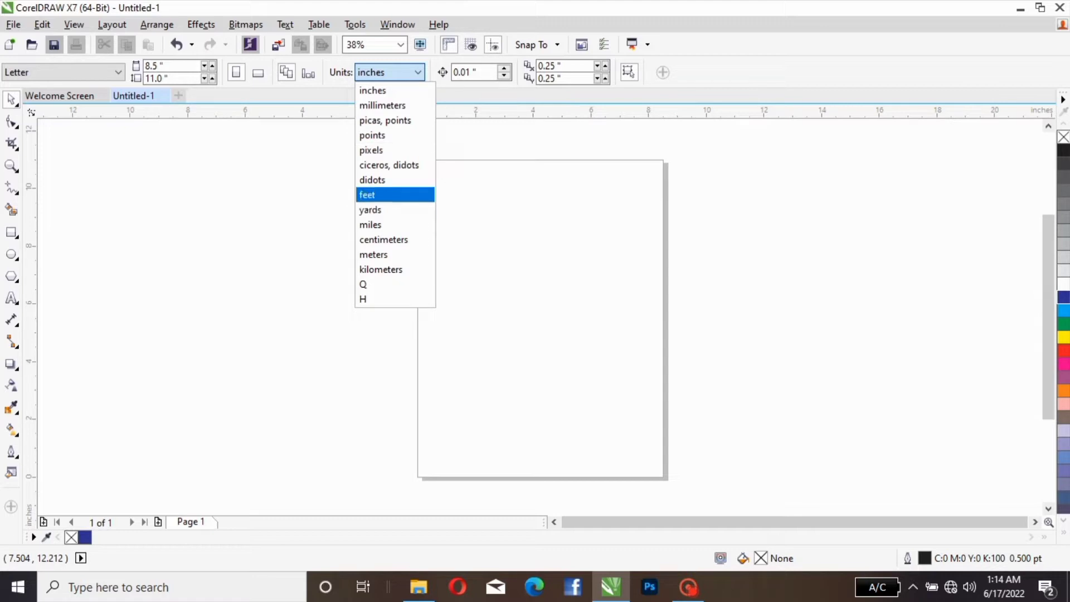
{"action": "left_click", "coordinate": [418, 73]}
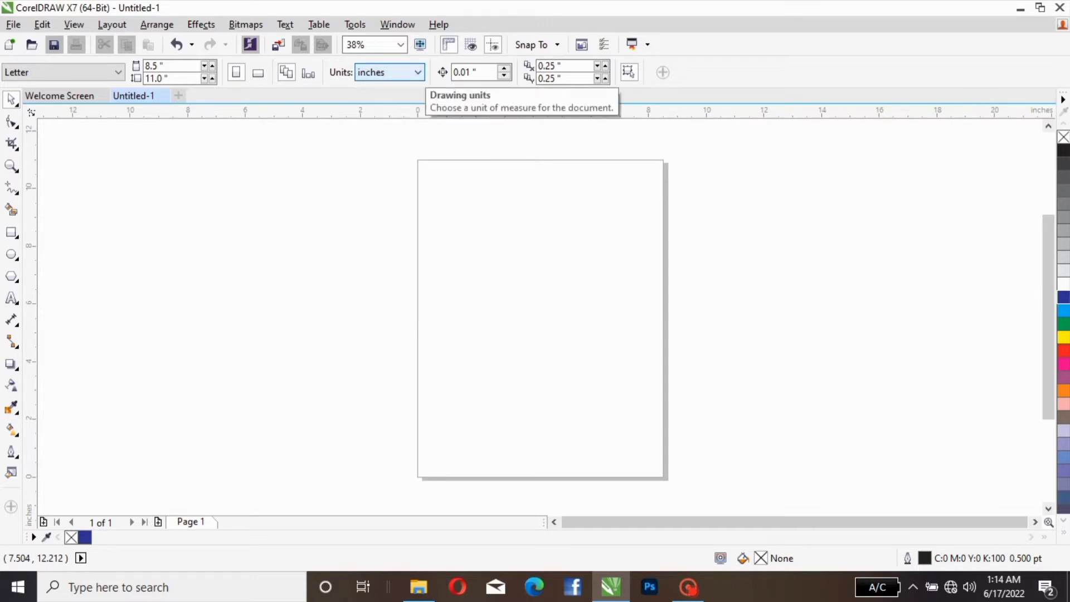
{"action": "left_click", "coordinate": [418, 72]}
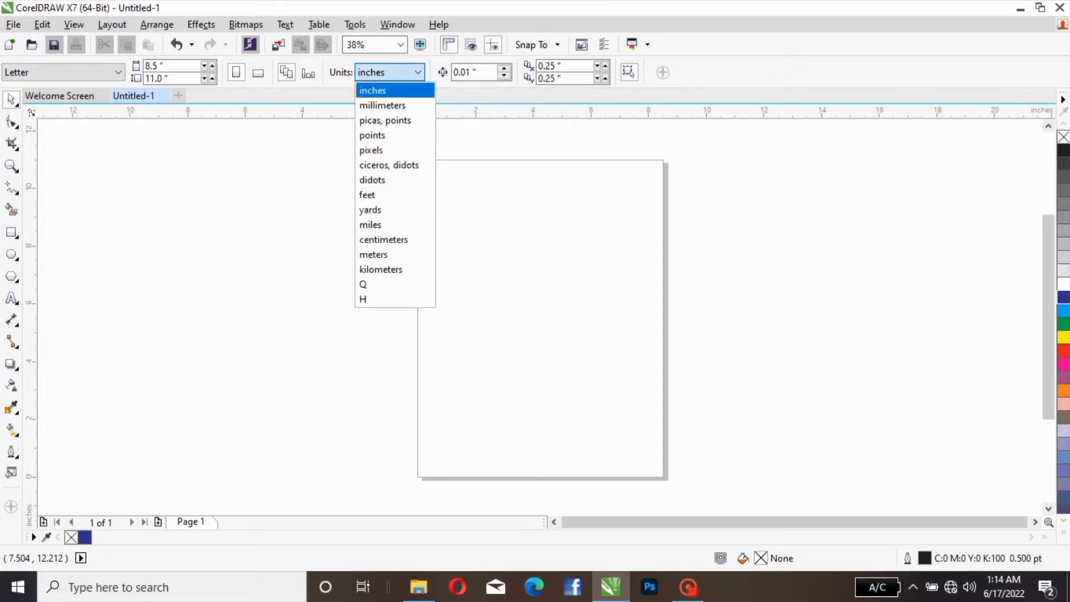
{"action": "left_click", "coordinate": [415, 73]}
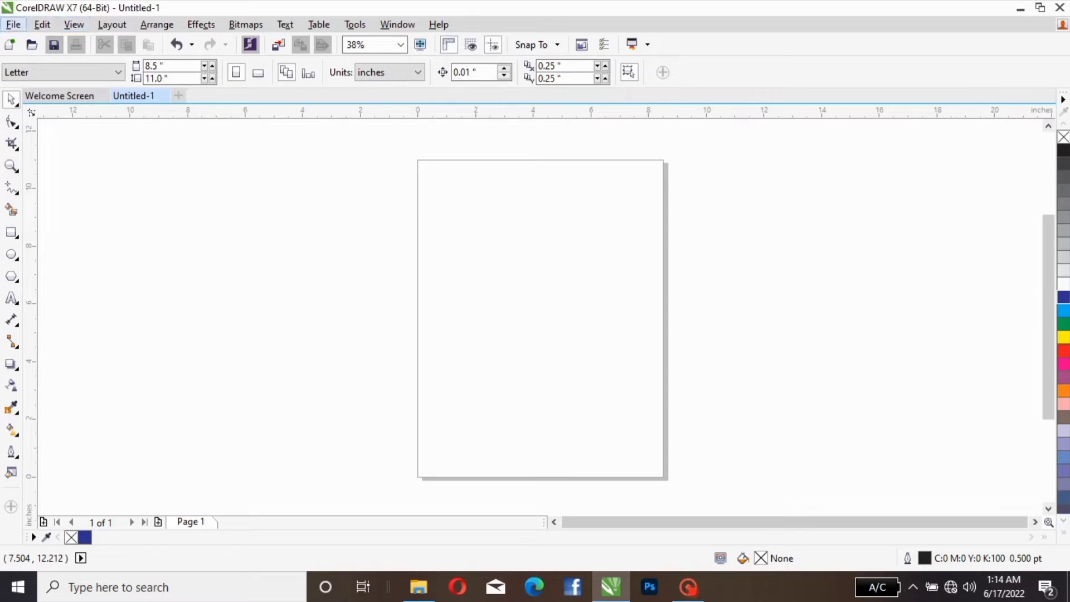
Step: Look through the available commands for files, editing, viewing, arranging, effects, bitmaps, text, tables, tools, windows and help
{"action": "left_click", "coordinate": [13, 24]}
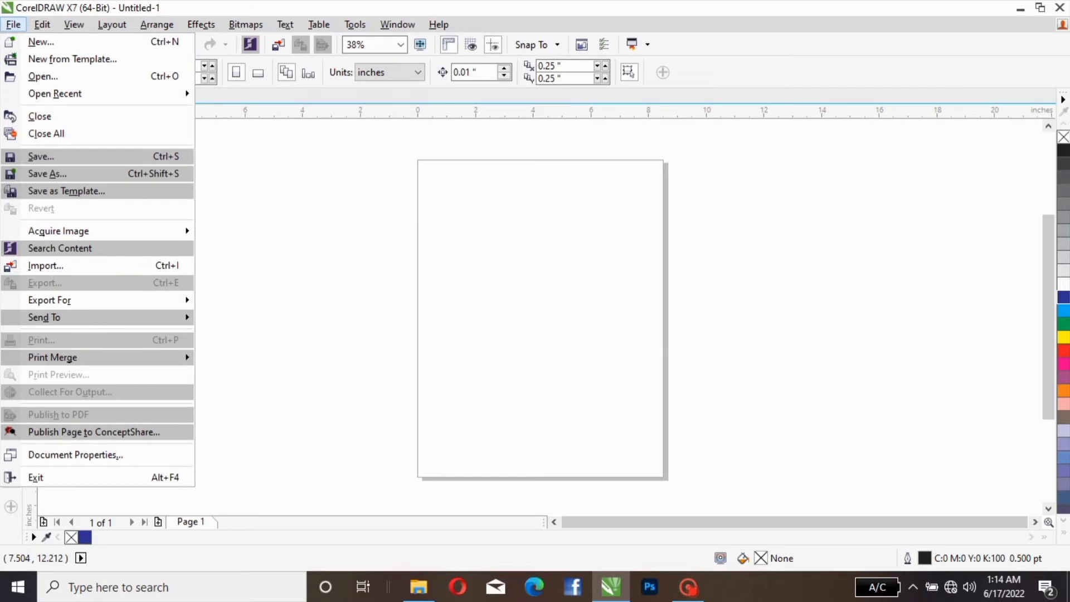
{"action": "left_click", "coordinate": [14, 25]}
{"action": "left_click", "coordinate": [42, 24]}
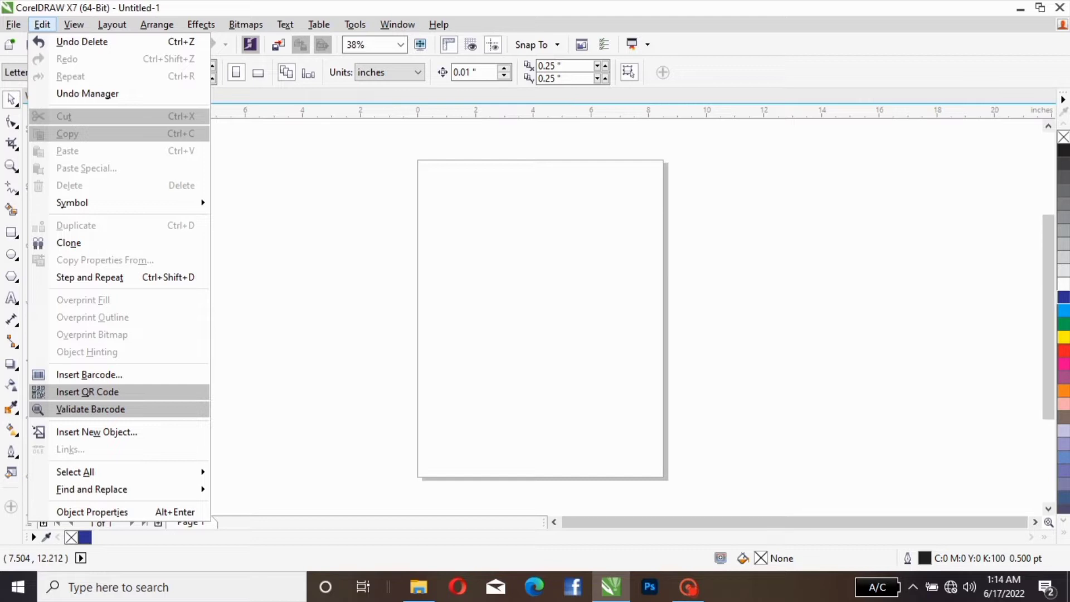
{"action": "mouse_move", "coordinate": [73, 25]}
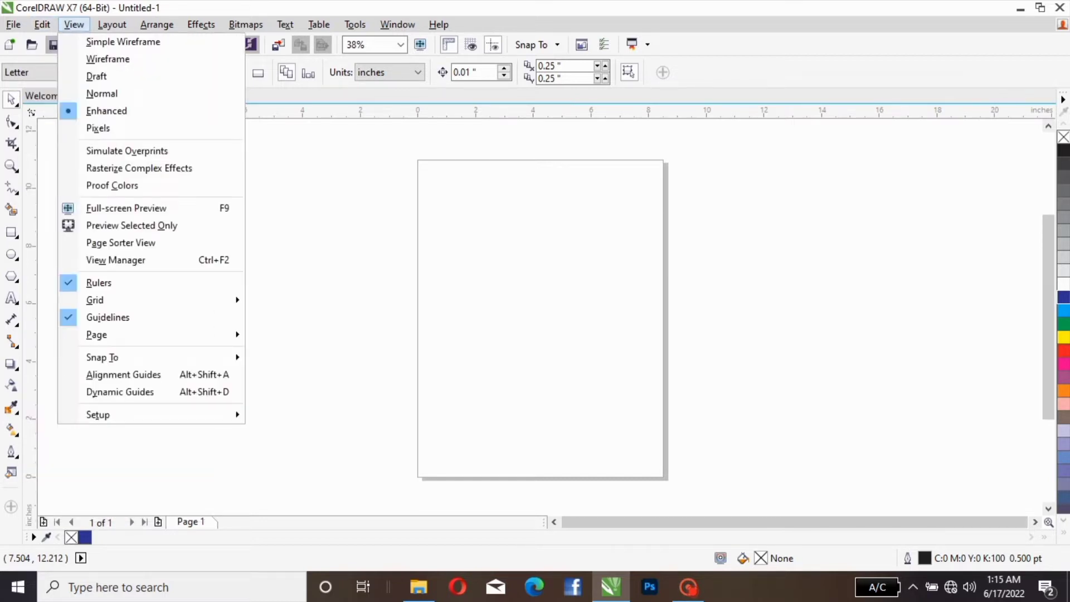
{"action": "mouse_move", "coordinate": [112, 24]}
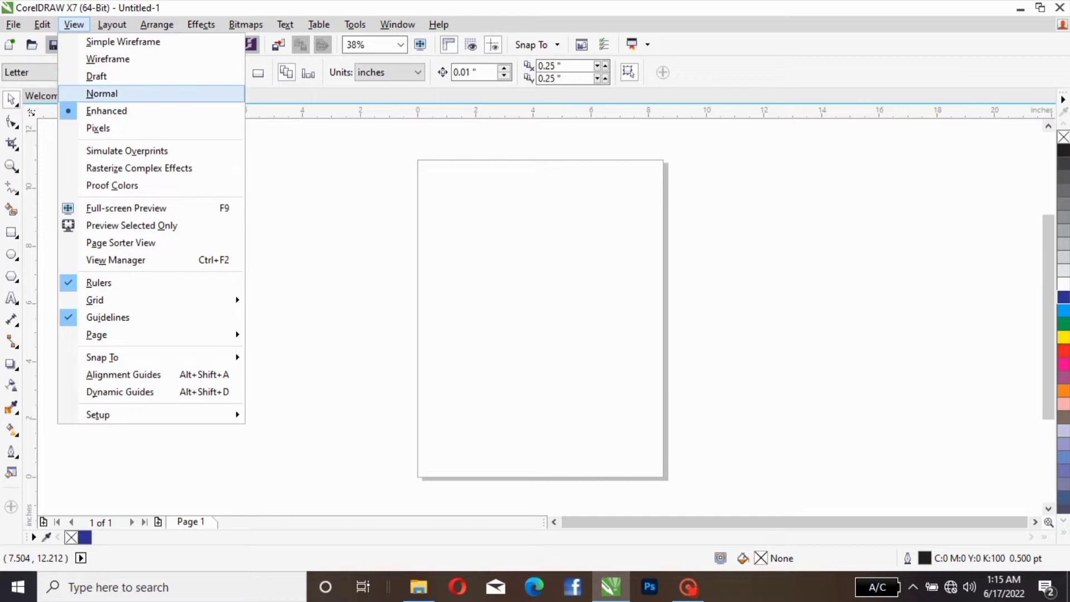
{"action": "left_click", "coordinate": [73, 25]}
{"action": "left_click", "coordinate": [112, 25]}
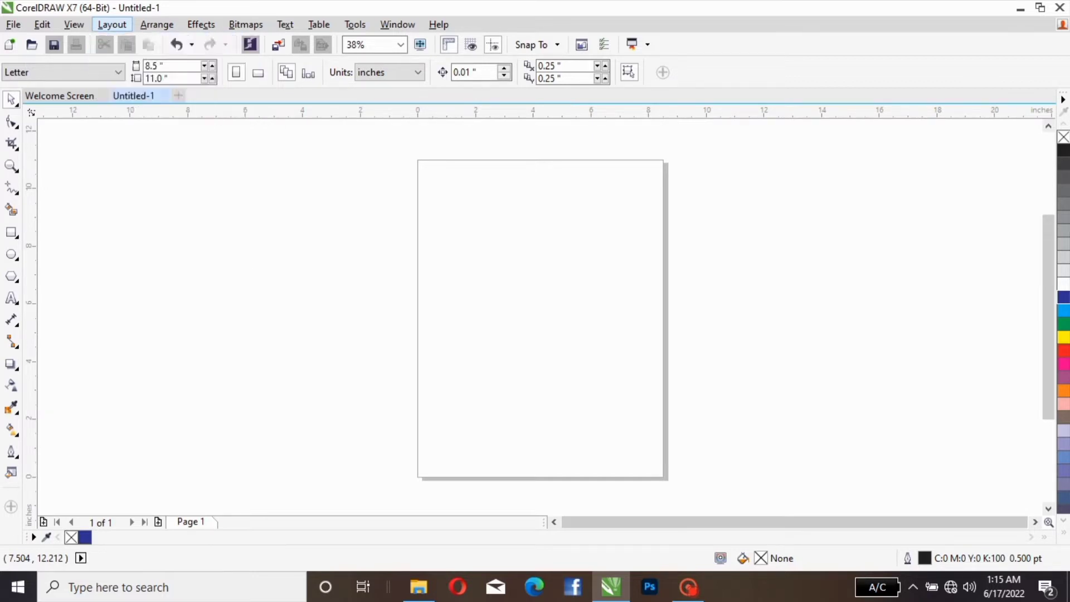
{"action": "mouse_move", "coordinate": [157, 24]}
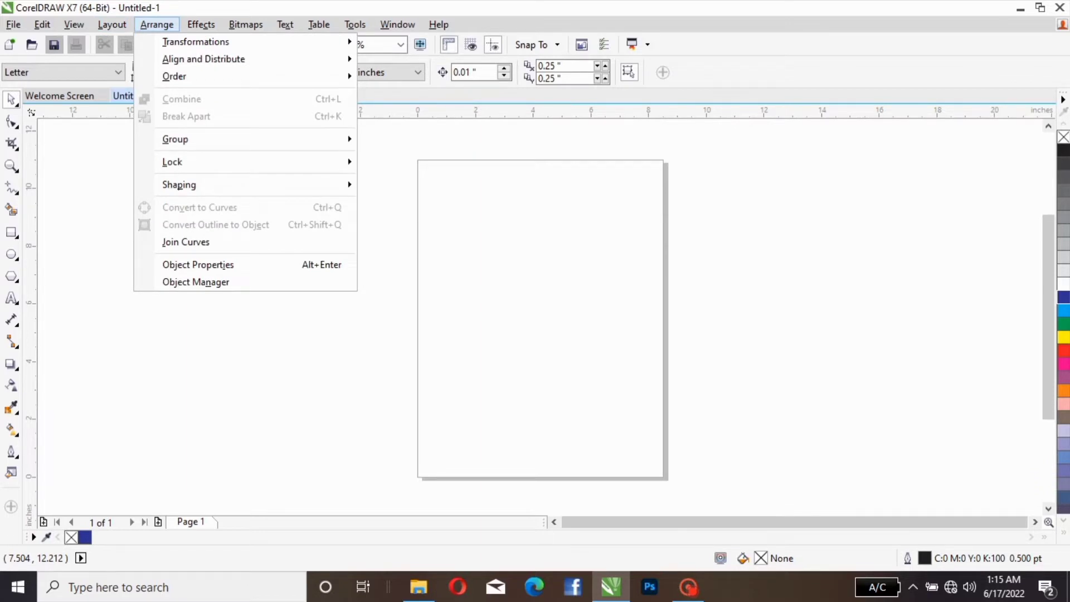
{"action": "mouse_move", "coordinate": [203, 58]}
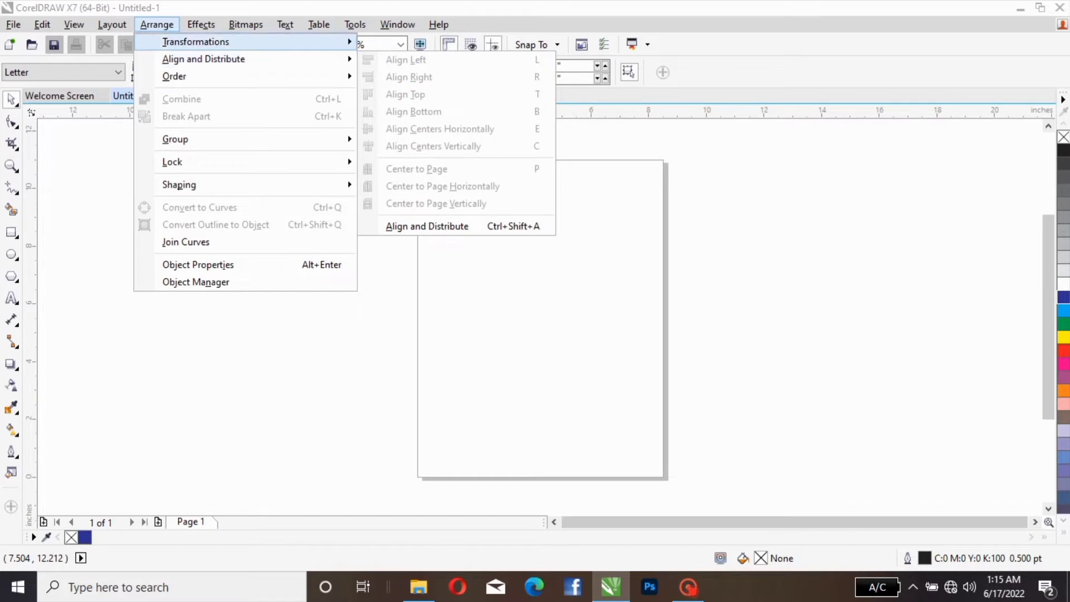
{"action": "left_click", "coordinate": [157, 25]}
{"action": "left_click", "coordinate": [200, 24]}
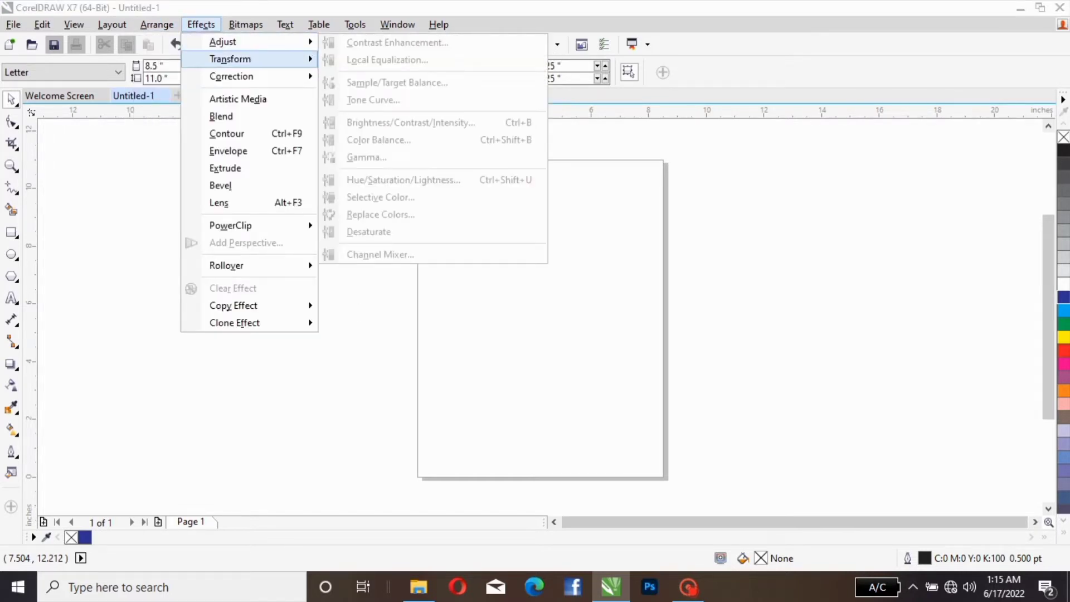
{"action": "mouse_move", "coordinate": [239, 58]}
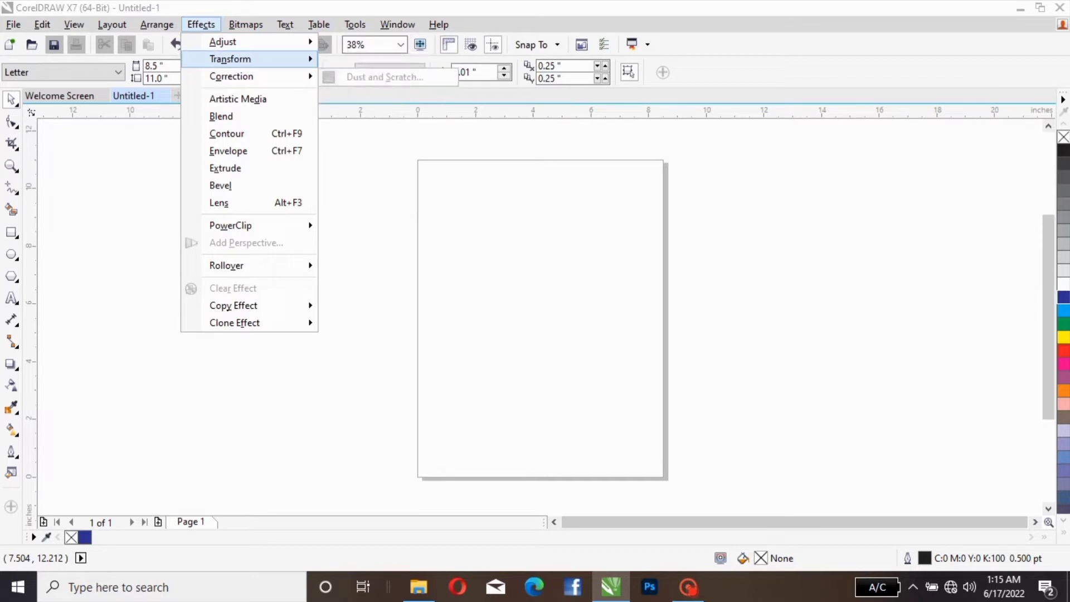
{"action": "mouse_move", "coordinate": [246, 24]}
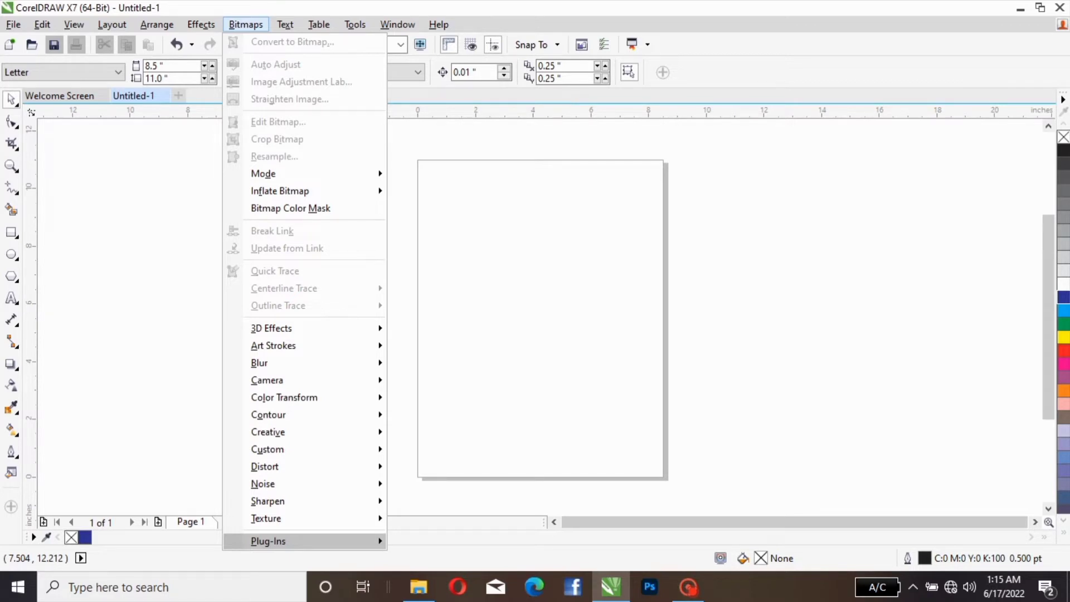
{"action": "mouse_move", "coordinate": [285, 25]}
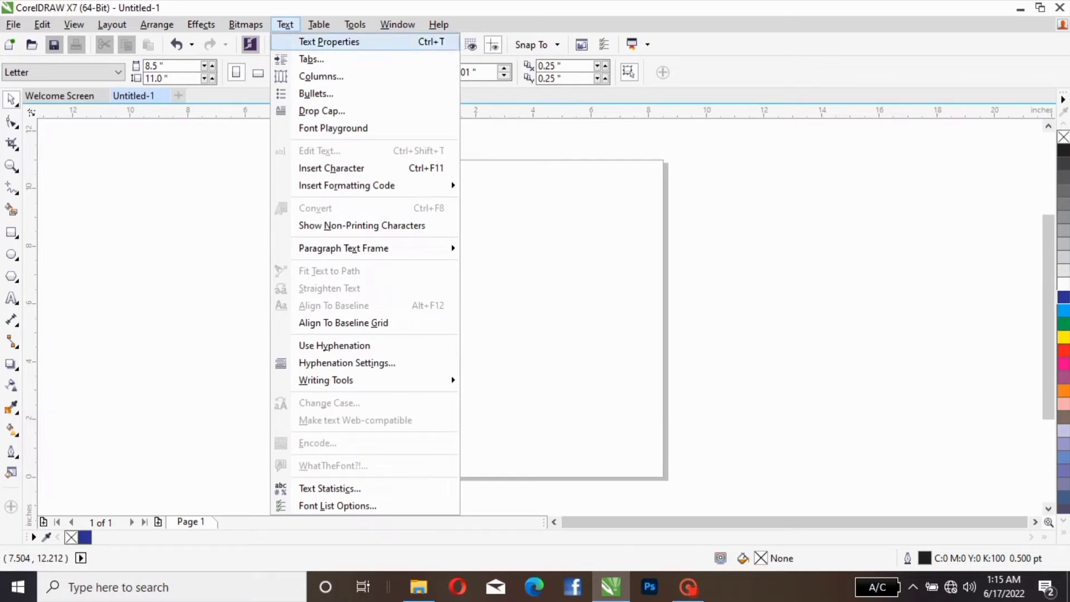
{"action": "key", "text": "Down"}
{"action": "key", "text": "Down"}
{"action": "key", "text": "Down"}
{"action": "key", "text": "Down"}
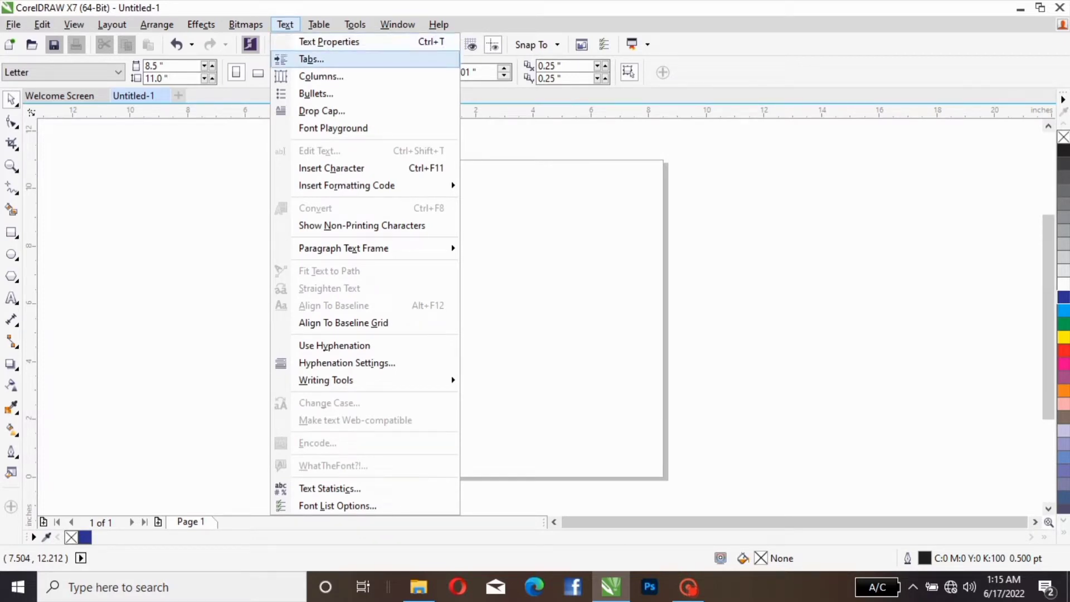
{"action": "key", "text": "Up"}
{"action": "key", "text": "Up"}
{"action": "key", "text": "Up"}
{"action": "key", "text": "Up"}
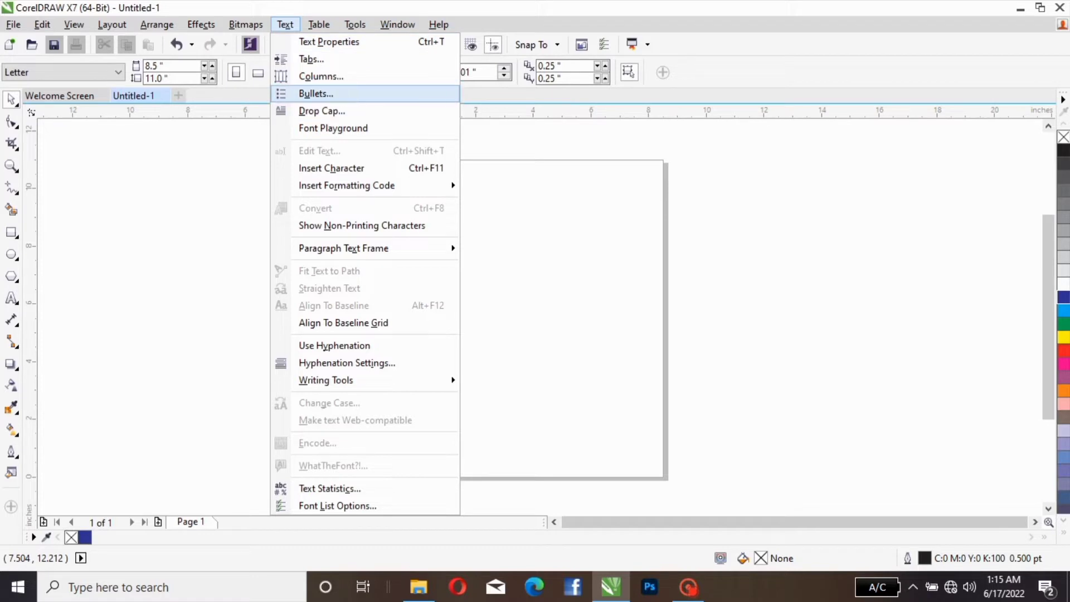
{"action": "key", "text": "Right"}
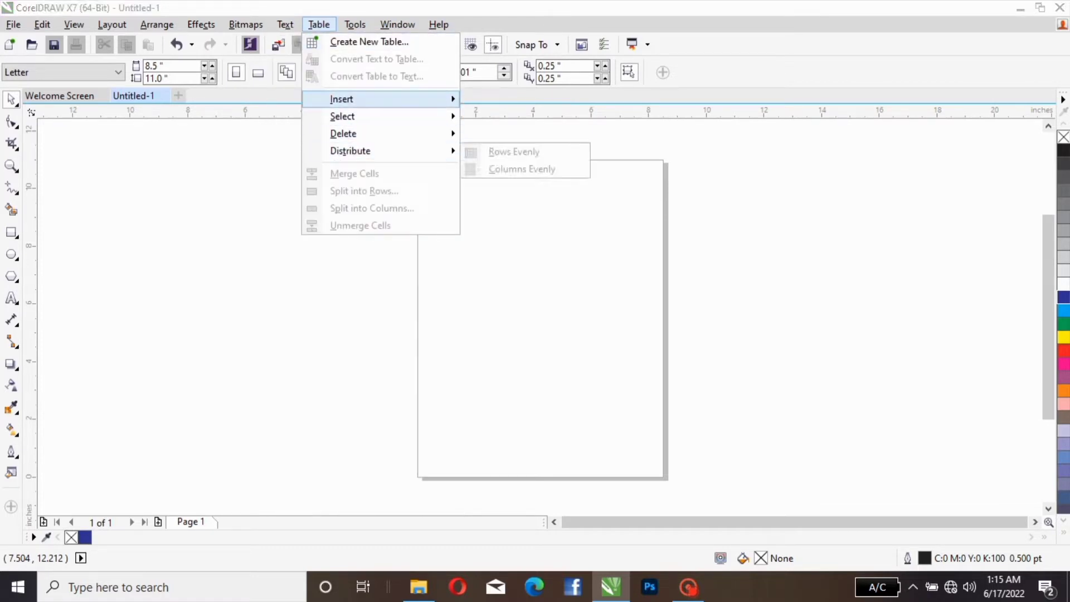
{"action": "mouse_move", "coordinate": [354, 25]}
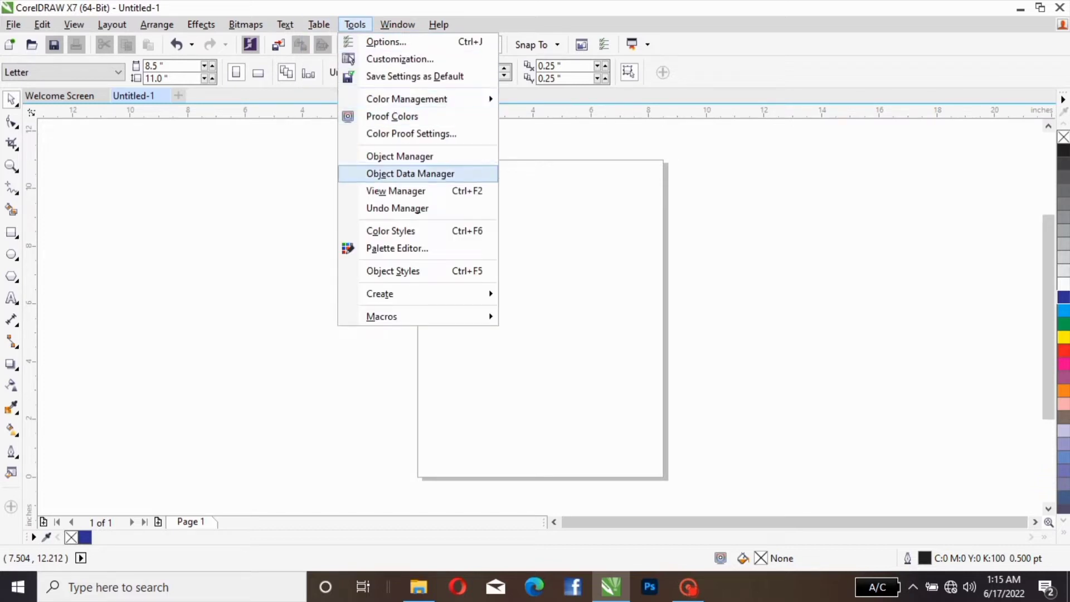
{"action": "mouse_move", "coordinate": [397, 24]}
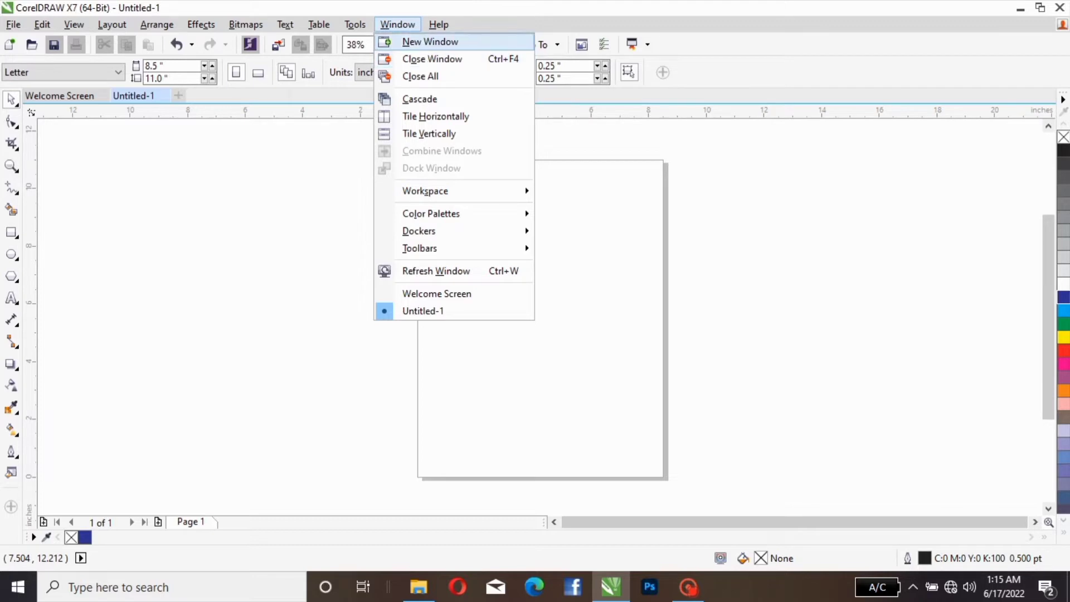
{"action": "mouse_move", "coordinate": [438, 24]}
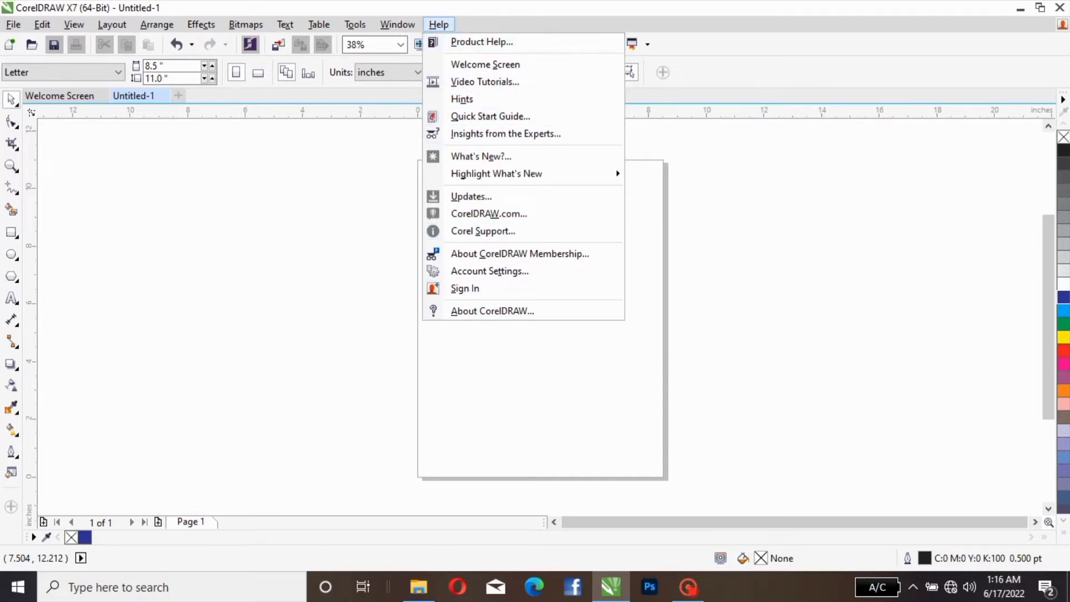
{"action": "key", "text": "Escape"}
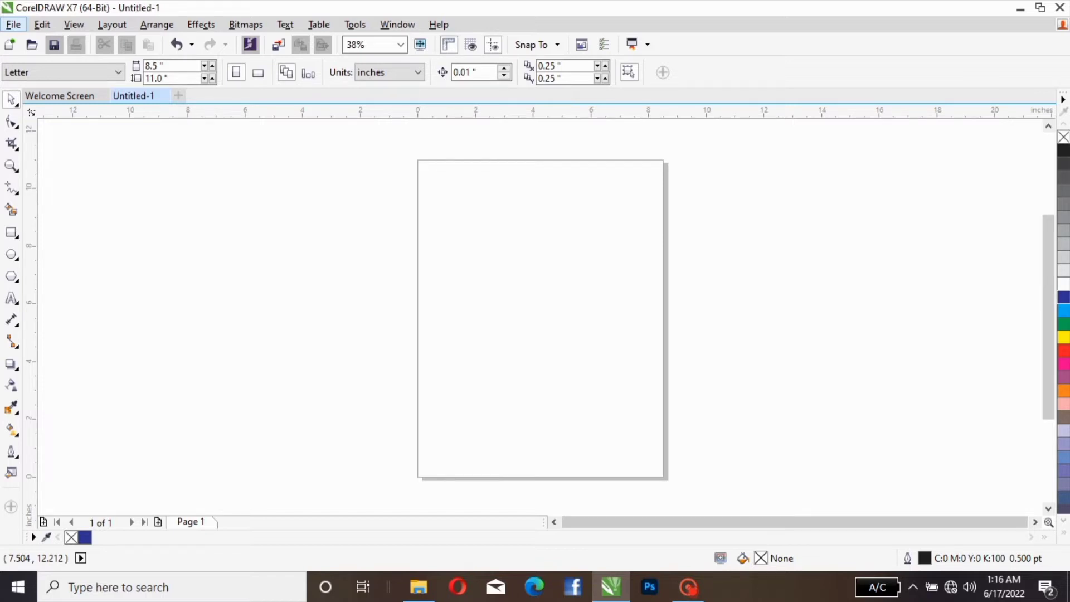
{"action": "left_click", "coordinate": [13, 24]}
{"action": "mouse_move", "coordinate": [42, 25]}
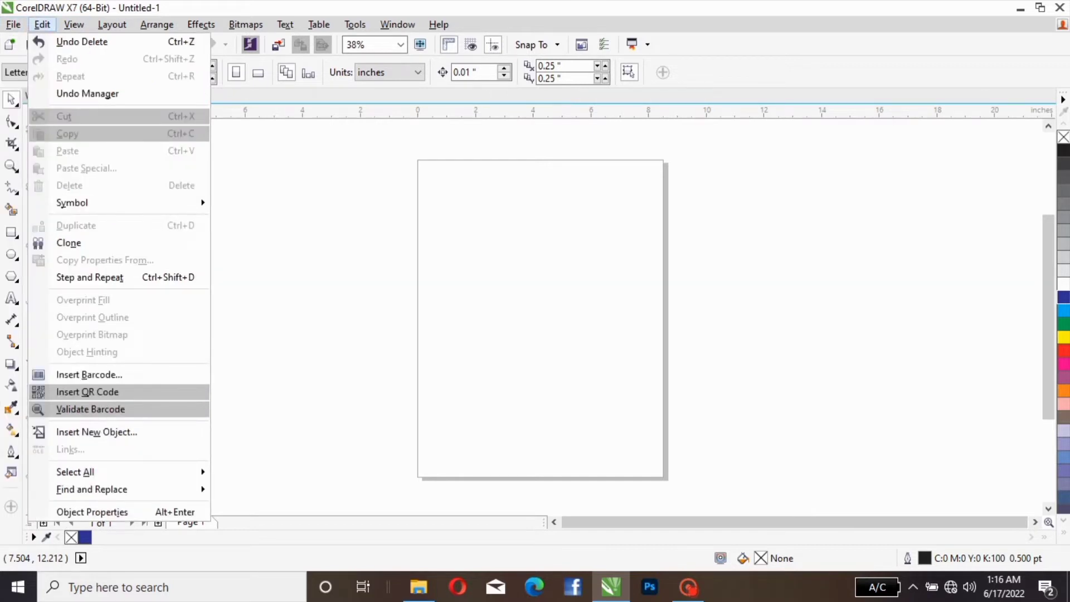
{"action": "mouse_move", "coordinate": [201, 25]}
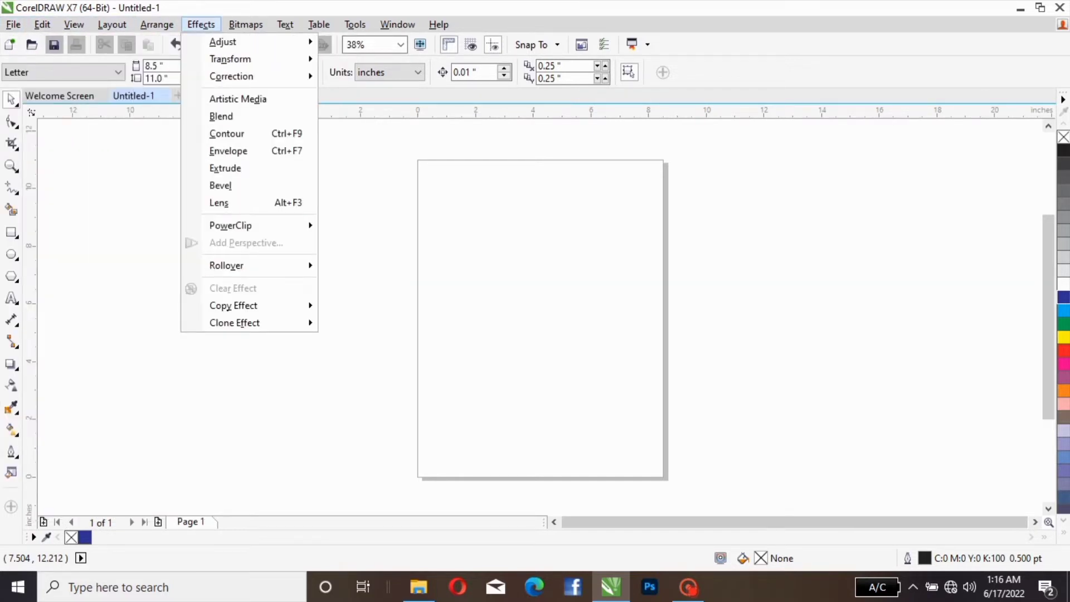
{"action": "mouse_move", "coordinate": [397, 25]}
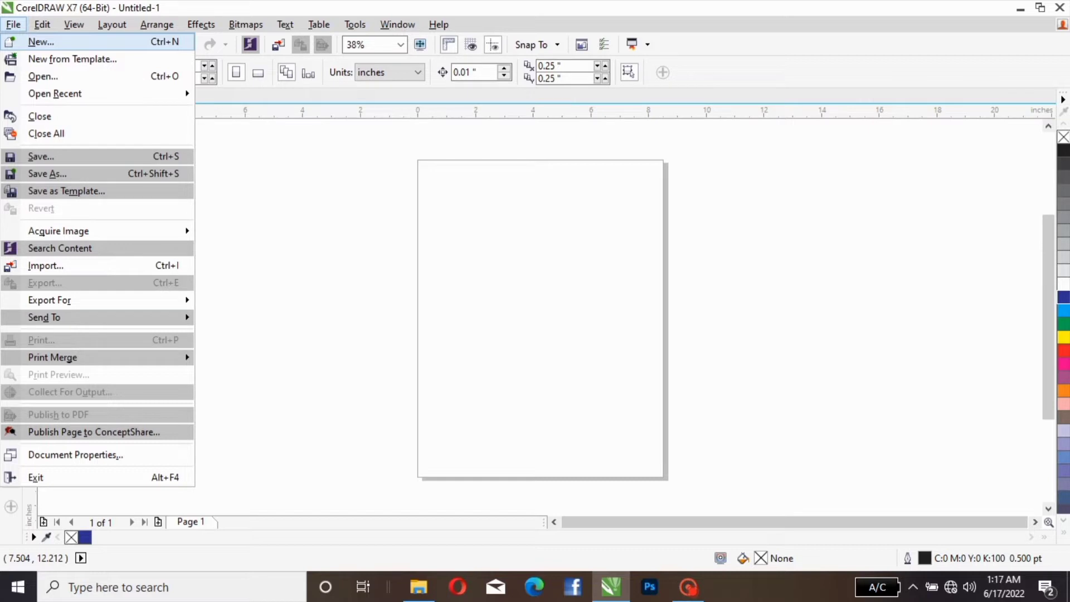
{"action": "mouse_move", "coordinate": [156, 25]}
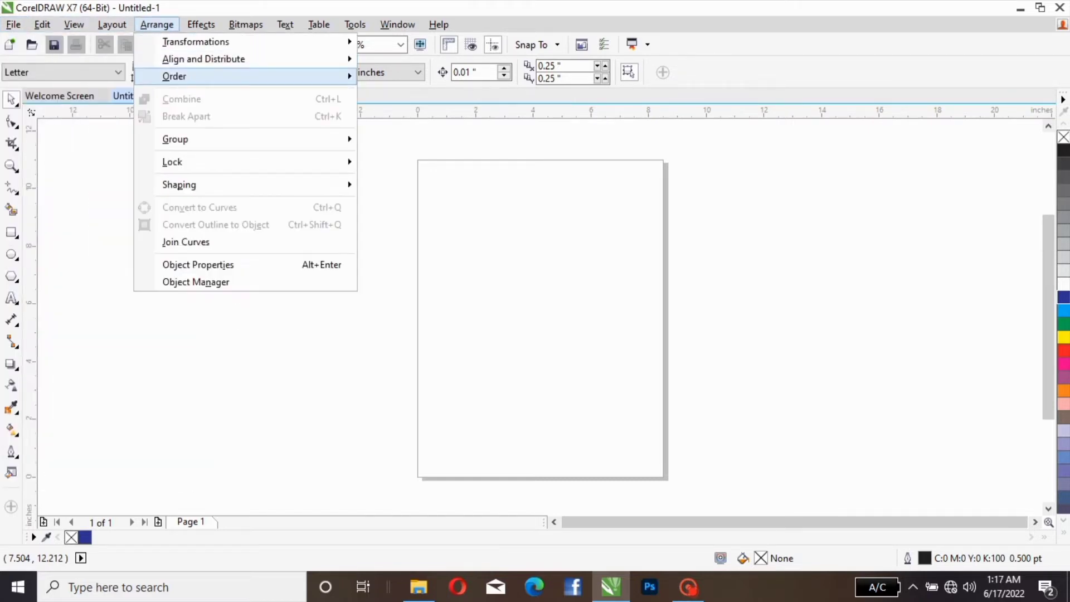
{"action": "mouse_move", "coordinate": [175, 139]}
{"action": "left_click", "coordinate": [379, 139]}
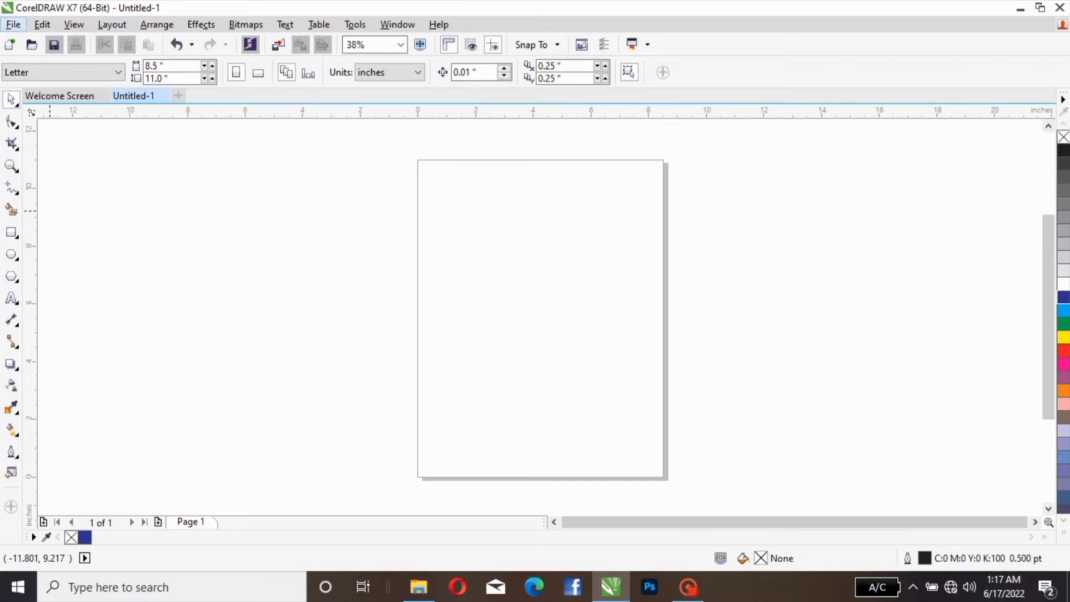
Step: Create a new blank document alongside the Untitled-1 drawing
{"action": "left_click", "coordinate": [13, 24]}
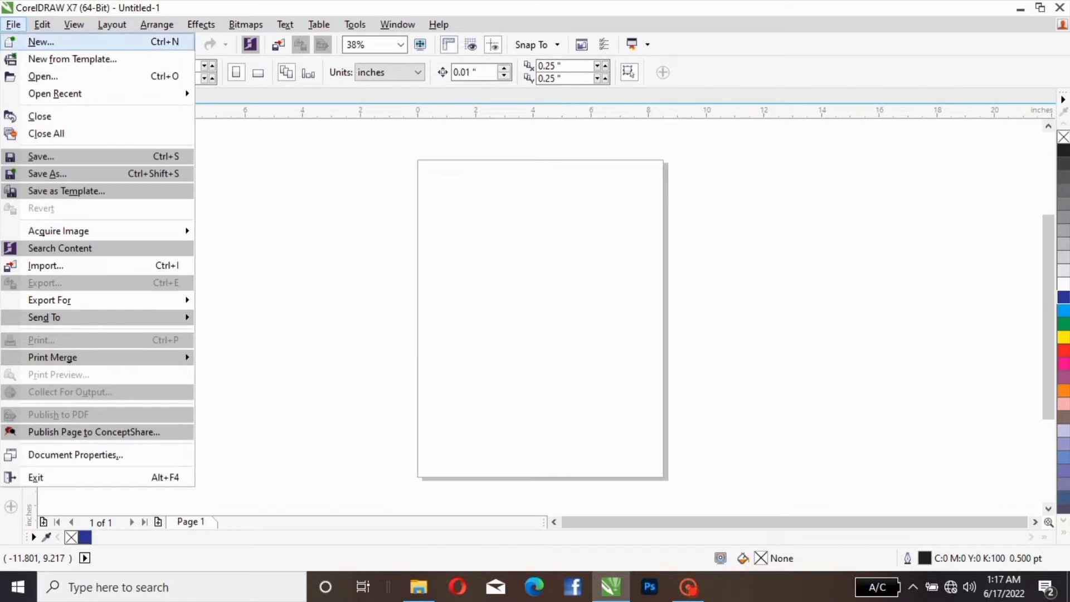
{"action": "left_click", "coordinate": [41, 42]}
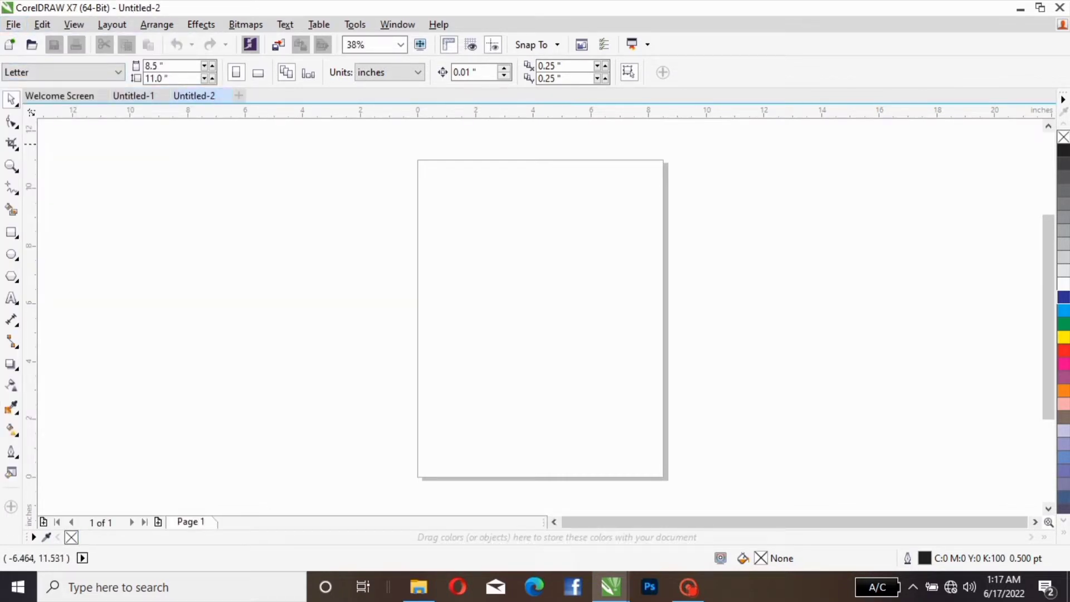
Step: Start opening an existing drawing and browse the Documents and Downloads folders, ending in Documents
{"action": "left_click", "coordinate": [13, 25]}
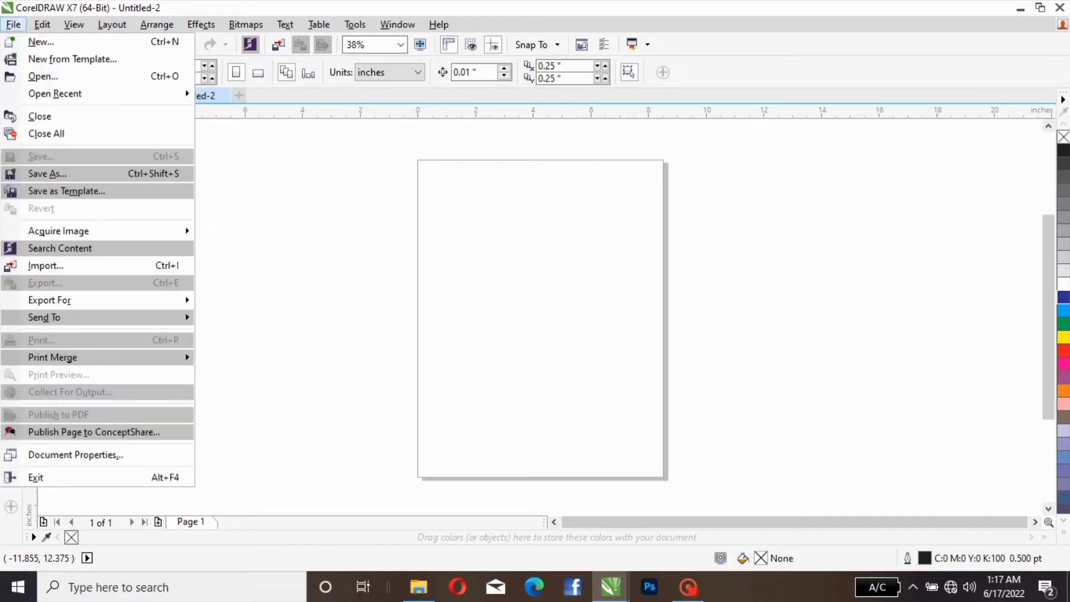
{"action": "mouse_move", "coordinate": [43, 25]}
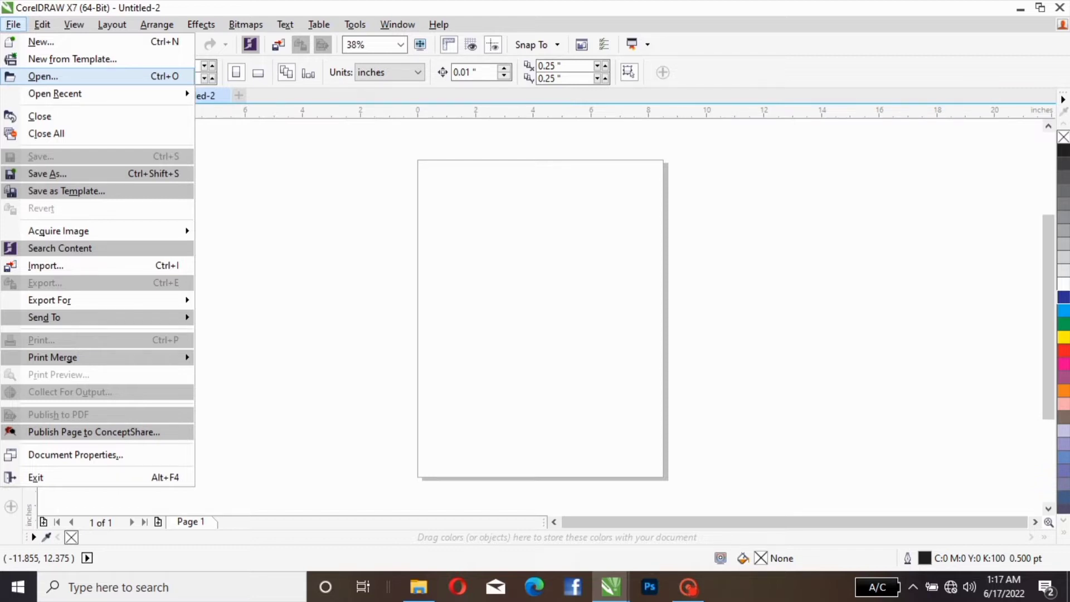
{"action": "left_click", "coordinate": [55, 76]}
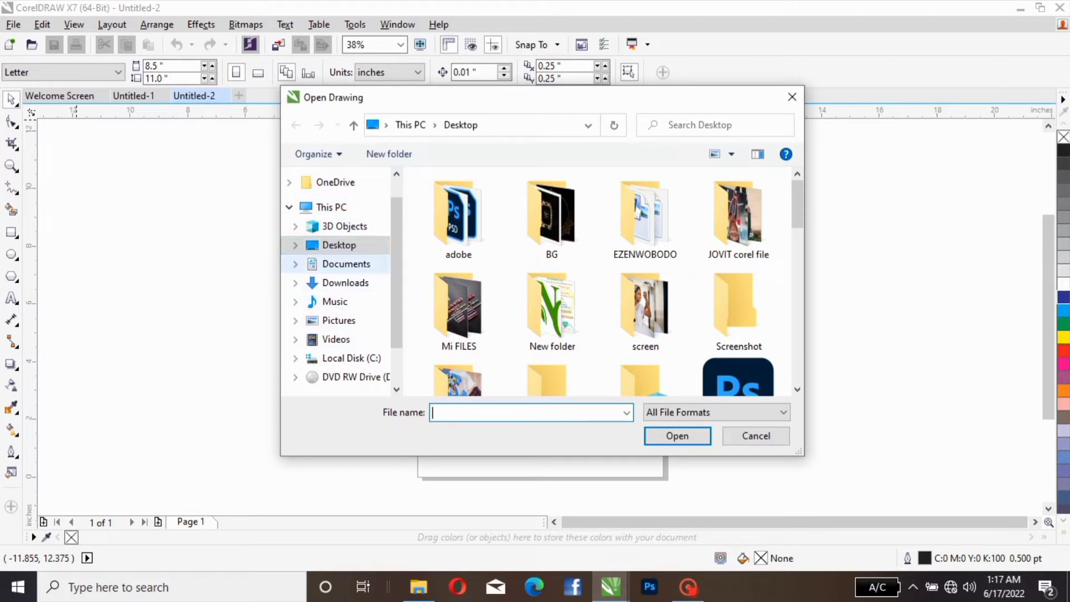
{"action": "left_click", "coordinate": [345, 263]}
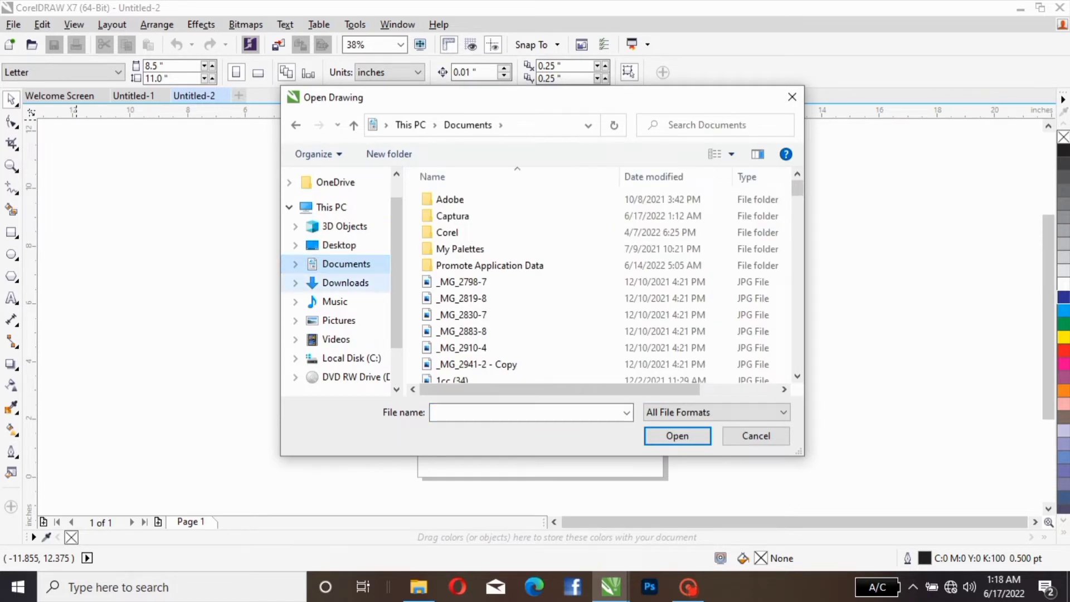
{"action": "left_click", "coordinate": [346, 283]}
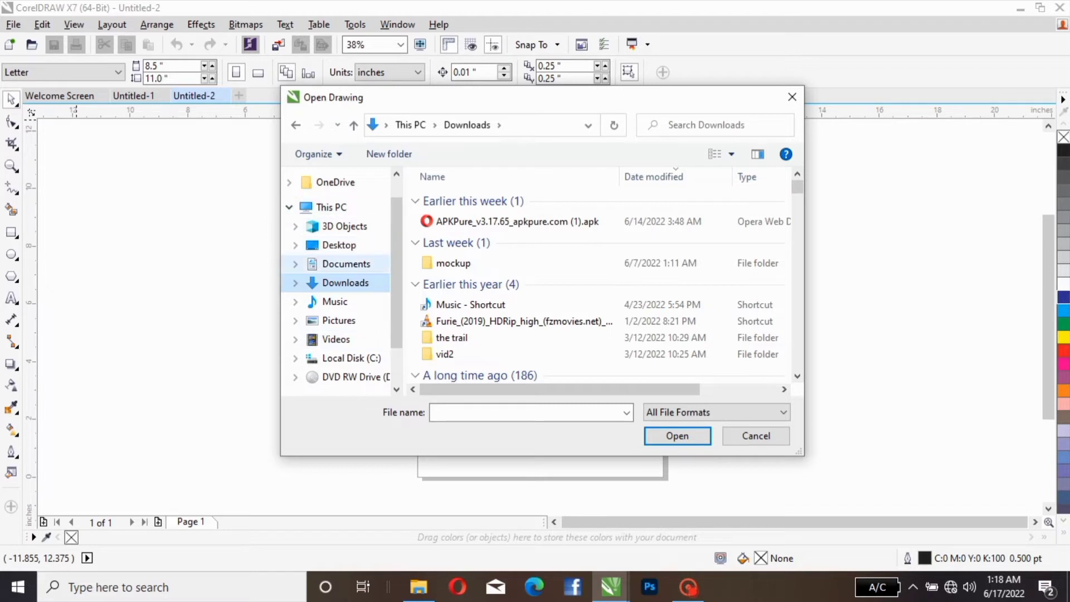
{"action": "left_click", "coordinate": [346, 264]}
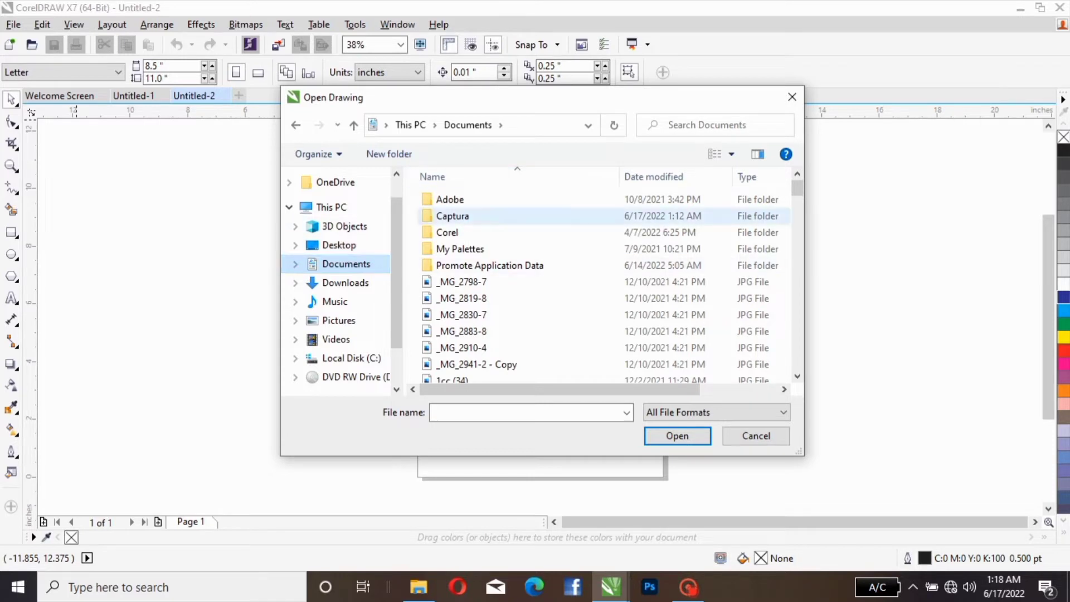
Step: Look through the files in Documents, select _MG_2830-7 and leave the Open Drawing dialog without opening it
{"action": "scroll", "coordinate": [501, 212], "scroll_direction": "down", "scroll_amount": 2}
{"action": "scroll", "coordinate": [501, 217], "scroll_direction": "down", "scroll_amount": 6}
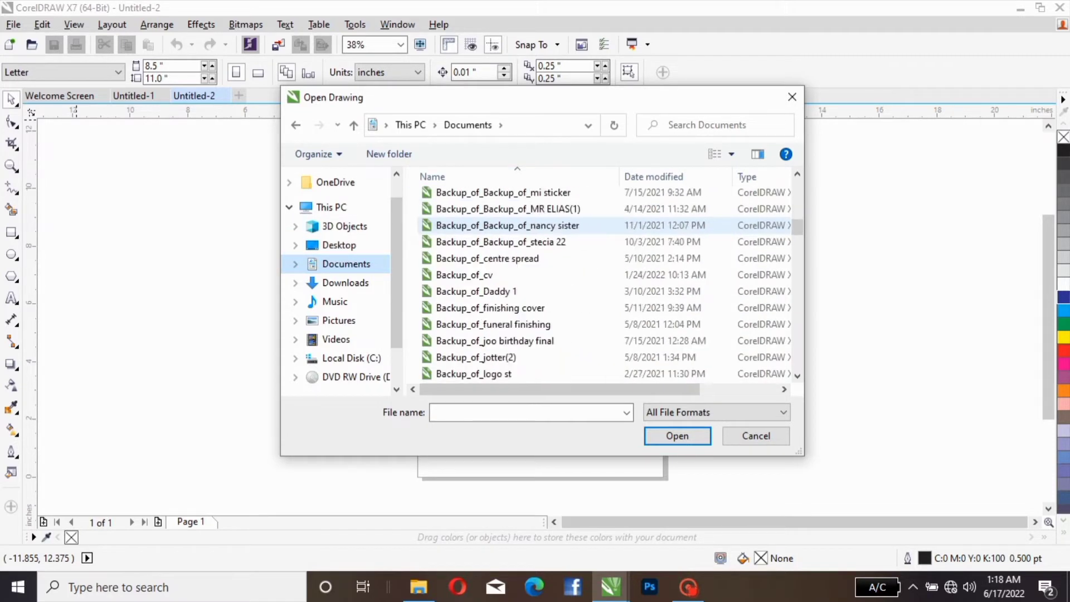
{"action": "scroll", "coordinate": [501, 225], "scroll_direction": "up", "scroll_amount": 8}
{"action": "scroll", "coordinate": [501, 225], "scroll_direction": "down", "scroll_amount": 4}
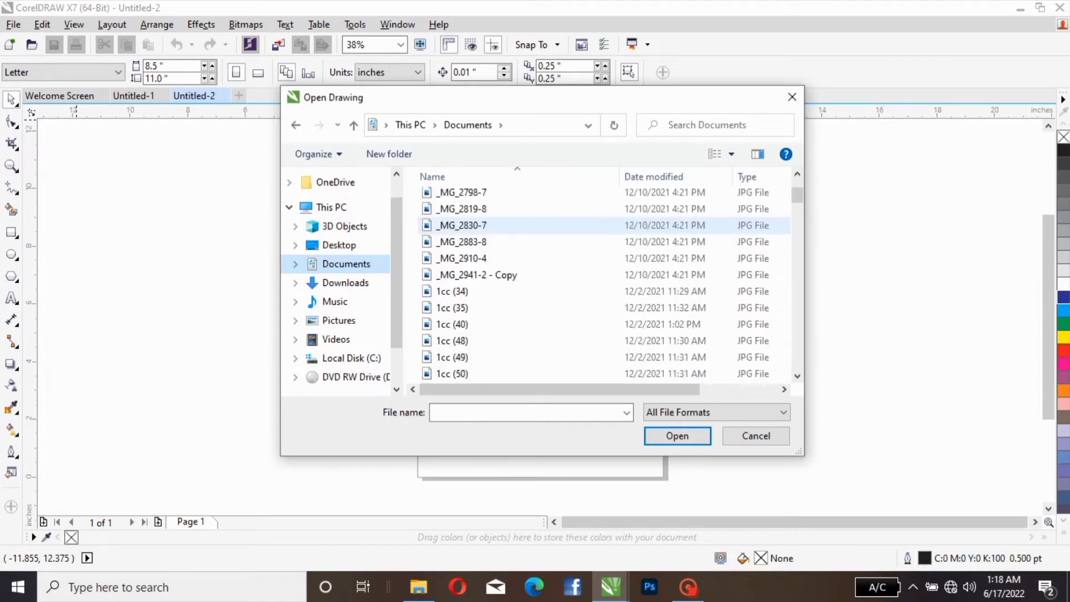
{"action": "scroll", "coordinate": [502, 239], "scroll_direction": "down", "scroll_amount": 6}
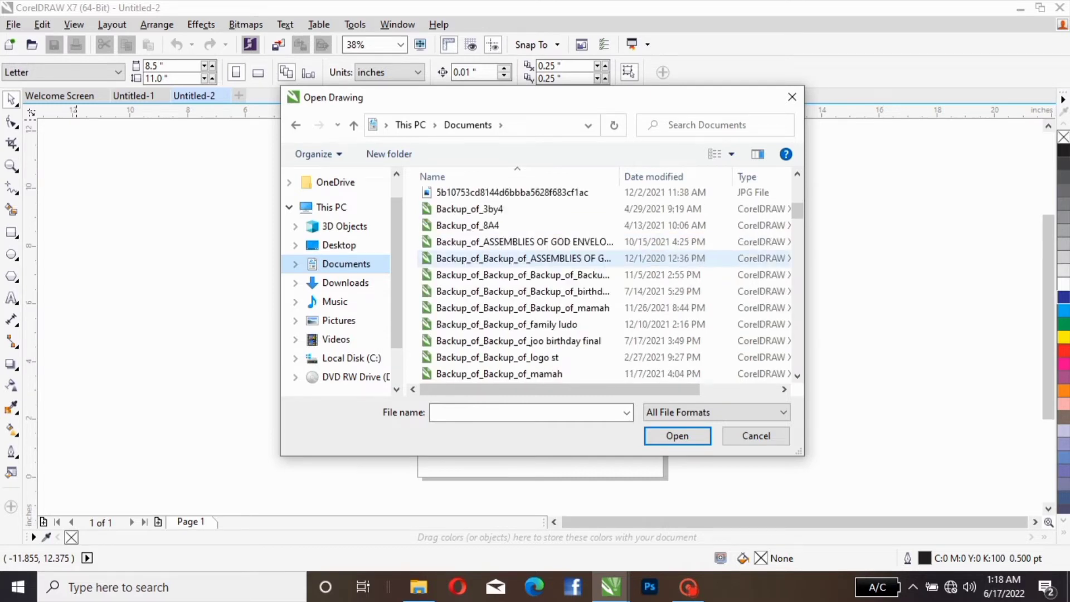
{"action": "scroll", "coordinate": [501, 259], "scroll_direction": "up", "scroll_amount": 7}
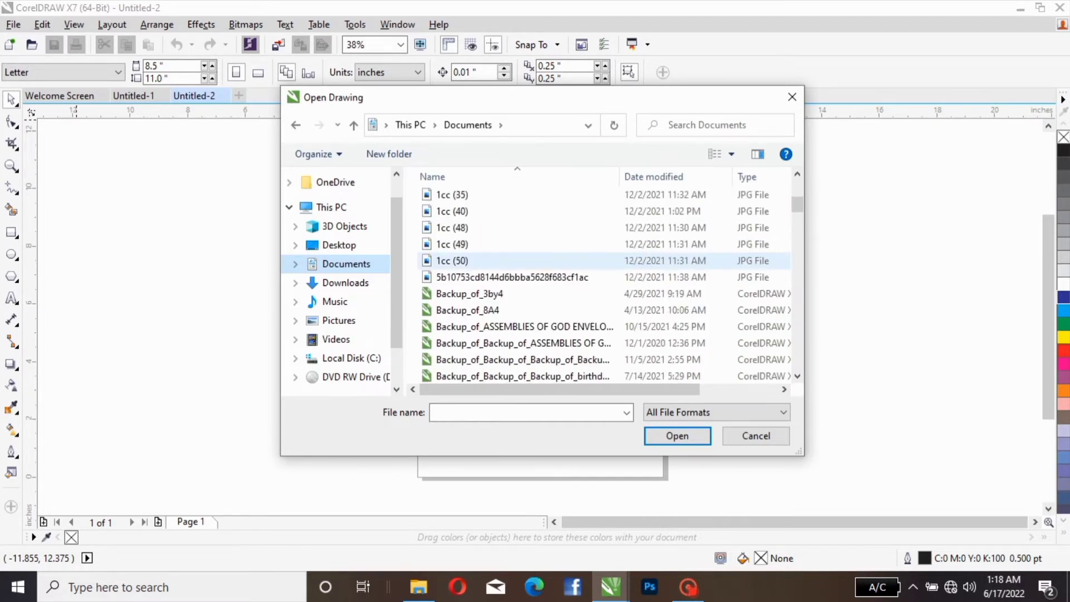
{"action": "scroll", "coordinate": [501, 234], "scroll_direction": "up", "scroll_amount": 1}
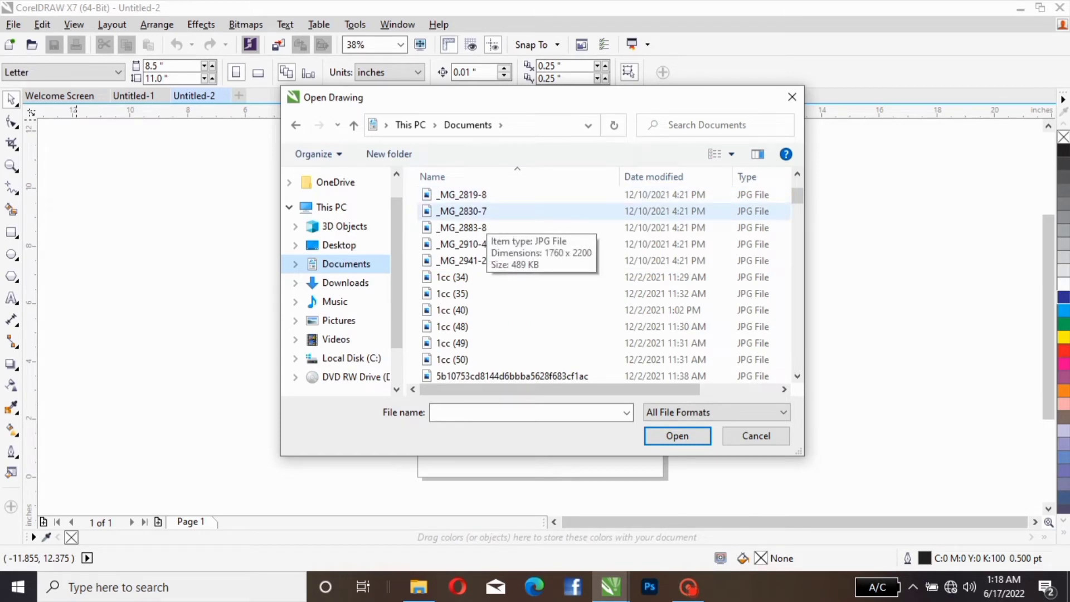
{"action": "left_click", "coordinate": [487, 214]}
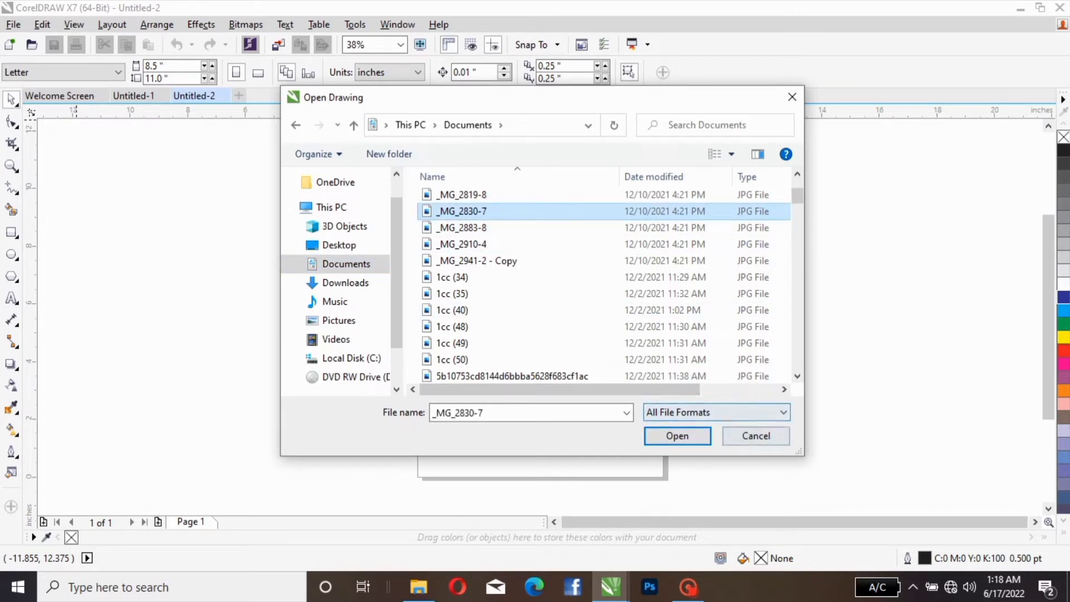
{"action": "left_click", "coordinate": [755, 435]}
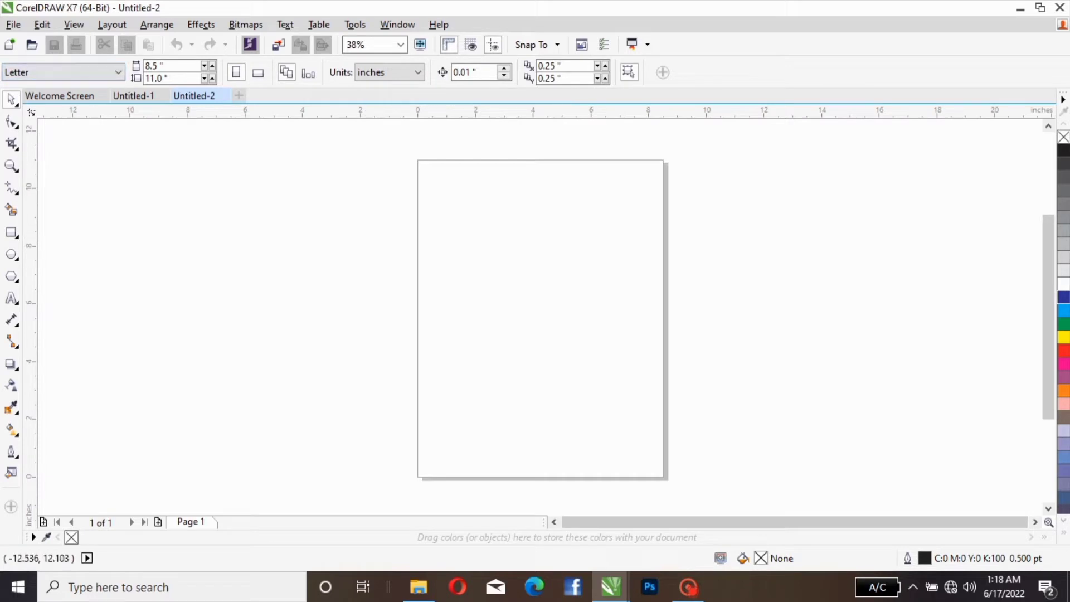
{"action": "left_click", "coordinate": [13, 24]}
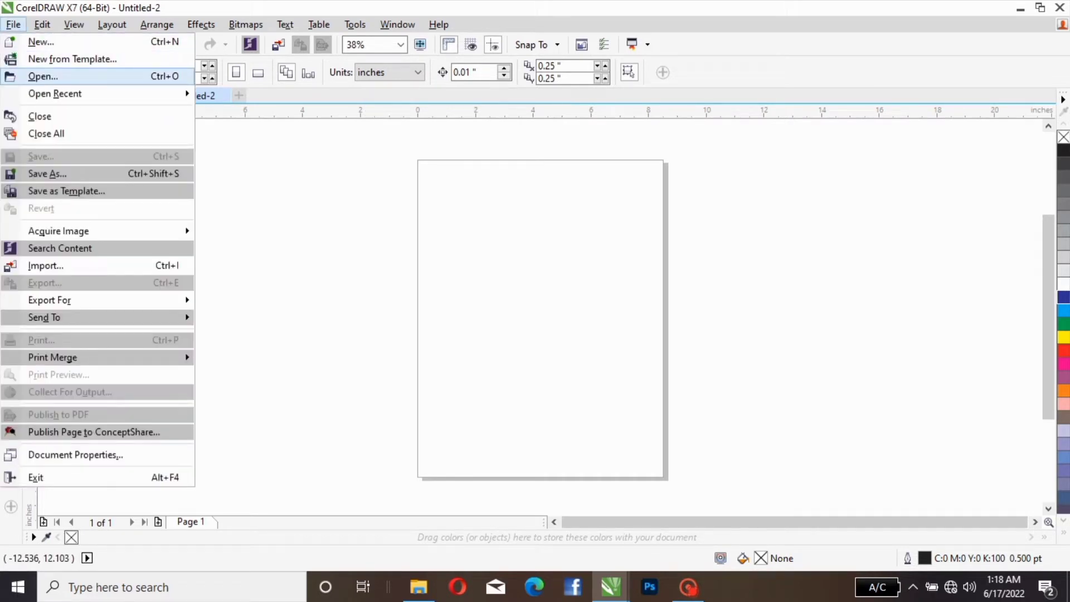
{"action": "mouse_move", "coordinate": [55, 93]}
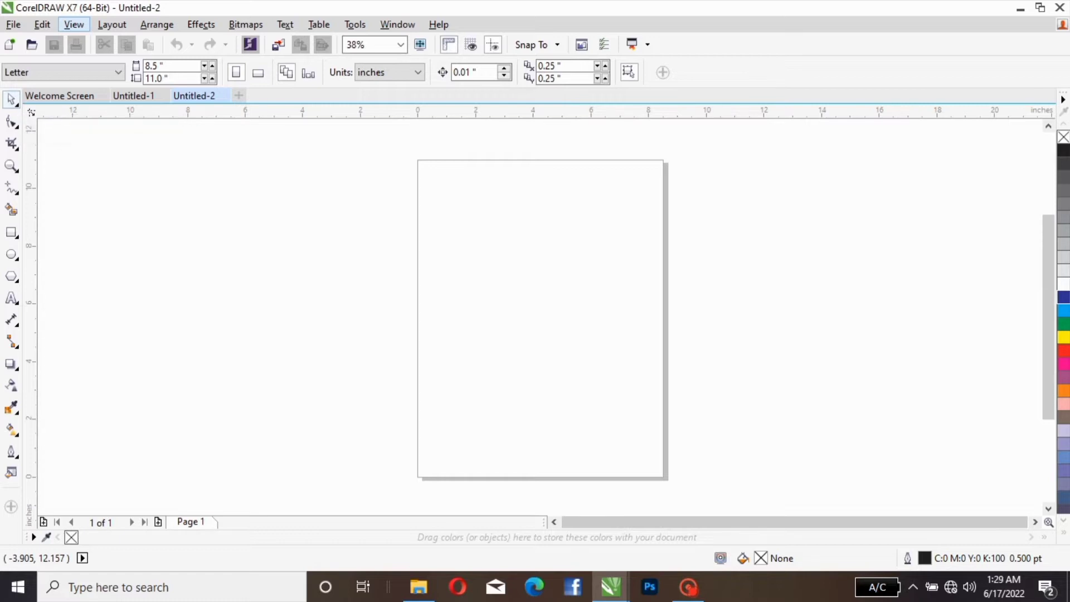
Step: Examine the toolbox groups, from the Pick, Shape and Crop tools to the connector and Drop Shadow tools
{"action": "left_click", "coordinate": [12, 101]}
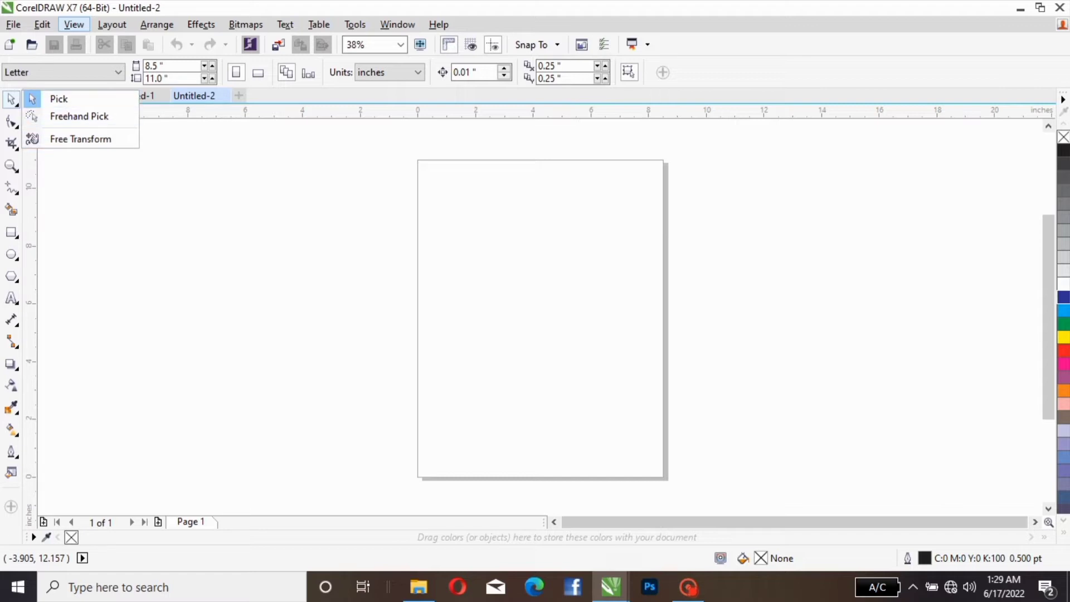
{"action": "mouse_move", "coordinate": [11, 121]}
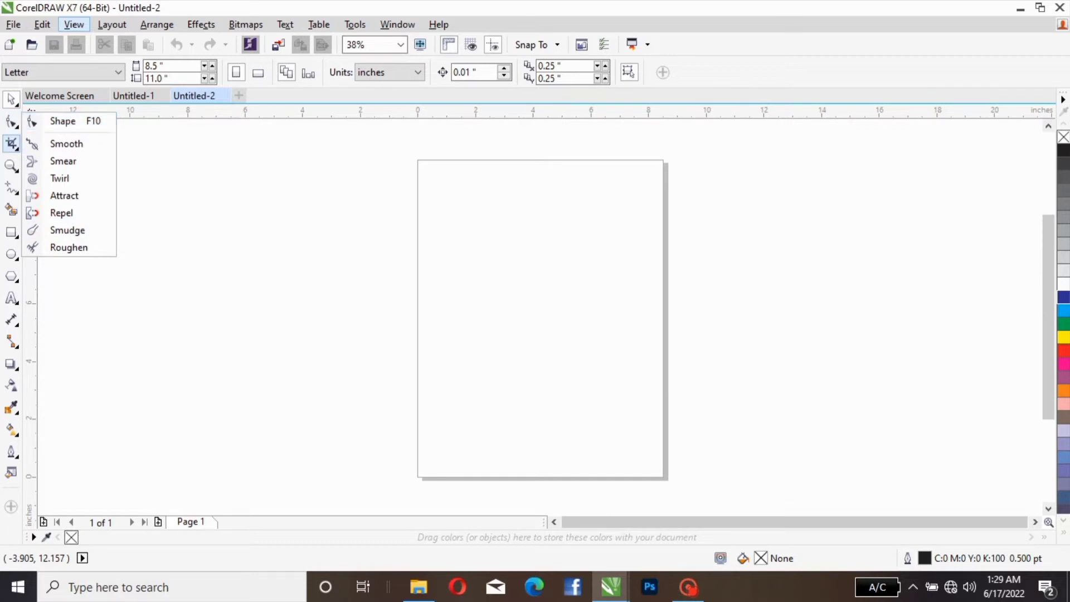
{"action": "mouse_move", "coordinate": [12, 144]}
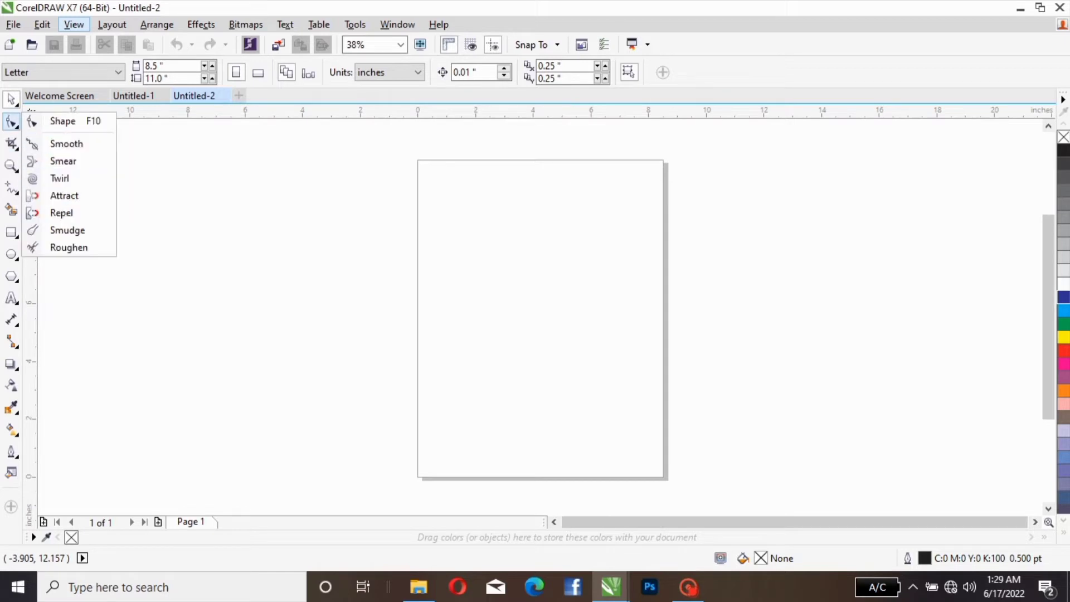
{"action": "mouse_move", "coordinate": [11, 166]}
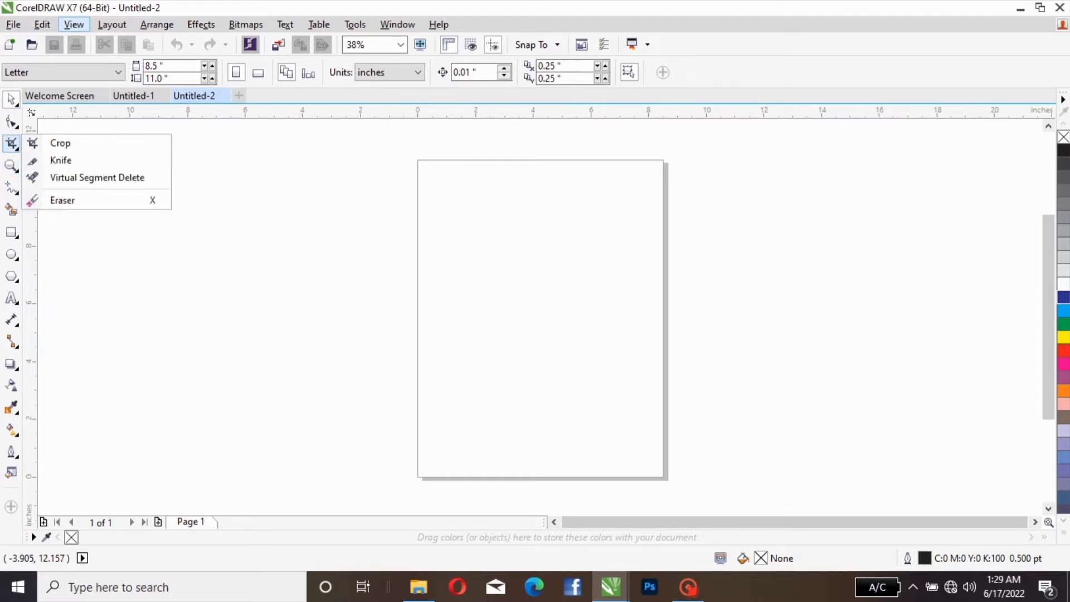
{"action": "mouse_move", "coordinate": [11, 233]}
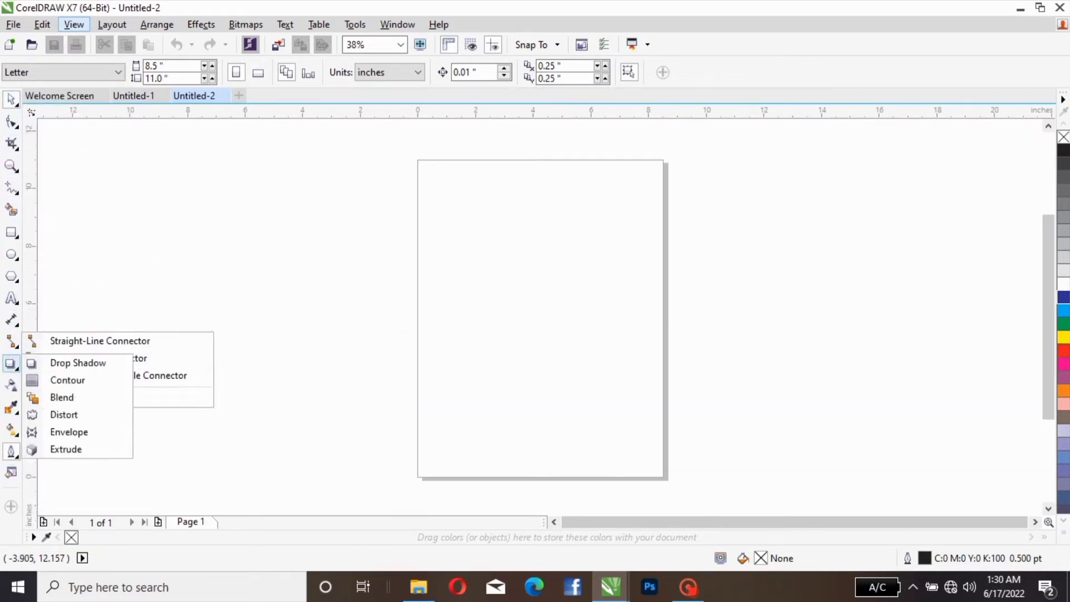
{"action": "left_click", "coordinate": [16, 104]}
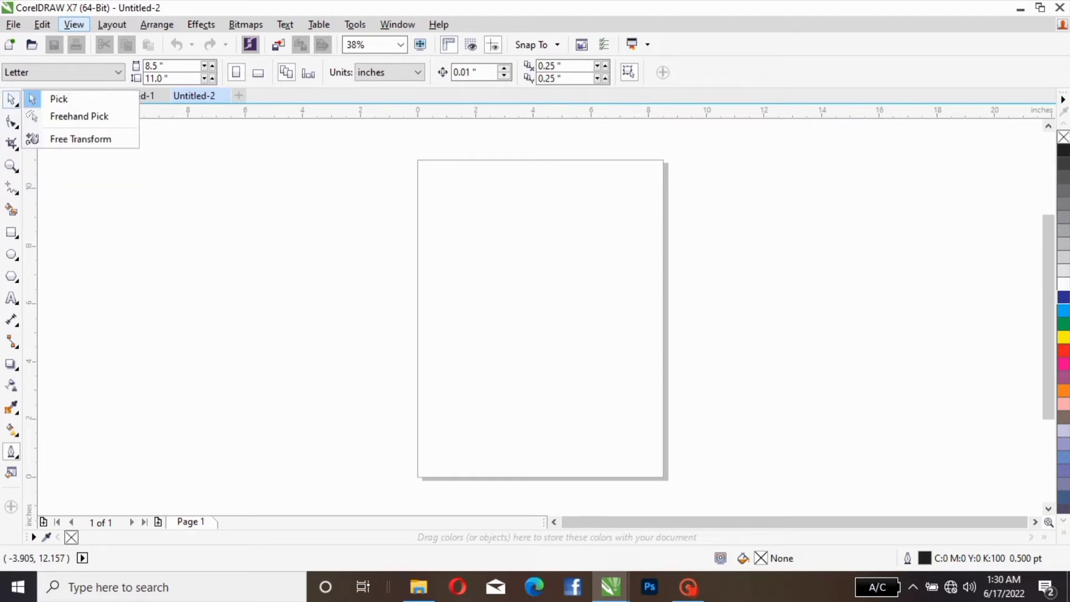
{"action": "left_click", "coordinate": [12, 100]}
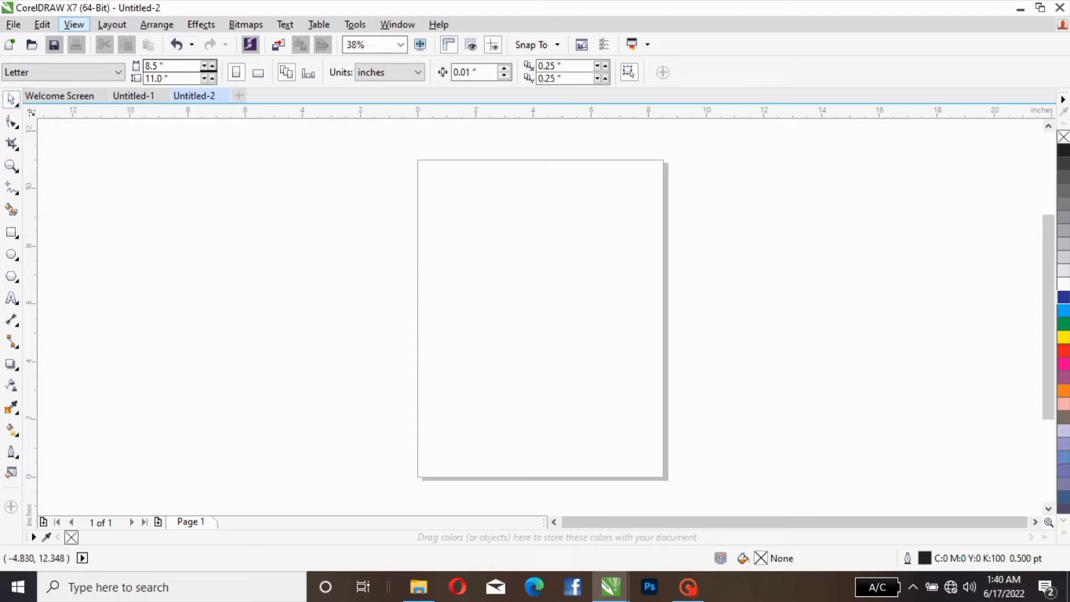
Step: Draw an ellipse about 6.2 by 5.4 inches and place a duplicate of it partly overlapping the original
{"action": "left_click", "coordinate": [11, 254]}
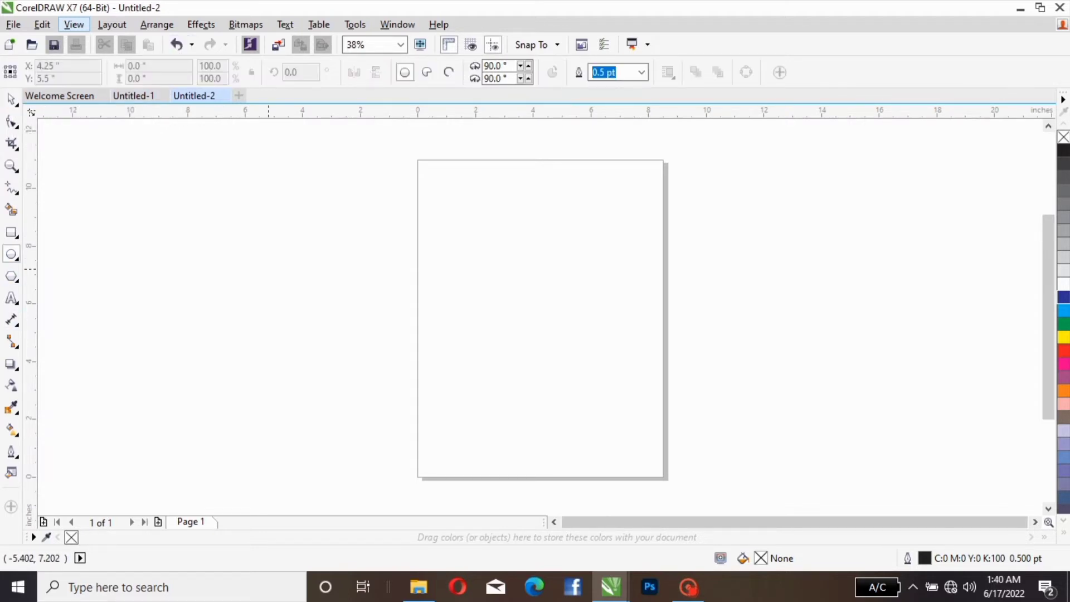
{"action": "left_click_drag", "start_coordinate": [644, 310], "coordinate": [822, 466]}
{"action": "key", "text": "space"}
{"action": "mouse_move", "coordinate": [758, 367]}
{"action": "left_mouse_down"}
{"action": "mouse_move", "coordinate": [701, 314]}
{"action": "mouse_move", "coordinate": [543, 276]}
{"action": "mouse_move", "coordinate": [782, 289]}
{"action": "mouse_move", "coordinate": [686, 242]}
{"action": "mouse_move", "coordinate": [765, 246]}
{"action": "left_mouse_up"}
{"action": "right_click", "coordinate": [783, 289]}
{"action": "left_click_drag", "start_coordinate": [513, 289], "coordinate": [609, 260]}
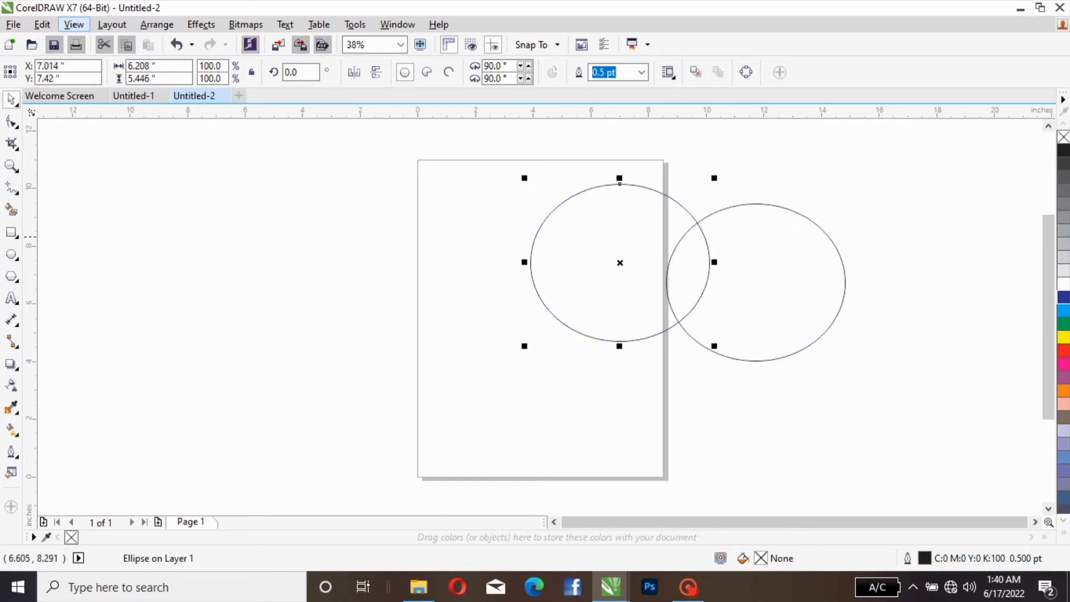
Step: Reposition the two ellipses individually and as a selected pair, and delete both
{"action": "left_click", "coordinate": [585, 224]}
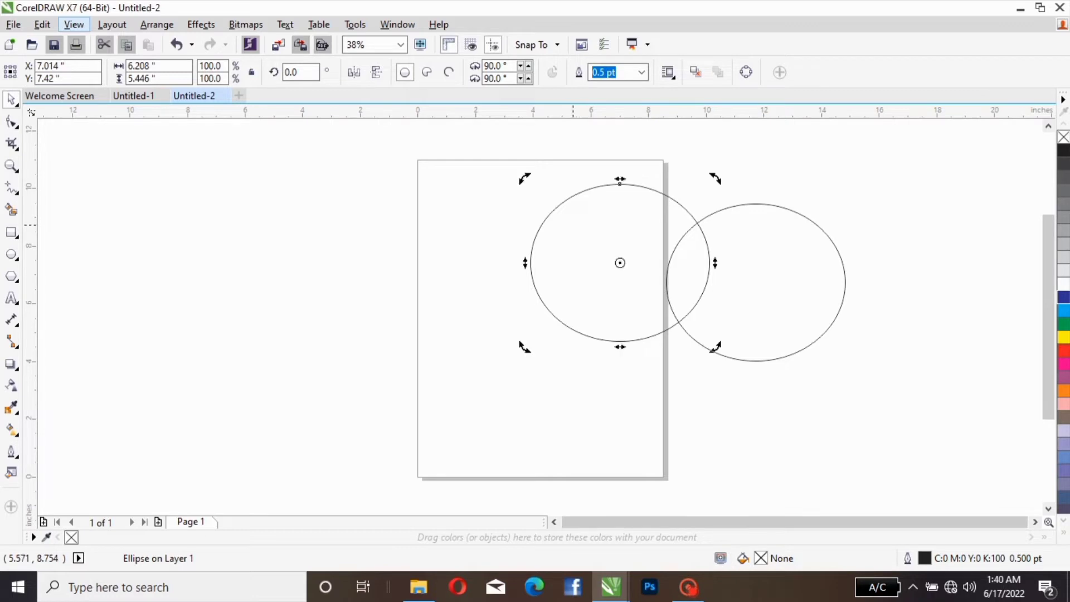
{"action": "left_click", "coordinate": [826, 243]}
{"action": "left_click_drag", "start_coordinate": [660, 244], "coordinate": [583, 287]}
{"action": "left_click_drag", "start_coordinate": [820, 265], "coordinate": [807, 293]}
{"action": "left_click_drag", "start_coordinate": [371, 148], "coordinate": [882, 440]}
{"action": "left_click_drag", "start_coordinate": [581, 354], "coordinate": [837, 361]}
{"action": "left_click_drag", "start_coordinate": [723, 418], "coordinate": [467, 321]}
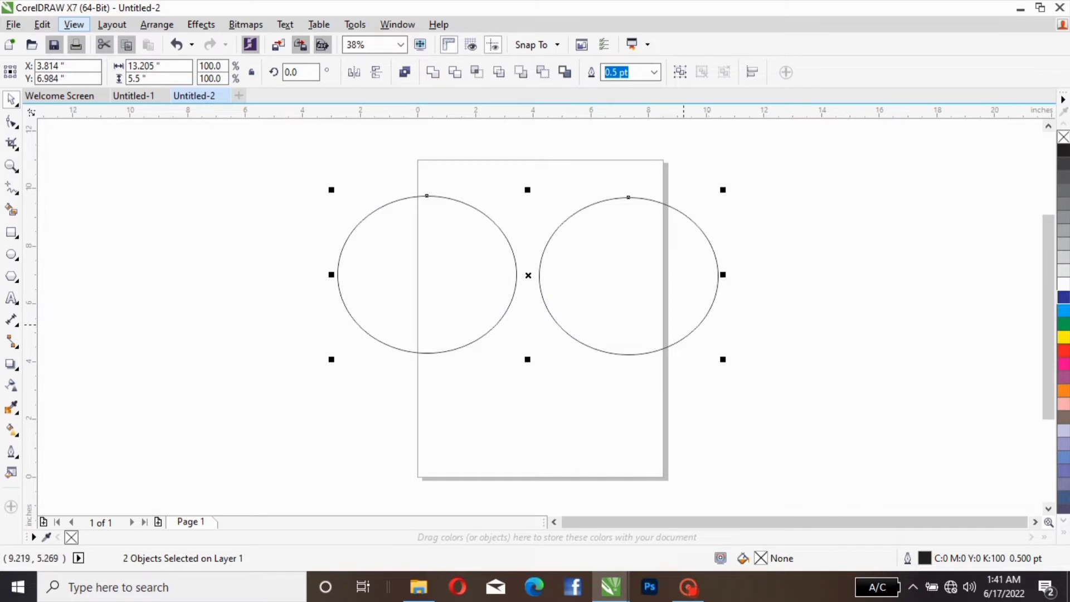
{"action": "key", "text": "Delete"}
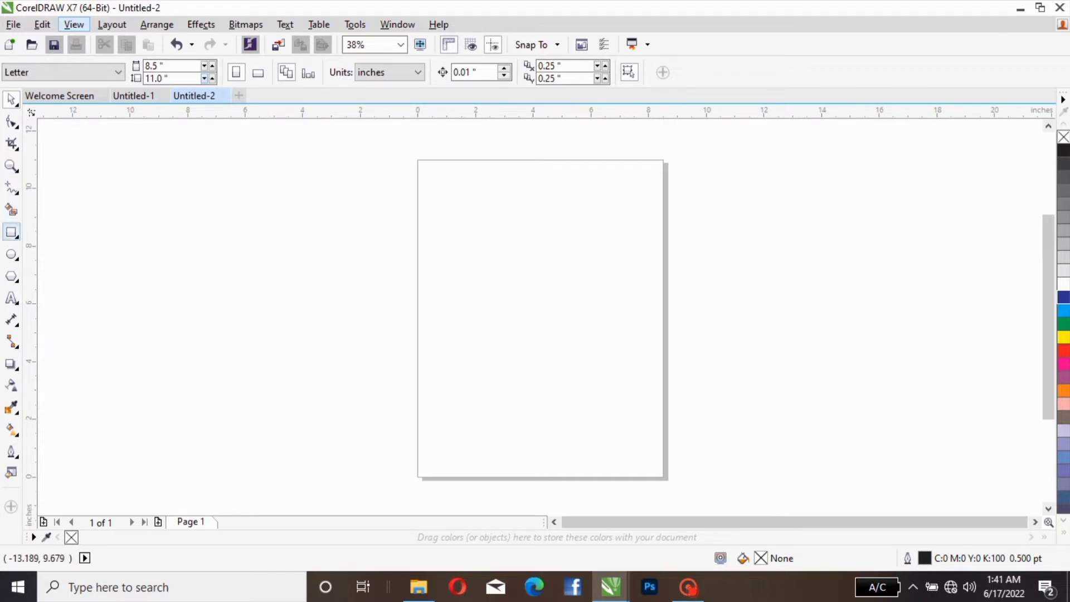
Step: Draw an ellipse about 7.8 by 6.7 inches on the page and two smaller overlapping ellipses beside it, the last about 3.6 by 4.5 inches
{"action": "left_click", "coordinate": [11, 254]}
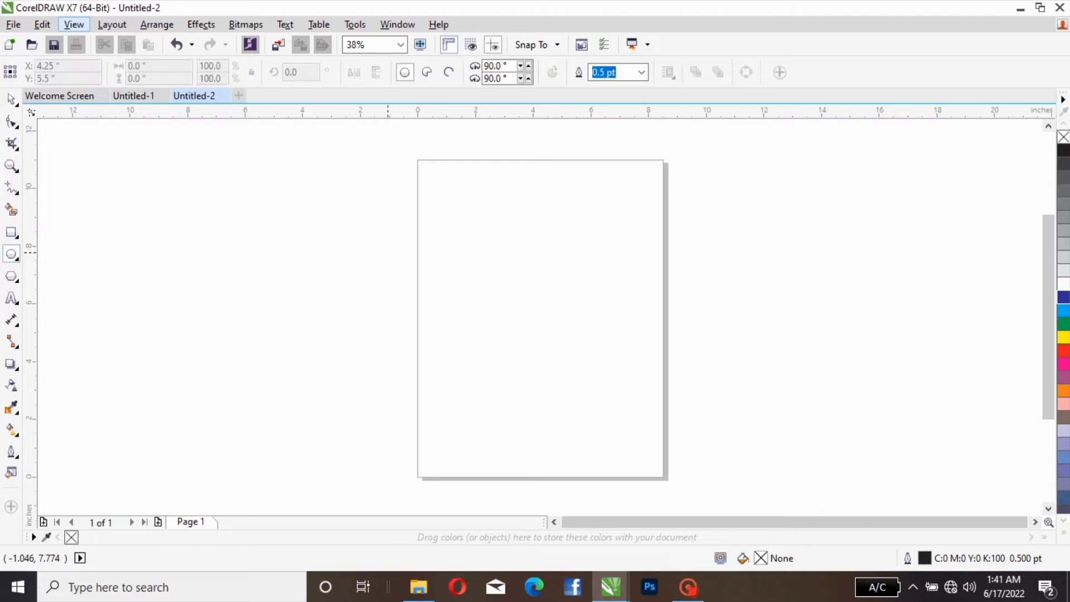
{"action": "left_click_drag", "start_coordinate": [438, 240], "coordinate": [650, 407]}
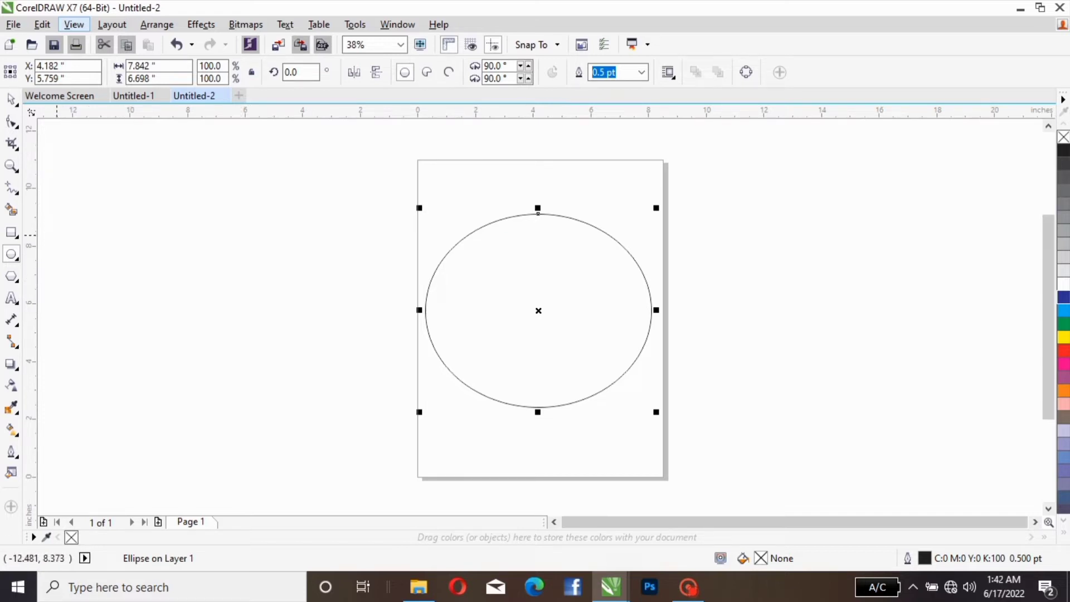
{"action": "left_click_drag", "start_coordinate": [305, 247], "coordinate": [448, 427]}
{"action": "left_click_drag", "start_coordinate": [296, 203], "coordinate": [401, 333]}
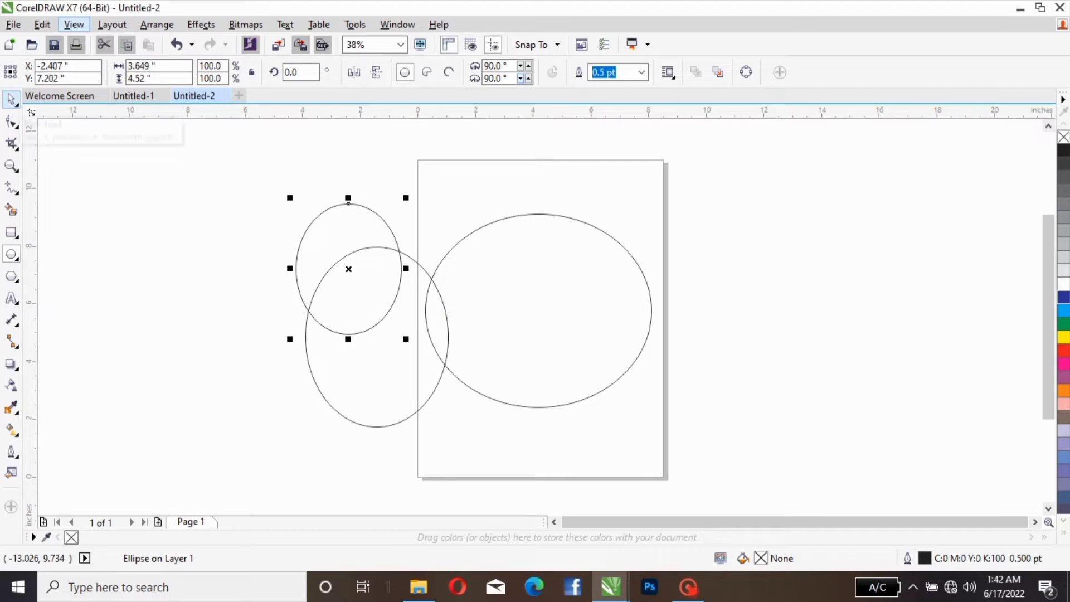
Step: Select all three ellipses together with the Pick tool and delete them
{"action": "left_click", "coordinate": [11, 100]}
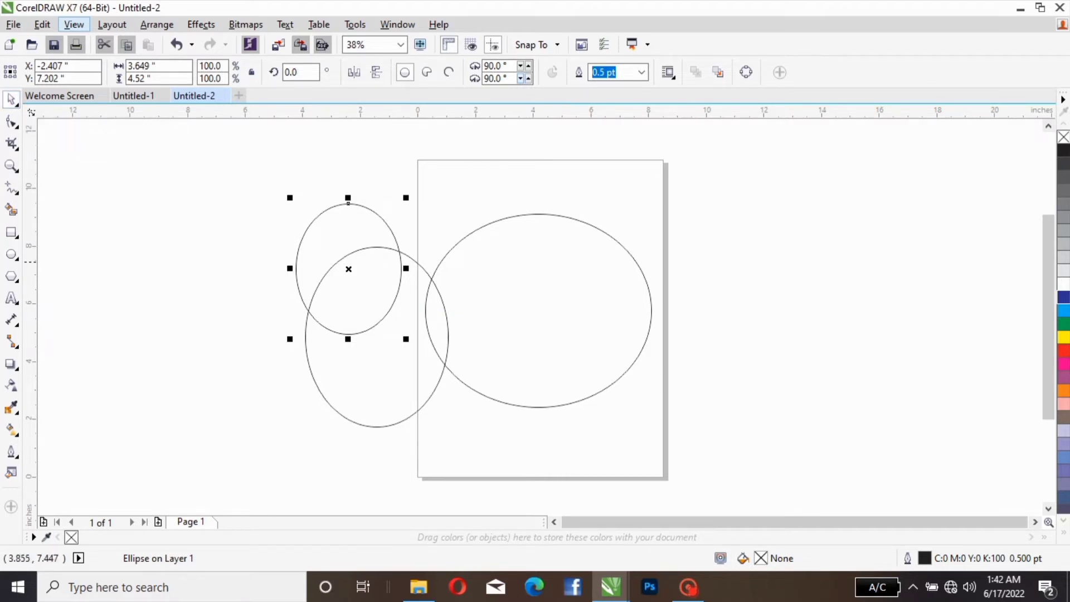
{"action": "left_click_drag", "start_coordinate": [249, 165], "coordinate": [674, 493]}
{"action": "key", "text": "Delete"}
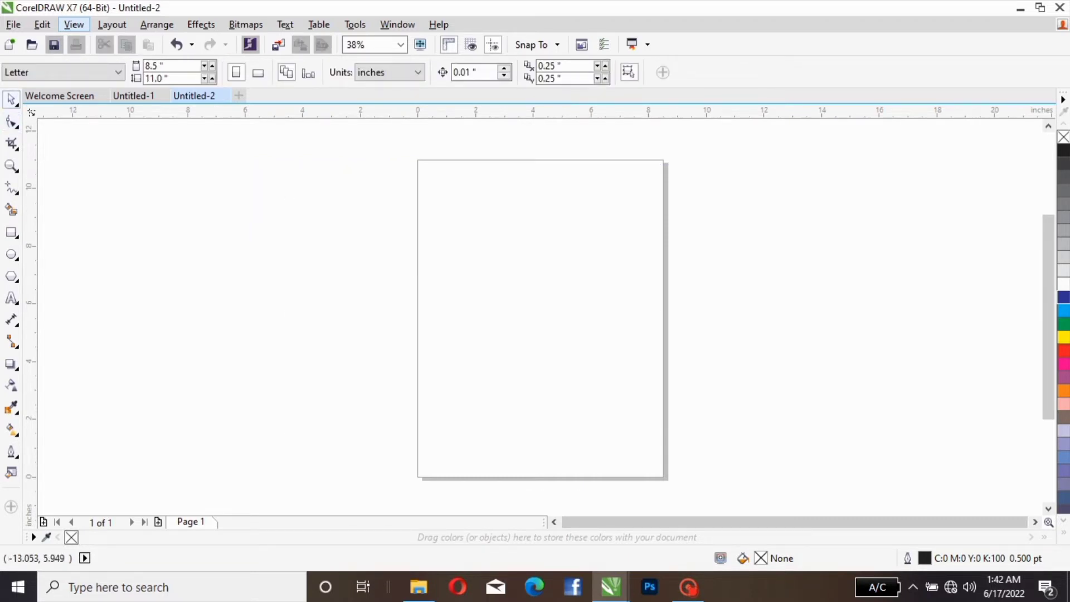
Step: Draw a rectangle about 6.2 by 5.3 inches on the page and show its corner nodes with the Shape tool
{"action": "left_click", "coordinate": [11, 121]}
{"action": "left_click", "coordinate": [11, 232]}
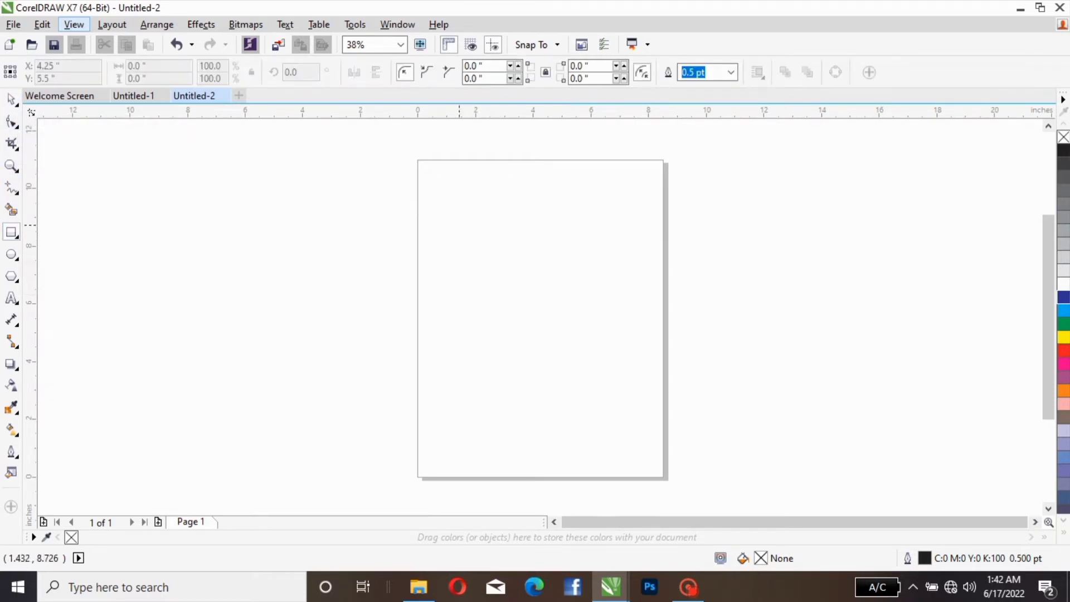
{"action": "left_click_drag", "start_coordinate": [458, 225], "coordinate": [639, 378]}
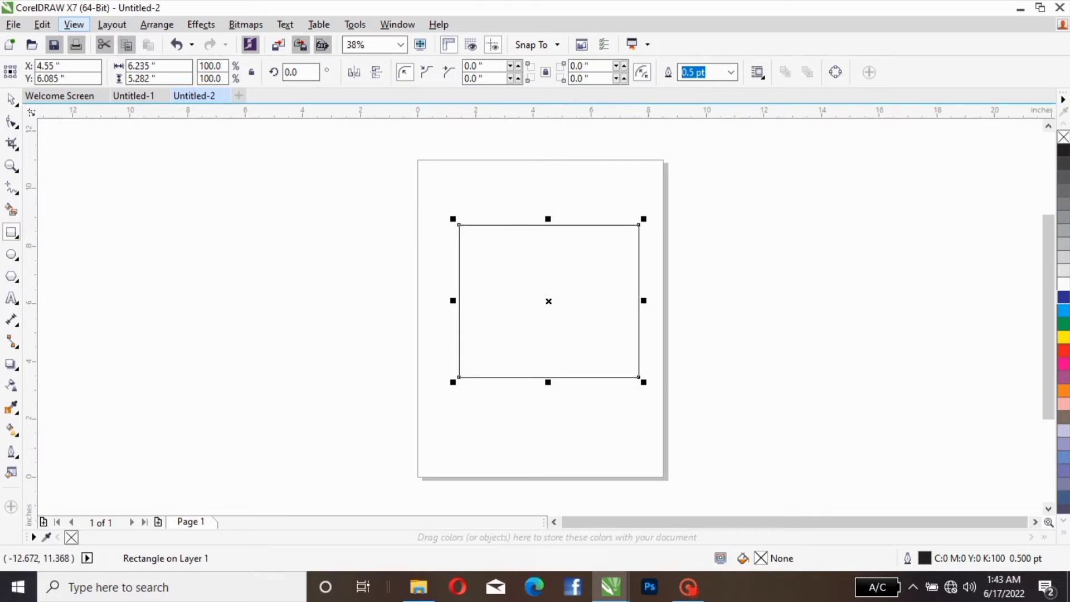
{"action": "left_click", "coordinate": [12, 121]}
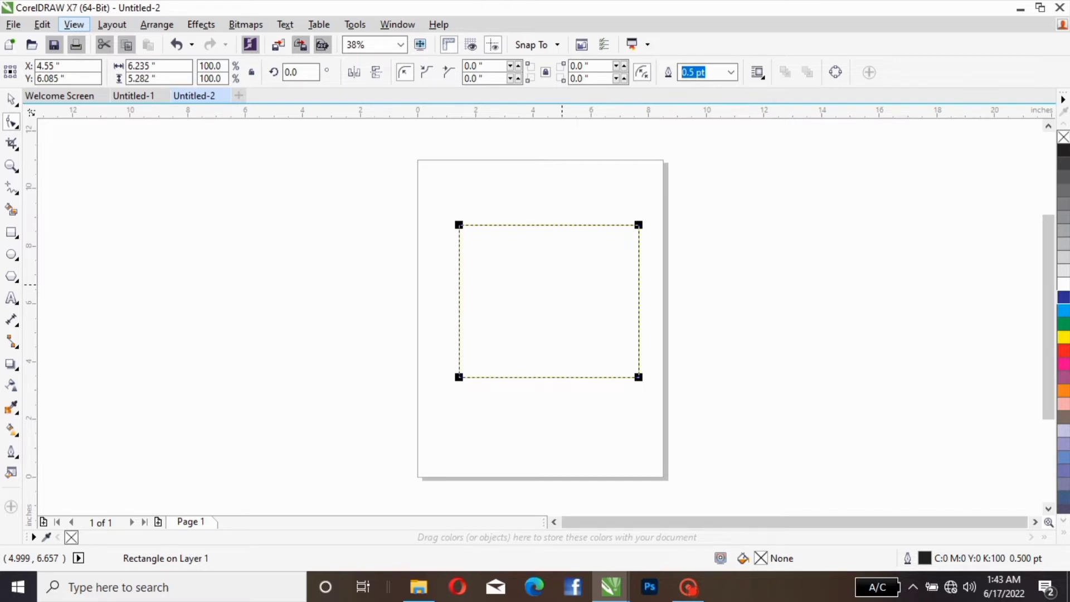
Step: Convert the rectangle to curves so its outline can be reshaped with the Shape tool
{"action": "right_click", "coordinate": [562, 285]}
{"action": "mouse_move", "coordinate": [615, 189]}
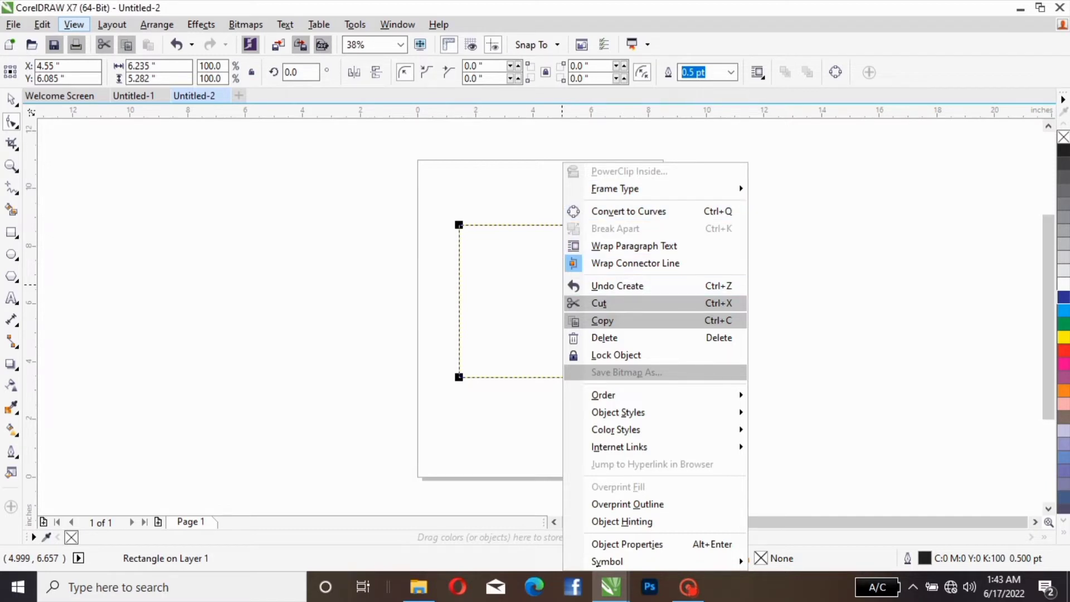
{"action": "key", "text": "Escape"}
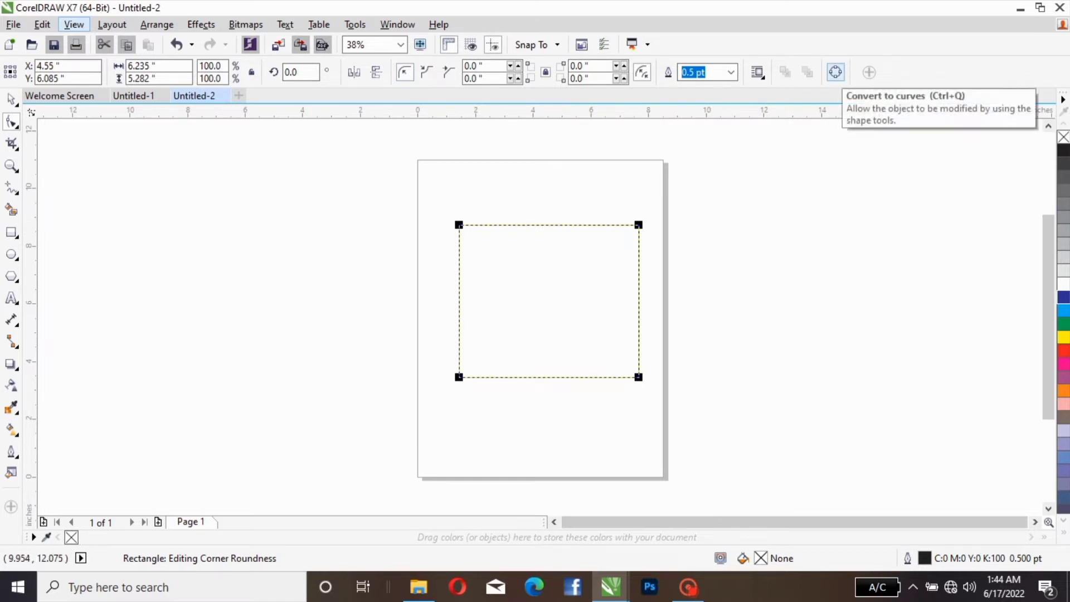
{"action": "left_click", "coordinate": [834, 72]}
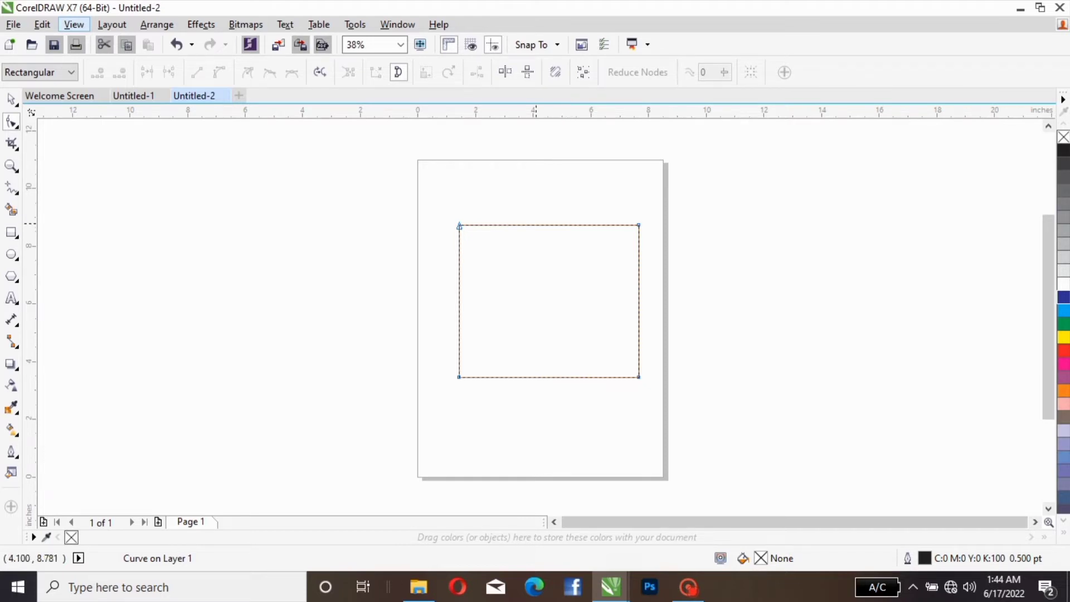
Step: Add two extra nodes along each of the rectangle's four sides with the Shape tool
{"action": "double_click", "coordinate": [535, 225]}
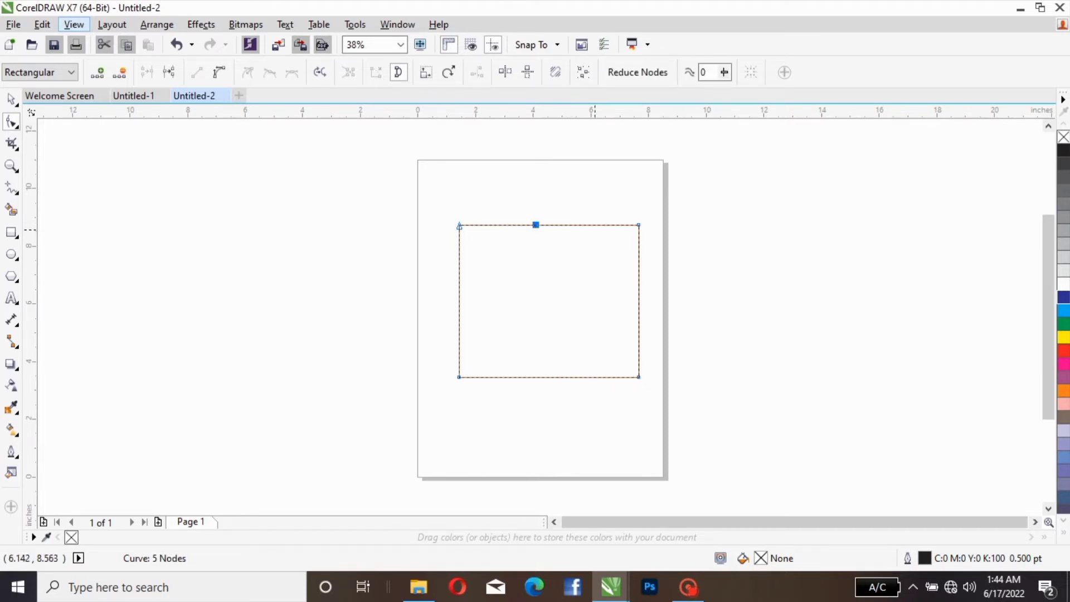
{"action": "double_click", "coordinate": [595, 225]}
{"action": "double_click", "coordinate": [639, 292]}
{"action": "double_click", "coordinate": [638, 322]}
{"action": "double_click", "coordinate": [585, 376]}
{"action": "double_click", "coordinate": [521, 377]}
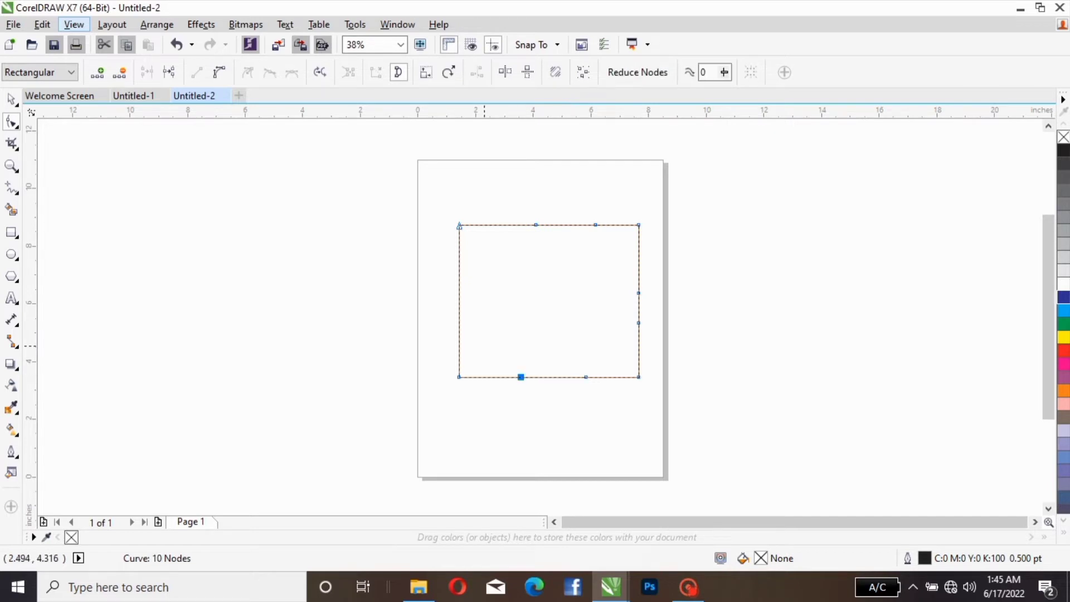
{"action": "double_click", "coordinate": [458, 334]}
{"action": "double_click", "coordinate": [459, 283]}
Step: Delete all eight added nodes, leaving only the rectangle's four corner nodes
{"action": "right_click", "coordinate": [459, 283]}
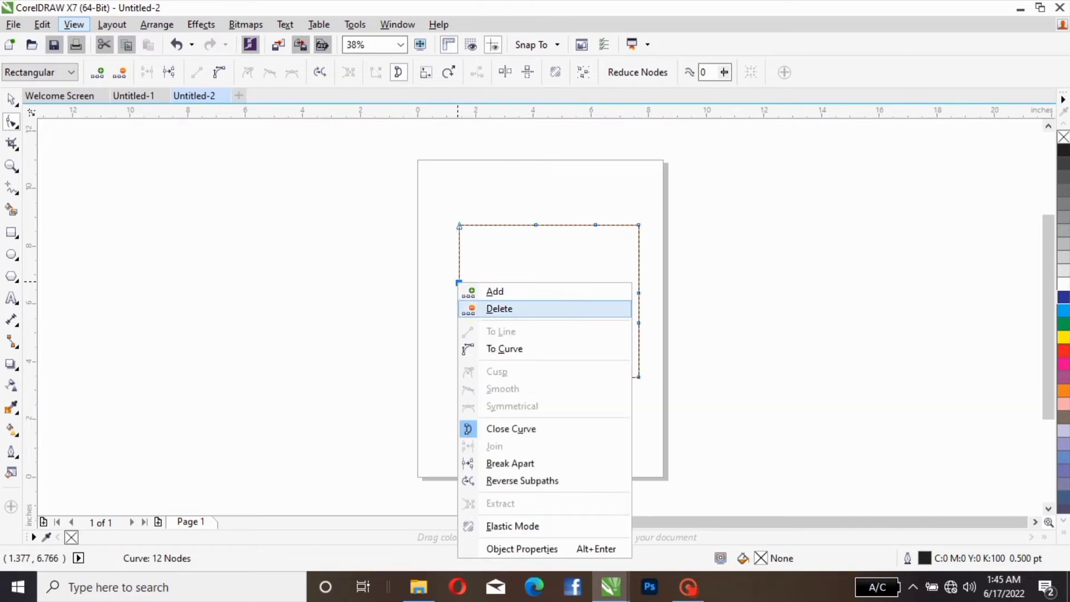
{"action": "left_click", "coordinate": [498, 308]}
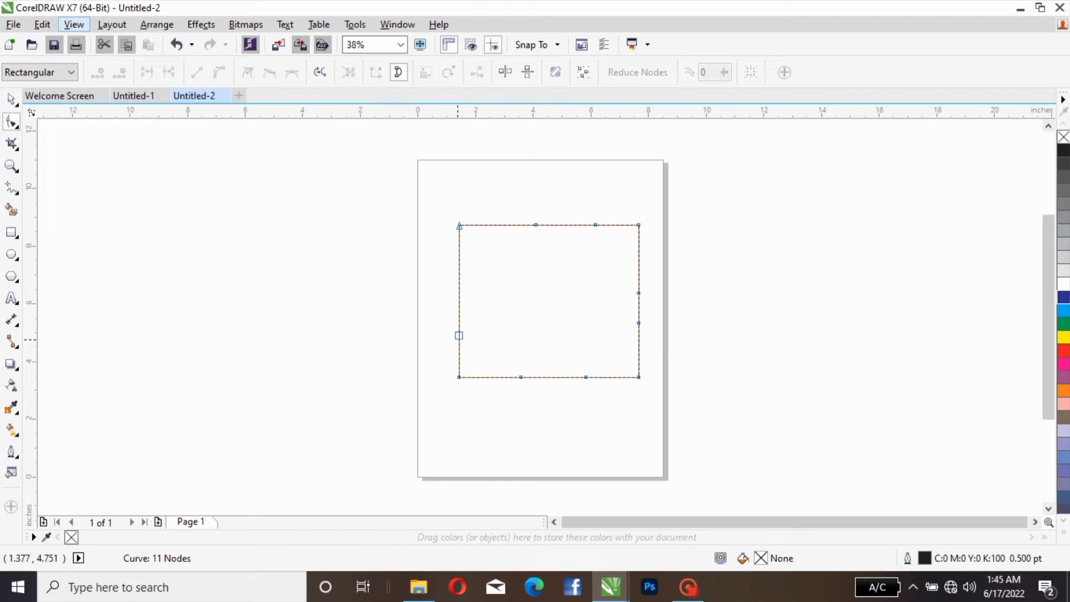
{"action": "double_click", "coordinate": [458, 334]}
{"action": "left_click", "coordinate": [536, 225]}
{"action": "double_click", "coordinate": [535, 225]}
{"action": "double_click", "coordinate": [595, 224]}
{"action": "double_click", "coordinate": [639, 293]}
{"action": "left_click", "coordinate": [638, 323]}
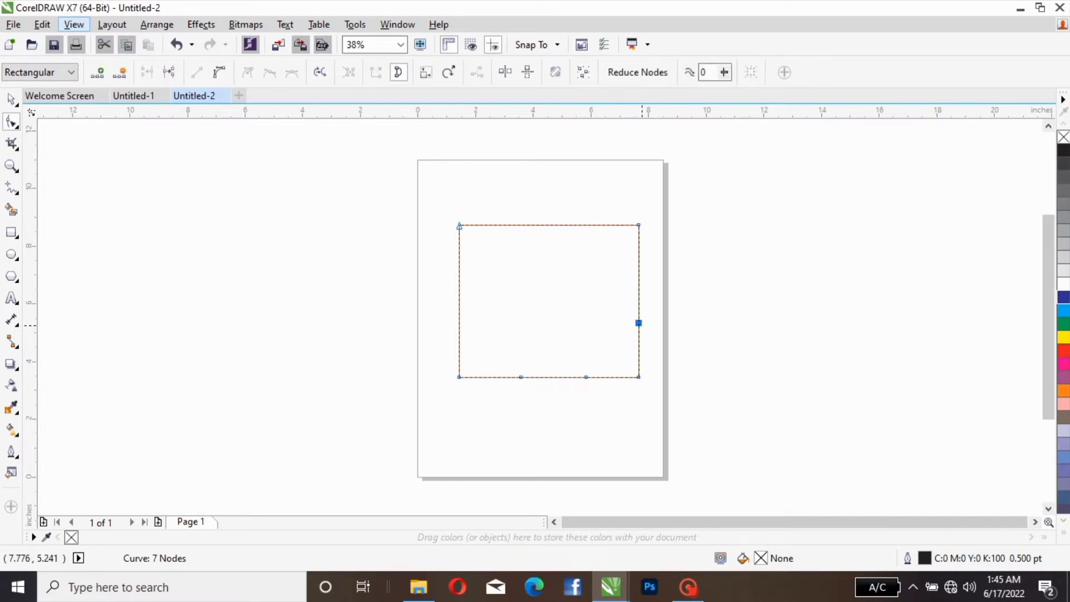
{"action": "double_click", "coordinate": [639, 323]}
{"action": "left_click", "coordinate": [585, 376]}
{"action": "left_click", "coordinate": [585, 376]}
{"action": "double_click", "coordinate": [586, 376]}
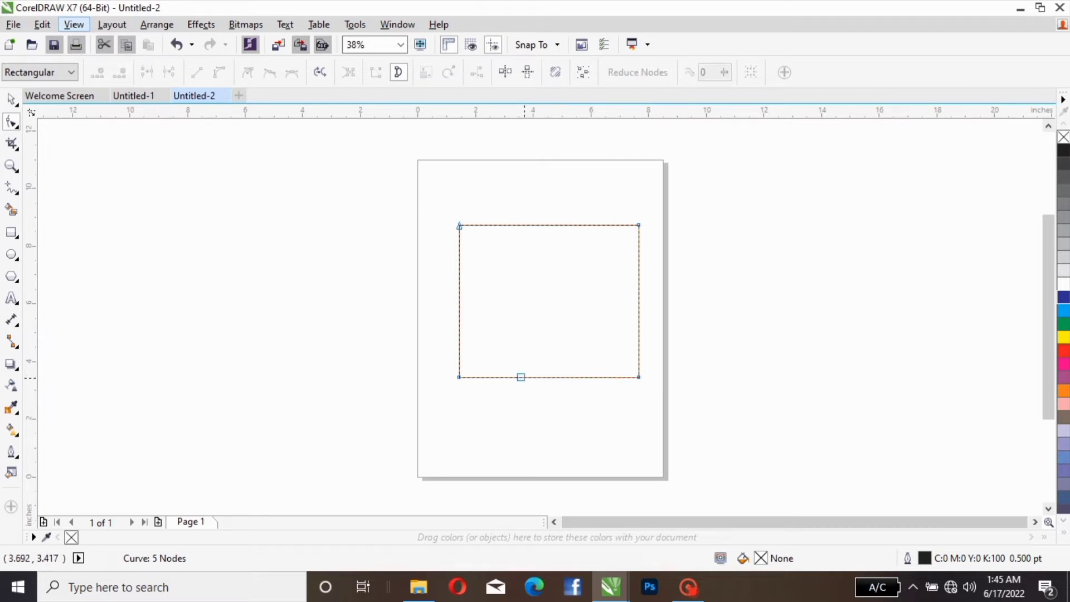
{"action": "double_click", "coordinate": [520, 377]}
Step: Break the curve apart at a new node midway along the top edge and pull the two loose ends upward and apart
{"action": "double_click", "coordinate": [548, 224]}
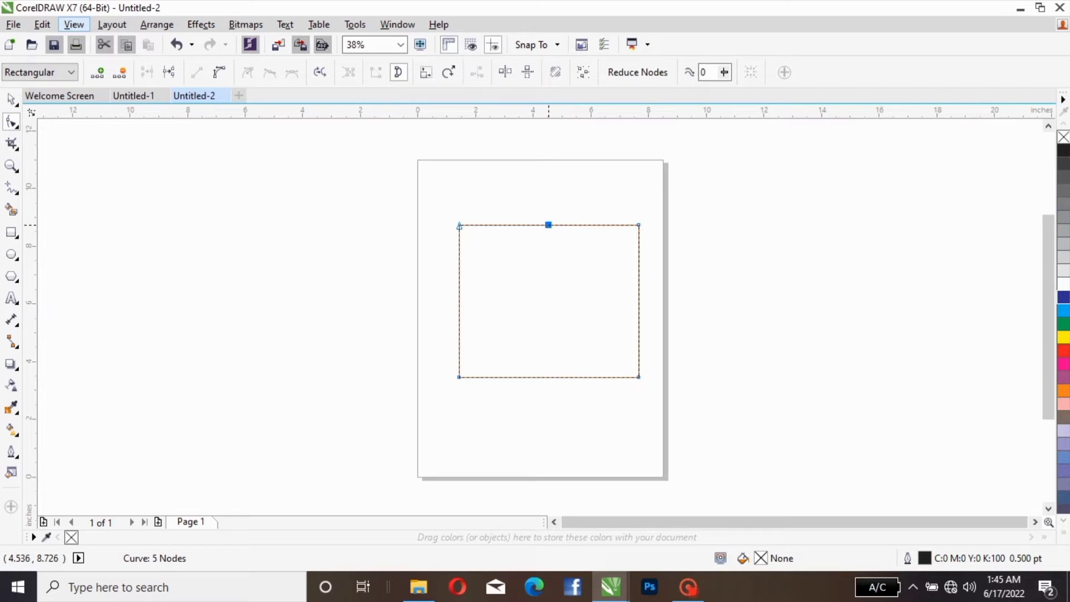
{"action": "right_click", "coordinate": [549, 225]}
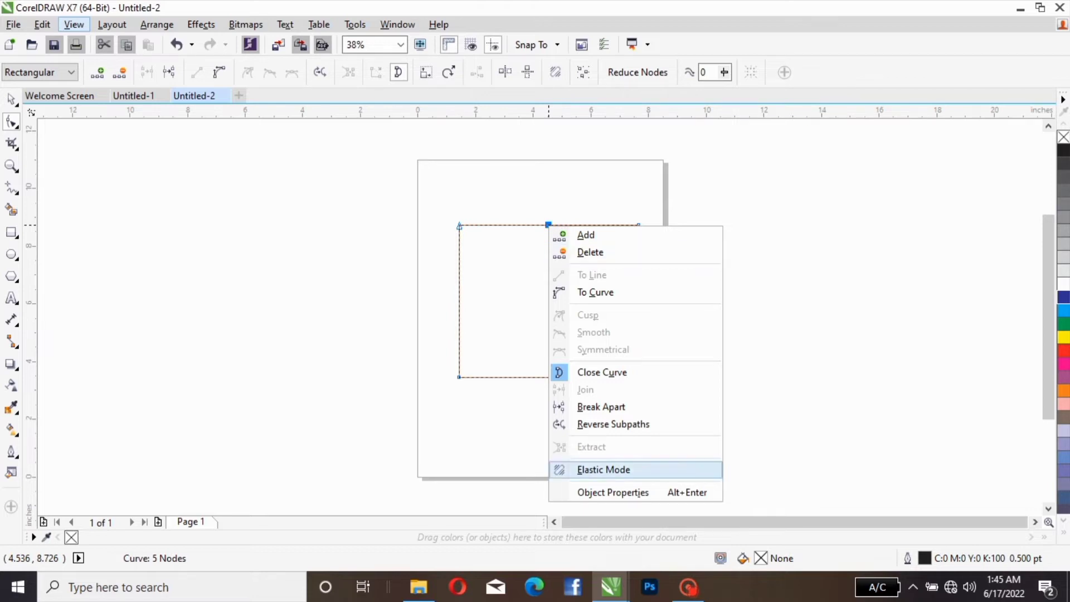
{"action": "left_click", "coordinate": [600, 406]}
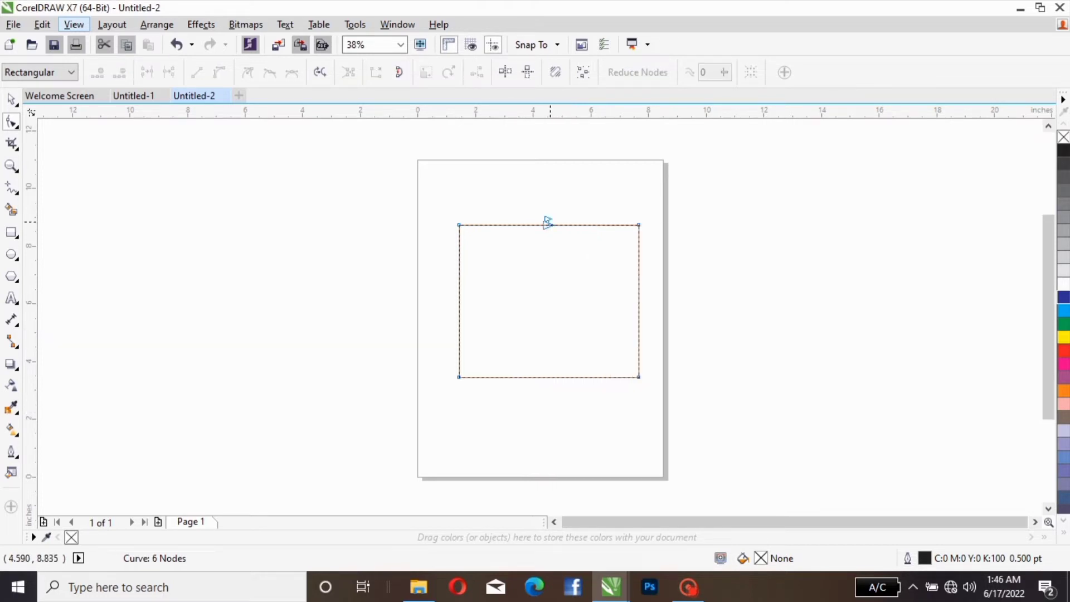
{"action": "left_click_drag", "start_coordinate": [547, 223], "coordinate": [557, 189]}
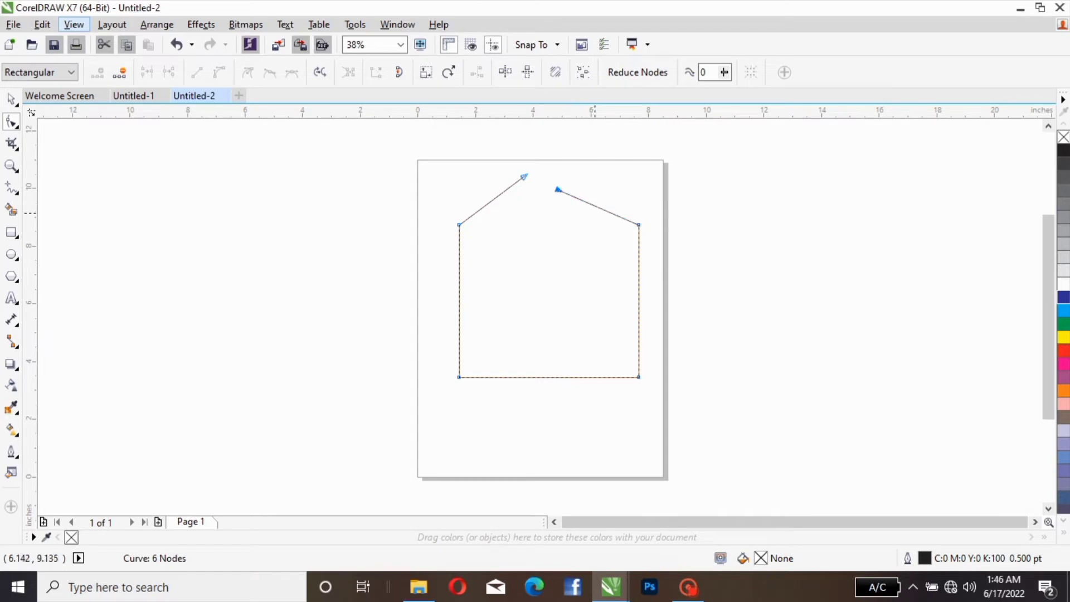
Step: Delete the two sloping loose segments at the top of the open curve
{"action": "left_click", "coordinate": [594, 205]}
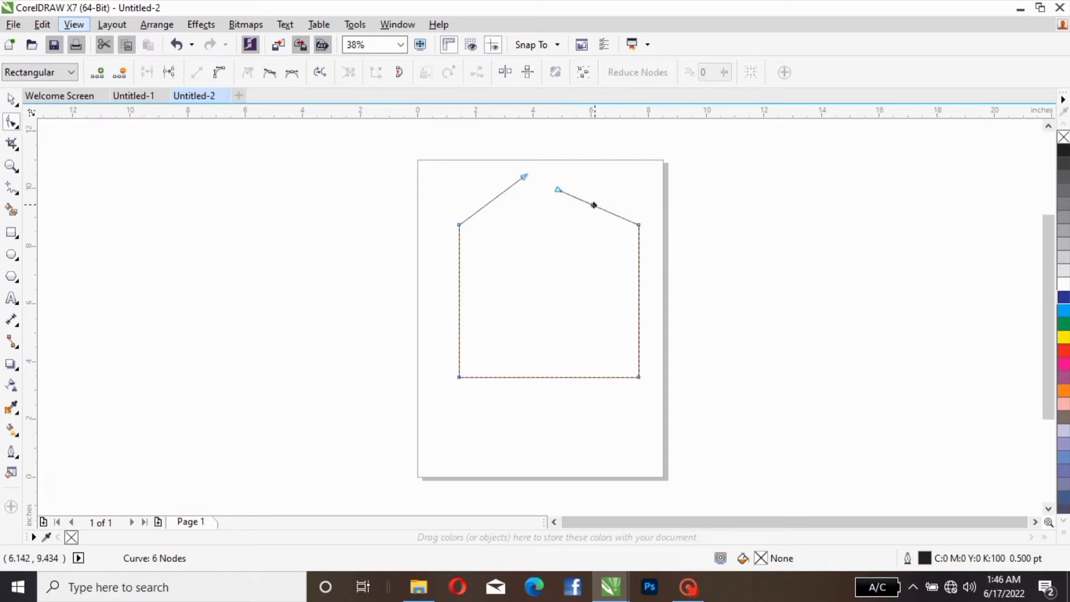
{"action": "right_click", "coordinate": [594, 205]}
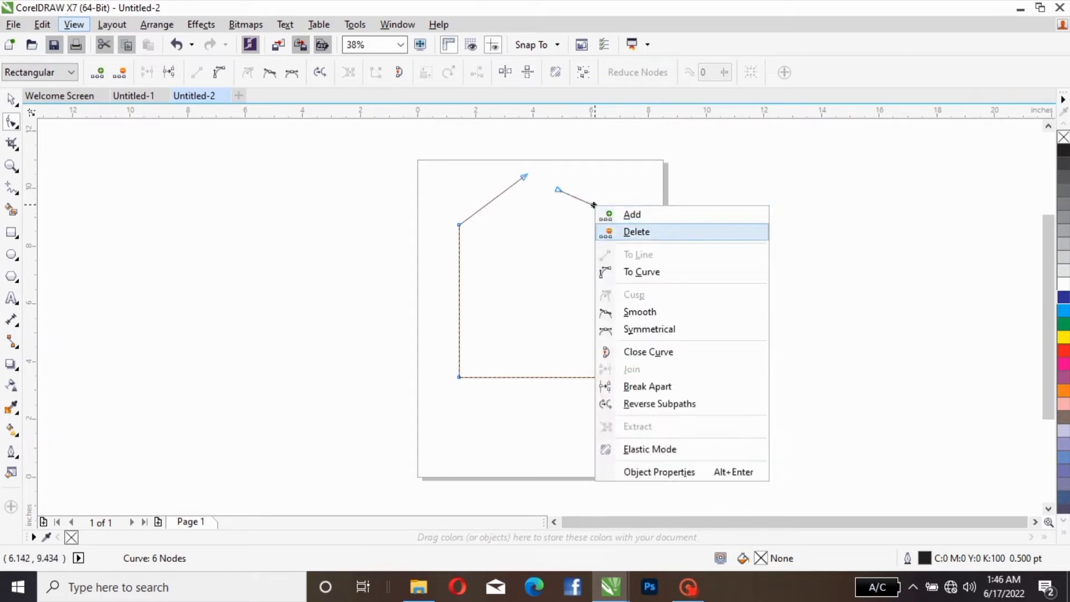
{"action": "key", "text": "Return"}
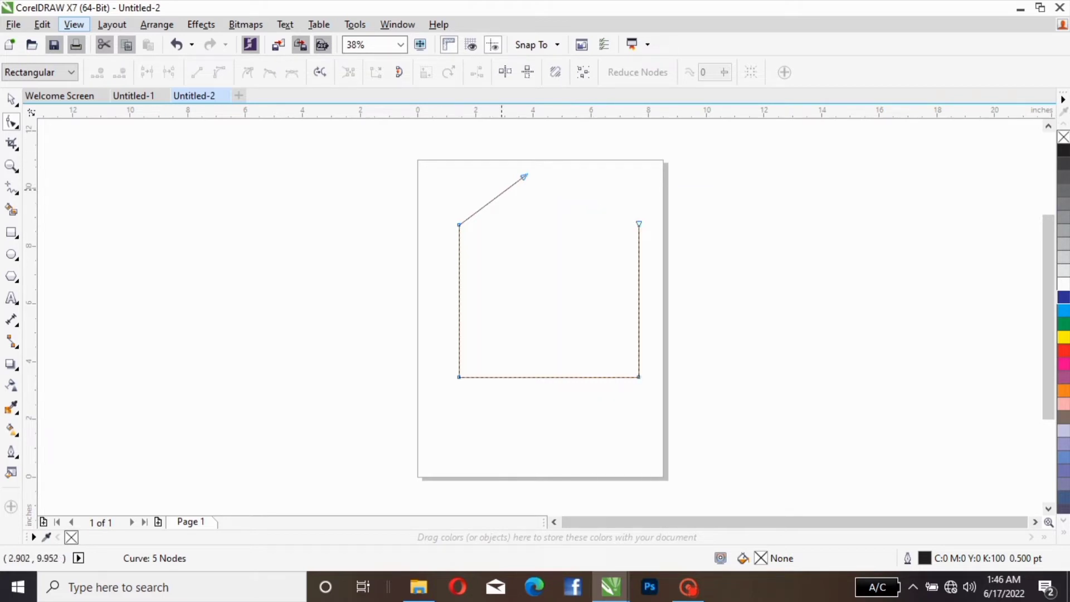
{"action": "left_click", "coordinate": [502, 192]}
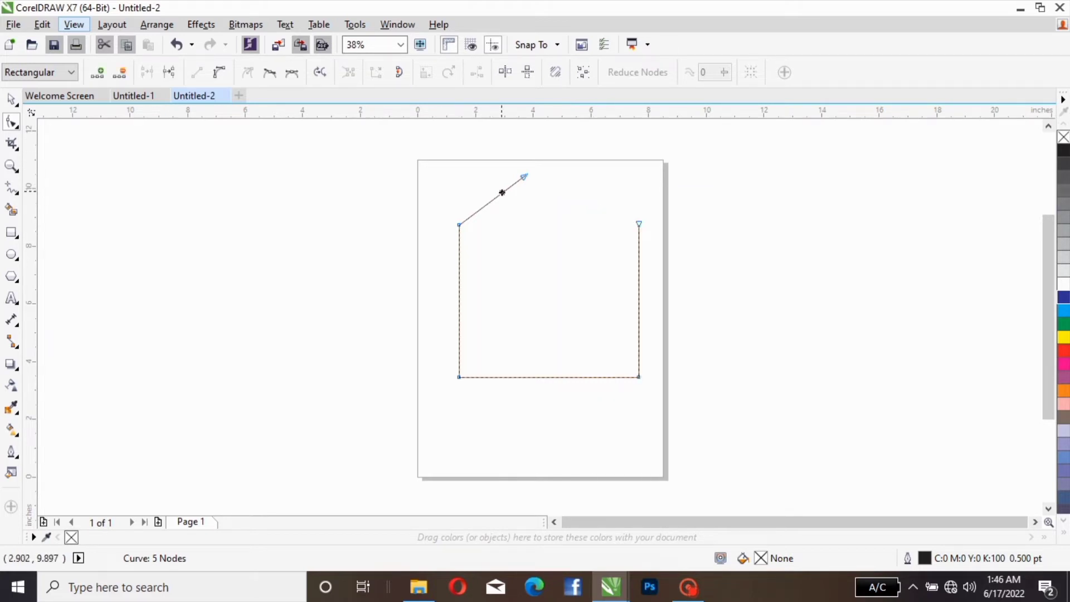
{"action": "right_click", "coordinate": [502, 192]}
{"action": "key", "text": "Down"}
{"action": "key", "text": "Down"}
{"action": "key", "text": "Return"}
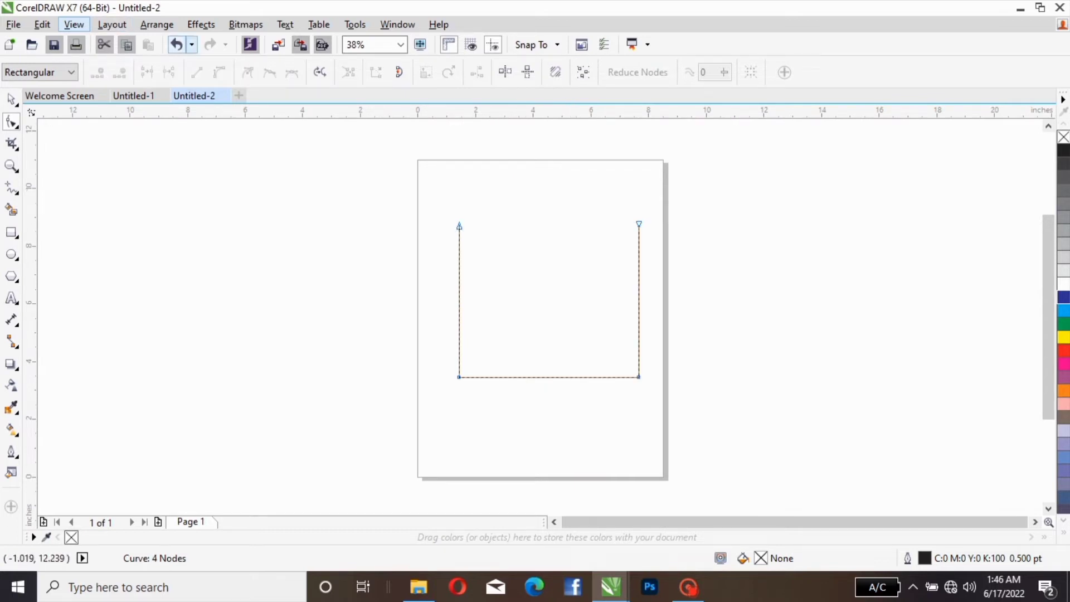
Step: Undo the segment deletions, end moves, break and added node to return to the closed four-node rectangle
{"action": "left_click", "coordinate": [177, 45]}
{"action": "left_click", "coordinate": [178, 46]}
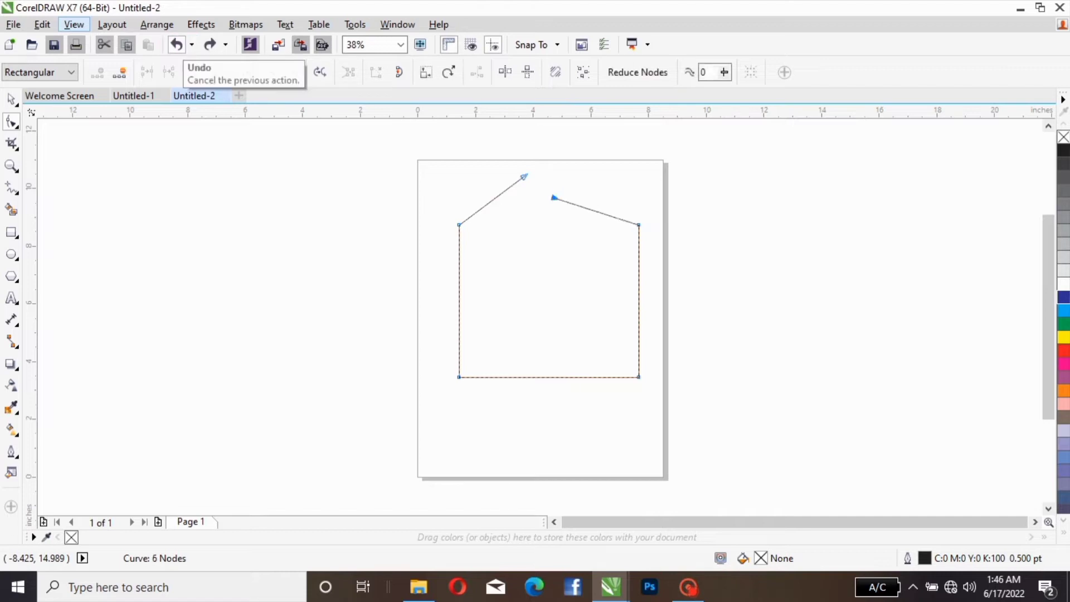
{"action": "left_click", "coordinate": [177, 45]}
{"action": "left_click", "coordinate": [177, 46]}
{"action": "left_click", "coordinate": [177, 46]}
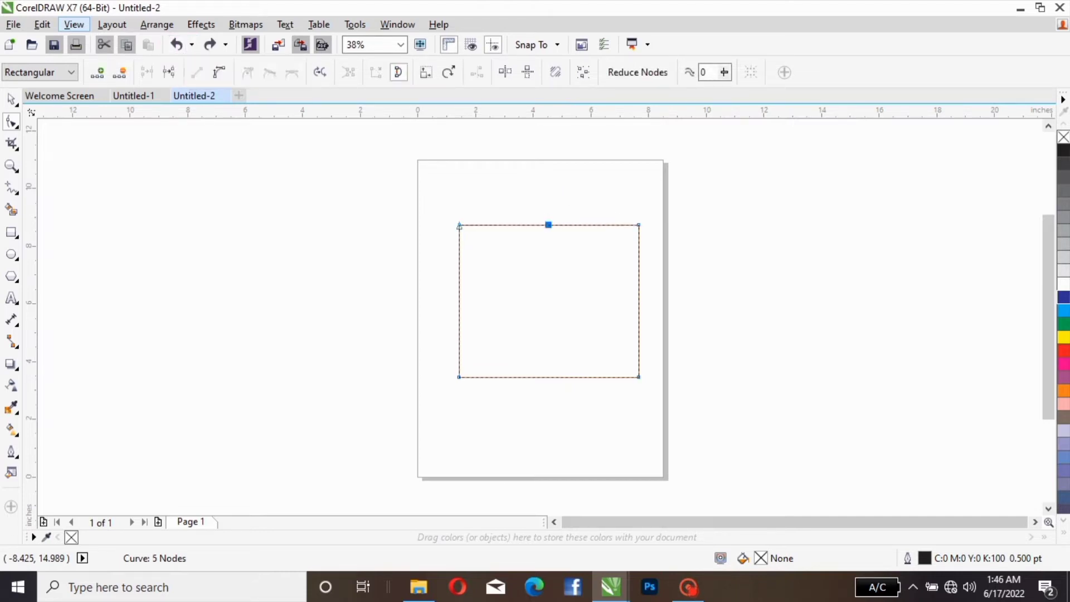
{"action": "left_click", "coordinate": [177, 45]}
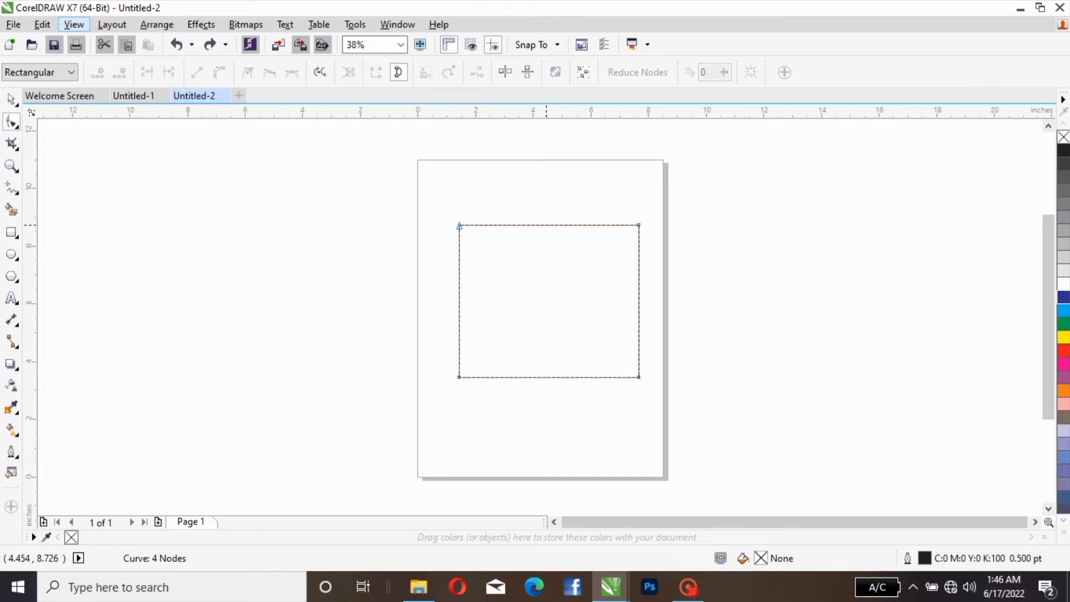
Step: Add one node at the middle of the rectangle's top edge and one at the middle of its bottom edge
{"action": "left_click", "coordinate": [546, 224]}
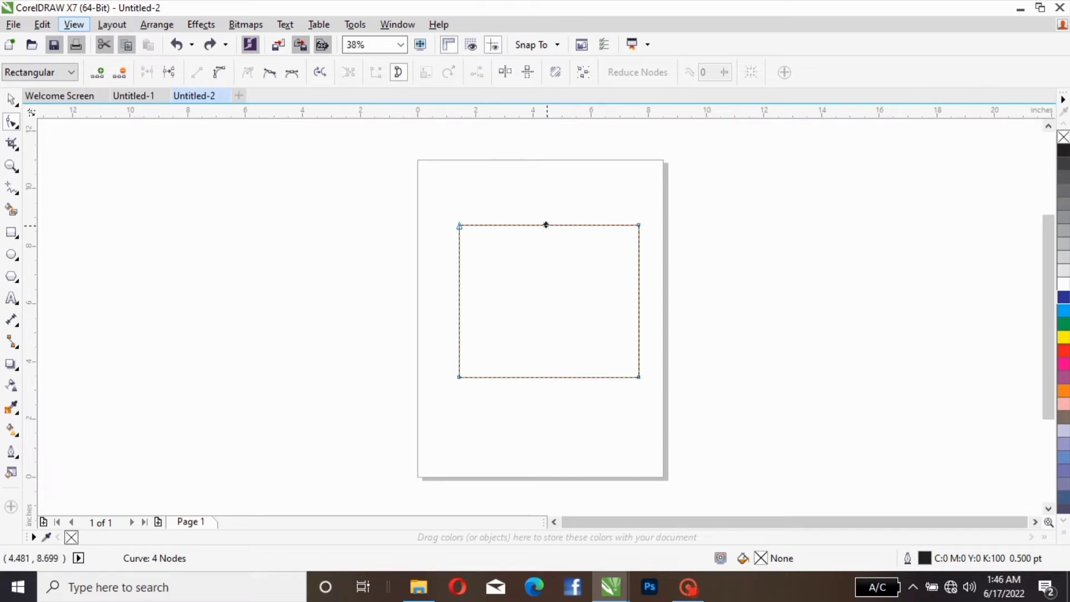
{"action": "double_click", "coordinate": [546, 224]}
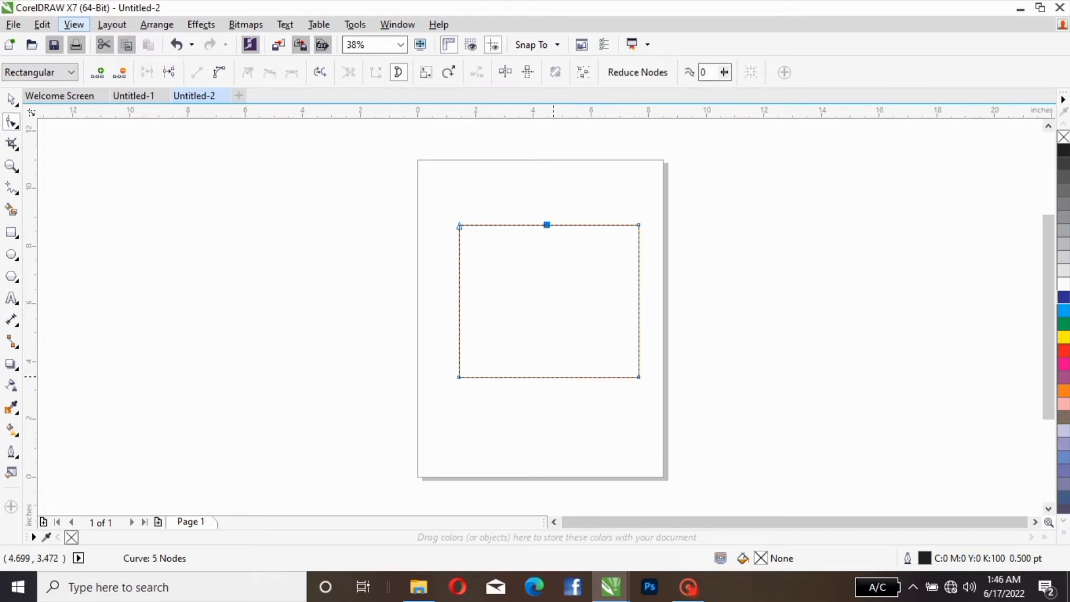
{"action": "double_click", "coordinate": [548, 376]}
Step: Delete the two bottom corner nodes so the shape becomes a downward-pointing triangle
{"action": "left_click", "coordinate": [638, 377]}
{"action": "right_click", "coordinate": [639, 378]}
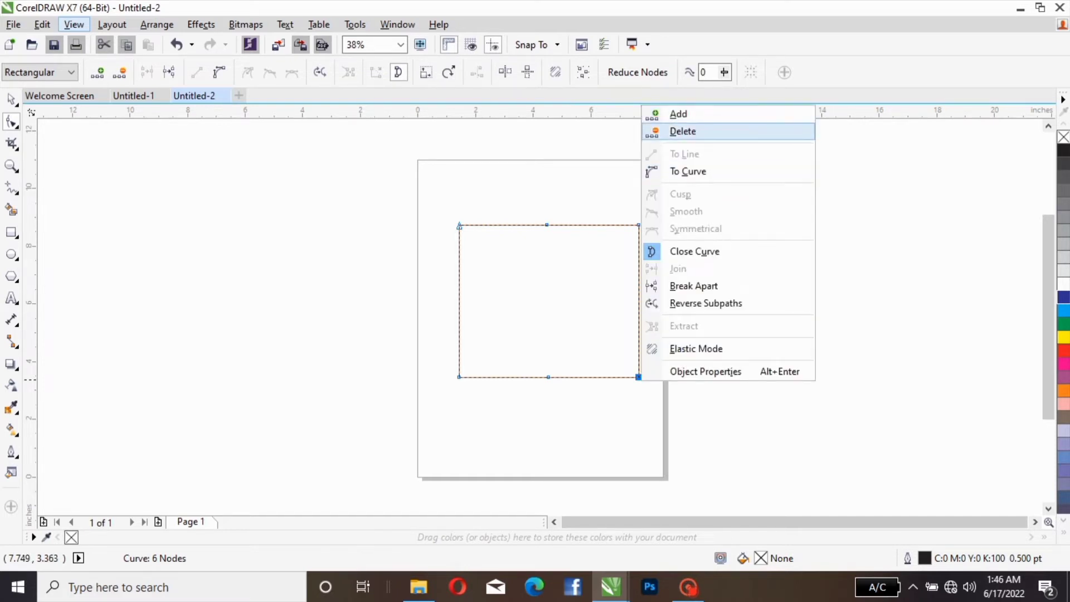
{"action": "left_click", "coordinate": [683, 131]}
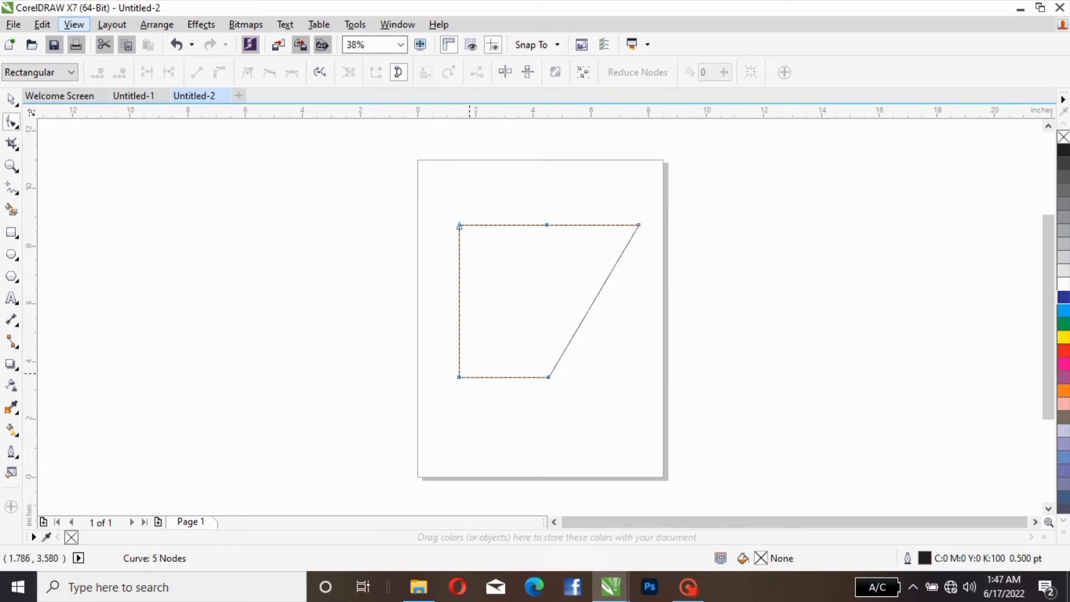
{"action": "left_click", "coordinate": [457, 376]}
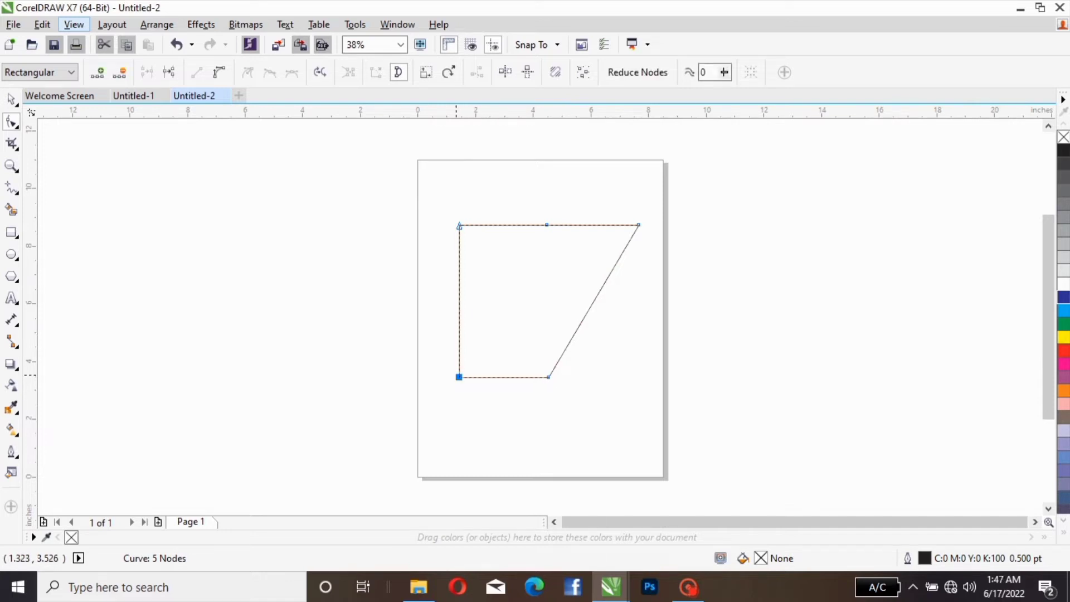
{"action": "right_click", "coordinate": [458, 376]}
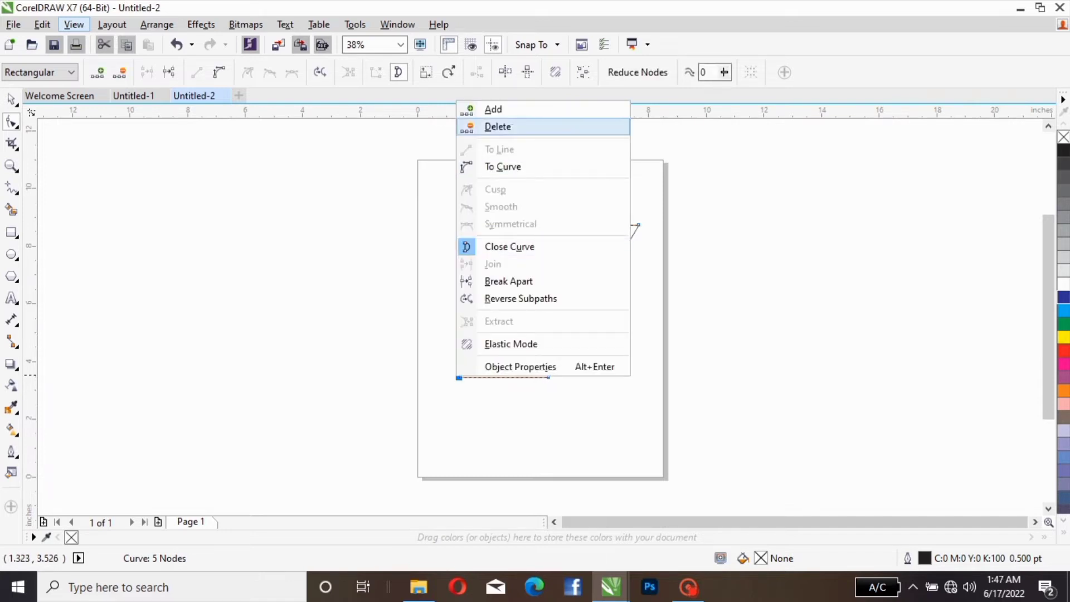
{"action": "left_click", "coordinate": [496, 126]}
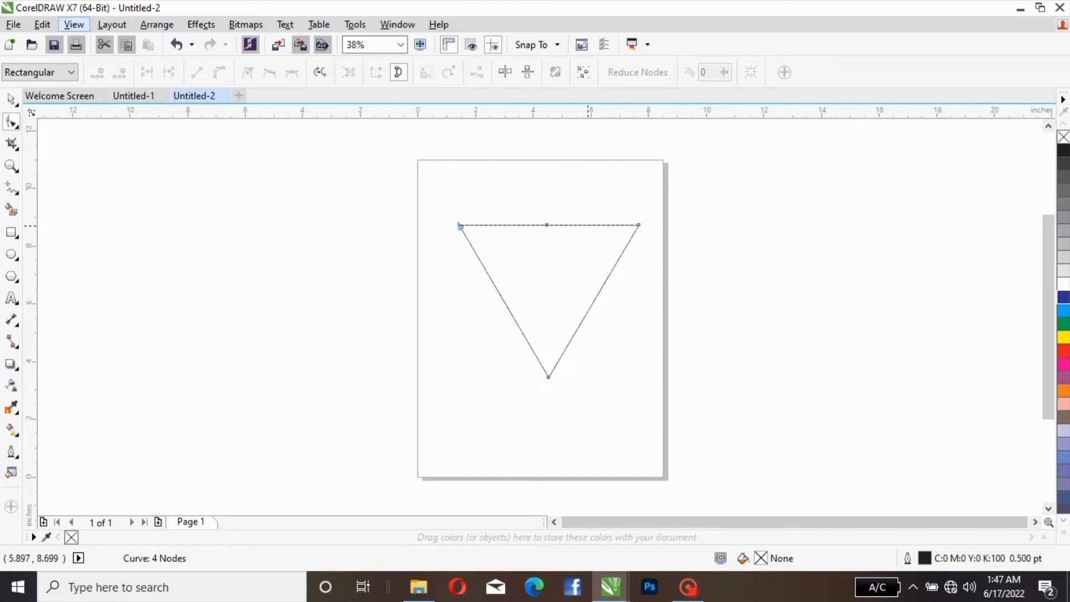
Step: Convert the two halves of the triangle's top edge from straight lines to curves
{"action": "left_click", "coordinate": [587, 225]}
{"action": "right_click", "coordinate": [587, 225]}
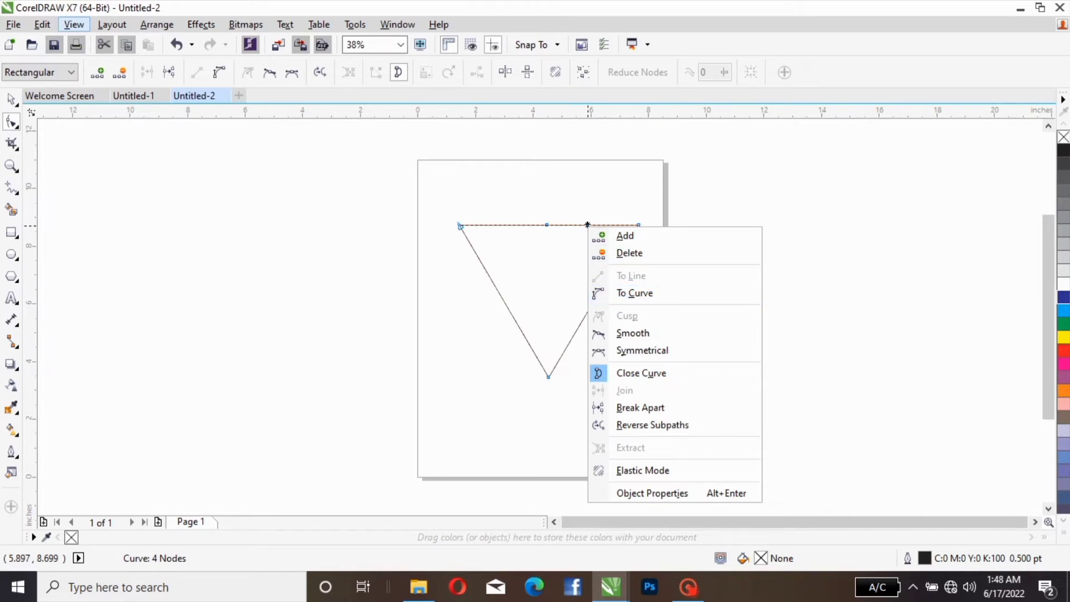
{"action": "left_click", "coordinate": [275, 160]}
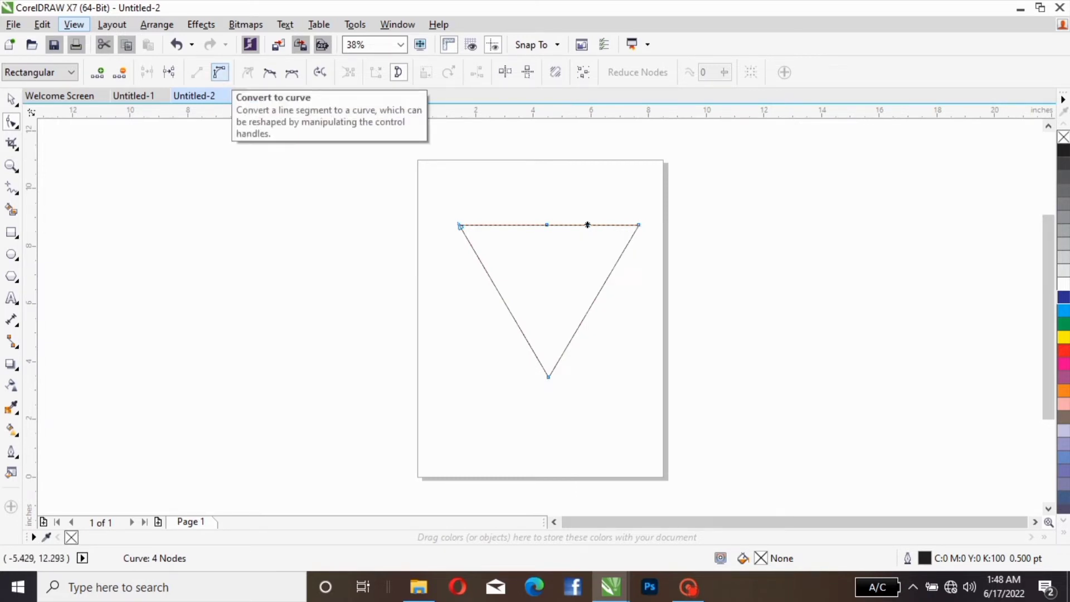
{"action": "left_click", "coordinate": [220, 72]}
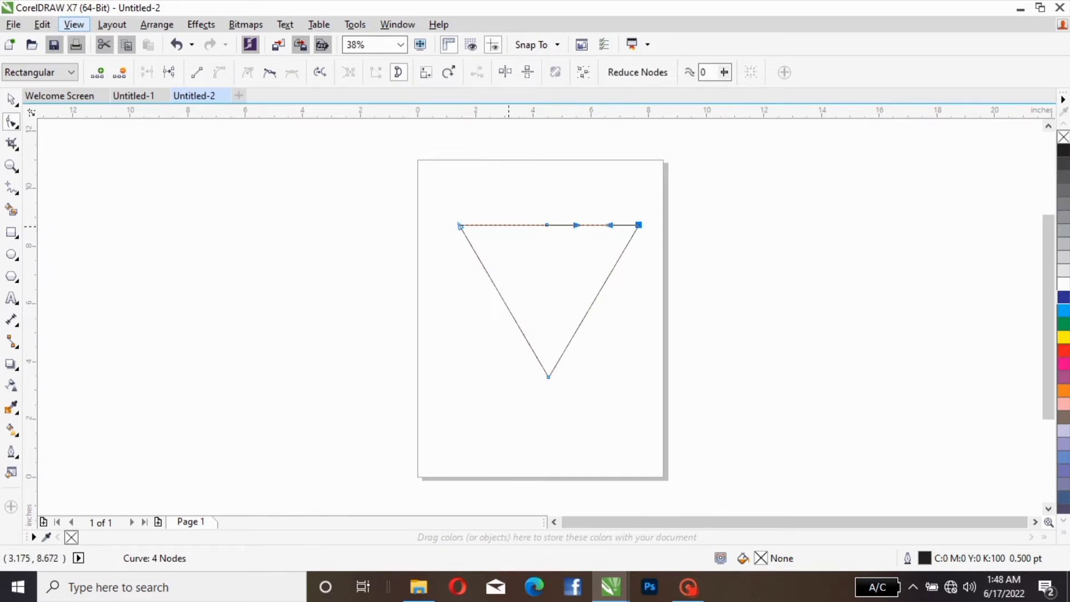
{"action": "left_click", "coordinate": [504, 225]}
{"action": "right_click", "coordinate": [504, 225]}
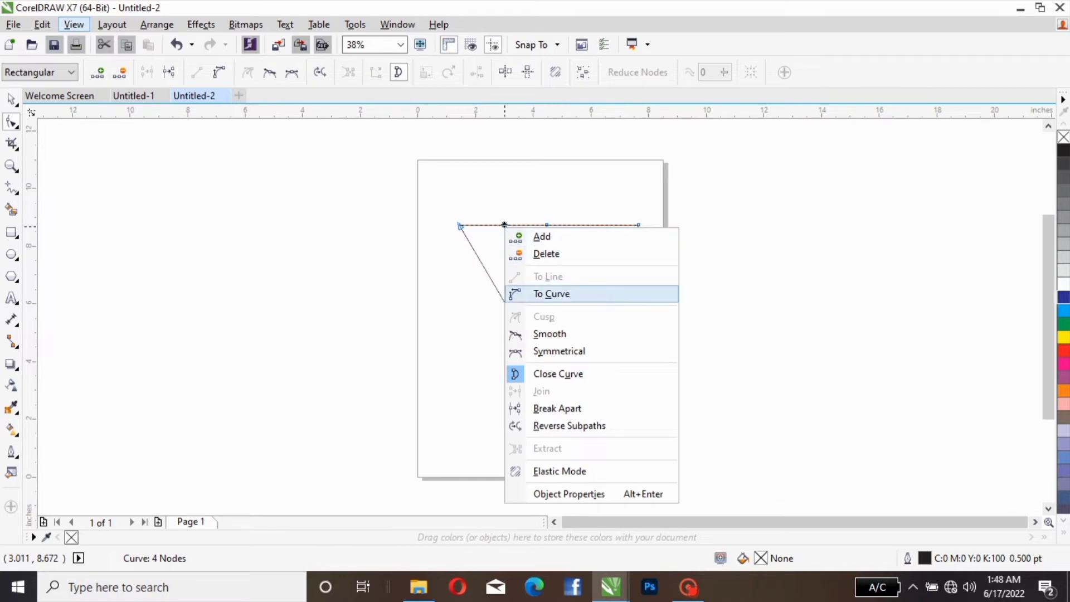
{"action": "left_click", "coordinate": [552, 294]}
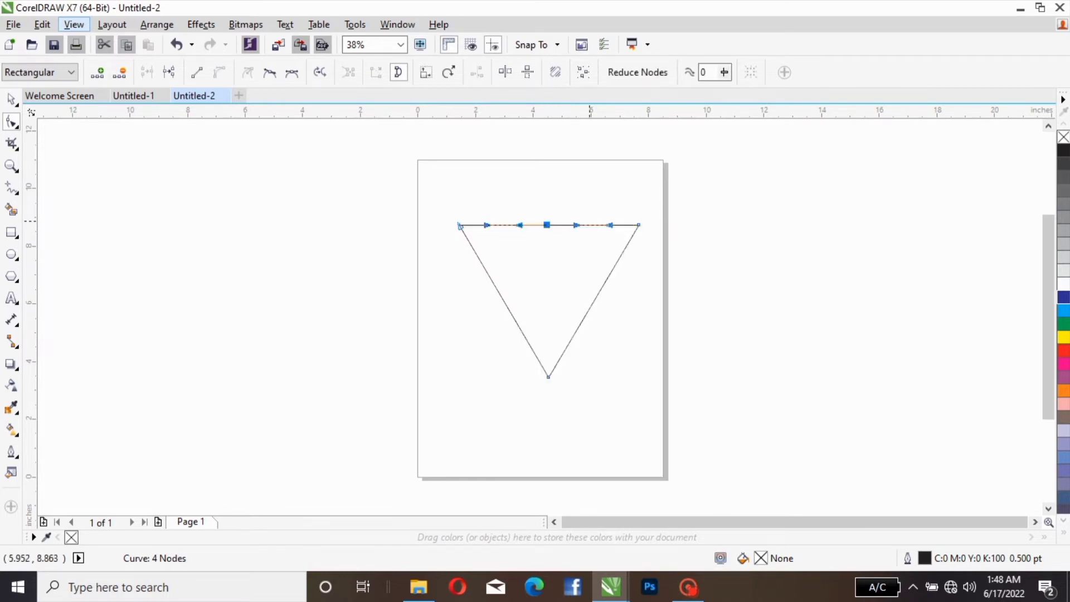
Step: Bend both halves of the triangle's top edge upward into two rounded heart lobes
{"action": "left_click", "coordinate": [592, 225]}
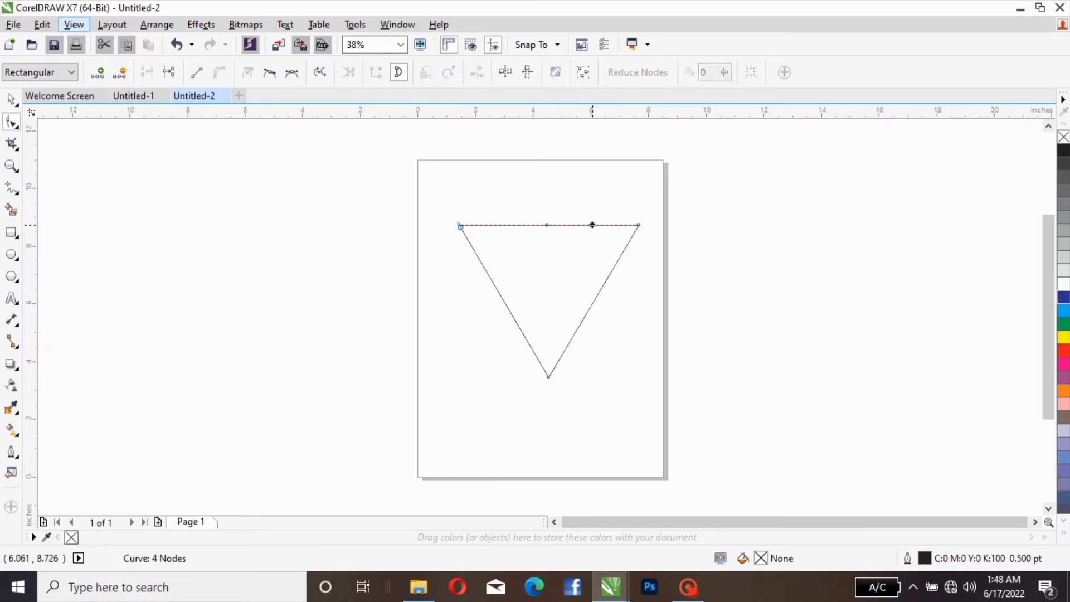
{"action": "left_click_drag", "start_coordinate": [592, 225], "coordinate": [592, 188]}
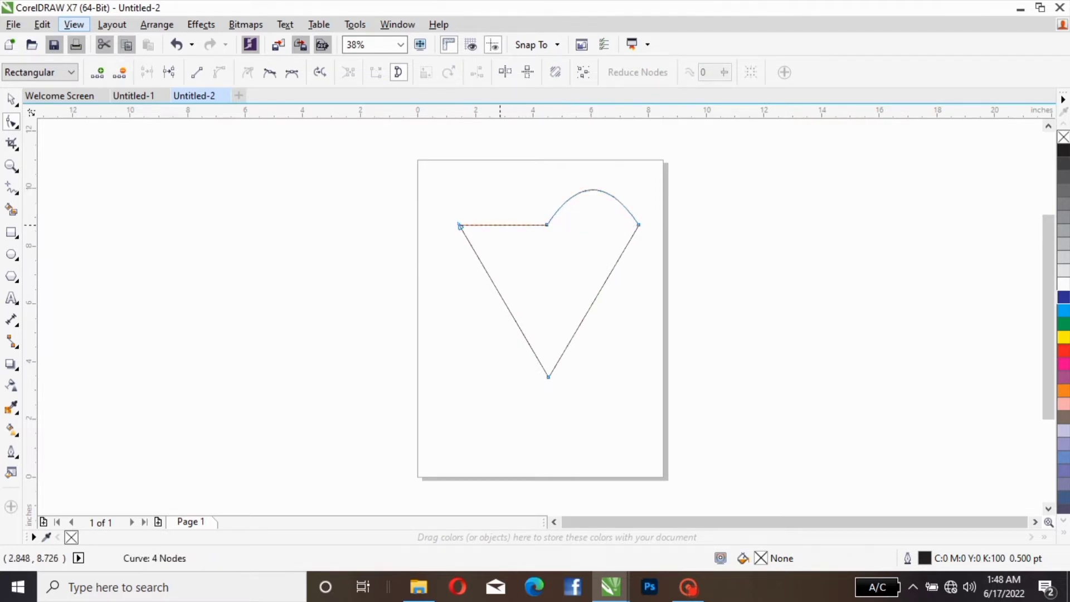
{"action": "left_click_drag", "start_coordinate": [500, 225], "coordinate": [496, 183]}
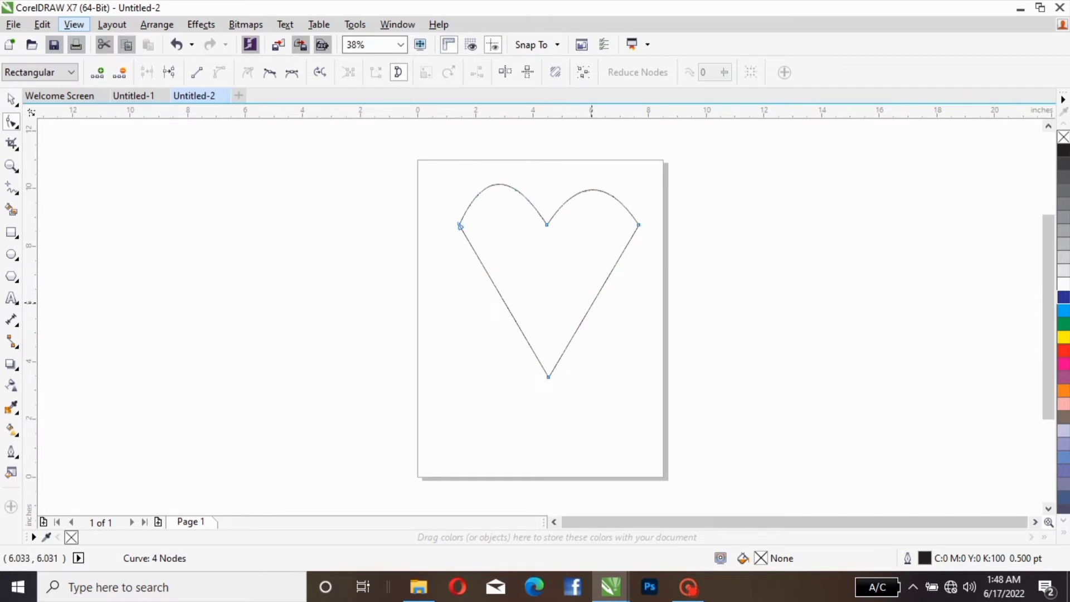
Step: Convert the heart's straight right side to a curve and bow it outward
{"action": "left_click", "coordinate": [592, 303]}
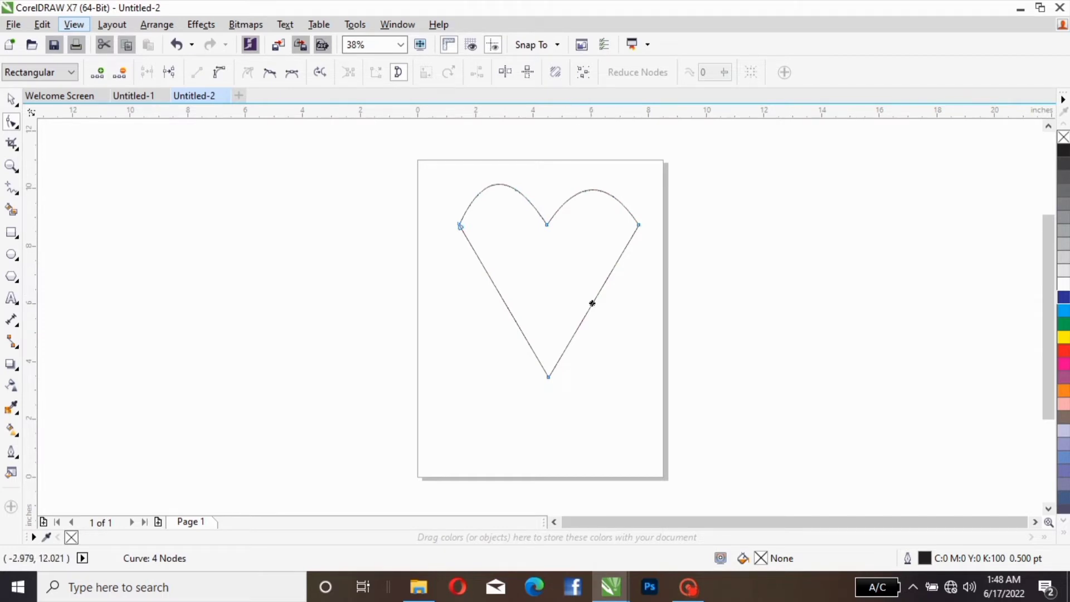
{"action": "left_click", "coordinate": [219, 72]}
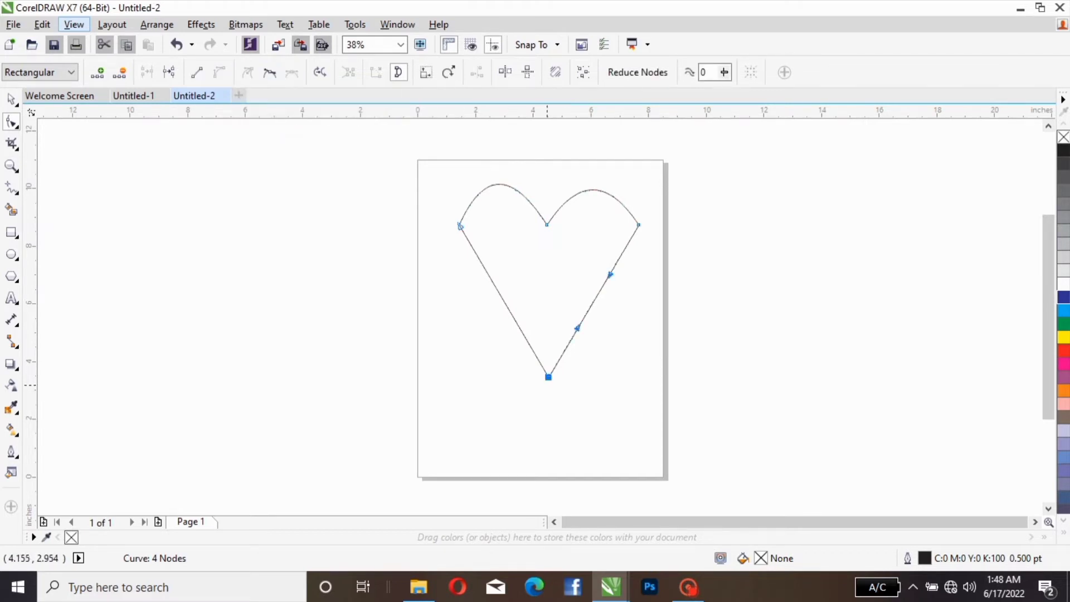
{"action": "left_click_drag", "start_coordinate": [595, 300], "coordinate": [616, 317]}
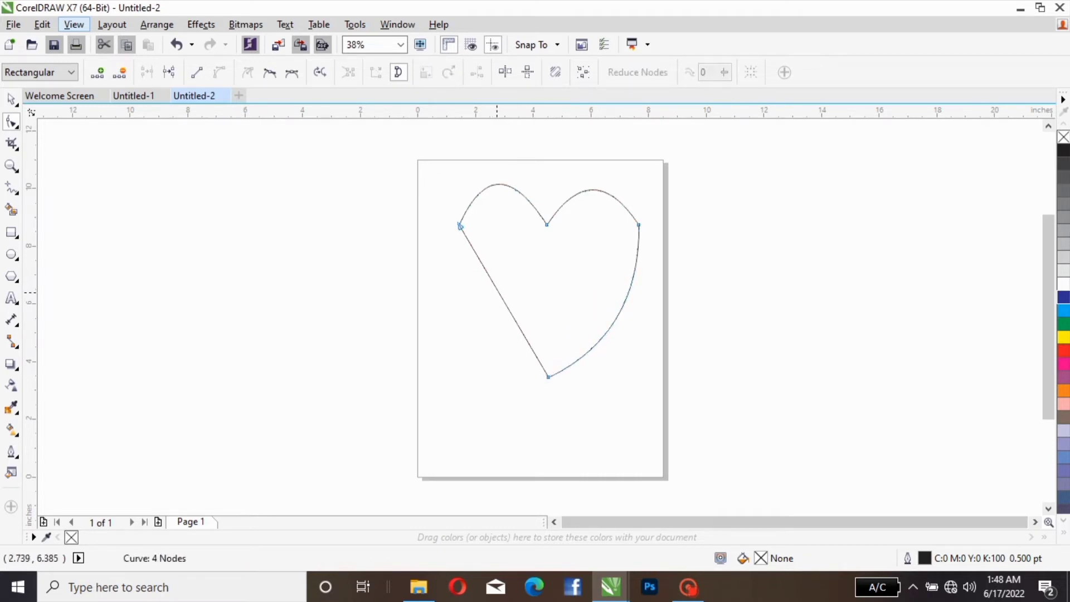
Step: Convert the heart's straight left side to a curve and bow it outward to match the right side
{"action": "left_click", "coordinate": [497, 289]}
{"action": "right_click", "coordinate": [496, 289]}
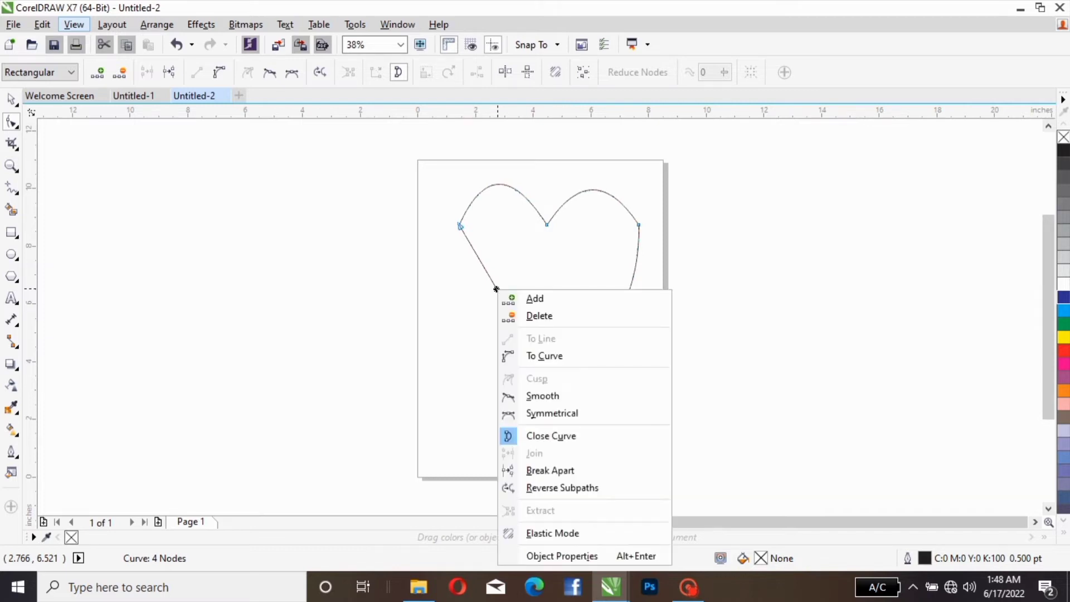
{"action": "left_click", "coordinate": [544, 356]}
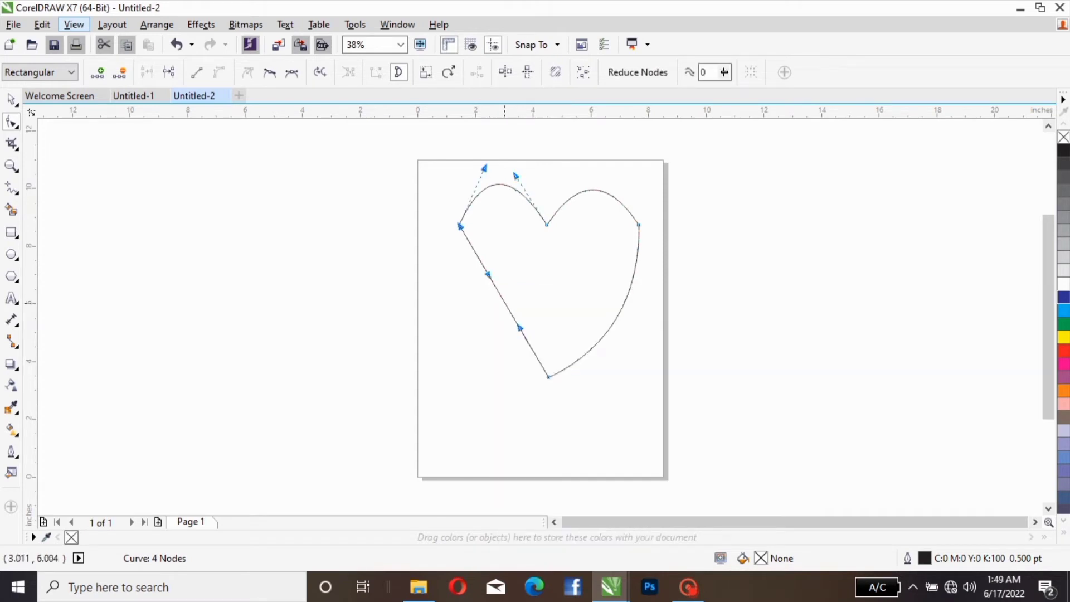
{"action": "left_click_drag", "start_coordinate": [505, 303], "coordinate": [483, 329]}
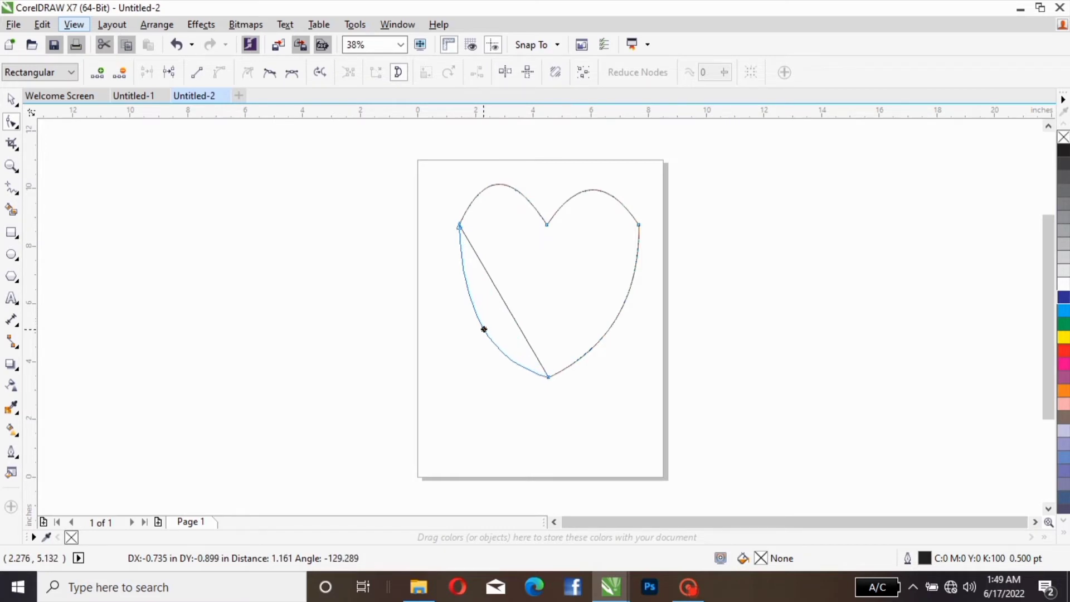
{"action": "left_click_drag", "start_coordinate": [483, 330], "coordinate": [483, 329]}
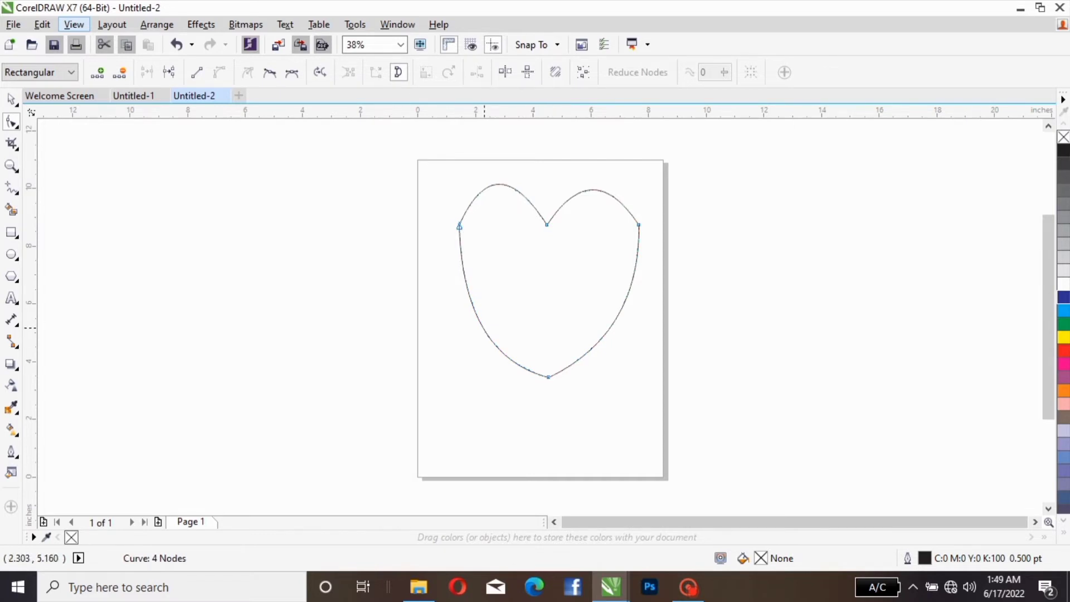
{"action": "left_click_drag", "start_coordinate": [483, 329], "coordinate": [483, 321]}
Step: Apply the Smooth node type at the left side of the heart to round its upper-left shoulder
{"action": "right_click", "coordinate": [484, 320]}
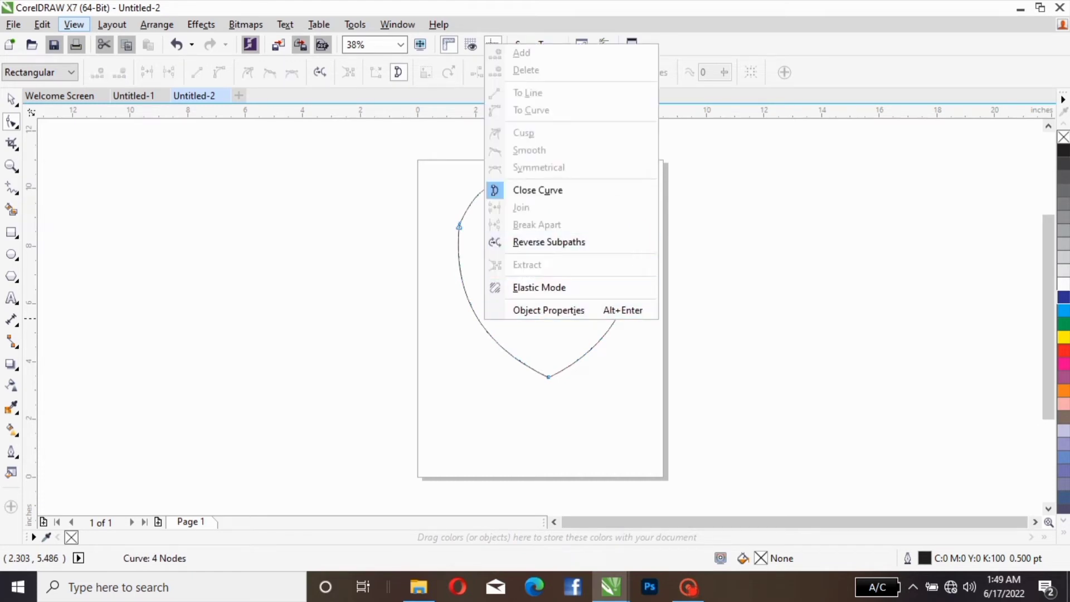
{"action": "left_click", "coordinate": [479, 320]}
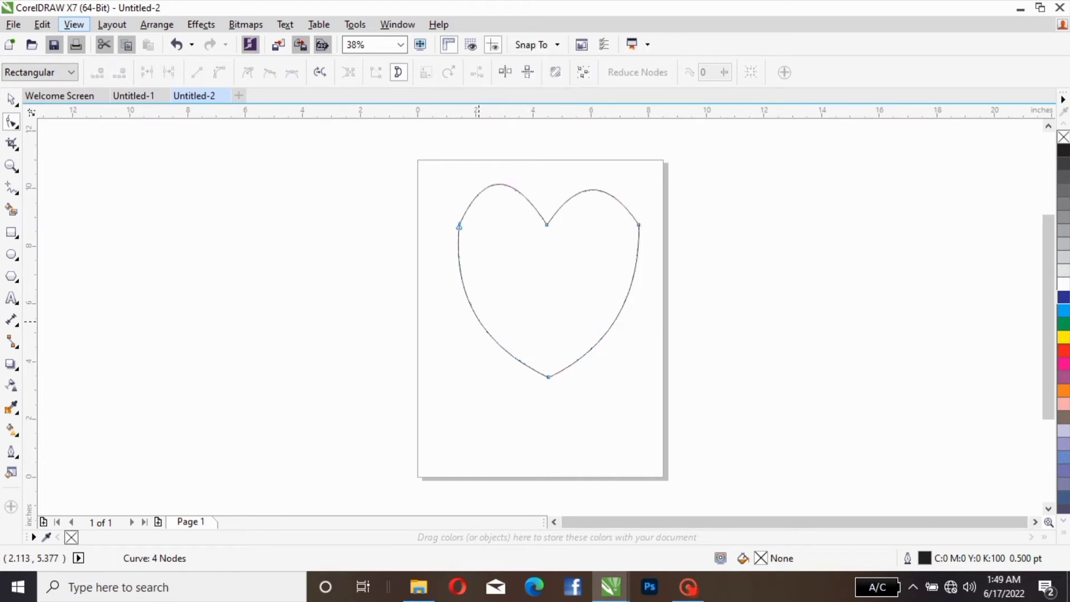
{"action": "left_click", "coordinate": [477, 321]}
{"action": "right_click", "coordinate": [477, 321]}
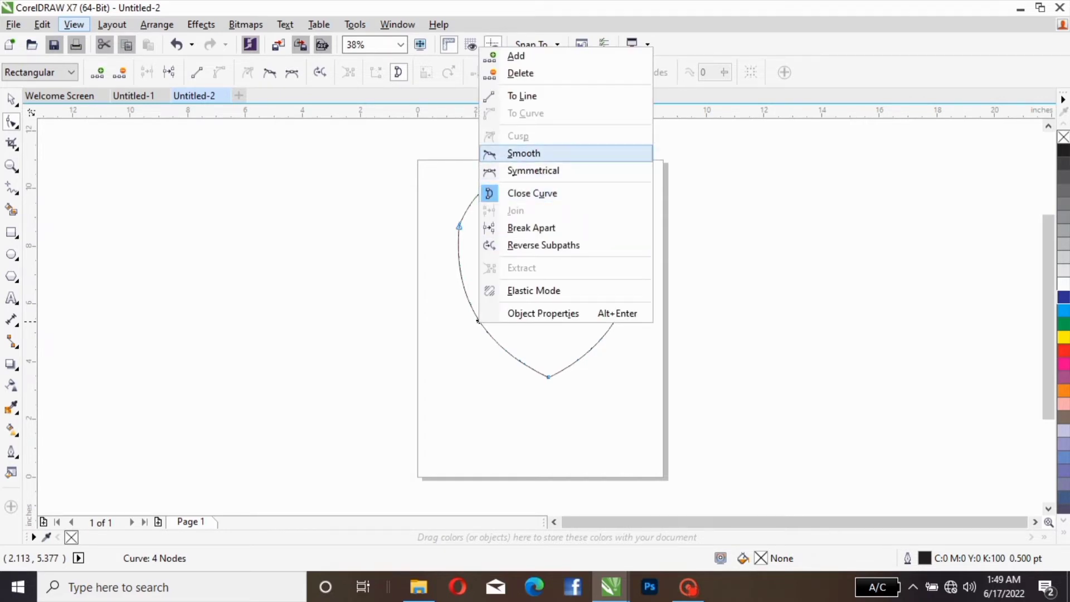
{"action": "left_click", "coordinate": [523, 153]}
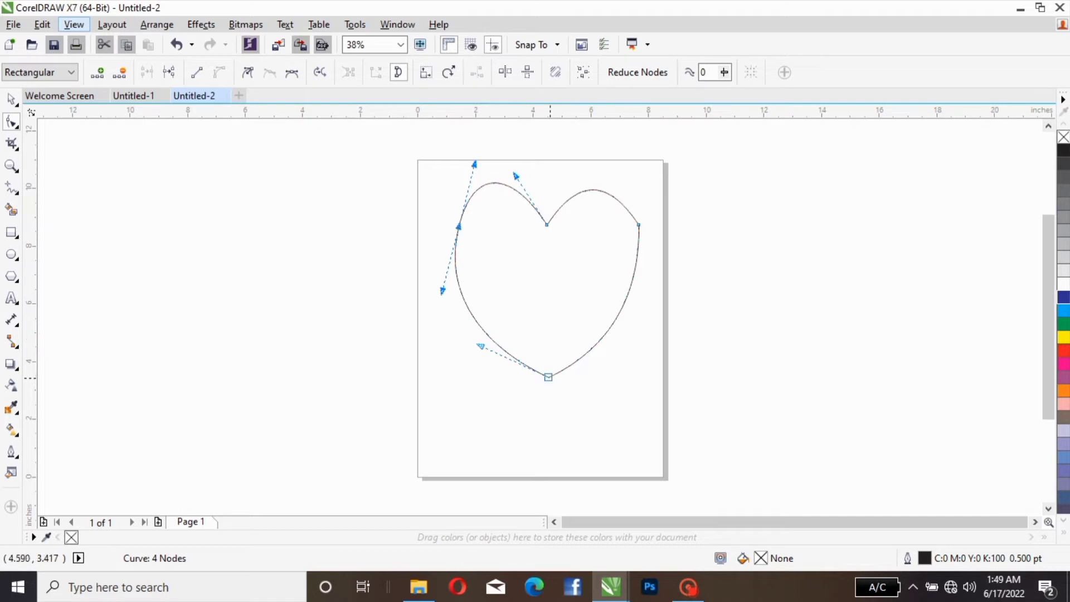
Step: Adjust the control handles of the heart's right and left shoulder nodes so both lobes flow smoothly into the sides
{"action": "left_click", "coordinate": [639, 225]}
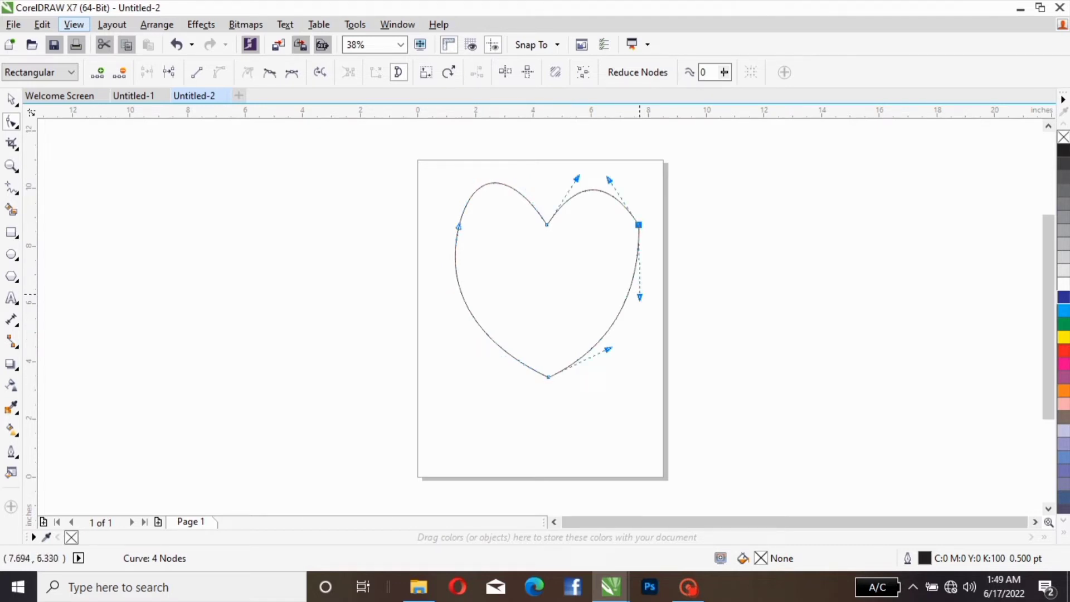
{"action": "left_click_drag", "start_coordinate": [639, 296], "coordinate": [647, 290]}
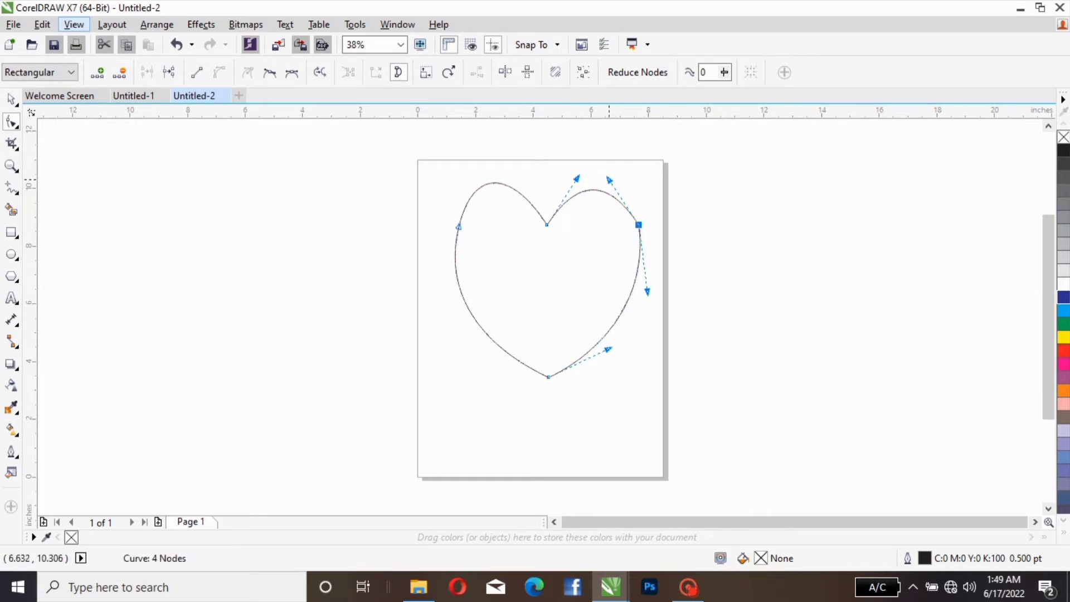
{"action": "left_click_drag", "start_coordinate": [609, 180], "coordinate": [614, 170]}
{"action": "left_click_drag", "start_coordinate": [613, 169], "coordinate": [619, 158]}
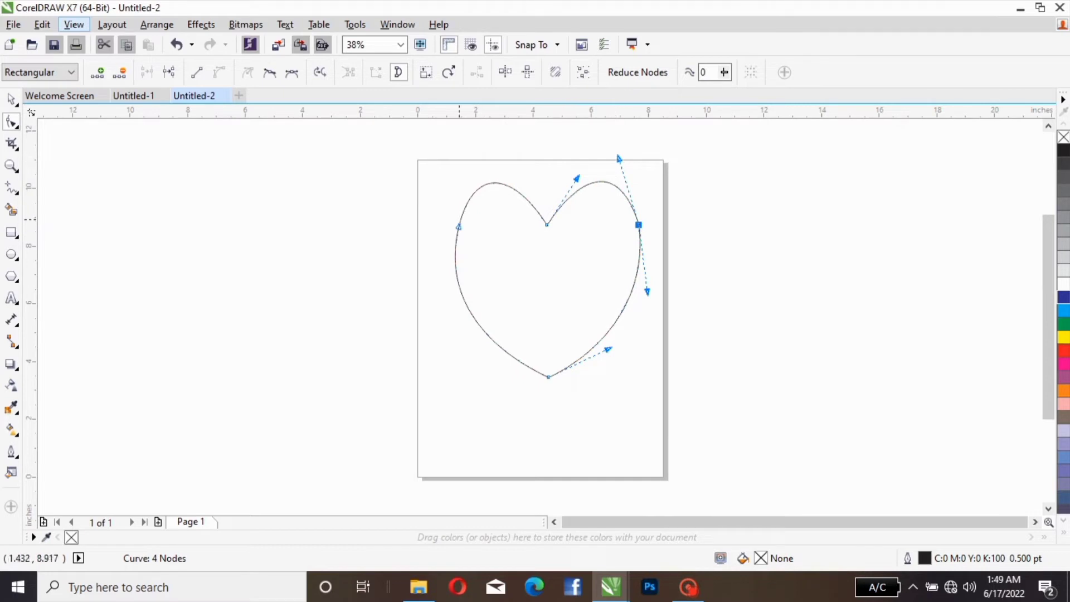
{"action": "left_click", "coordinate": [459, 226]}
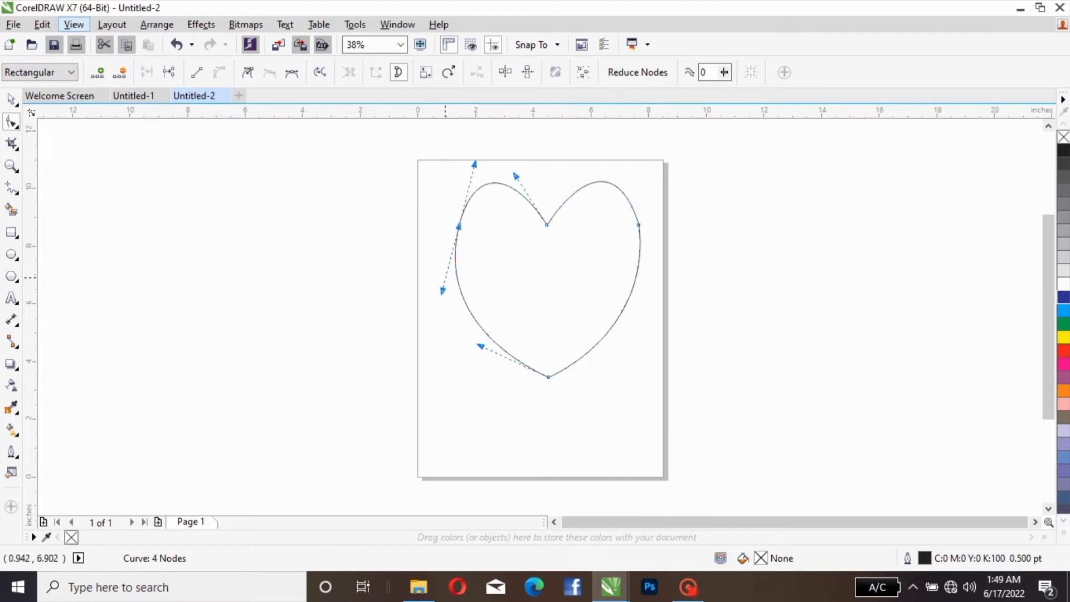
{"action": "left_click_drag", "start_coordinate": [442, 291], "coordinate": [449, 302]}
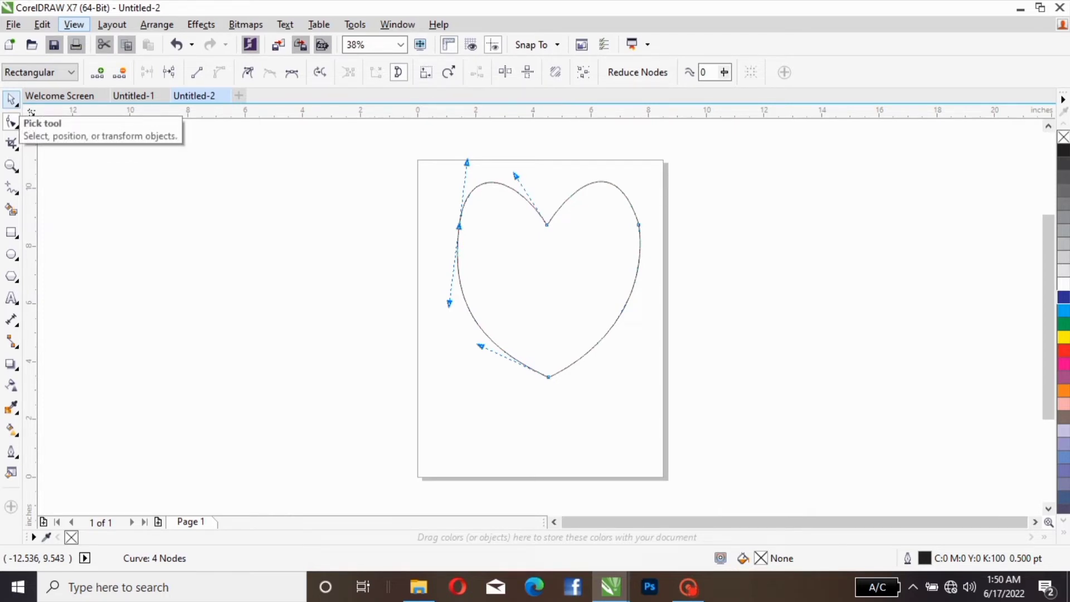
Step: Delete the heart from the page and create a new blank document
{"action": "left_click", "coordinate": [11, 101]}
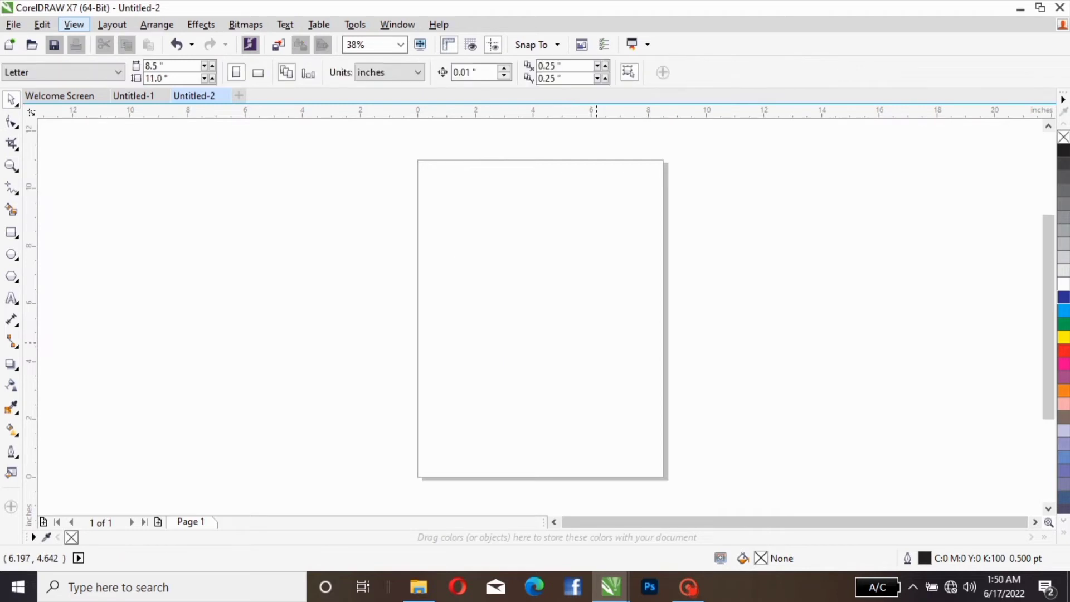
{"action": "key", "text": "ctrl+n"}
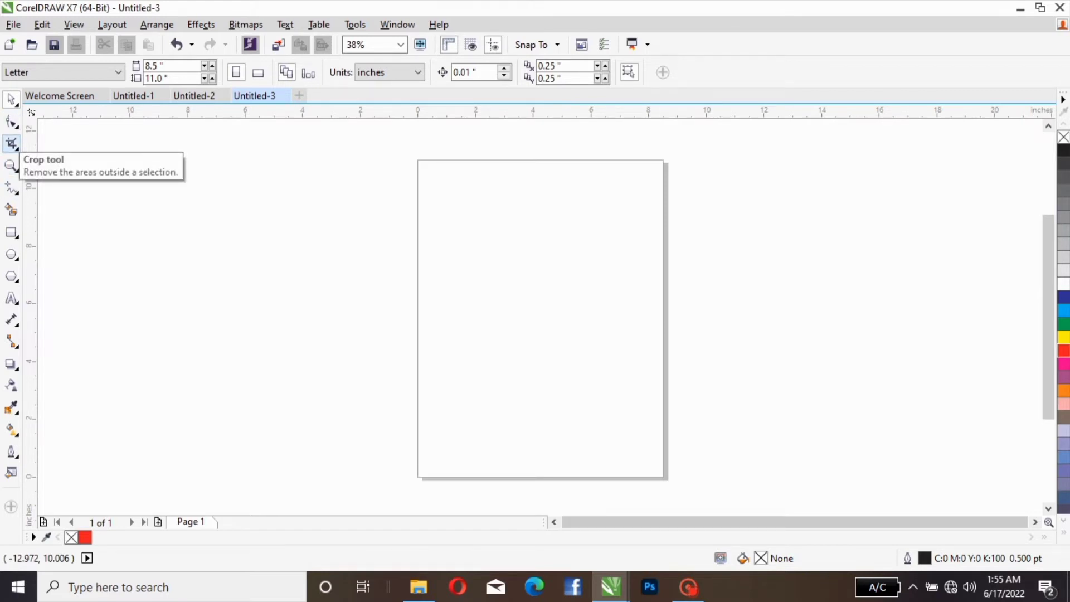
Step: Draw a rectangle about 5.1 × 8.1 inches on the page and fill it with yellow
{"action": "left_click", "coordinate": [11, 232]}
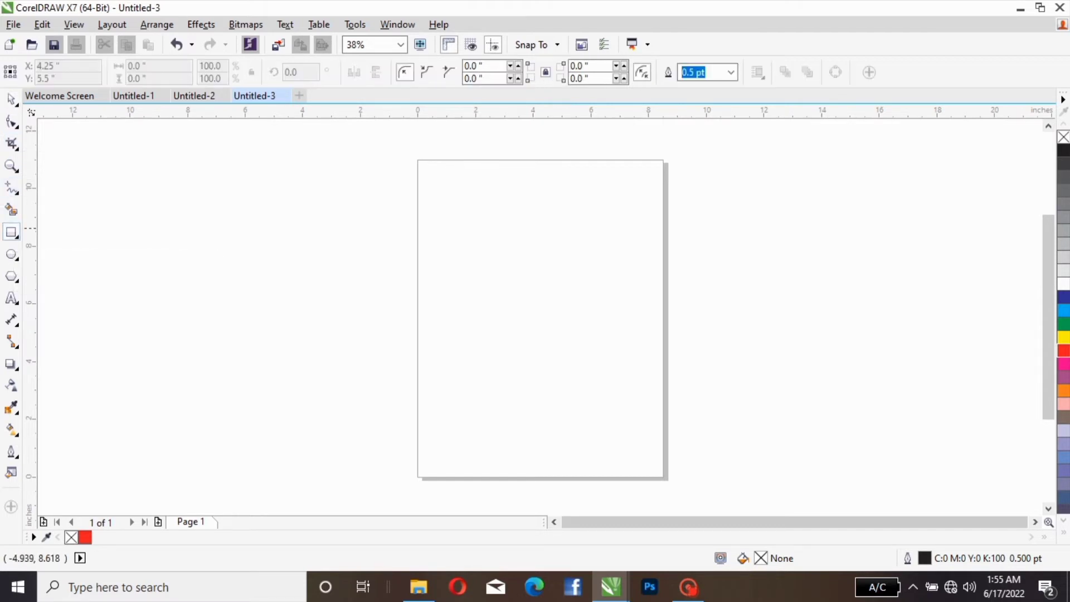
{"action": "left_click_drag", "start_coordinate": [482, 207], "coordinate": [630, 441]}
{"action": "left_click", "coordinate": [12, 98]}
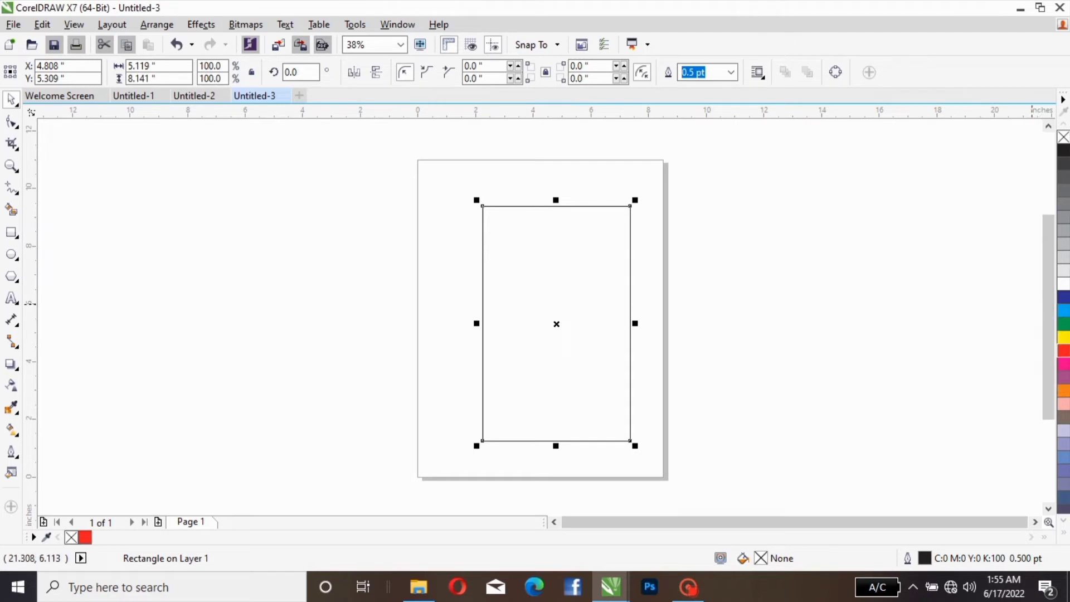
{"action": "left_click", "coordinate": [1063, 337]}
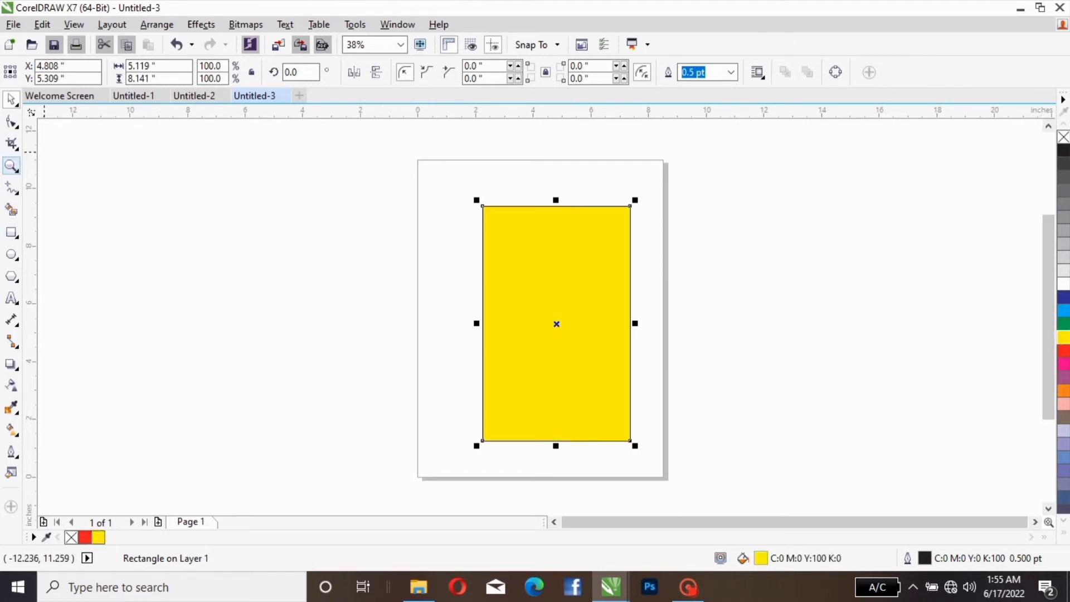
Step: Crop the yellow rectangle to its upper-right quarter, from the top edge's midpoint to the right edge's midpoint
{"action": "left_click", "coordinate": [11, 143]}
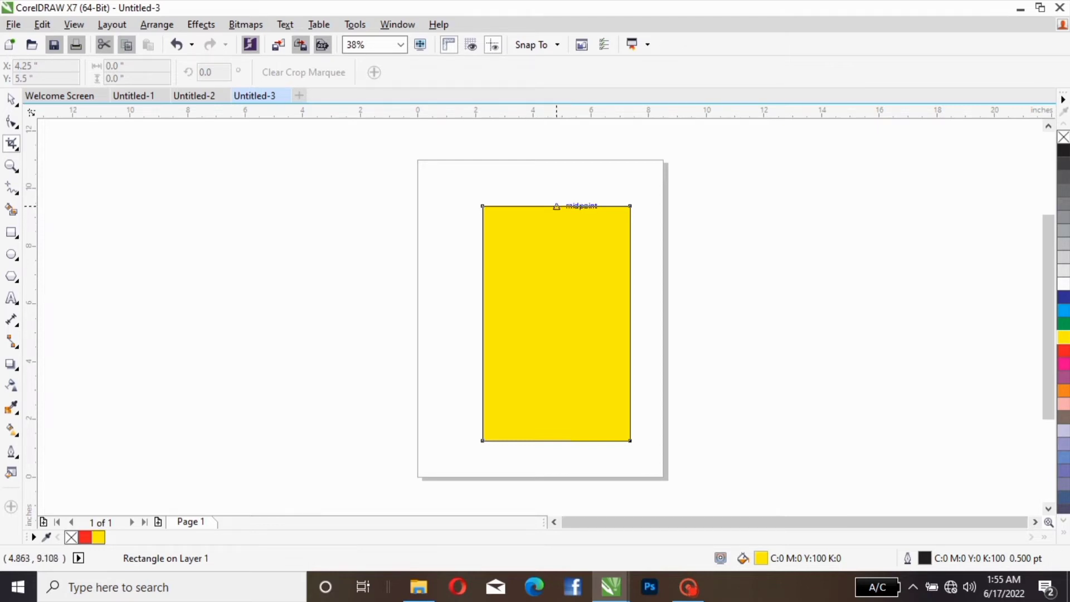
{"action": "left_click_drag", "start_coordinate": [556, 206], "coordinate": [630, 324]}
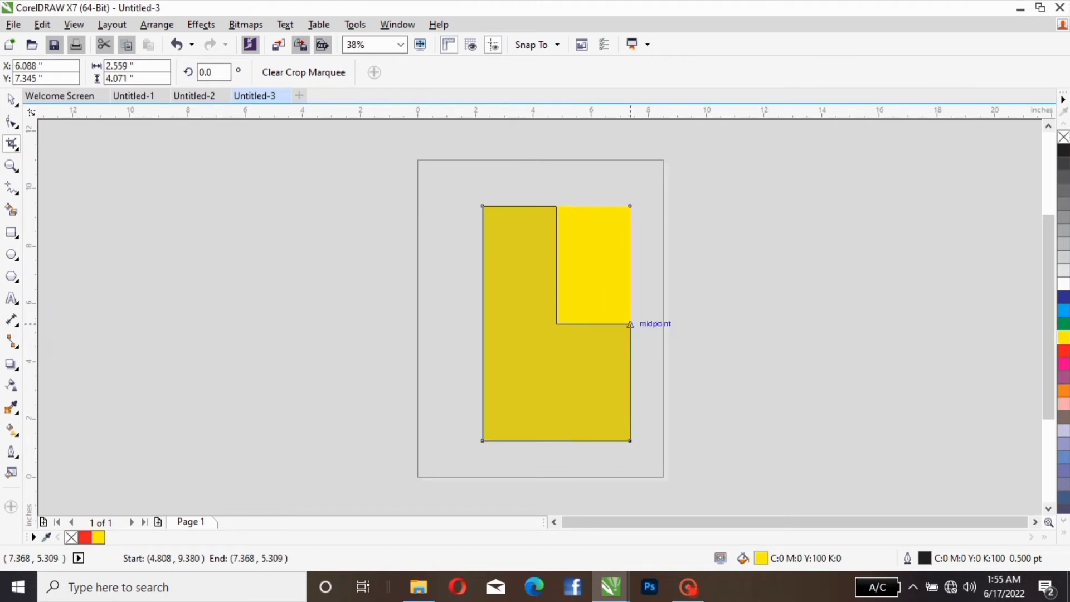
{"action": "left_click_drag", "start_coordinate": [630, 324], "coordinate": [630, 324]}
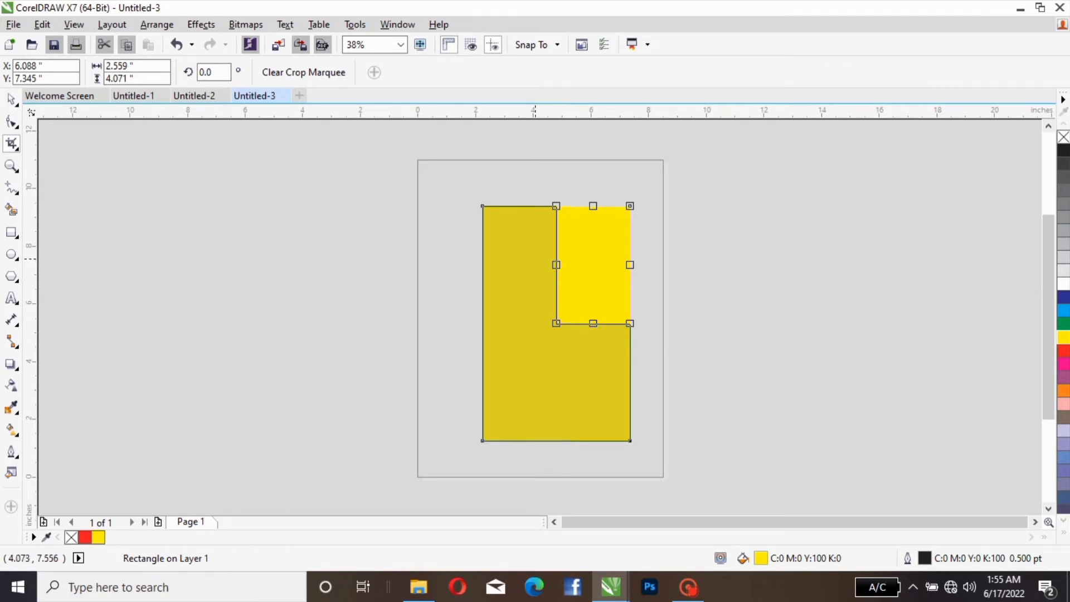
{"action": "double_click", "coordinate": [587, 259]}
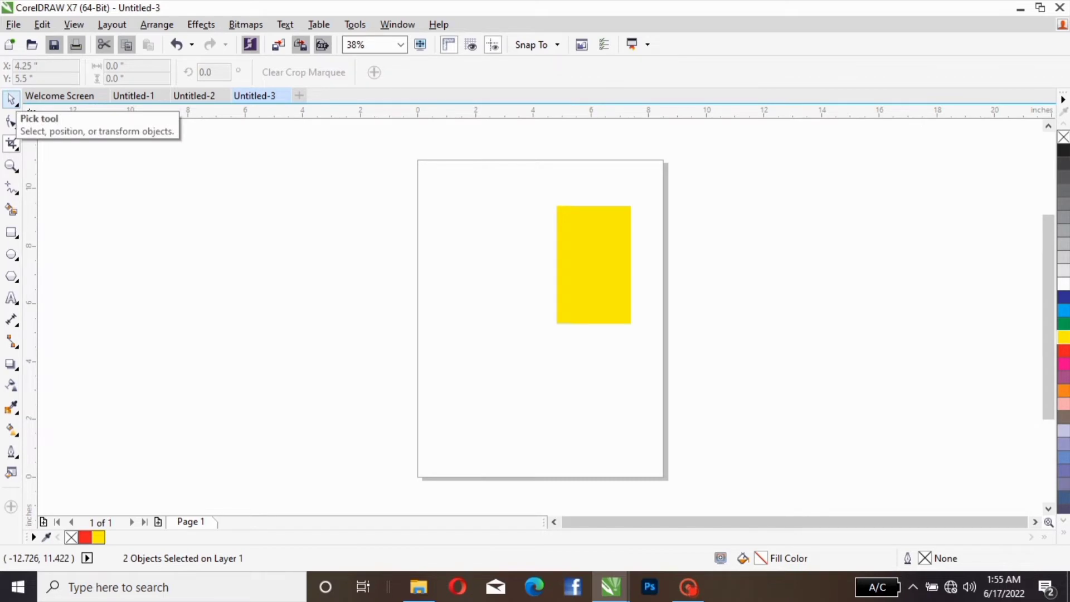
Step: Move the cropped yellow piece toward the page's left side, then delete it
{"action": "left_click", "coordinate": [10, 100]}
{"action": "left_click_drag", "start_coordinate": [589, 274], "coordinate": [489, 312]}
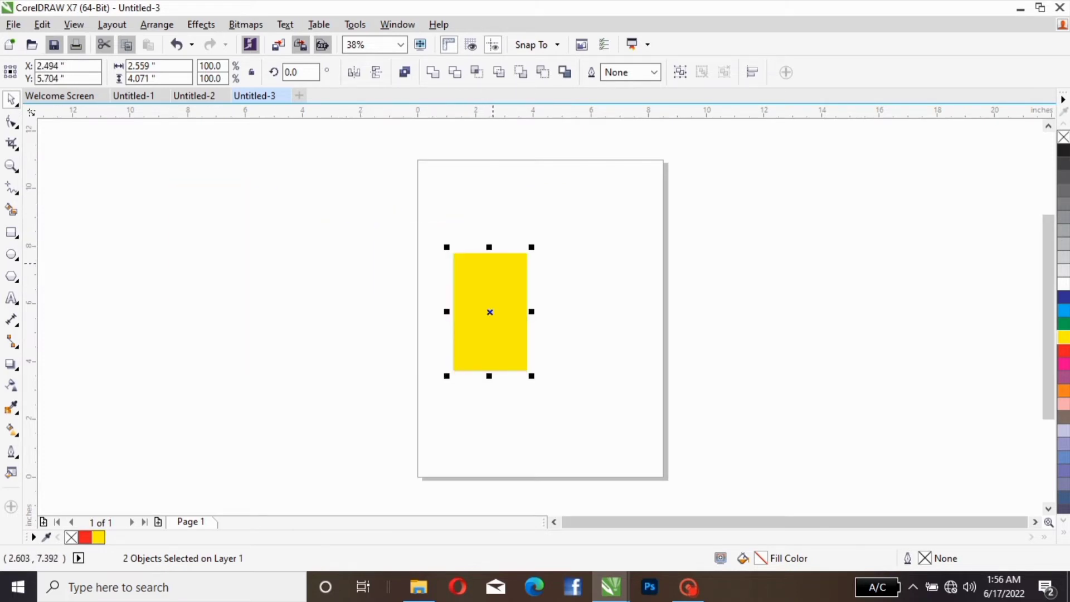
{"action": "key", "text": "Delete"}
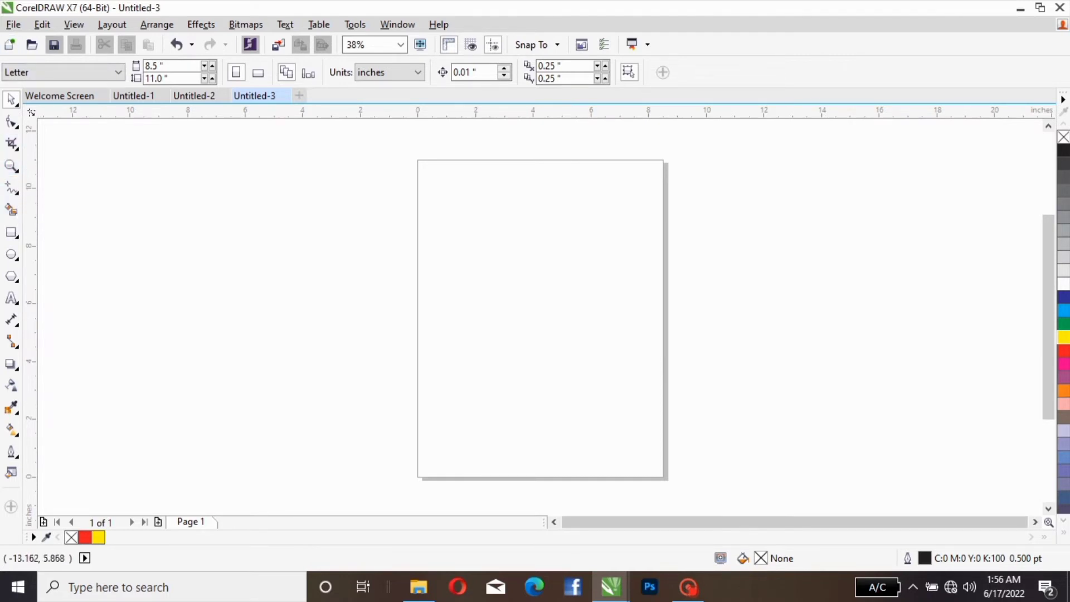
Step: Draw a rectangle about 7.7 × 10.5 inches covering most of the page and fill it with dark blue
{"action": "left_click", "coordinate": [11, 232]}
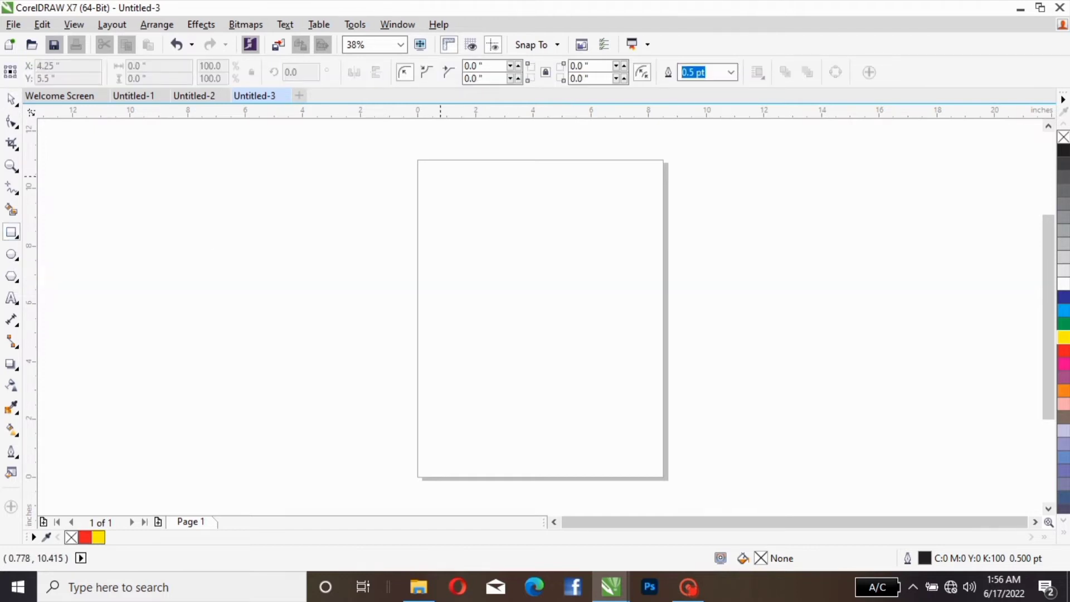
{"action": "left_click_drag", "start_coordinate": [438, 170], "coordinate": [659, 470]}
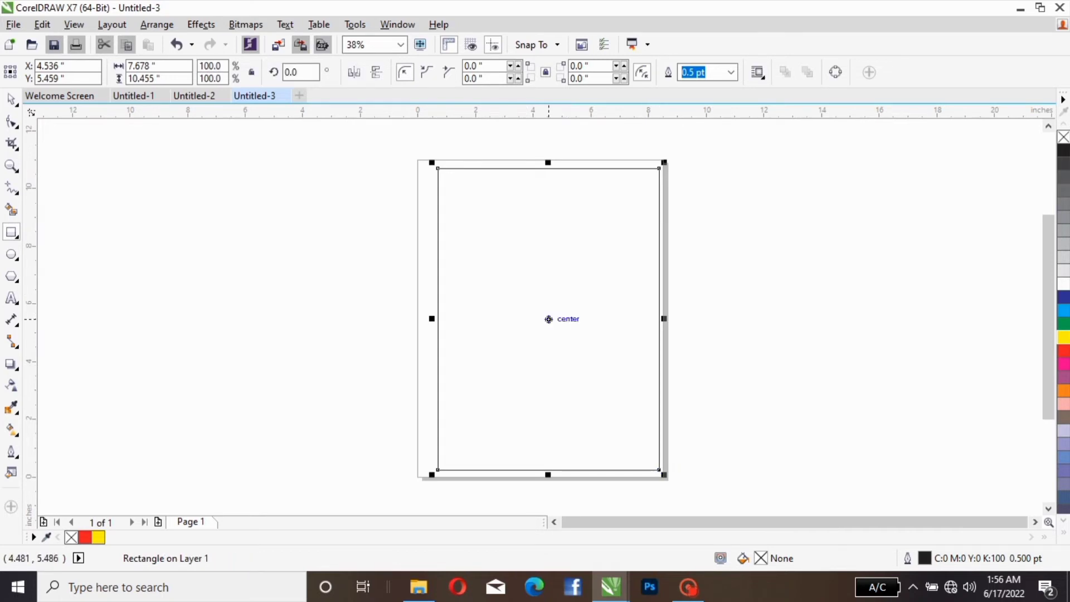
{"action": "left_click_drag", "start_coordinate": [549, 319], "coordinate": [535, 316]}
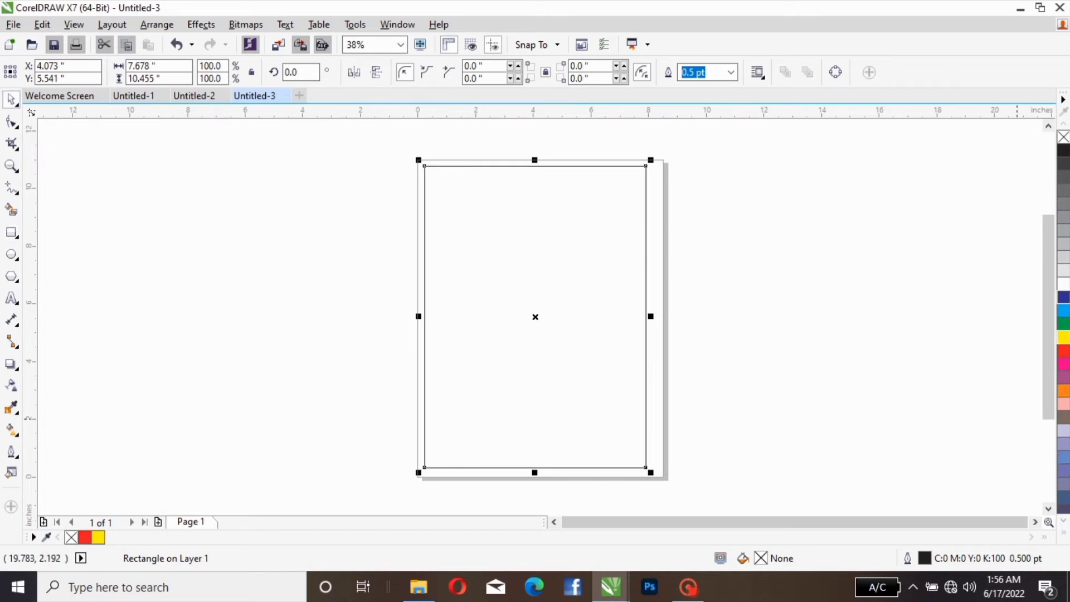
{"action": "left_click", "coordinate": [1063, 297]}
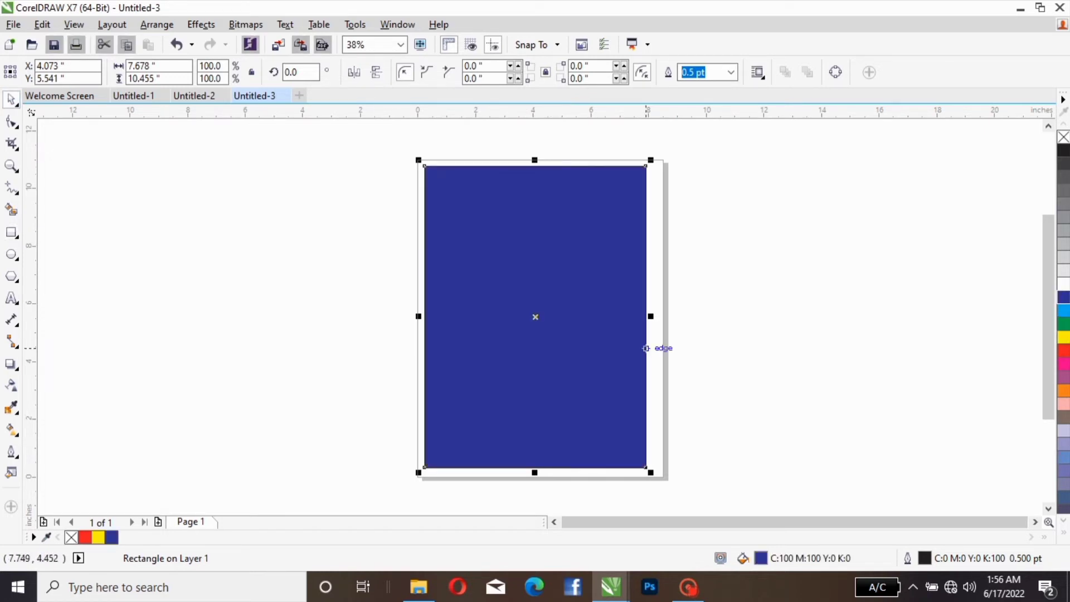
Step: Add a line of 24 pt Arial artistic text with a lowercase first name beside the page
{"action": "left_click", "coordinate": [12, 298]}
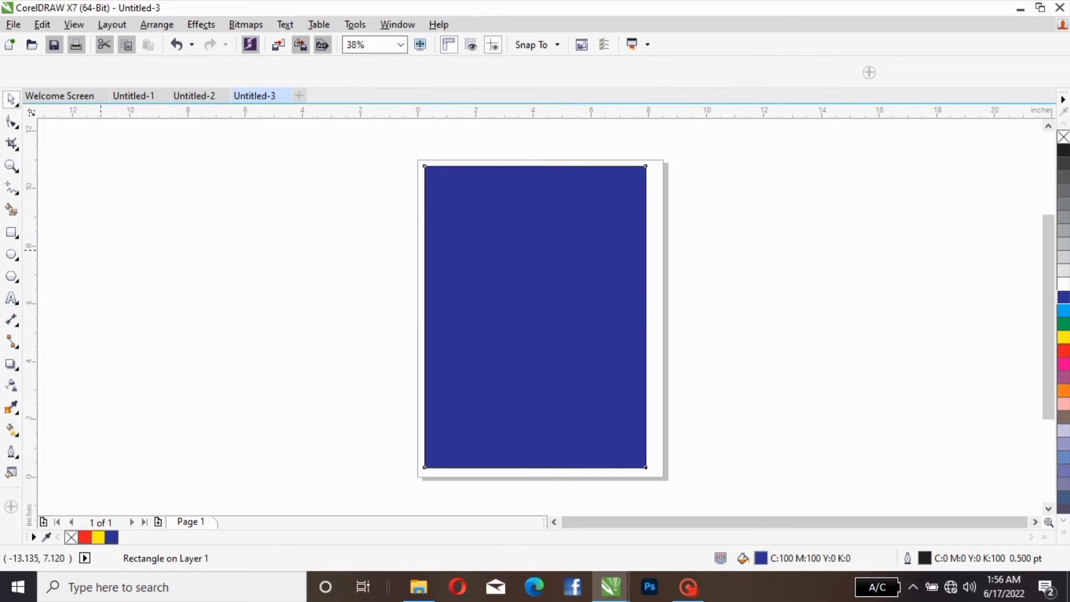
{"action": "left_click", "coordinate": [186, 264]}
{"action": "type", "text": "jontal"}
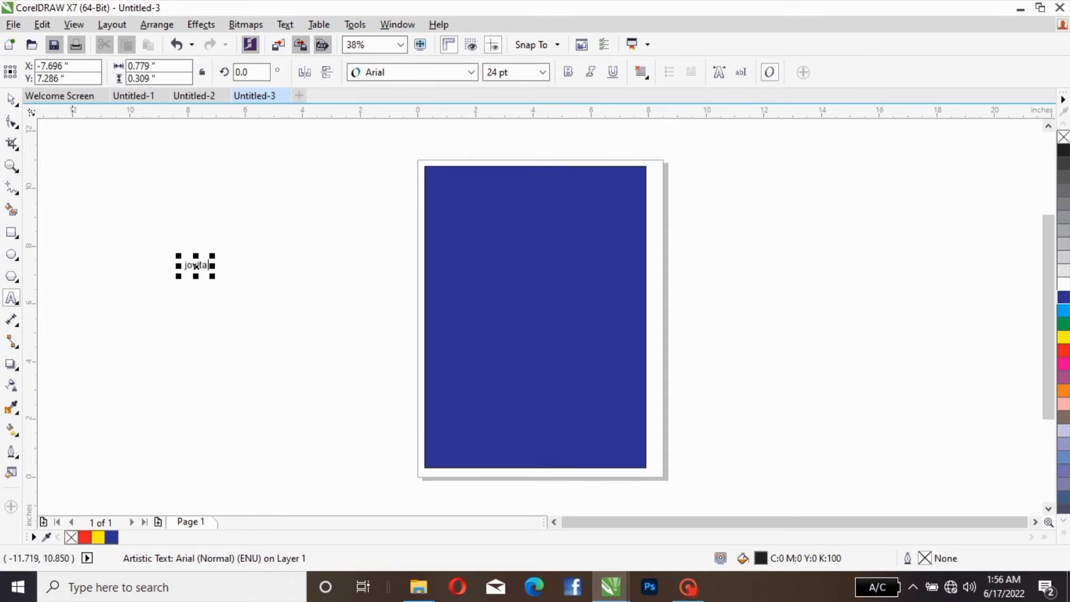
{"action": "key", "text": "ctrl+space"}
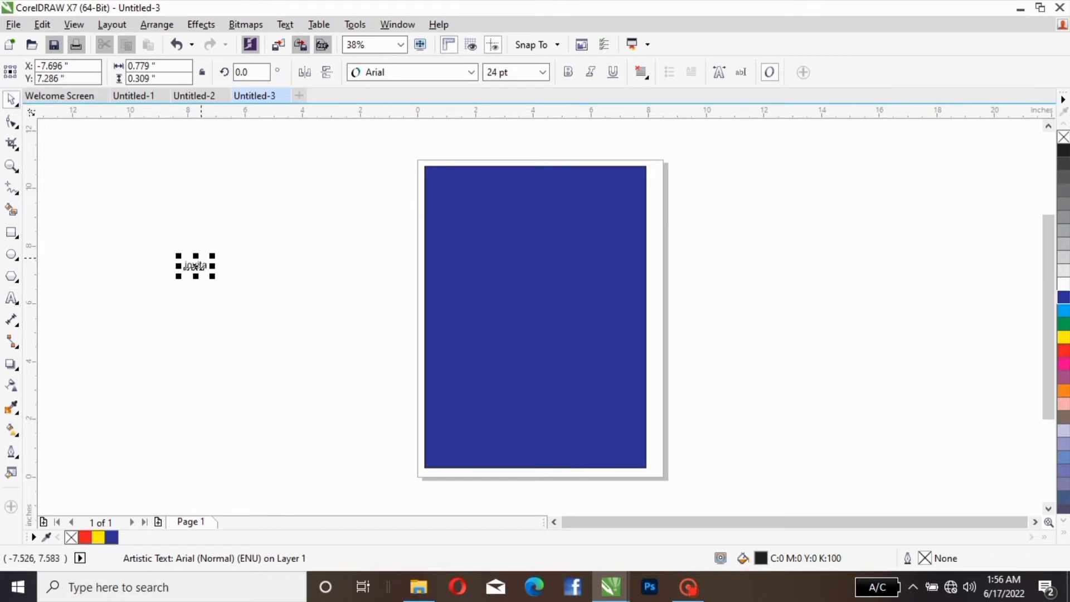
Step: Move the text into the blue rectangle's upper-right corner, fill it with white and shrink it to about 18 pt
{"action": "left_click_drag", "start_coordinate": [198, 266], "coordinate": [623, 181]}
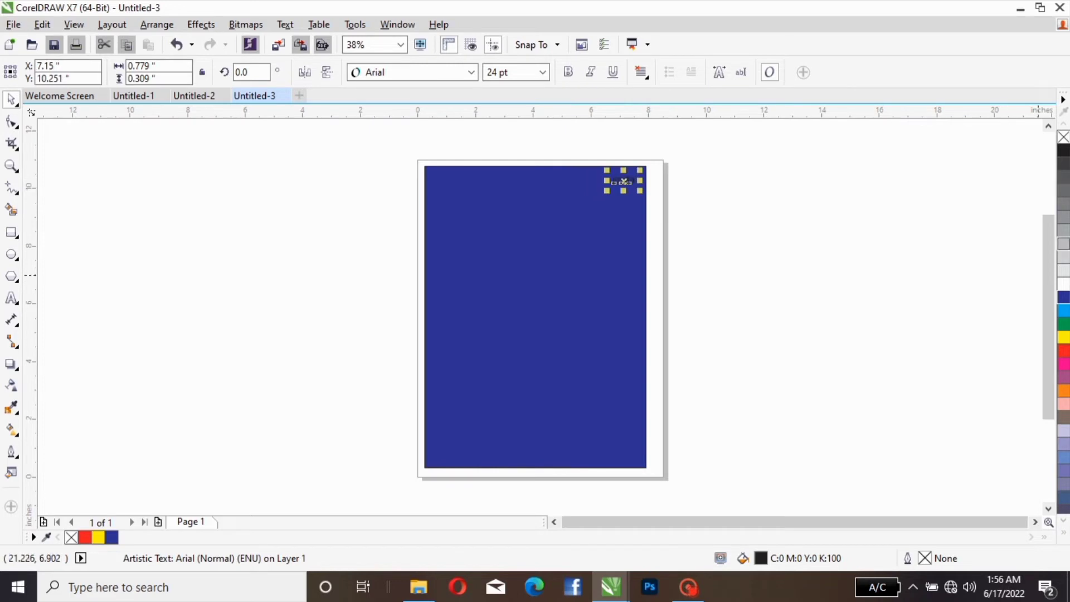
{"action": "left_click", "coordinate": [1063, 284]}
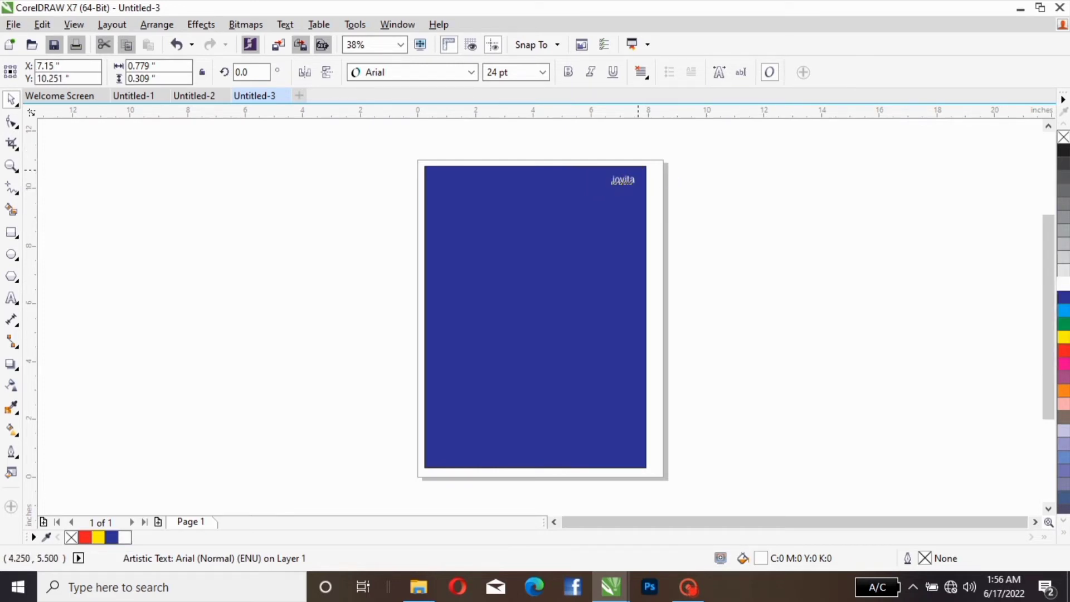
{"action": "left_click_drag", "start_coordinate": [639, 169], "coordinate": [635, 173]}
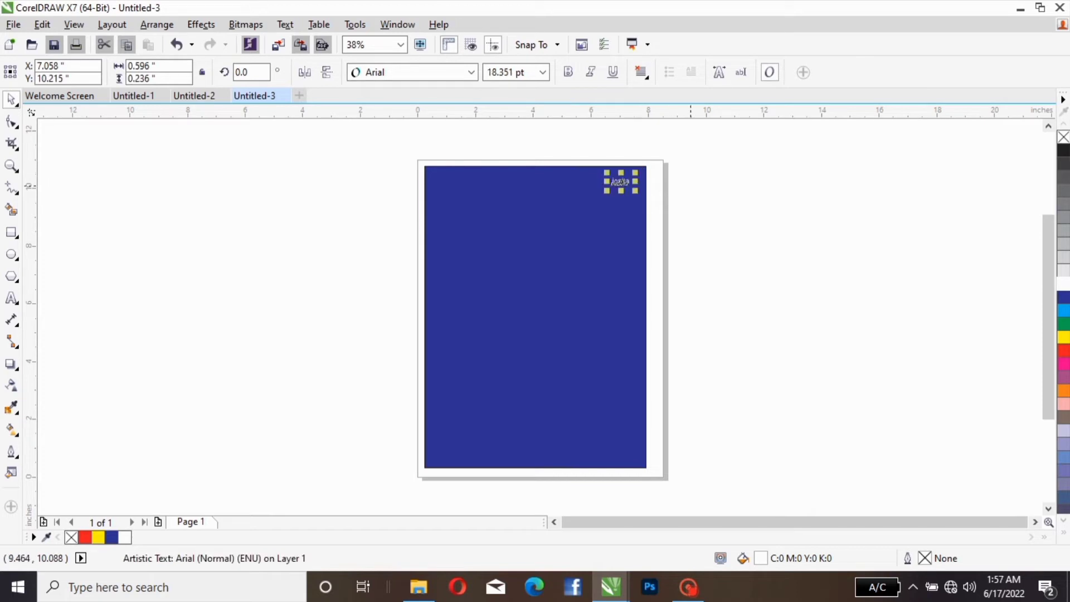
{"action": "left_click", "coordinate": [662, 188]}
{"action": "left_click", "coordinate": [627, 184]}
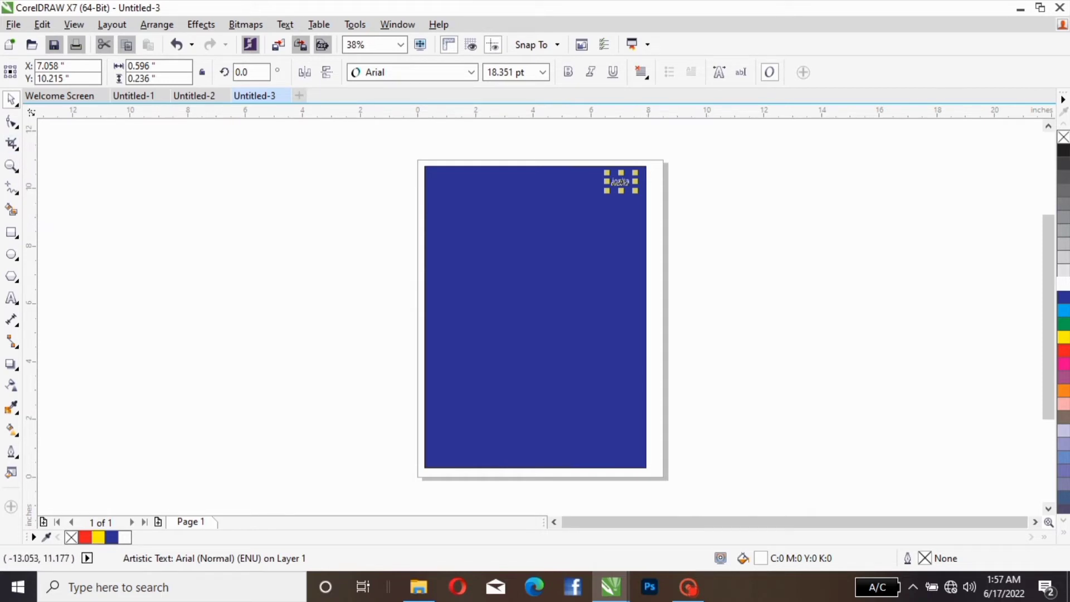
Step: Zoom in on the white text with the Zoom tool up to 612%, then zoom back out to 19%
{"action": "left_click", "coordinate": [11, 165]}
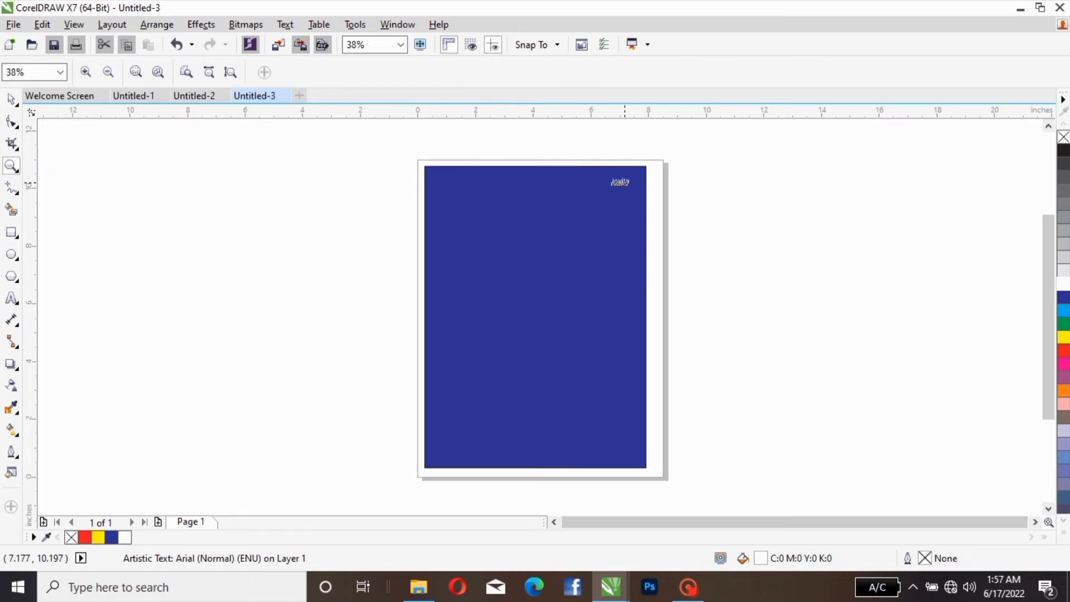
{"action": "left_click", "coordinate": [625, 178]}
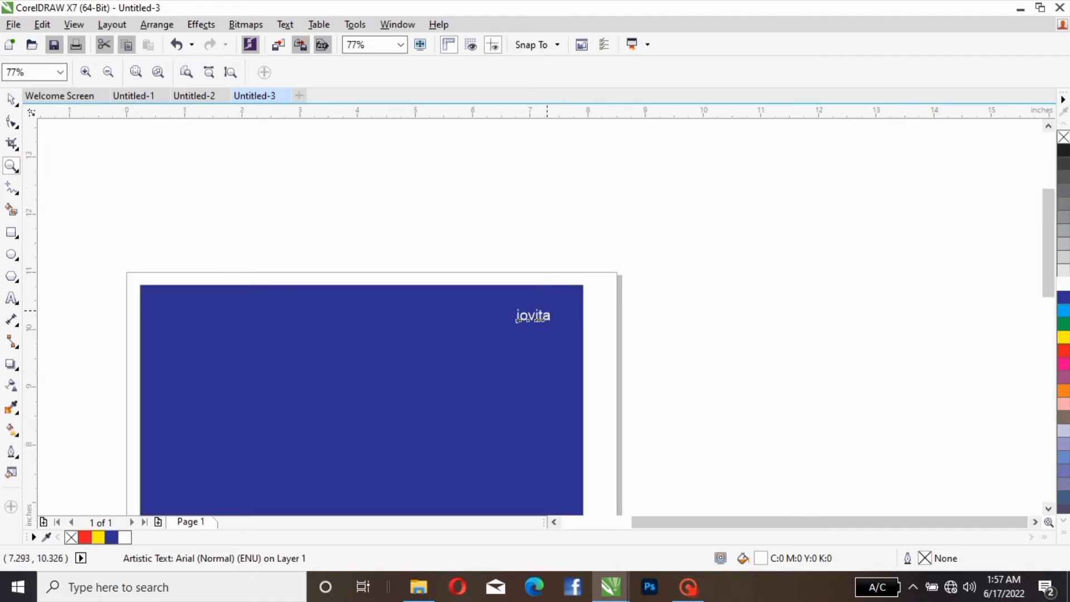
{"action": "left_click", "coordinate": [547, 310]}
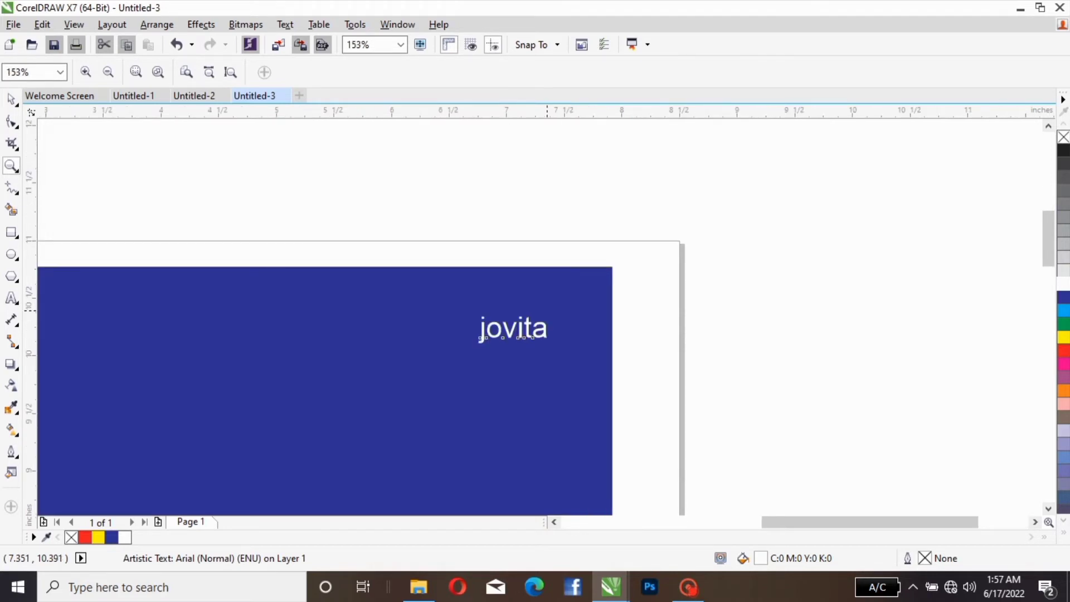
{"action": "left_click", "coordinate": [546, 327]}
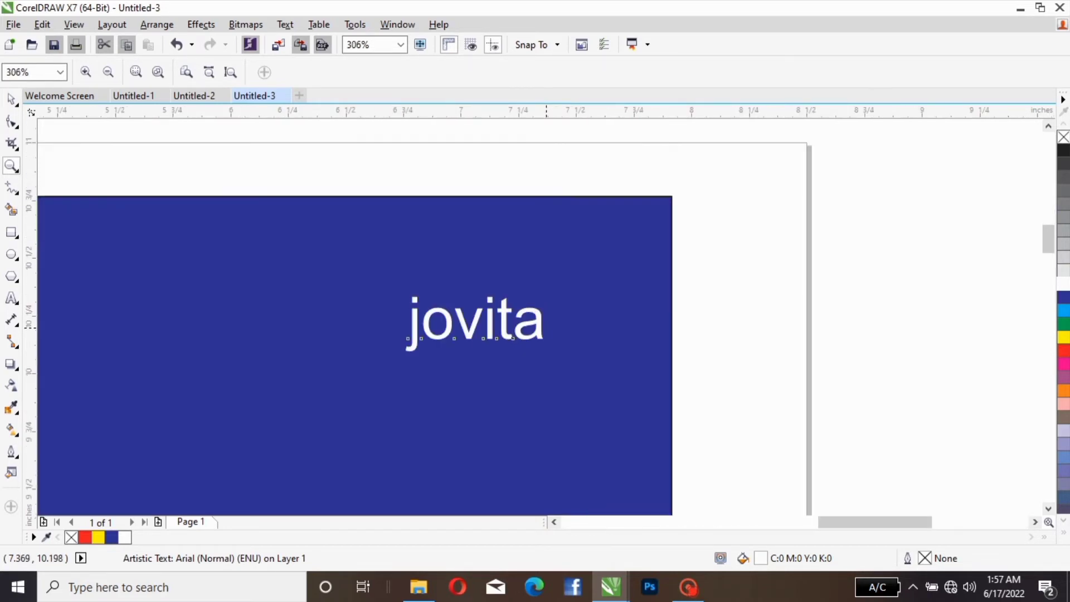
{"action": "left_click", "coordinate": [546, 327]}
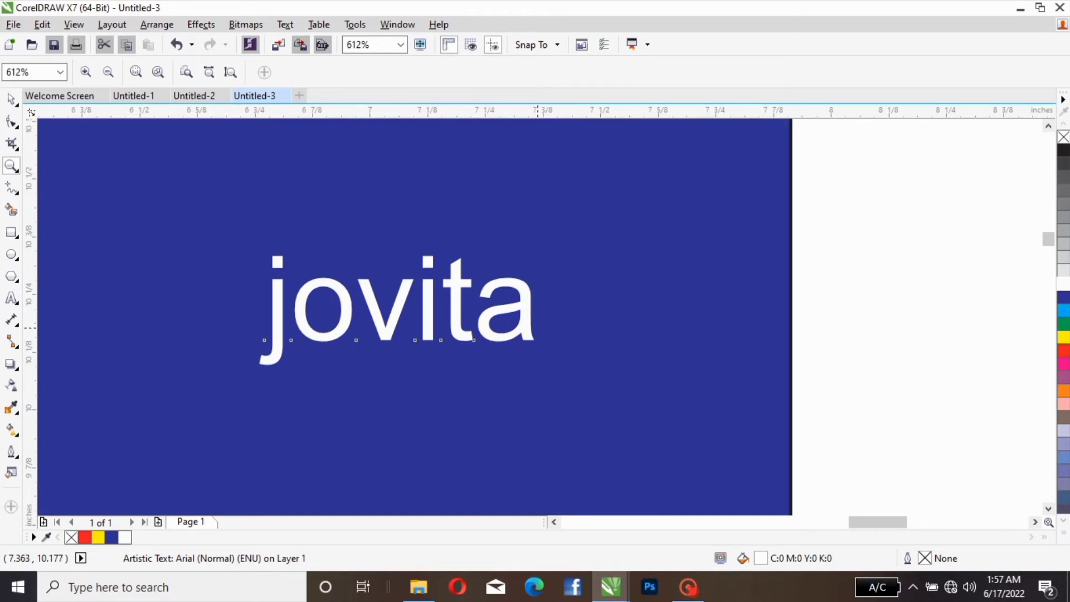
{"action": "right_click", "coordinate": [537, 327]}
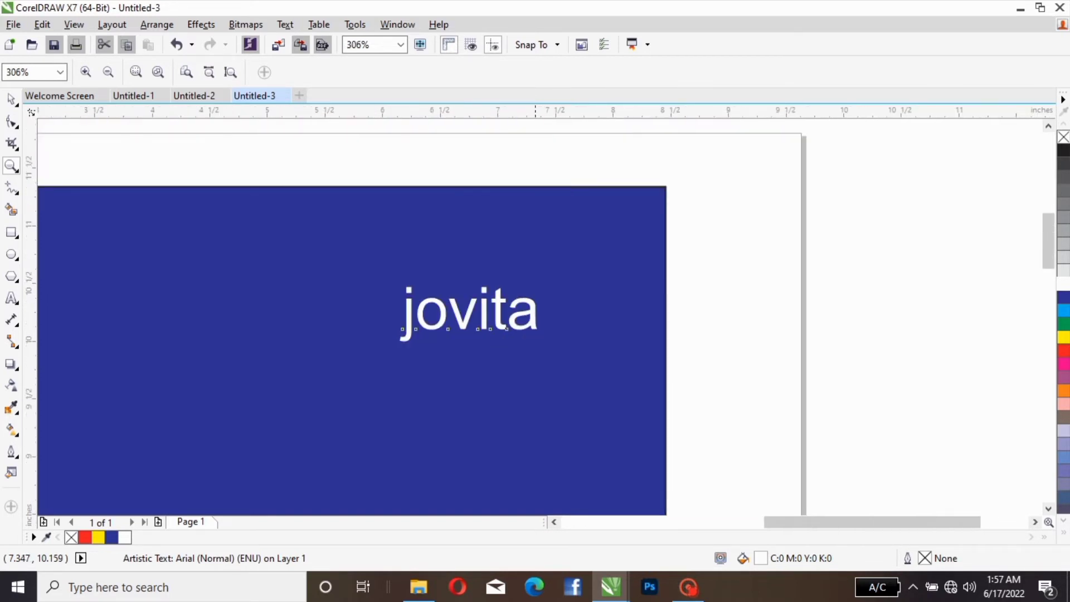
{"action": "right_click", "coordinate": [535, 327]}
{"action": "right_click", "coordinate": [535, 327]}
{"action": "right_click", "coordinate": [535, 326]}
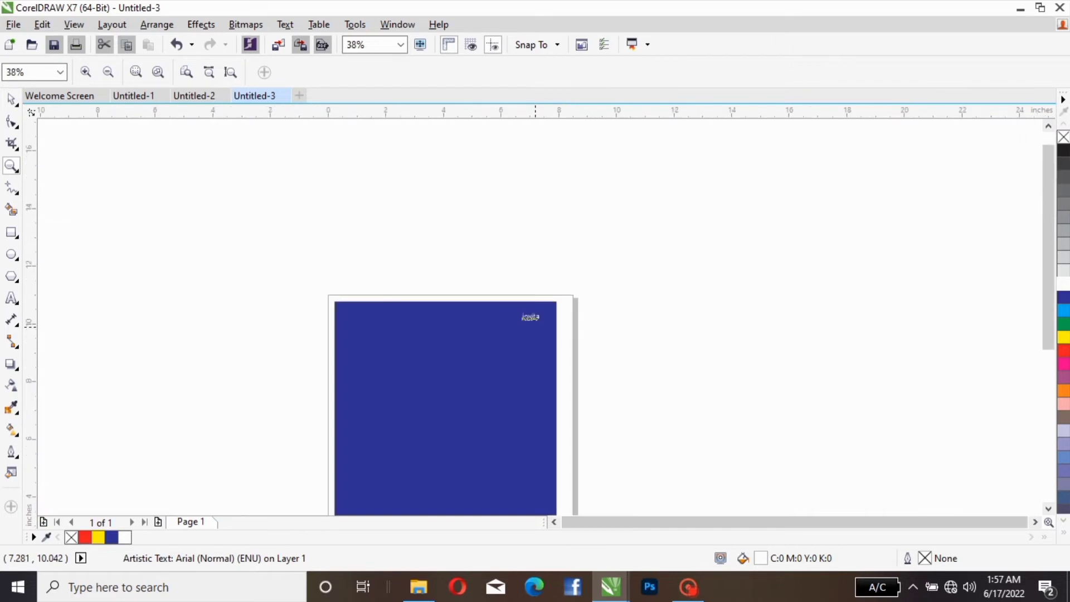
{"action": "right_click", "coordinate": [534, 324]}
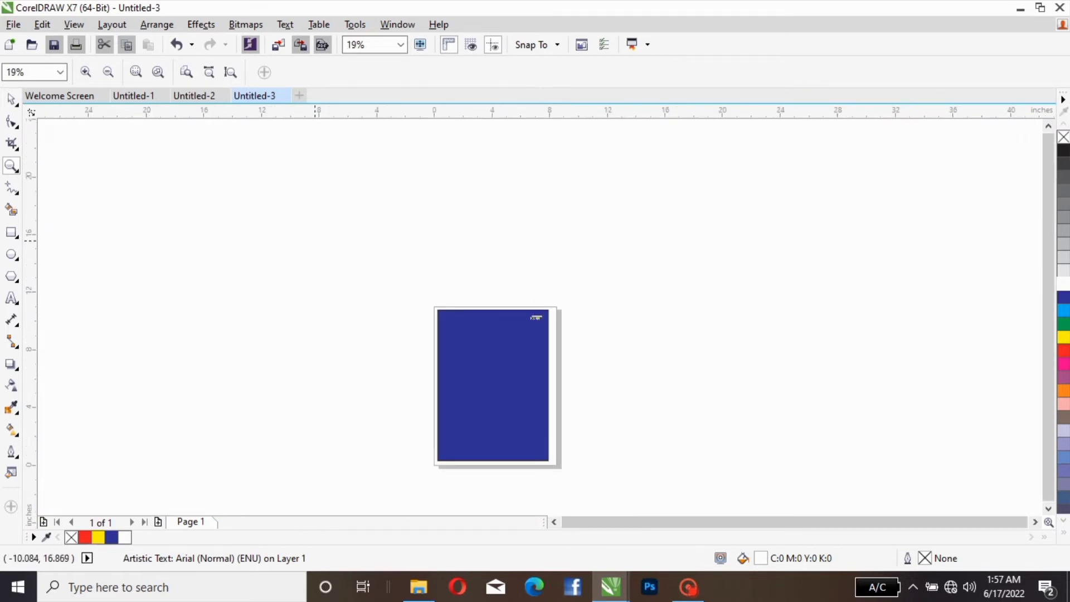
Step: Fit the page in view and delete the blue rectangle together with its white text
{"action": "key", "text": "space"}
{"action": "left_click", "coordinate": [534, 318]}
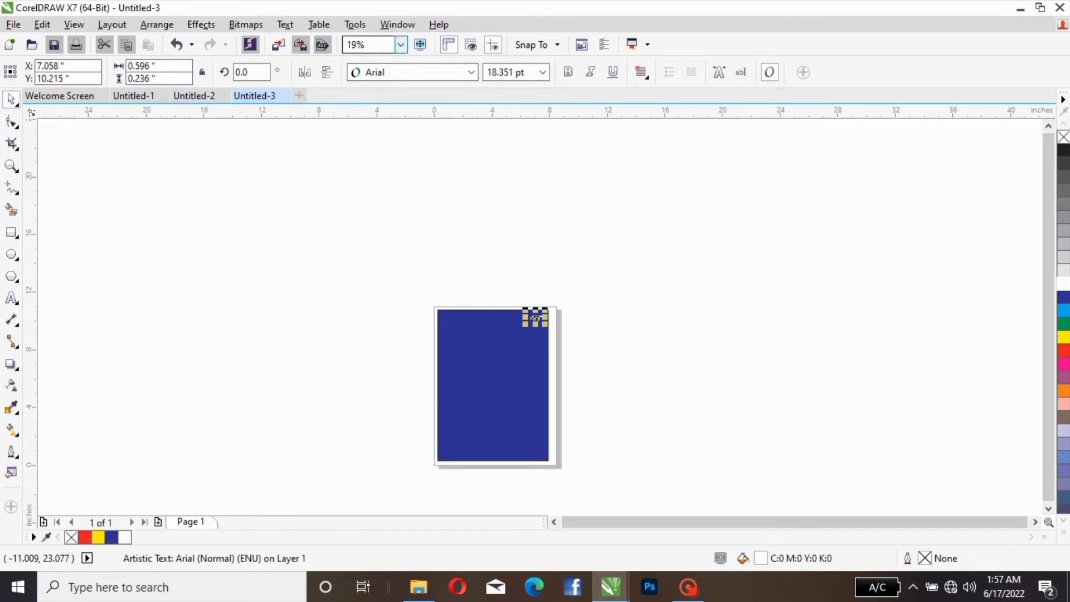
{"action": "left_click", "coordinate": [400, 45]}
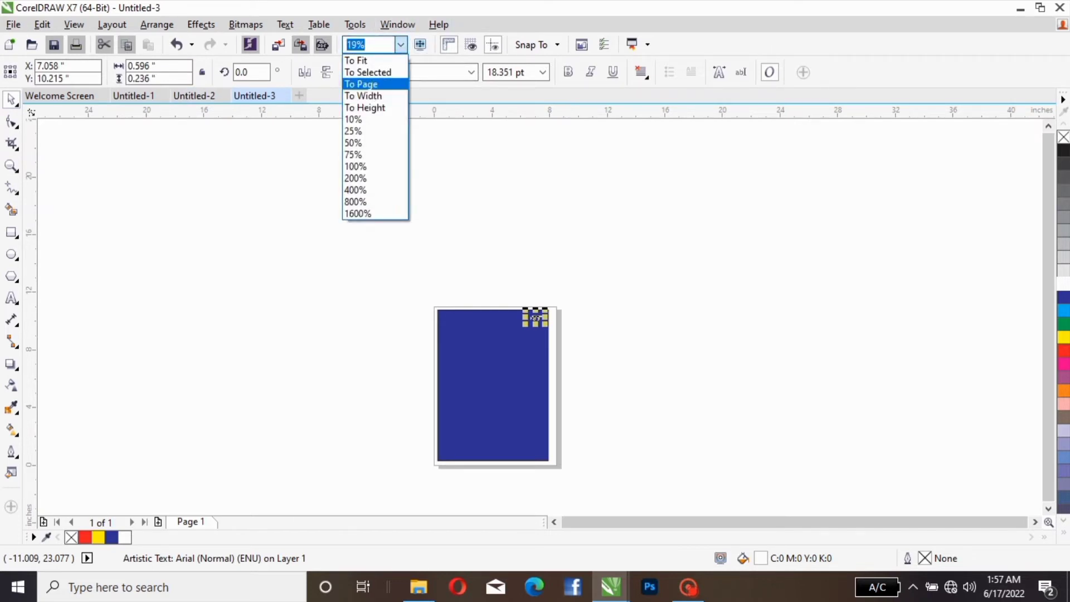
{"action": "left_click", "coordinate": [362, 84]}
{"action": "left_click_drag", "start_coordinate": [403, 149], "coordinate": [671, 486]}
{"action": "key", "text": "Delete"}
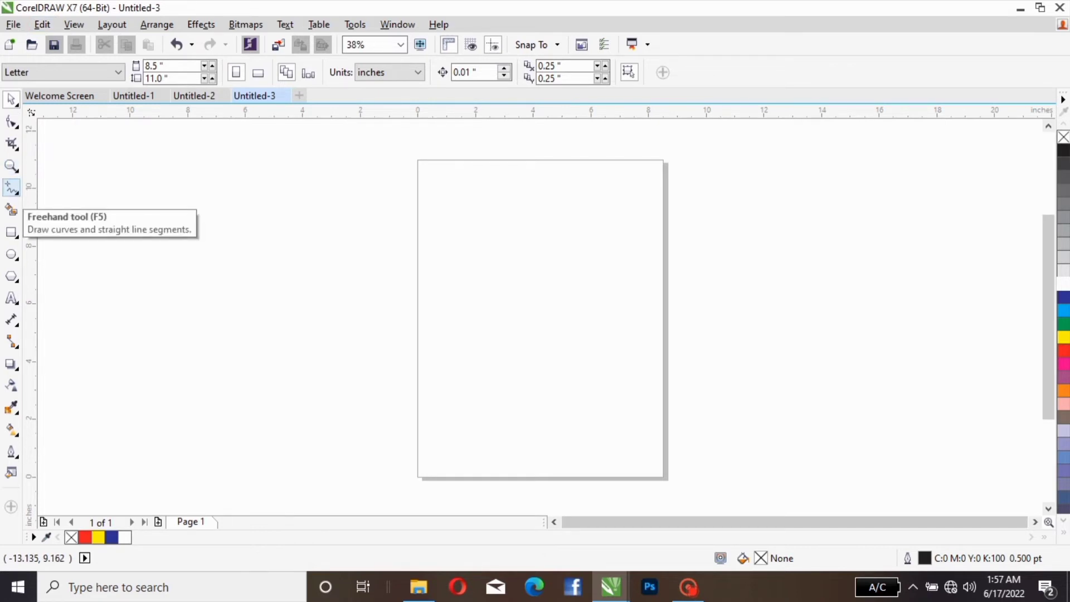
Step: Draw two C-shaped Freehand curves, a slightly wavy line, and two nearly horizontal straight lines about 4.9 and 7.2 inches long
{"action": "left_click", "coordinate": [11, 188]}
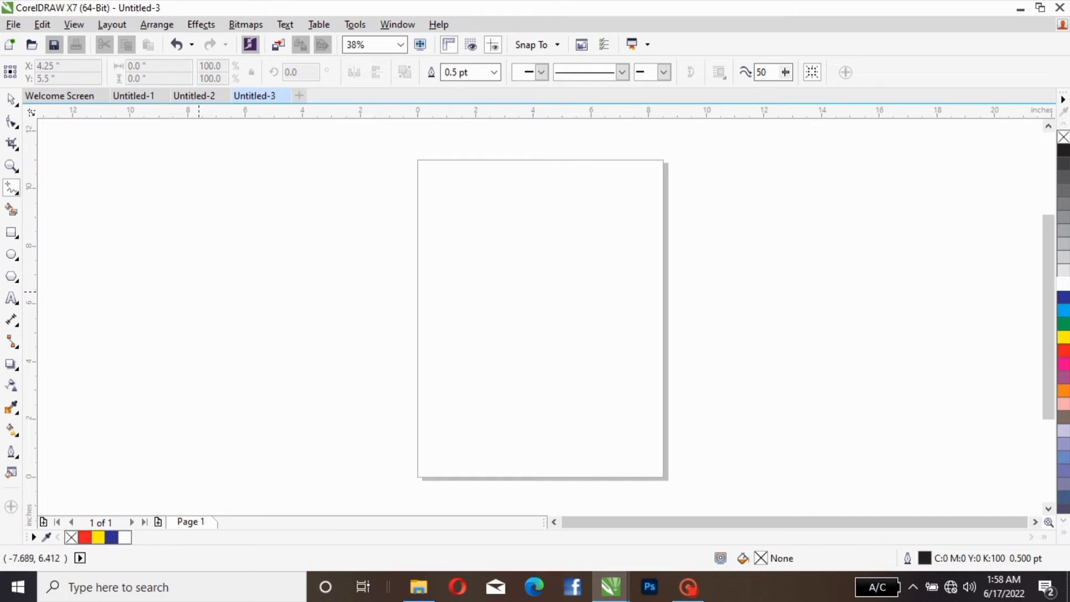
{"action": "mouse_move", "coordinate": [307, 256]}
{"action": "left_mouse_down"}
{"action": "mouse_move", "coordinate": [292, 303]}
{"action": "mouse_move", "coordinate": [346, 339]}
{"action": "left_mouse_up"}
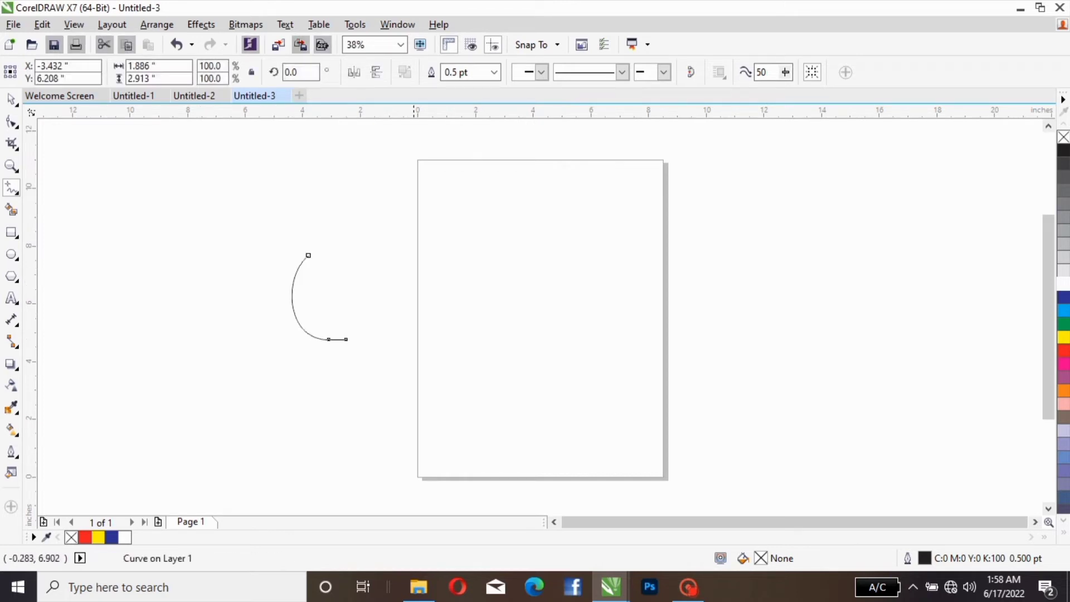
{"action": "mouse_move", "coordinate": [452, 254]}
{"action": "left_mouse_down"}
{"action": "mouse_move", "coordinate": [514, 406]}
{"action": "mouse_move", "coordinate": [640, 420]}
{"action": "left_mouse_up"}
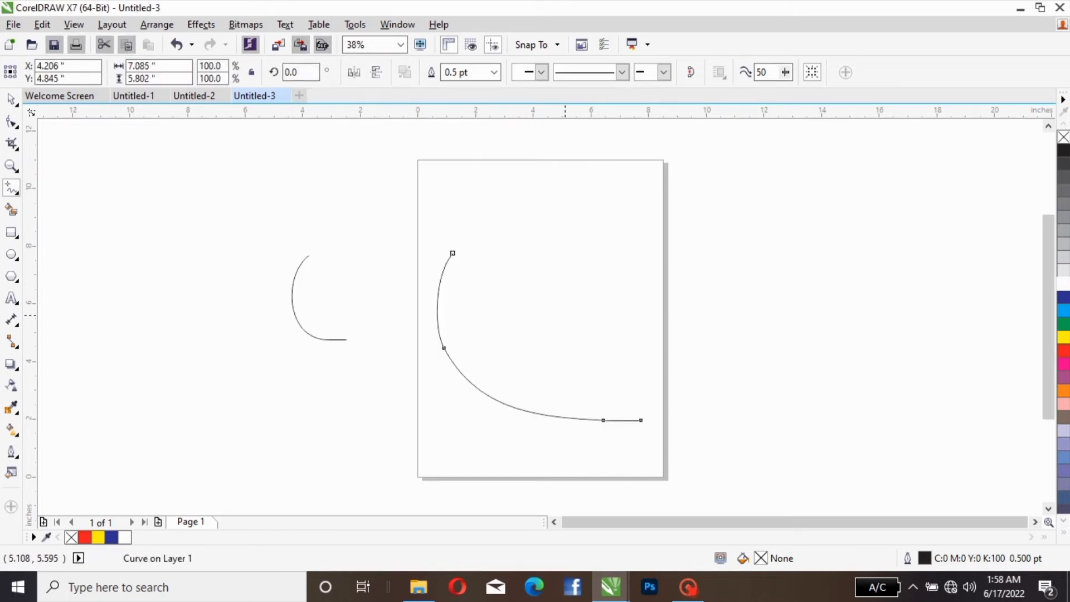
{"action": "left_click_drag", "start_coordinate": [564, 315], "coordinate": [748, 321]}
{"action": "left_click", "coordinate": [726, 291]}
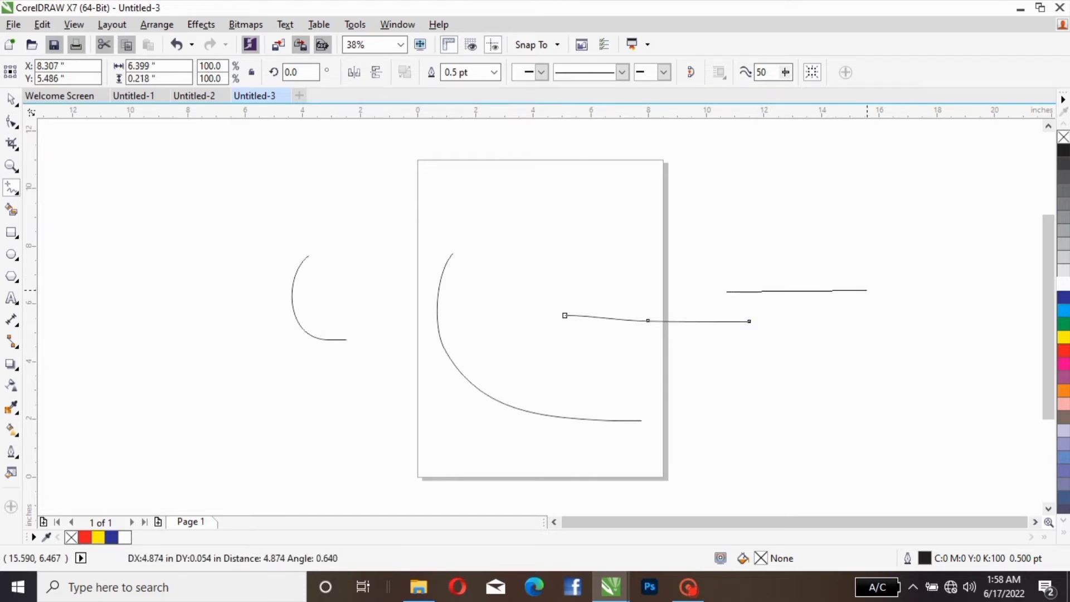
{"action": "left_click", "coordinate": [867, 290]}
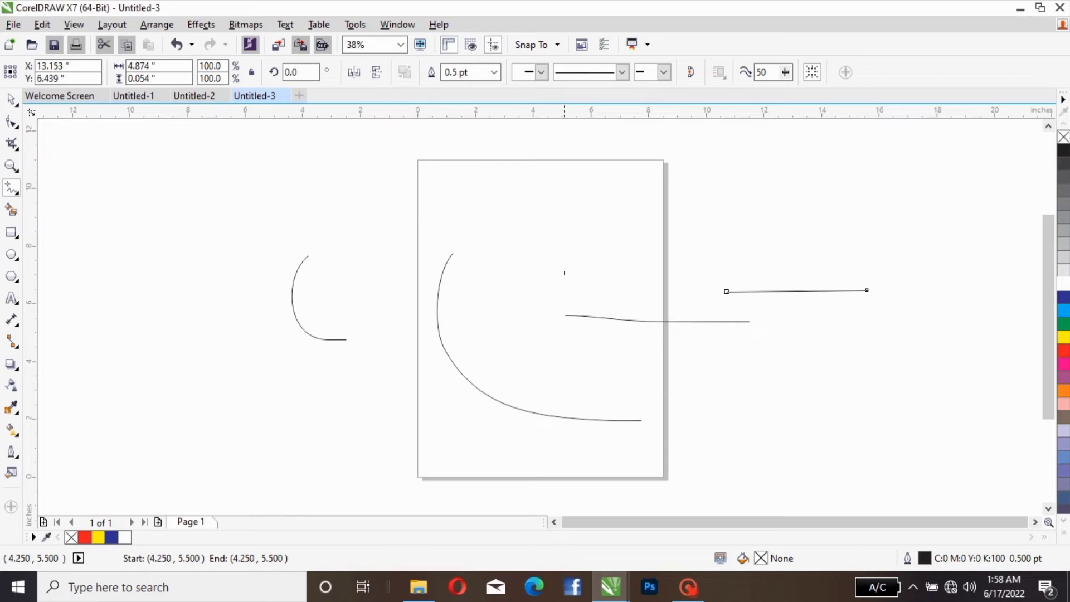
{"action": "left_click", "coordinate": [565, 271]}
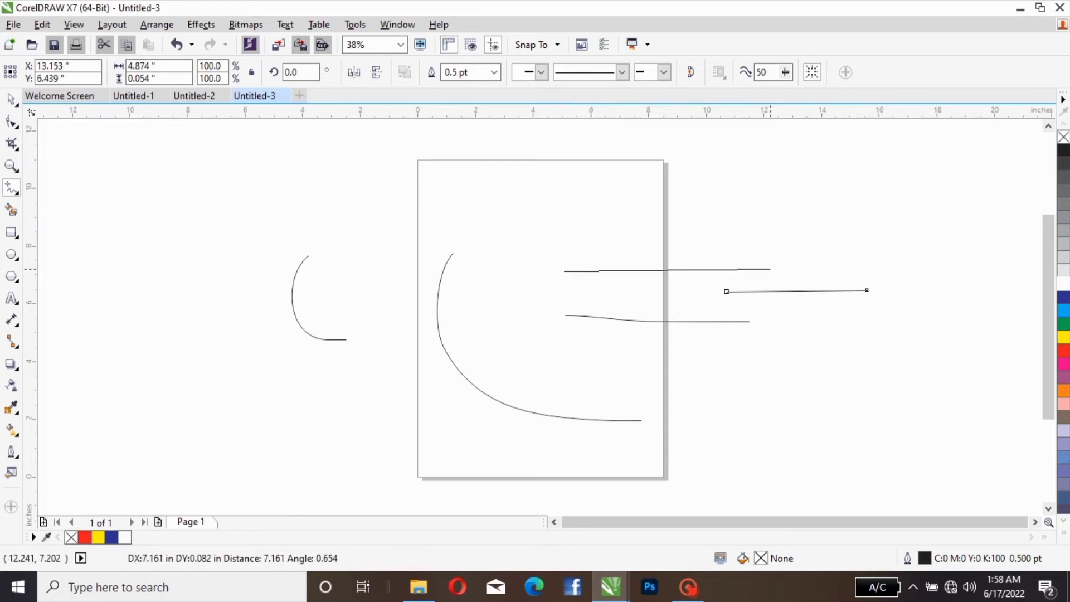
{"action": "left_click", "coordinate": [770, 268]}
Step: Scribble several handwriting-like Freehand strokes around the straight lines and across the area beside the page
{"action": "mouse_move", "coordinate": [522, 248]}
{"action": "left_mouse_down"}
{"action": "mouse_move", "coordinate": [514, 281]}
{"action": "mouse_move", "coordinate": [557, 267]}
{"action": "mouse_move", "coordinate": [578, 294]}
{"action": "mouse_move", "coordinate": [561, 266]}
{"action": "left_mouse_up"}
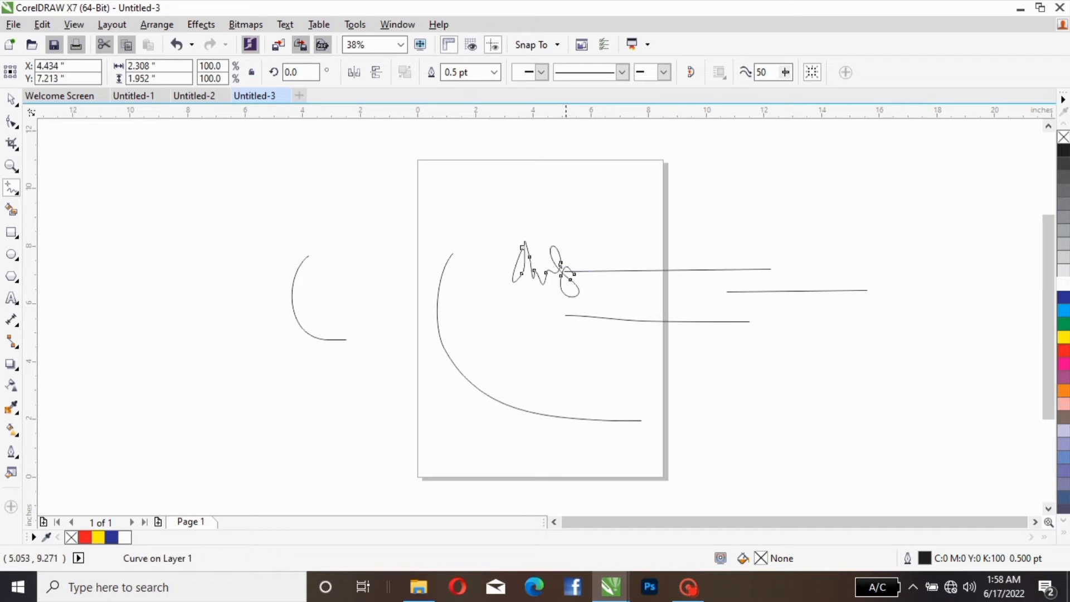
{"action": "left_click_drag", "start_coordinate": [610, 217], "coordinate": [634, 249]}
{"action": "mouse_move", "coordinate": [679, 223]}
{"action": "left_mouse_down"}
{"action": "mouse_move", "coordinate": [657, 245]}
{"action": "mouse_move", "coordinate": [723, 241]}
{"action": "mouse_move", "coordinate": [765, 223]}
{"action": "mouse_move", "coordinate": [780, 279]}
{"action": "mouse_move", "coordinate": [852, 225]}
{"action": "mouse_move", "coordinate": [841, 274]}
{"action": "mouse_move", "coordinate": [891, 267]}
{"action": "left_mouse_up"}
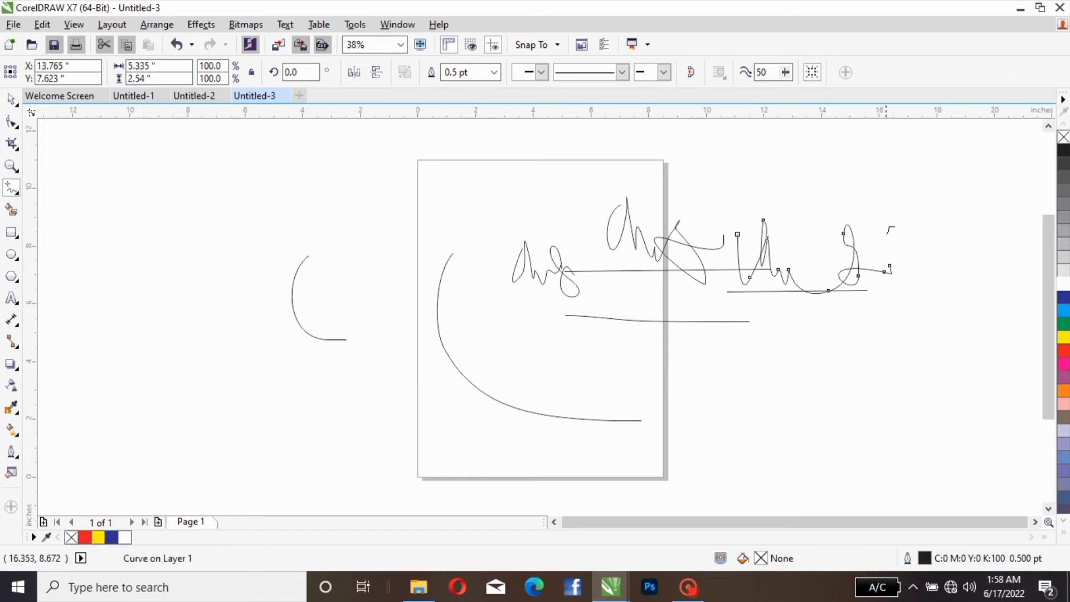
{"action": "mouse_move", "coordinate": [893, 226]}
{"action": "left_mouse_down"}
{"action": "mouse_move", "coordinate": [929, 373]}
{"action": "mouse_move", "coordinate": [926, 322]}
{"action": "mouse_move", "coordinate": [854, 302]}
{"action": "mouse_move", "coordinate": [911, 320]}
{"action": "left_mouse_up"}
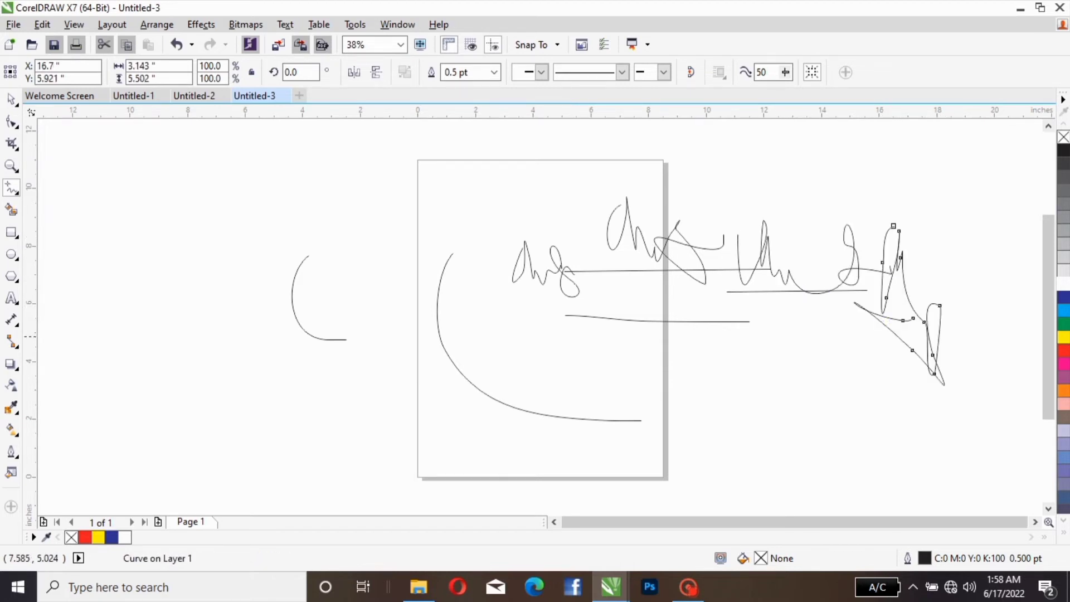
{"action": "mouse_move", "coordinate": [807, 323]}
{"action": "left_mouse_down"}
{"action": "mouse_move", "coordinate": [792, 407]}
{"action": "mouse_move", "coordinate": [855, 362]}
{"action": "mouse_move", "coordinate": [738, 339]}
{"action": "mouse_move", "coordinate": [803, 389]}
{"action": "mouse_move", "coordinate": [869, 372]}
{"action": "left_mouse_up"}
{"action": "left_click_drag", "start_coordinate": [675, 347], "coordinate": [703, 390]}
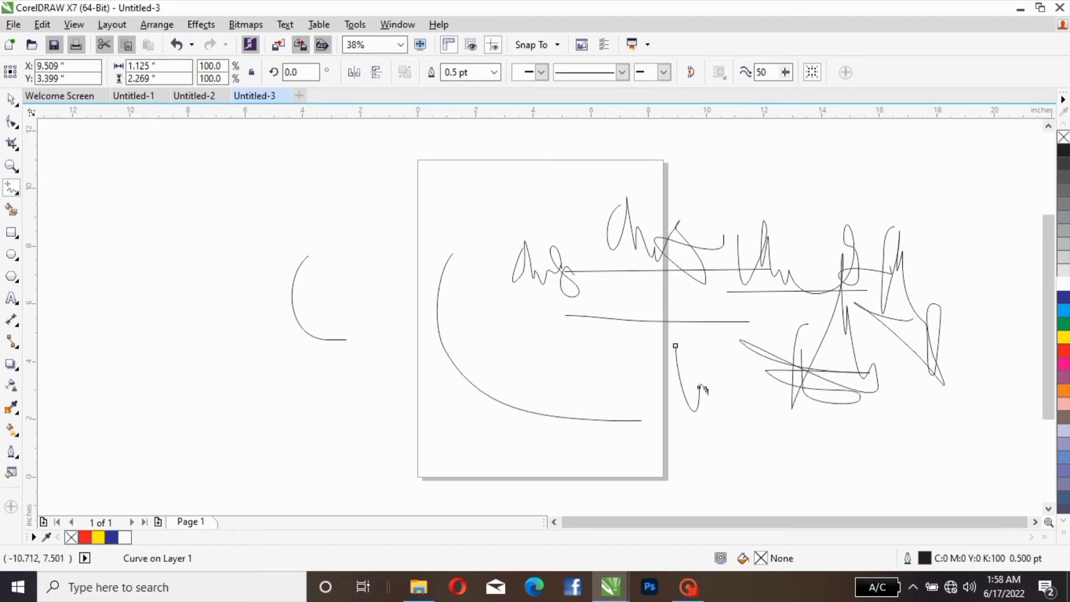
Step: Select and delete all the Freehand curves, lines and scribbles on and around the page
{"action": "key", "text": "space"}
{"action": "mouse_move", "coordinate": [195, 186]}
{"action": "left_mouse_down"}
{"action": "mouse_move", "coordinate": [261, 354]}
{"action": "mouse_move", "coordinate": [747, 487]}
{"action": "left_mouse_up"}
{"action": "key", "text": "Delete"}
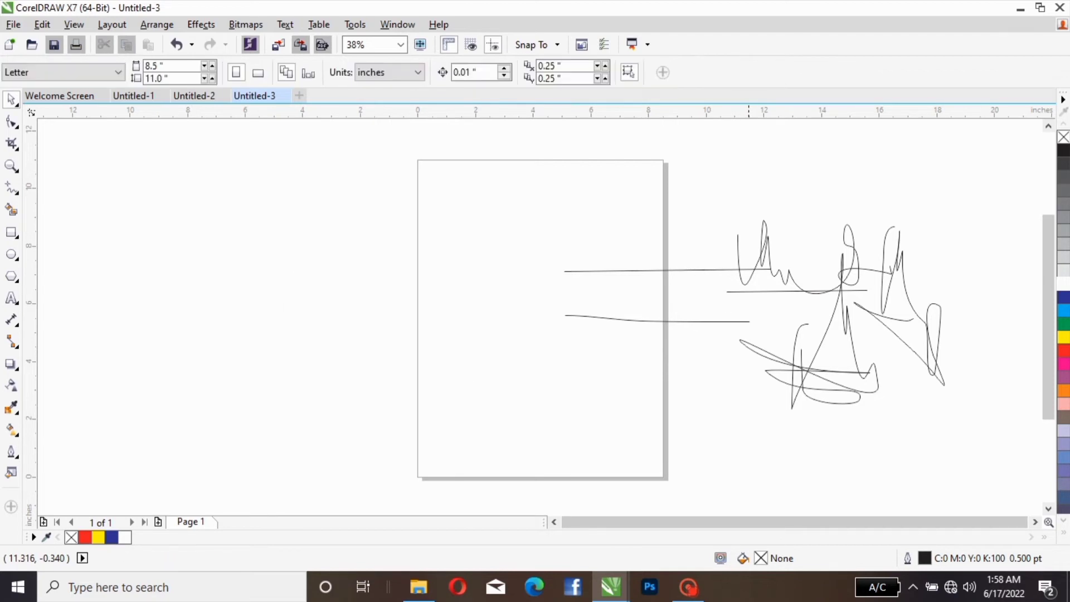
{"action": "mouse_move", "coordinate": [525, 179]}
{"action": "left_mouse_down"}
{"action": "mouse_move", "coordinate": [657, 387]}
{"action": "mouse_move", "coordinate": [972, 446]}
{"action": "mouse_move", "coordinate": [978, 469]}
{"action": "left_mouse_up"}
{"action": "key", "text": "Delete"}
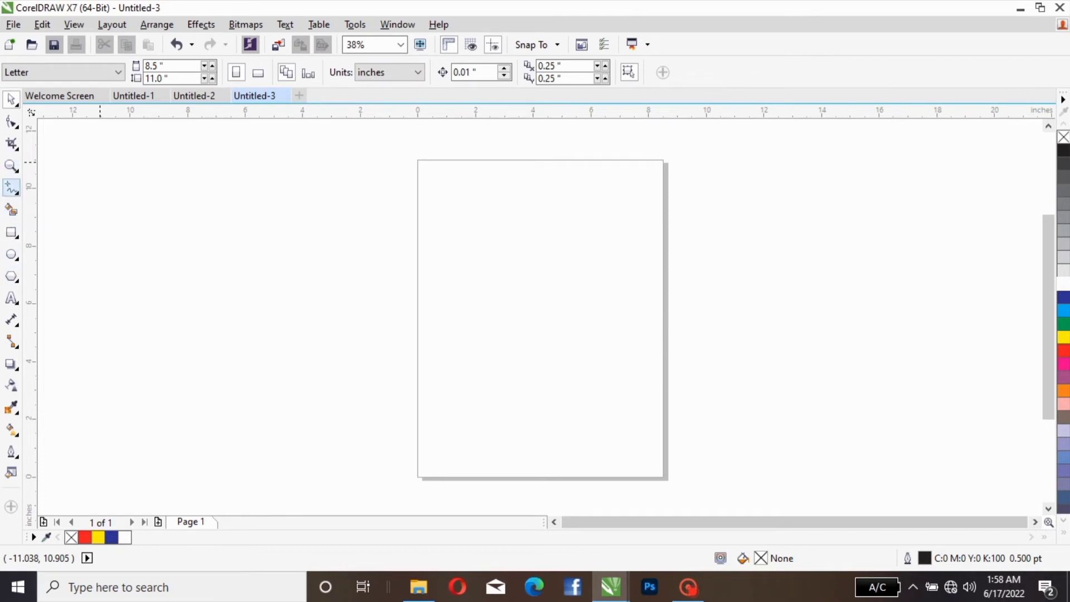
Step: Draw an unfilled rectangle about 7.7 × 6.7 inches and center it at about X 4.26, Y 6.17 inches on the page
{"action": "left_click", "coordinate": [11, 232]}
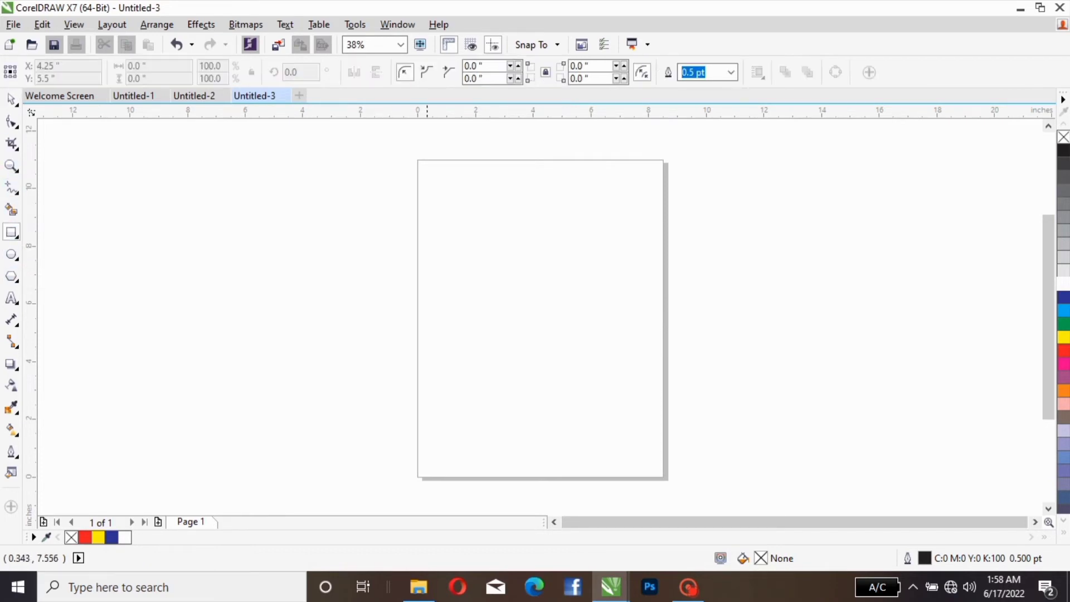
{"action": "left_click_drag", "start_coordinate": [421, 232], "coordinate": [643, 426]}
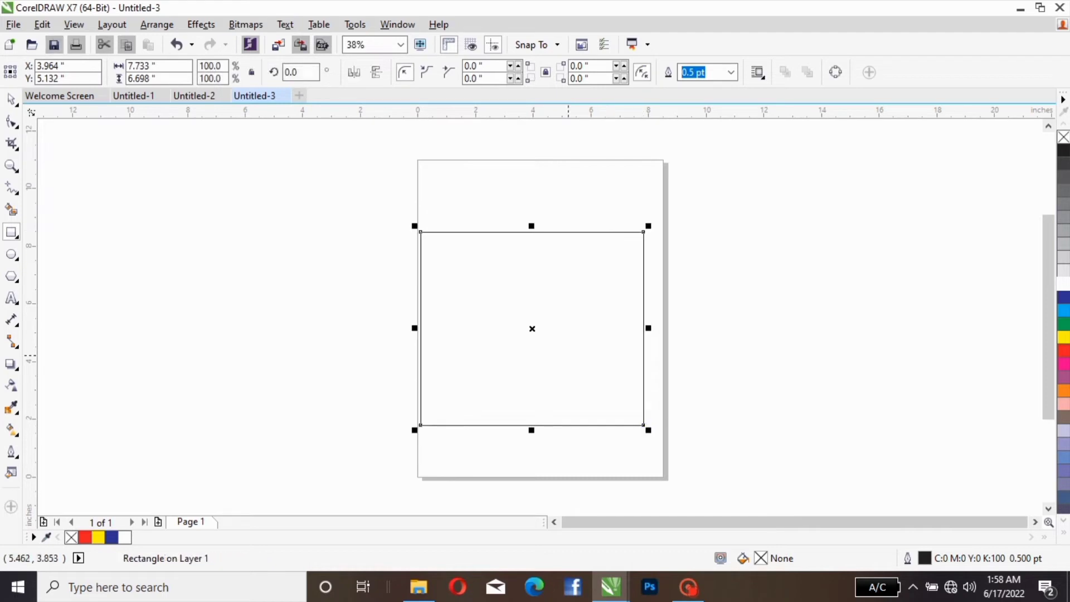
{"action": "left_click_drag", "start_coordinate": [533, 328], "coordinate": [533, 307]}
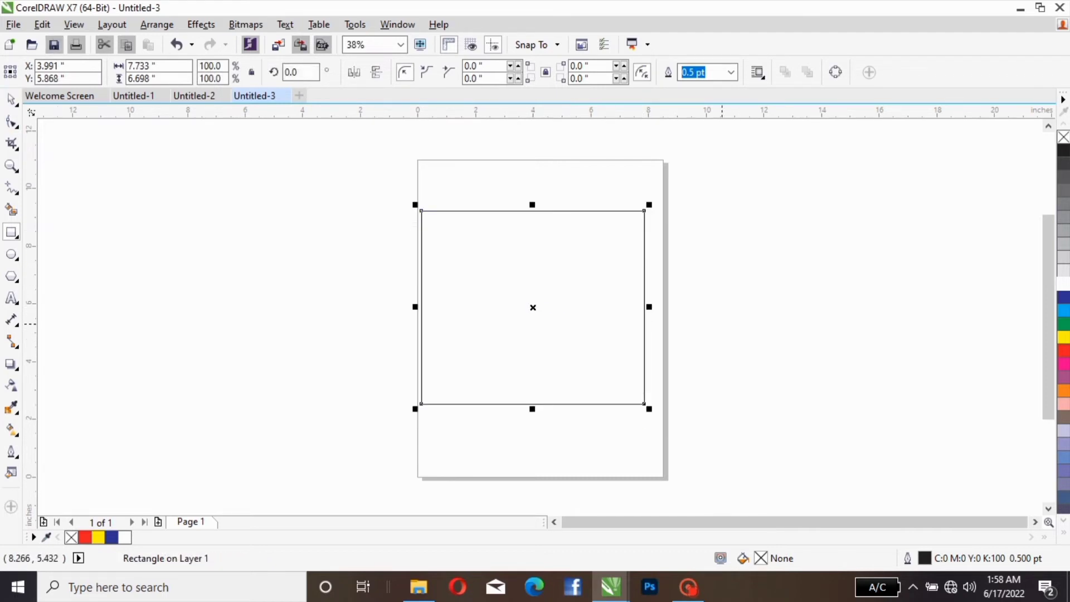
{"action": "mouse_move", "coordinate": [532, 307]}
{"action": "left_mouse_down"}
{"action": "mouse_move", "coordinate": [551, 299]}
{"action": "mouse_move", "coordinate": [536, 311]}
{"action": "mouse_move", "coordinate": [537, 302]}
{"action": "left_mouse_up"}
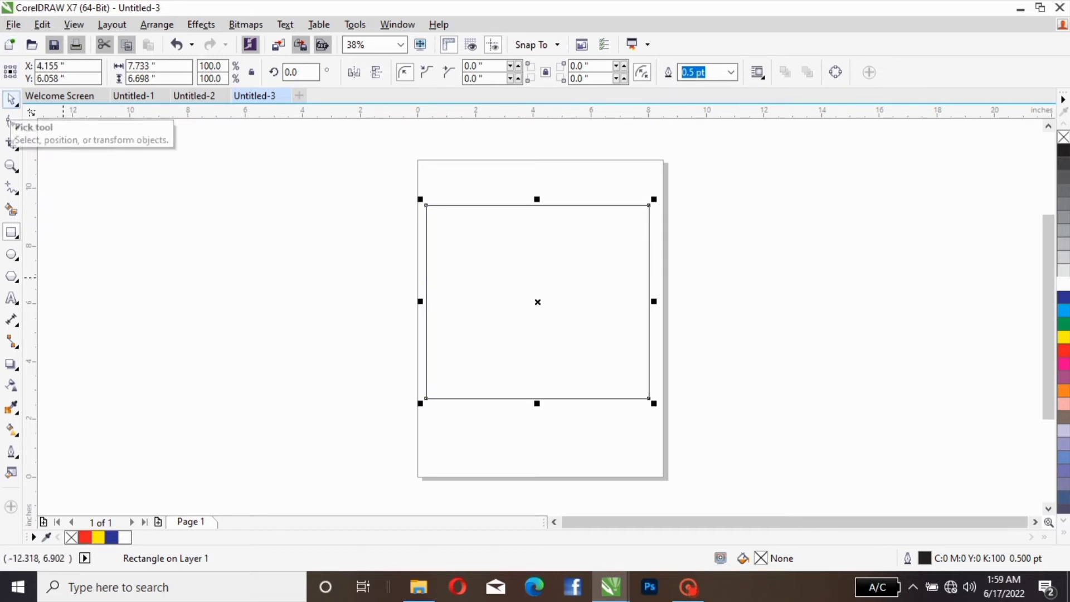
{"action": "mouse_move", "coordinate": [547, 261]}
{"action": "left_mouse_down"}
{"action": "mouse_move", "coordinate": [556, 285]}
{"action": "mouse_move", "coordinate": [550, 259]}
{"action": "left_mouse_up"}
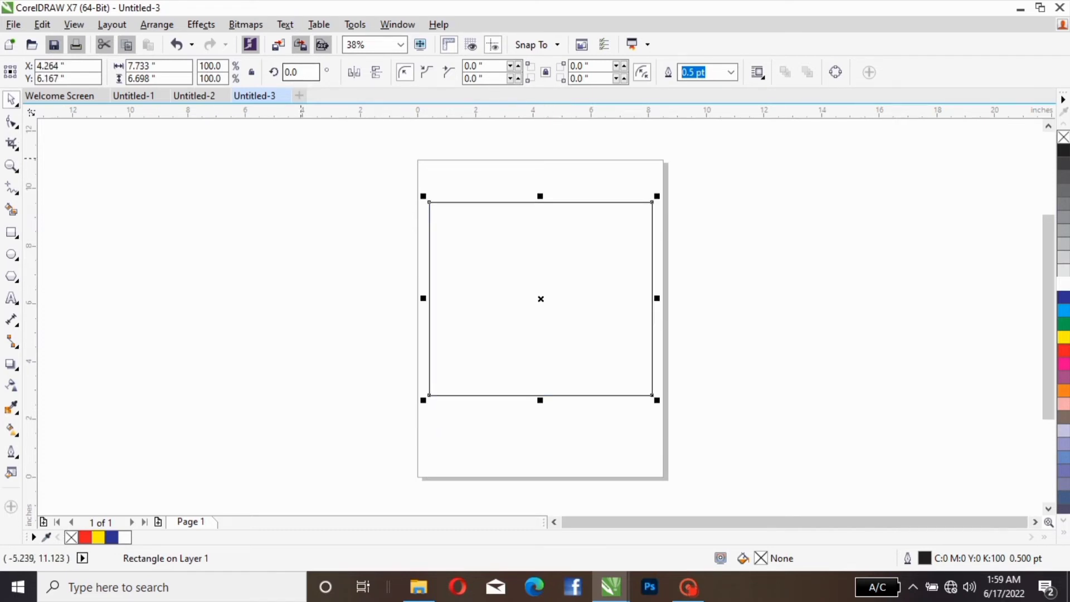
Step: Resize the rectangle on the page to 4 × 4 inches
{"action": "left_click", "coordinate": [481, 244]}
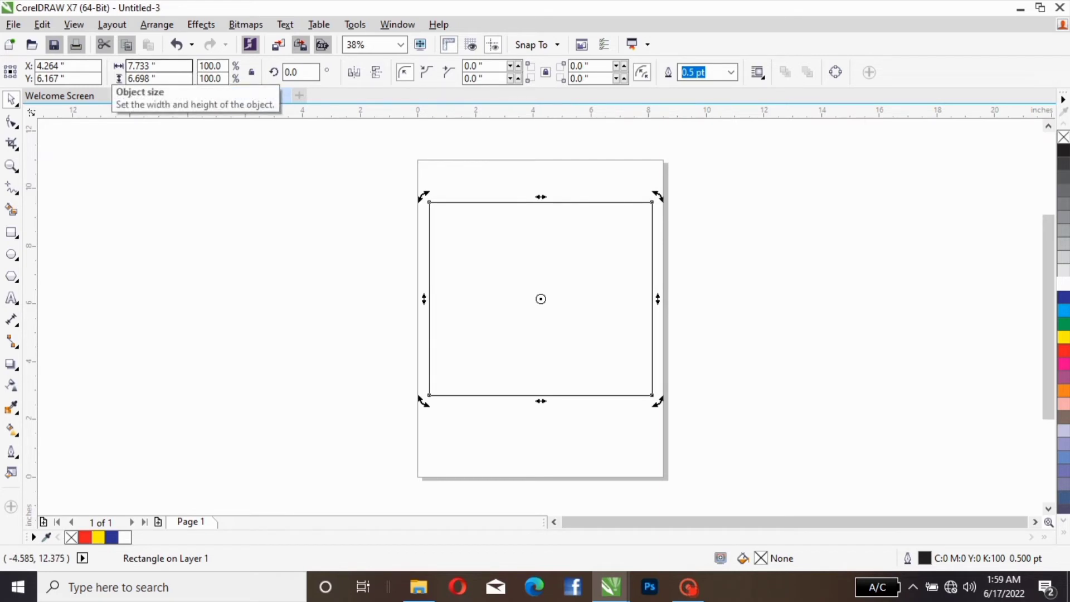
{"action": "left_click", "coordinate": [157, 65]}
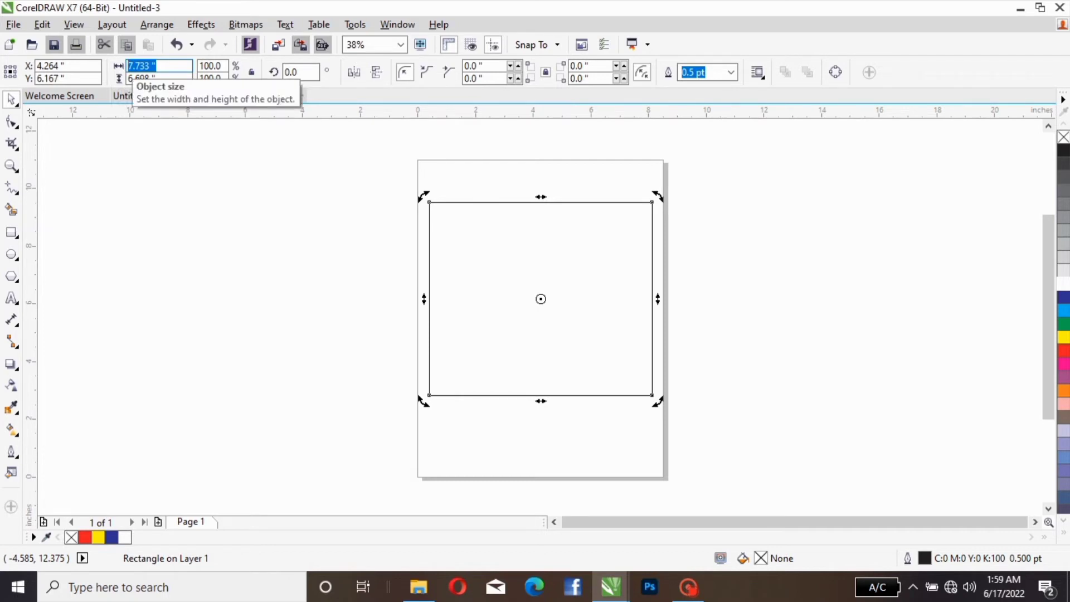
{"action": "type", "text": "4"}
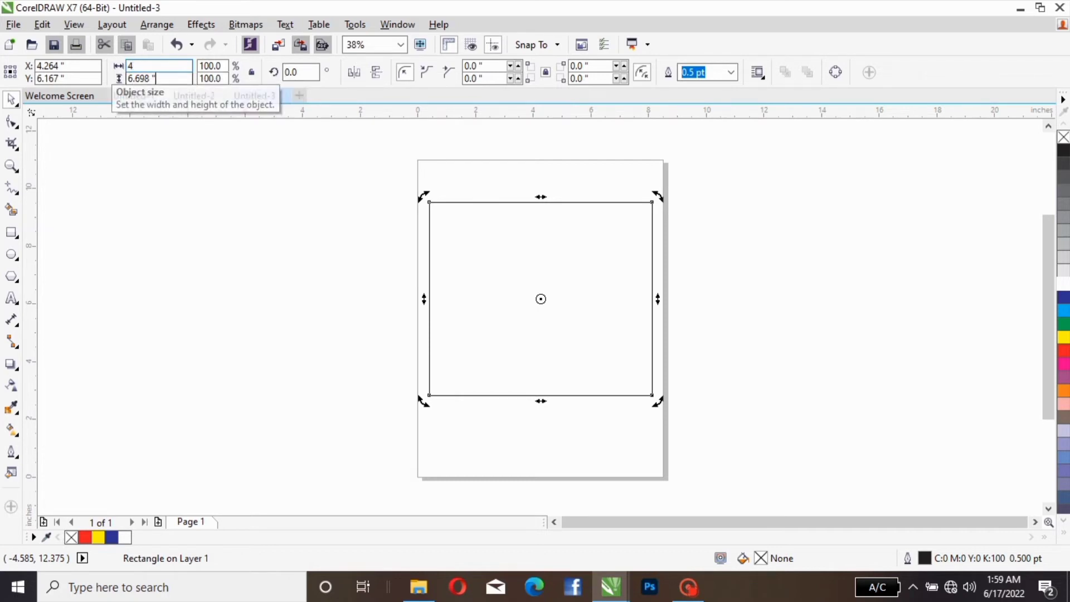
{"action": "key", "text": "Tab"}
{"action": "type", "text": "4"}
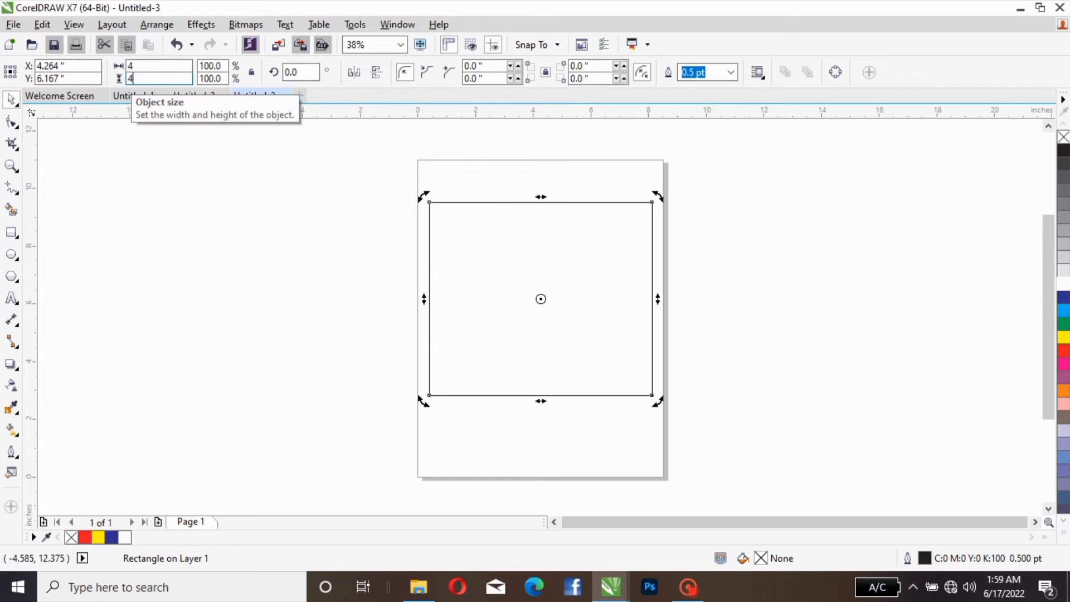
{"action": "key", "text": "Return"}
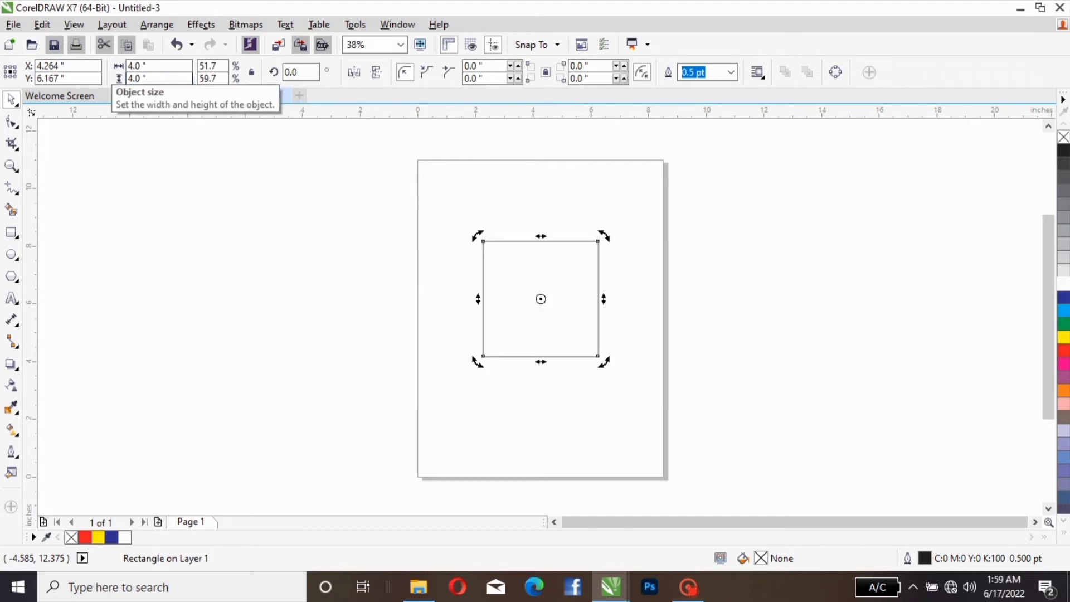
Step: Move the 4-inch square's center to about X 5.57, Y 5.46 inches and delete the square
{"action": "left_click", "coordinate": [585, 289]}
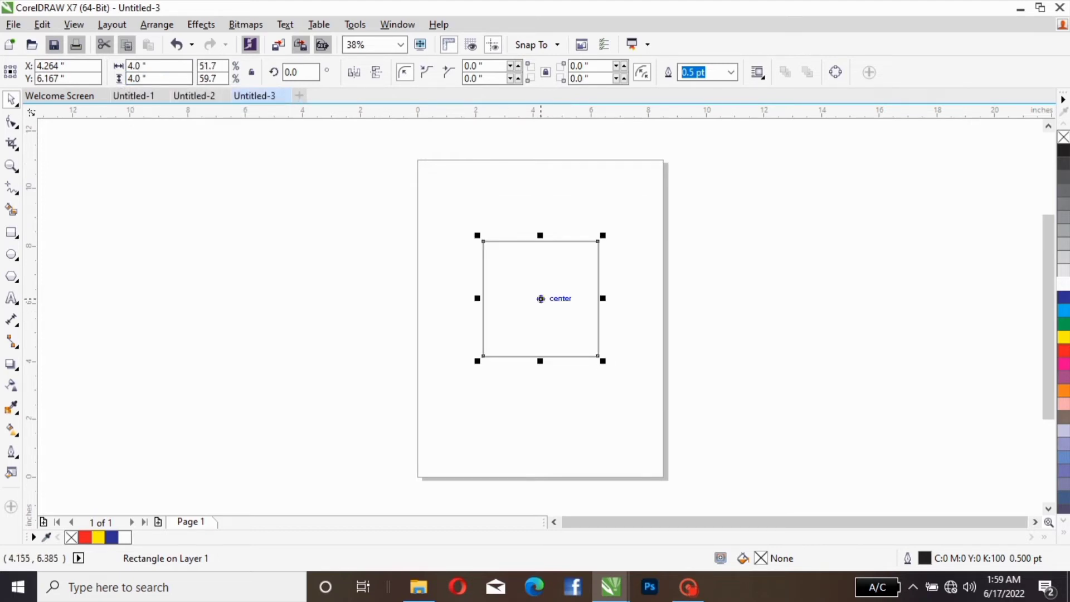
{"action": "left_click_drag", "start_coordinate": [540, 298], "coordinate": [578, 319]}
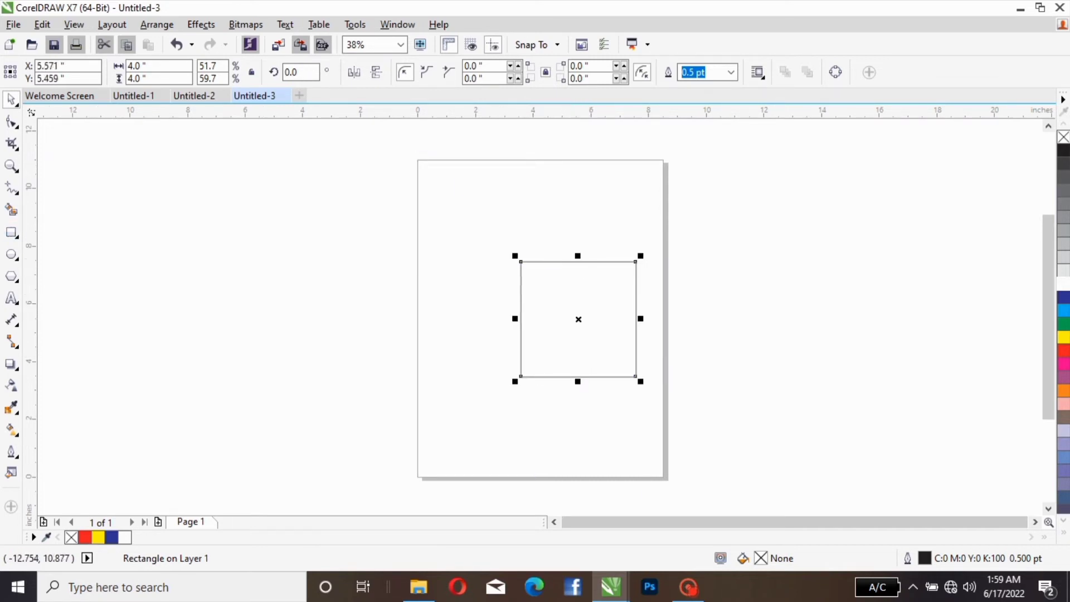
{"action": "key", "text": "Delete"}
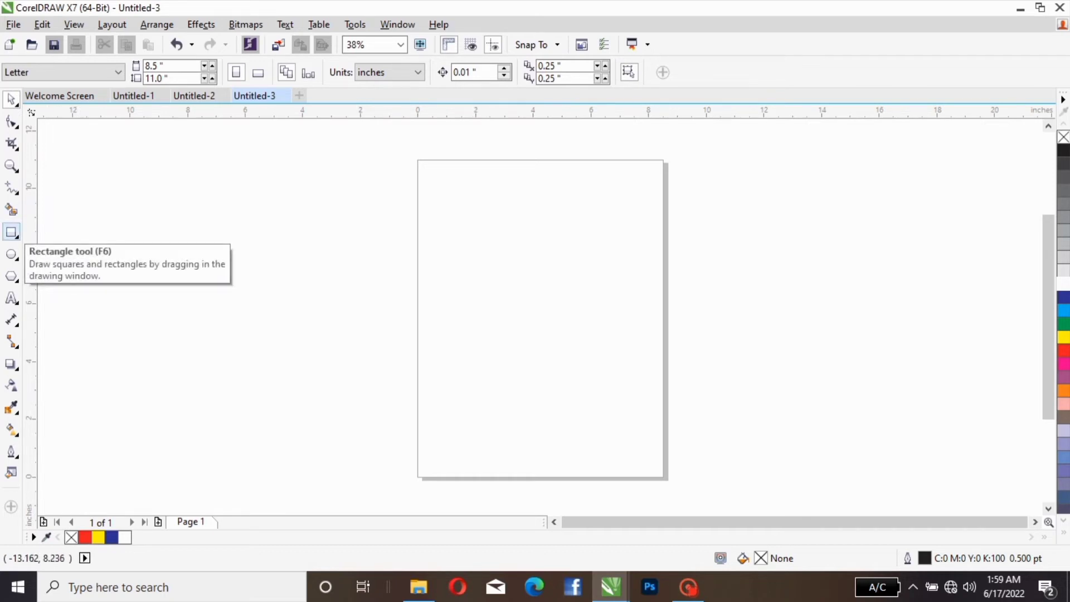
Step: Create a page-sized 8.5 × 11 inch rectangle, shifted to about X 4.78, Y 5.32 inches, and delete it
{"action": "double_click", "coordinate": [11, 233]}
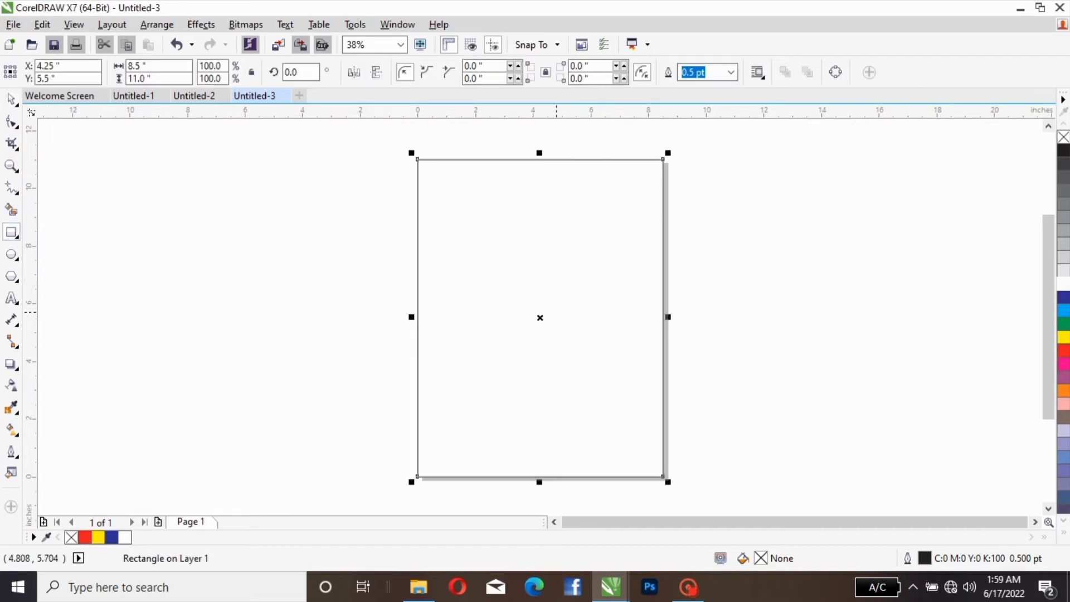
{"action": "mouse_move", "coordinate": [539, 318]}
{"action": "left_mouse_down"}
{"action": "mouse_move", "coordinate": [609, 318]}
{"action": "mouse_move", "coordinate": [515, 333]}
{"action": "mouse_move", "coordinate": [618, 307]}
{"action": "mouse_move", "coordinate": [556, 319]}
{"action": "mouse_move", "coordinate": [559, 349]}
{"action": "mouse_move", "coordinate": [556, 322]}
{"action": "left_mouse_up"}
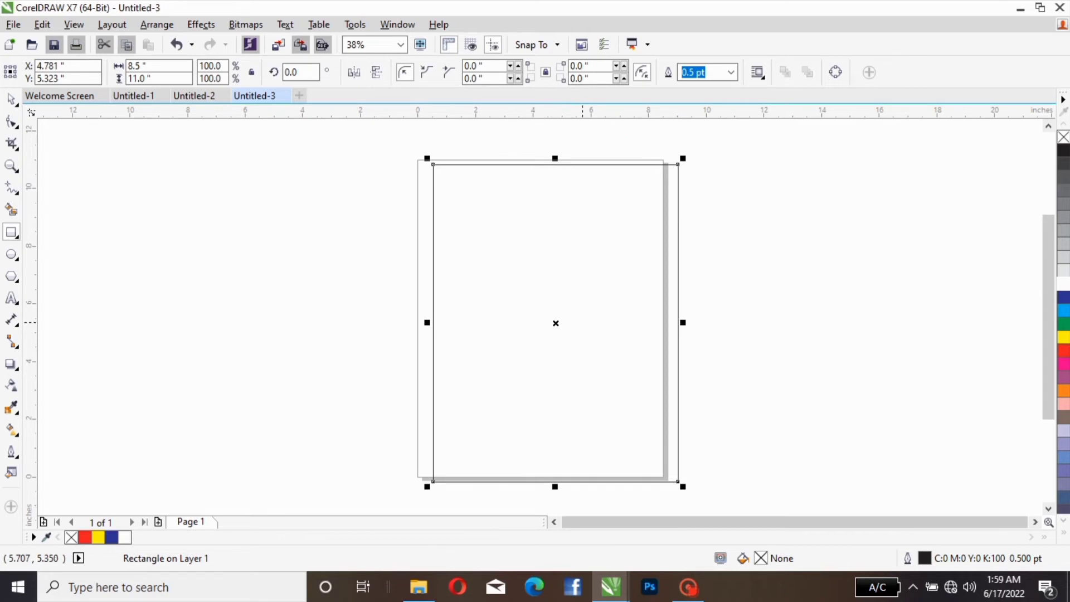
{"action": "key", "text": "Delete"}
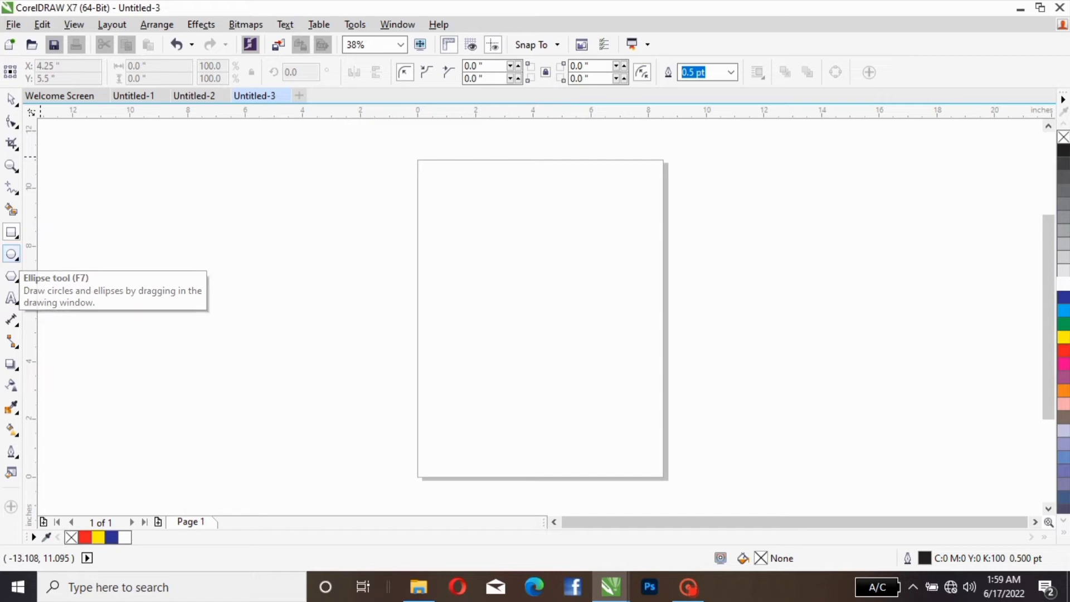
Step: Draw a wide ellipse about 9.3 × 6 inches across the page with the Ellipse tool and delete it
{"action": "left_click", "coordinate": [11, 254]}
{"action": "left_click_drag", "start_coordinate": [386, 272], "coordinate": [796, 407]}
{"action": "left_click_drag", "start_coordinate": [763, 373], "coordinate": [653, 366]}
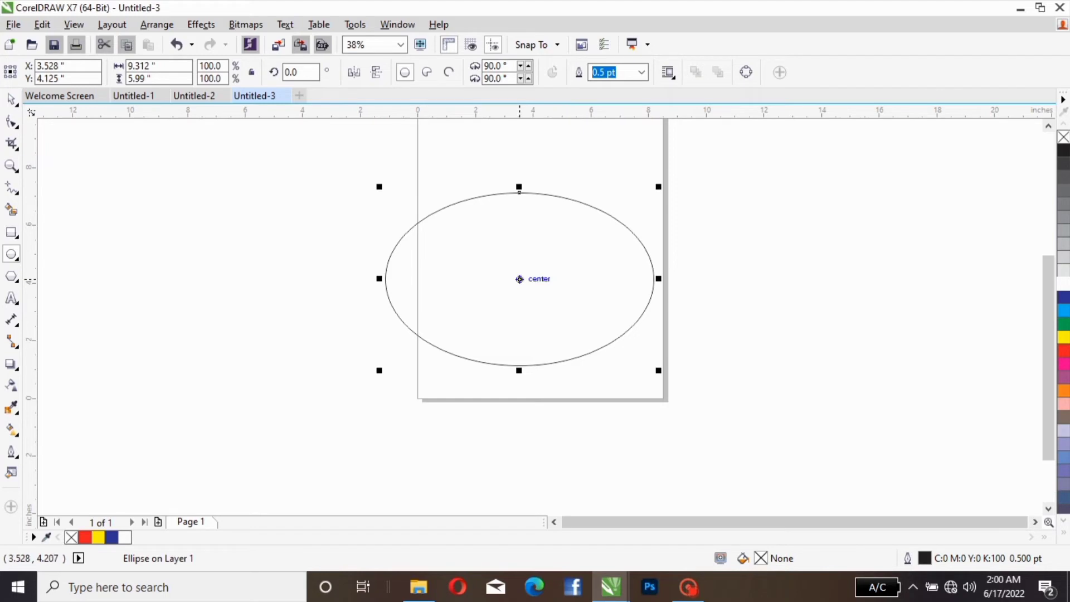
{"action": "left_click", "coordinate": [520, 278]}
{"action": "key", "text": "Delete"}
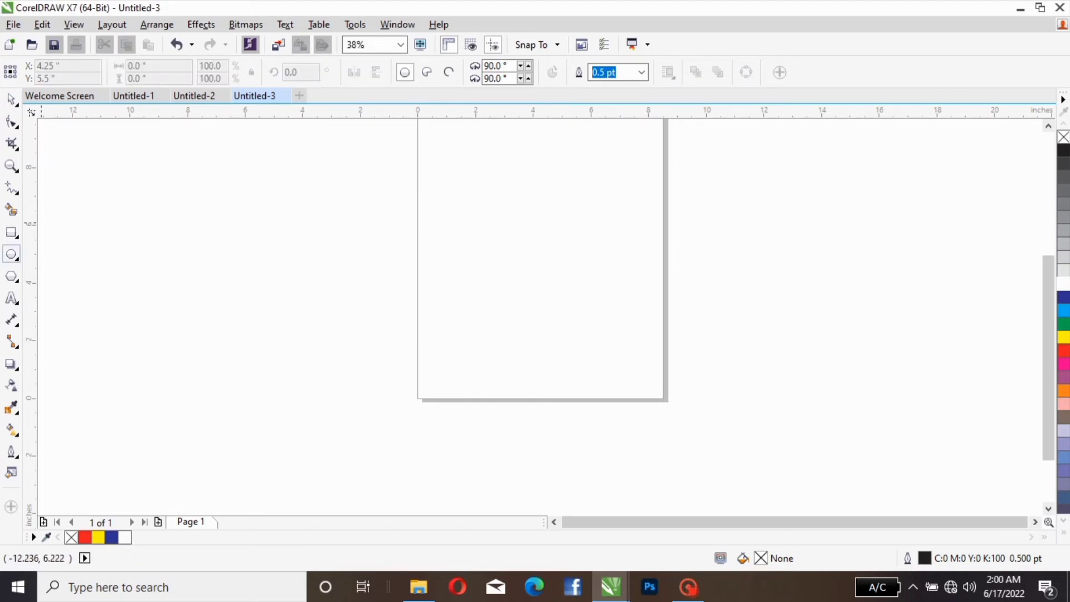
Step: Draw two near-circular ellipses, about 3.3 inches across over the page's left edge and about 5 × 4.9 inches over its lower-right corner
{"action": "mouse_move", "coordinate": [361, 212]}
{"action": "left_mouse_down"}
{"action": "mouse_move", "coordinate": [420, 278]}
{"action": "mouse_move", "coordinate": [454, 288]}
{"action": "mouse_move", "coordinate": [458, 306]}
{"action": "left_mouse_up"}
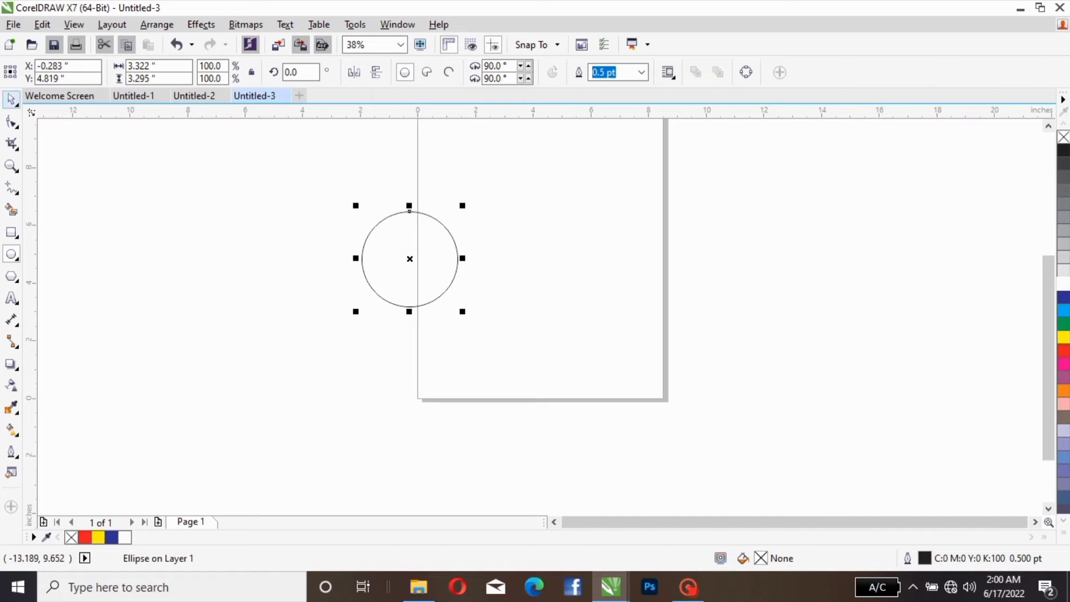
{"action": "left_click", "coordinate": [11, 100]}
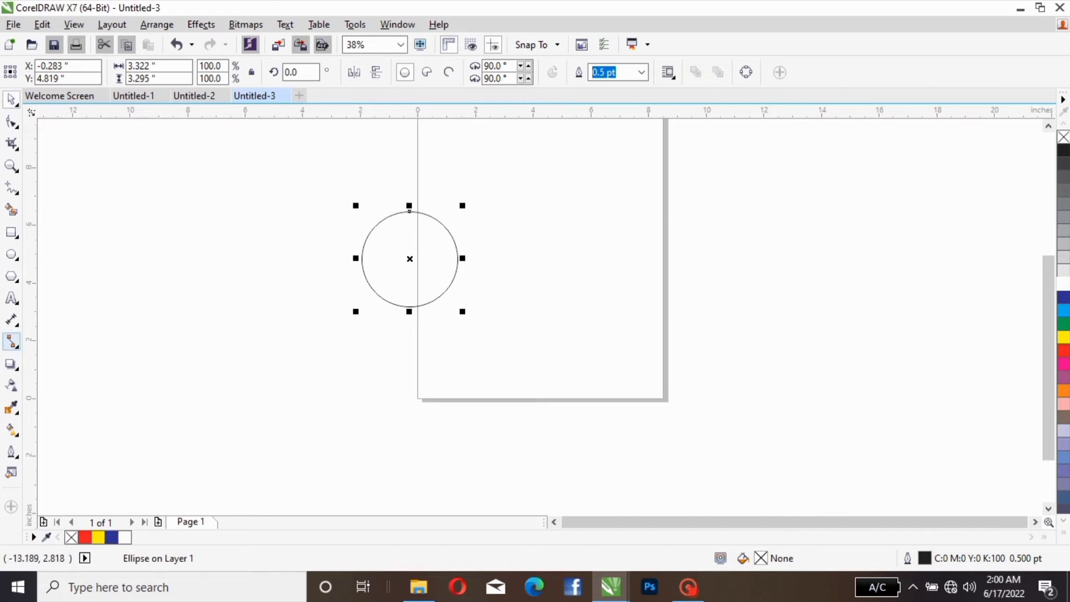
{"action": "left_click", "coordinate": [11, 254]}
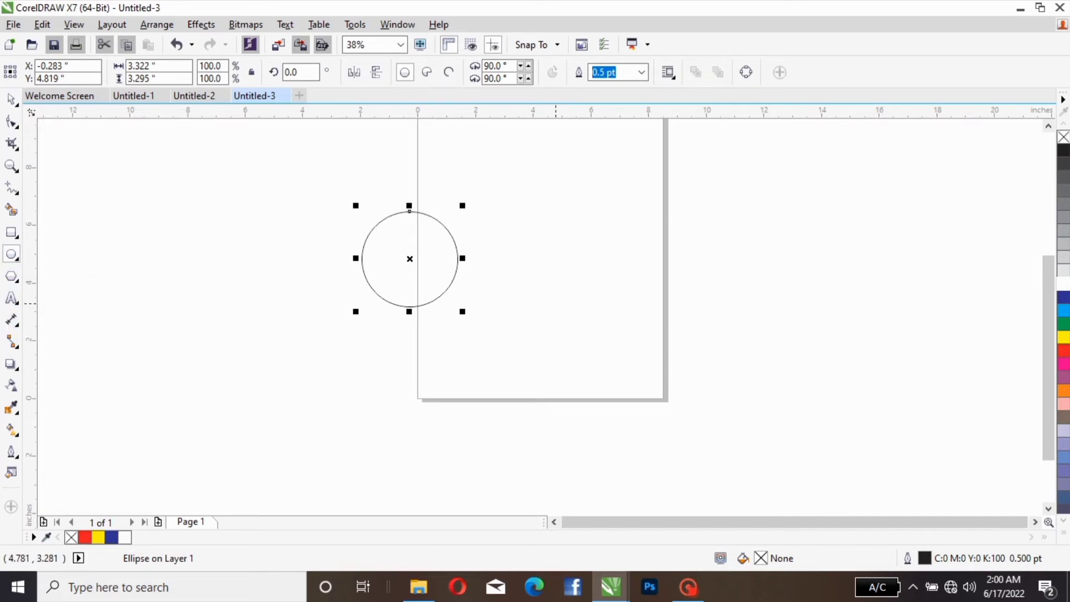
{"action": "left_click_drag", "start_coordinate": [559, 268], "coordinate": [704, 409]}
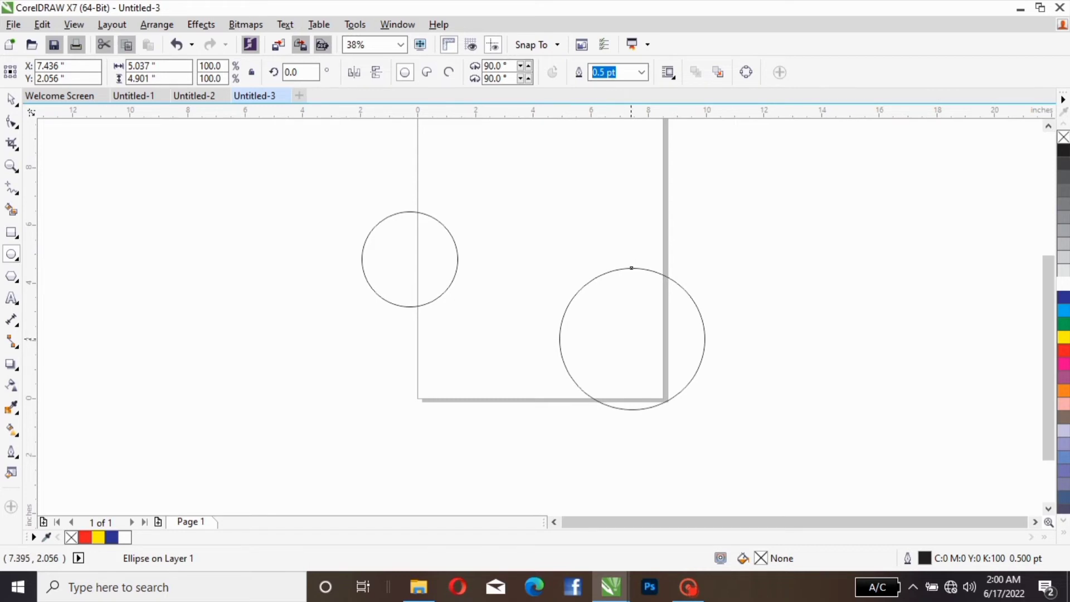
Step: Delete both circles, the large one at the page corner and the small one on the left edge
{"action": "key", "text": "Delete"}
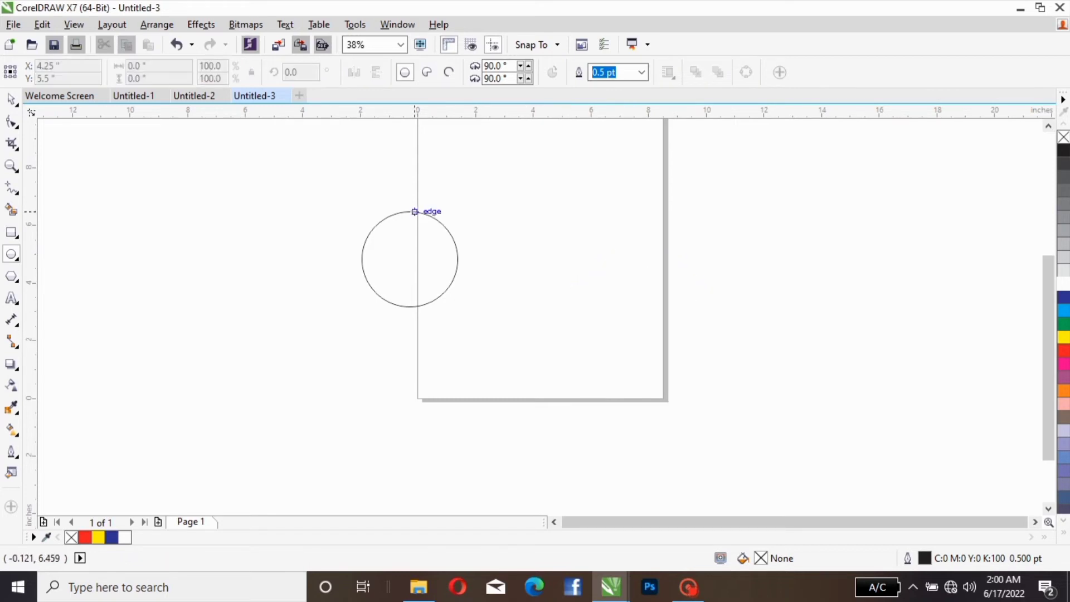
{"action": "left_click", "coordinate": [409, 211]}
{"action": "left_click", "coordinate": [11, 99]}
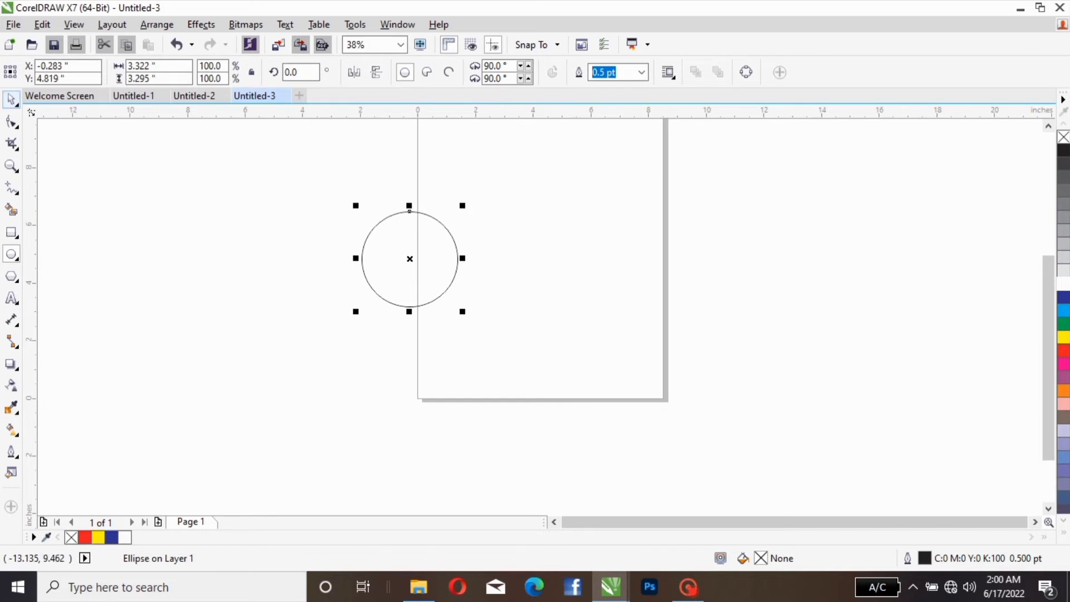
{"action": "key", "text": "Delete"}
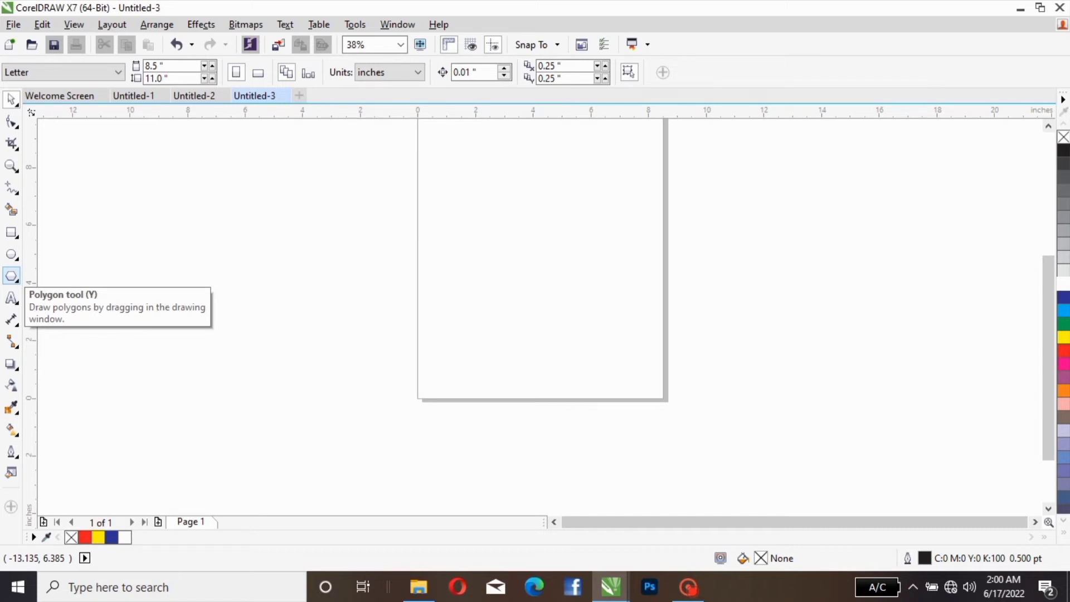
Step: Draw a five-sided polygon about 5.5 × 4.5 inches and move its center to about X 4.59, Y 5.78 inches on the page
{"action": "left_click", "coordinate": [11, 276]}
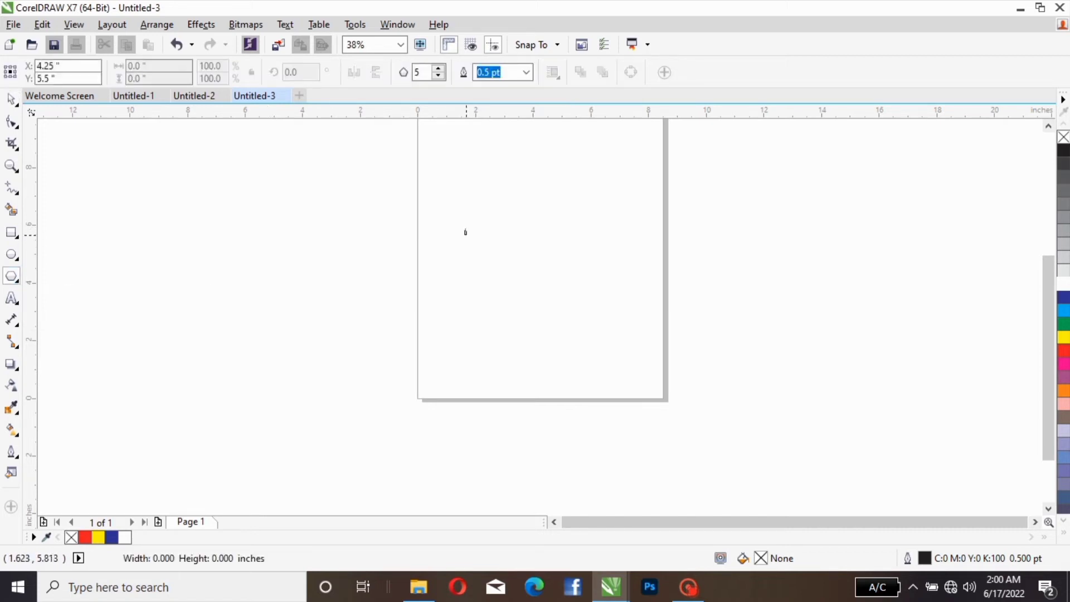
{"action": "left_click_drag", "start_coordinate": [465, 232], "coordinate": [632, 364]}
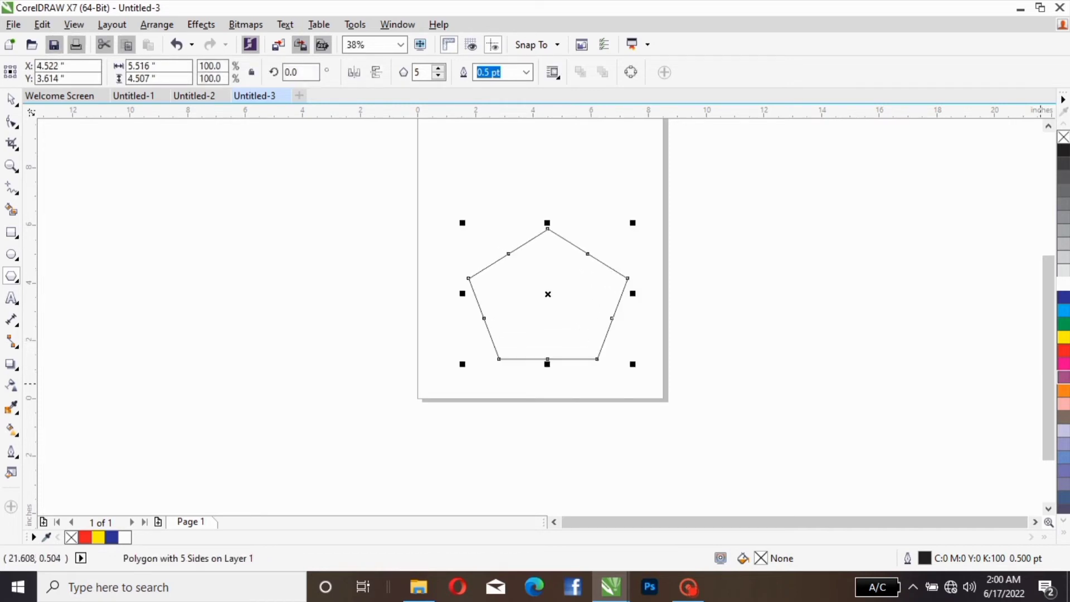
{"action": "scroll", "coordinate": [1048, 356], "scroll_direction": "up", "scroll_amount": 2}
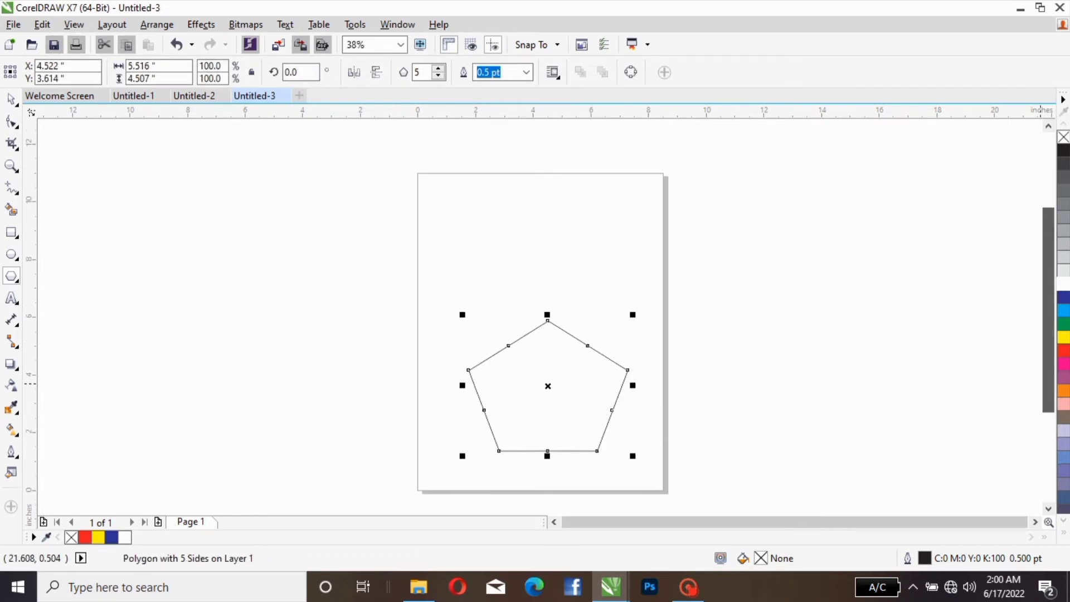
{"action": "left_click_drag", "start_coordinate": [548, 387], "coordinate": [550, 324]}
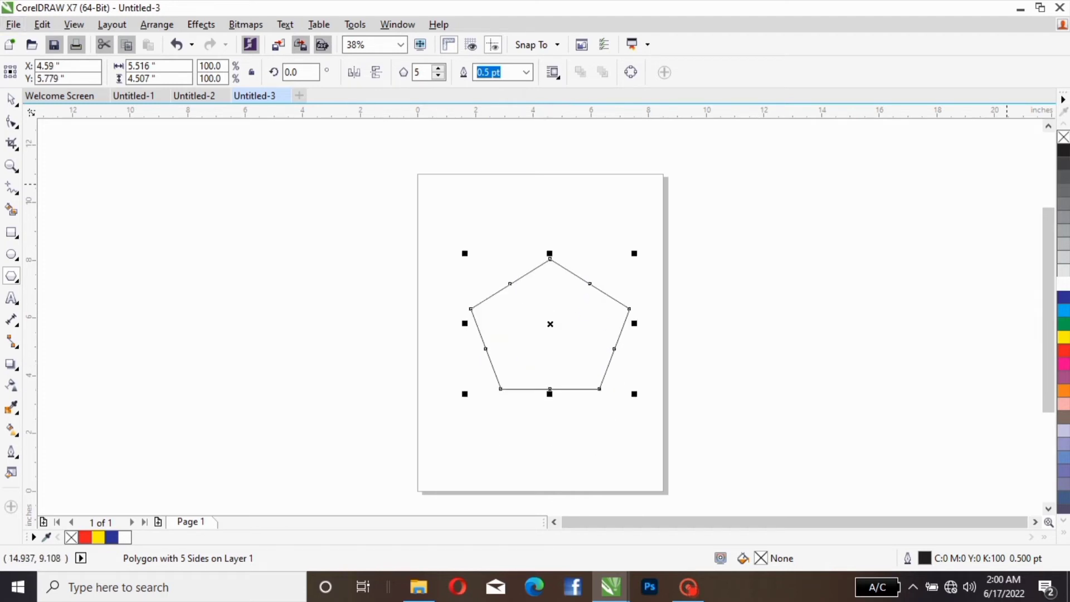
{"action": "left_click", "coordinate": [11, 100]}
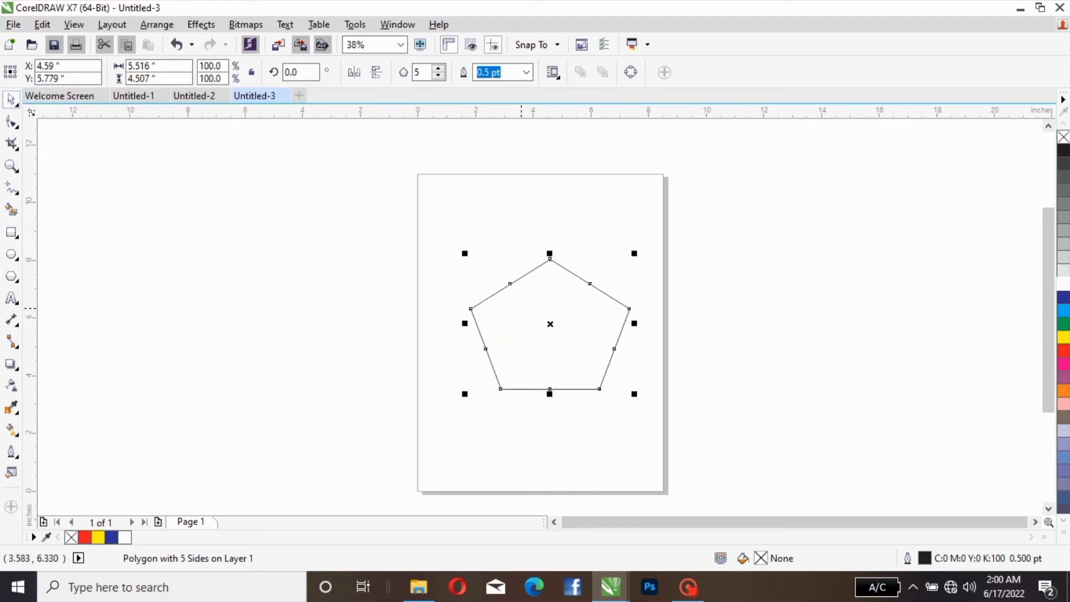
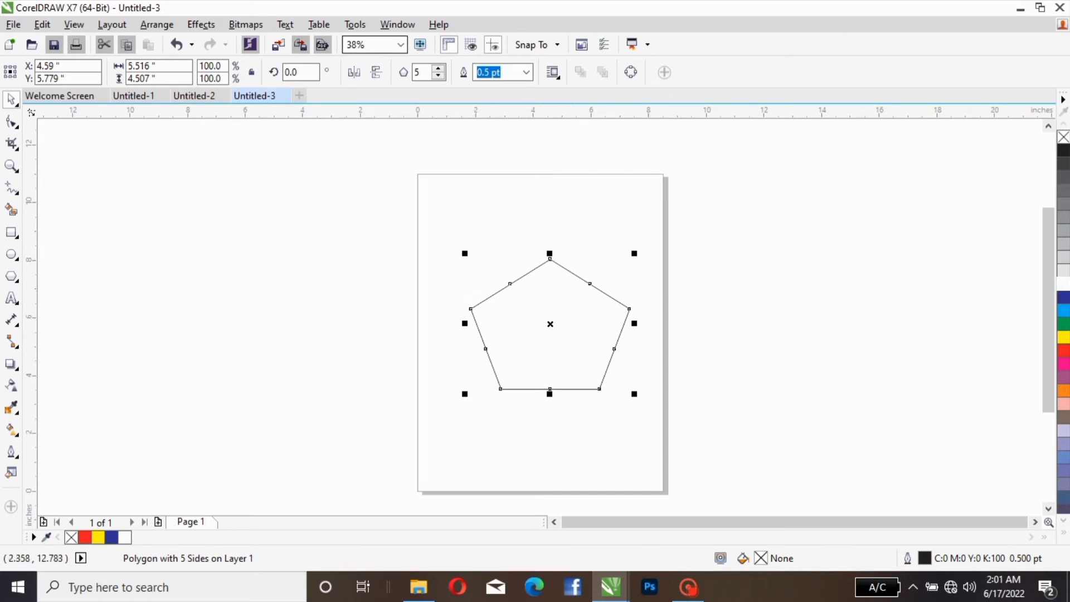
Step: Increase the pentagon's number of sides to 16 and narrow the shape to about 5.3 inches wide
{"action": "left_click", "coordinate": [438, 67]}
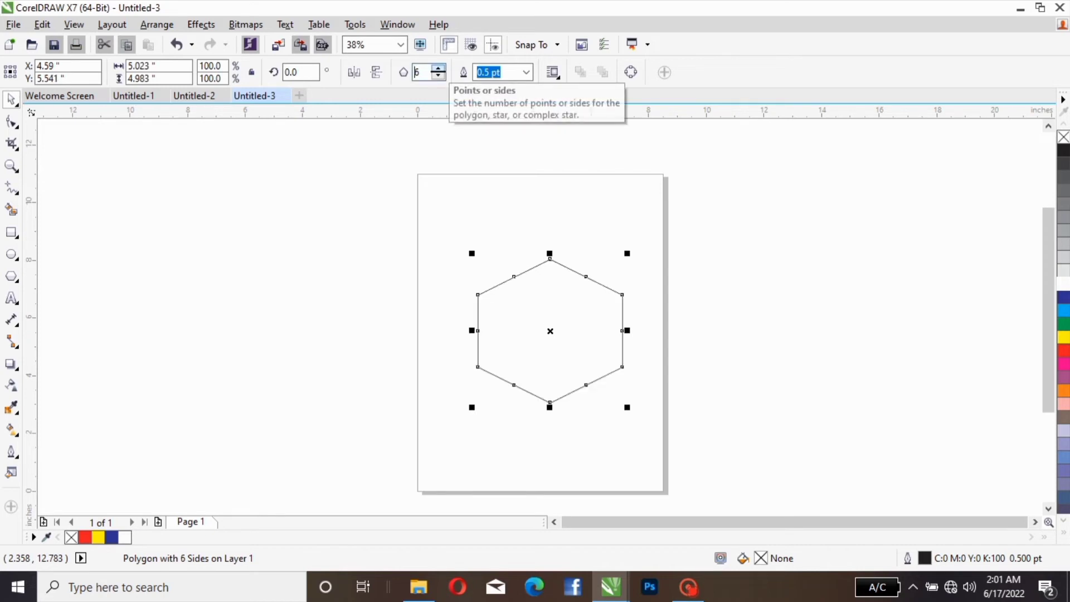
{"action": "left_click", "coordinate": [439, 68]}
{"action": "left_click", "coordinate": [438, 67]}
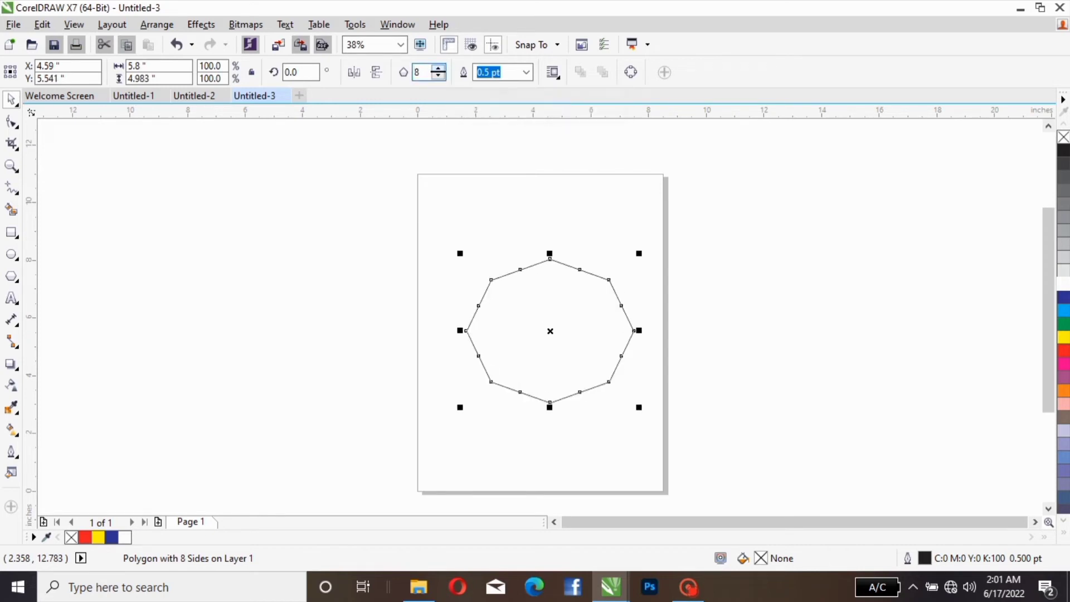
{"action": "left_click", "coordinate": [439, 68]}
{"action": "left_click", "coordinate": [439, 67]}
{"action": "left_click", "coordinate": [438, 67]}
{"action": "left_click", "coordinate": [438, 67]}
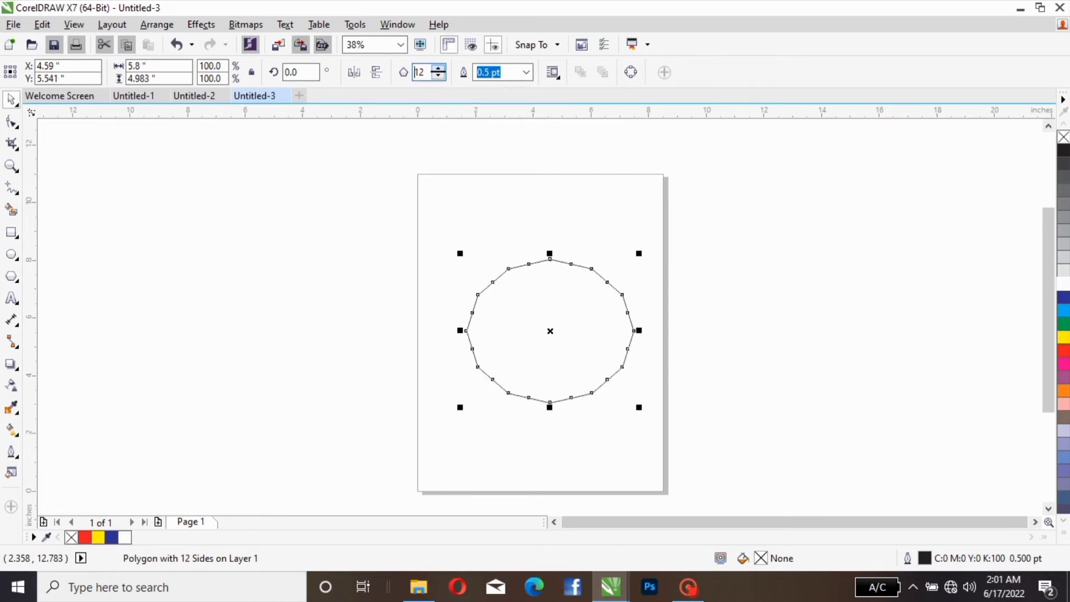
{"action": "left_click", "coordinate": [438, 68]}
{"action": "left_click", "coordinate": [439, 67]}
{"action": "left_click", "coordinate": [438, 67]}
{"action": "left_click", "coordinate": [439, 67]}
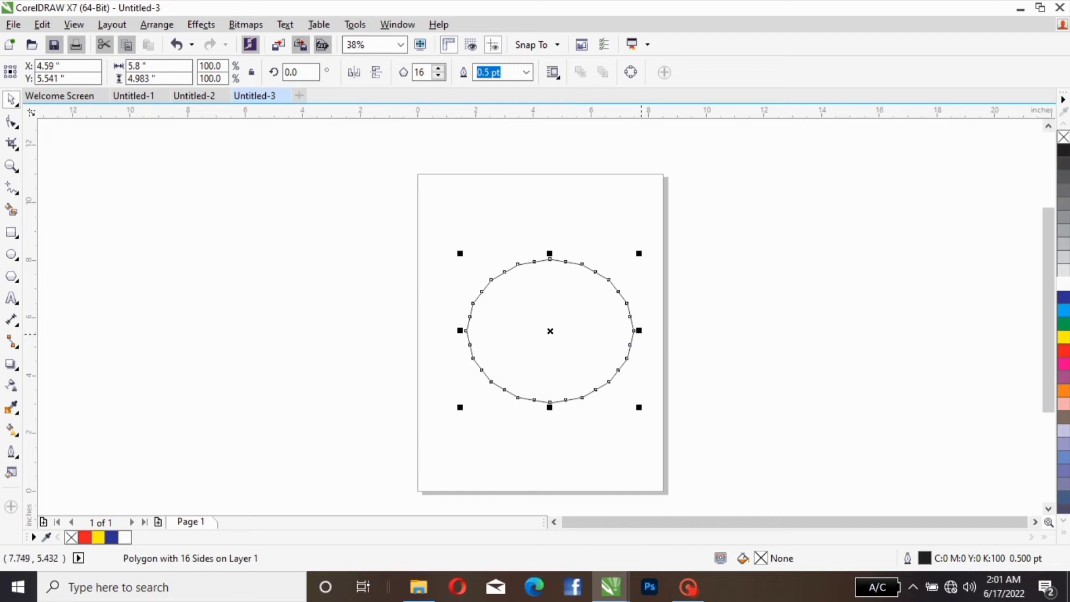
{"action": "left_click_drag", "start_coordinate": [638, 331], "coordinate": [625, 331]}
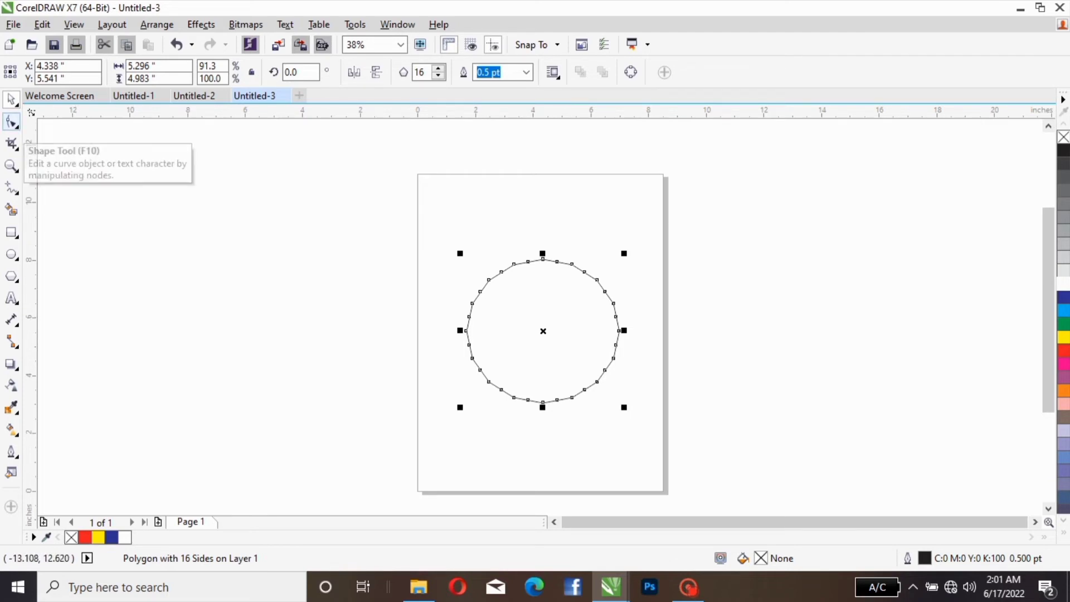
Step: Reshape the 16-sided polygon into a spiky star by moving its uppermost node inward with the Shape tool
{"action": "left_click", "coordinate": [11, 122]}
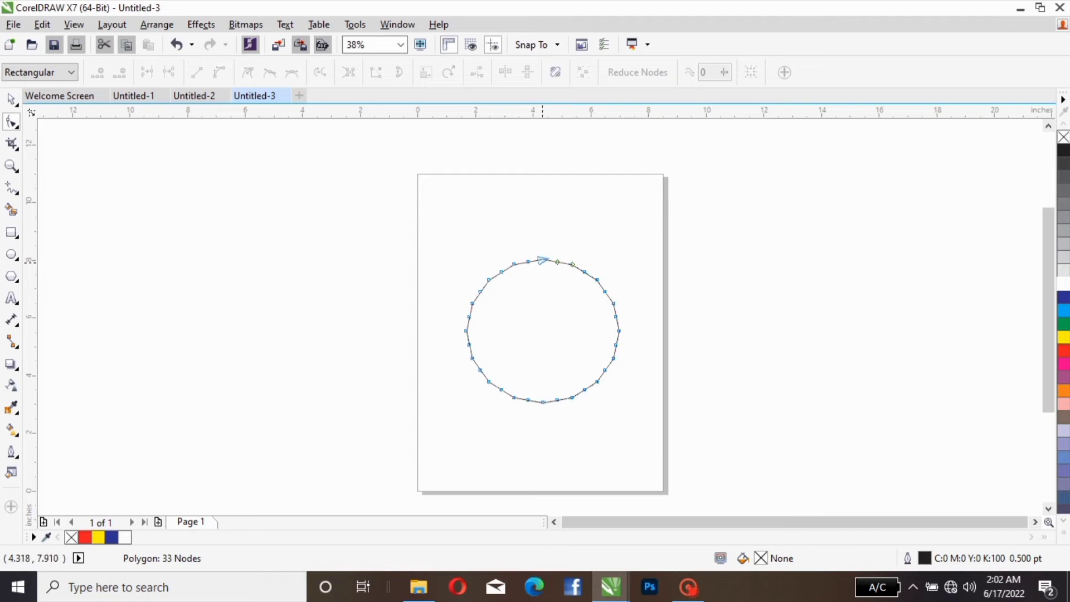
{"action": "left_click_drag", "start_coordinate": [542, 260], "coordinate": [540, 286]}
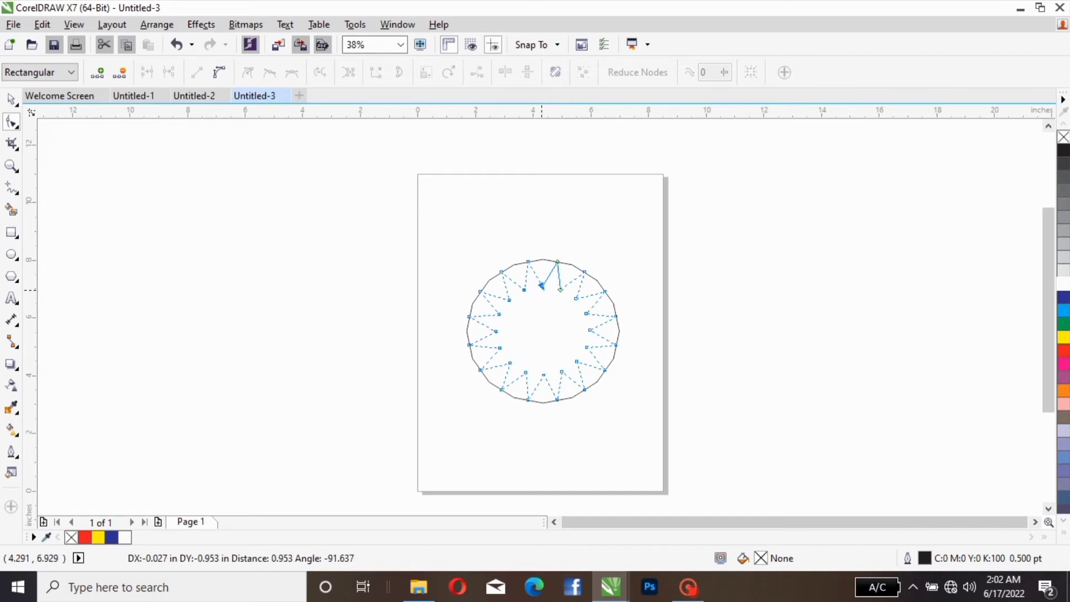
{"action": "left_click_drag", "start_coordinate": [540, 286], "coordinate": [540, 280]}
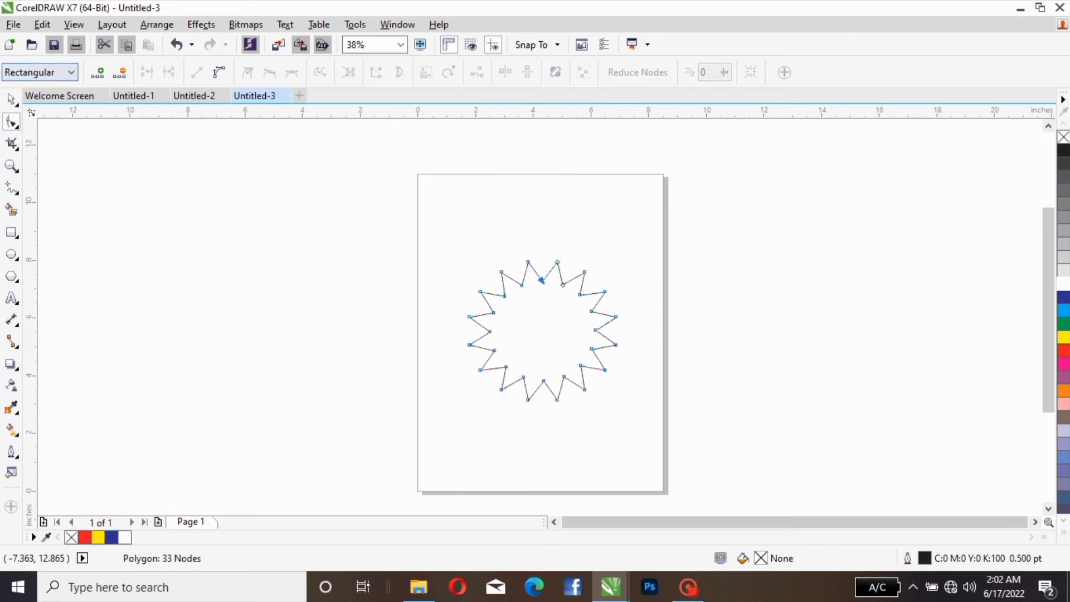
Step: Select the star with the Pick tool and increase its number of points to 27
{"action": "left_click", "coordinate": [12, 101]}
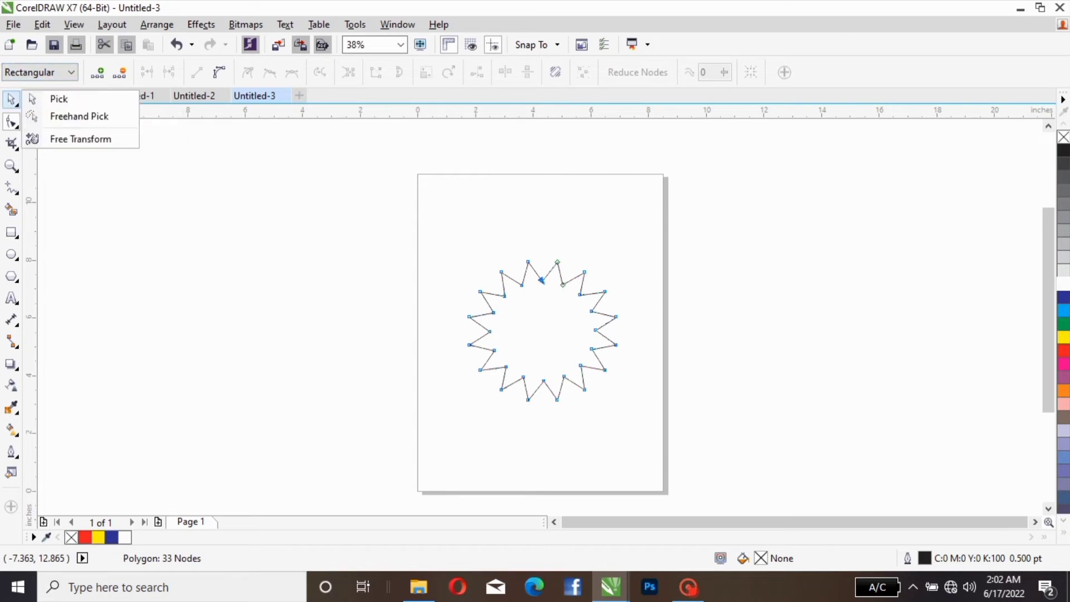
{"action": "left_click", "coordinate": [56, 98]}
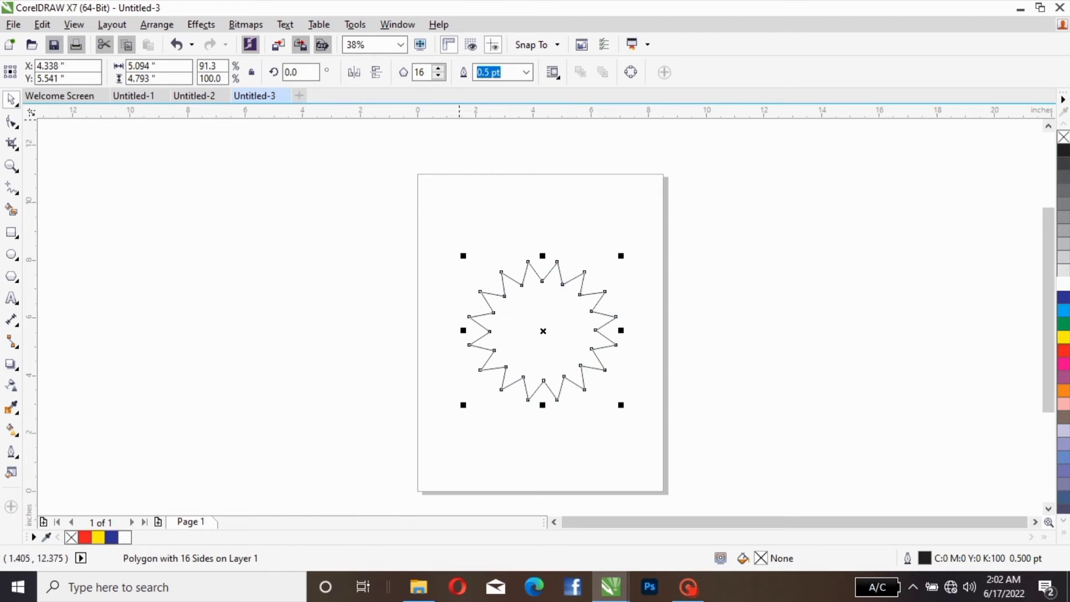
{"action": "left_click", "coordinate": [439, 68]}
{"action": "left_click", "coordinate": [439, 68]}
{"action": "left_click", "coordinate": [439, 68]}
{"action": "left_click", "coordinate": [439, 68]}
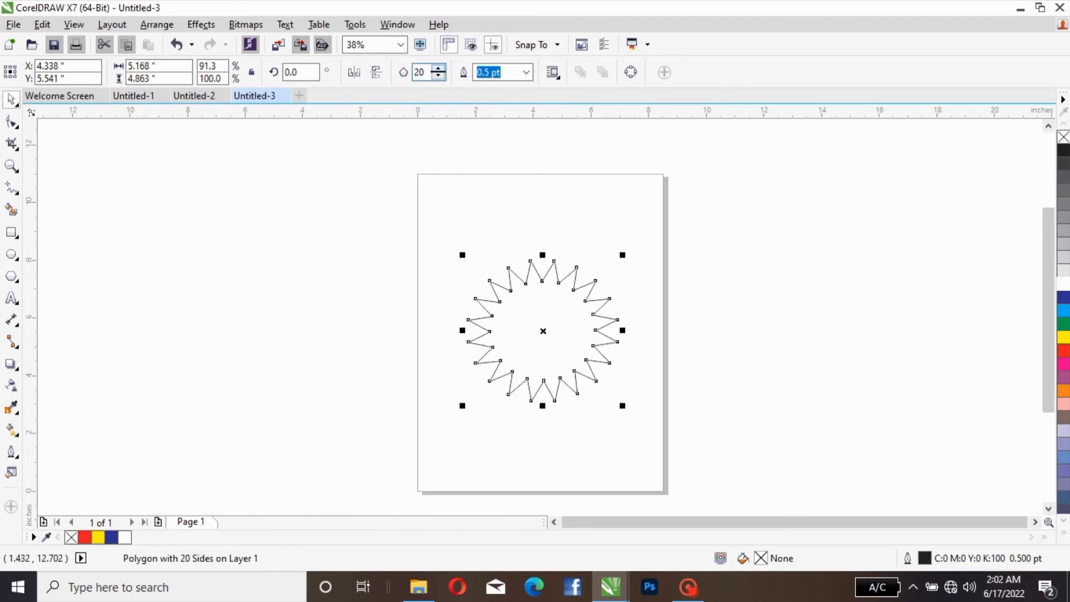
{"action": "left_click", "coordinate": [439, 68]}
{"action": "left_click", "coordinate": [439, 68]}
{"action": "left_click", "coordinate": [439, 68]}
{"action": "left_click", "coordinate": [438, 68]}
{"action": "left_click", "coordinate": [439, 68]}
{"action": "left_click", "coordinate": [438, 68]}
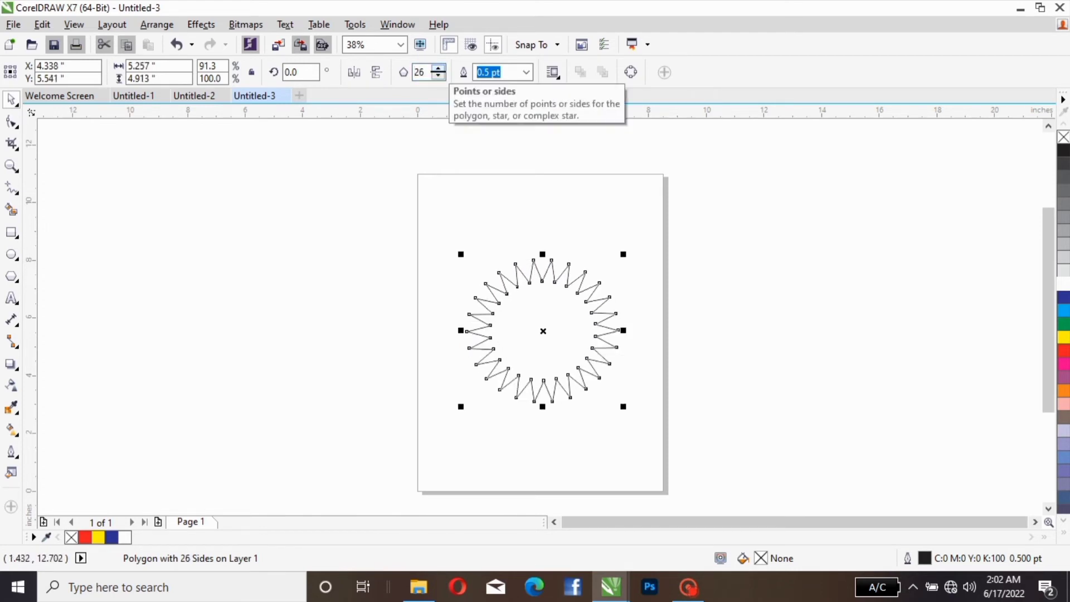
{"action": "left_click", "coordinate": [438, 68]}
Step: Move the 27-point star's center to about X 6.53, Y 7.79 inches and fill it with red
{"action": "left_click_drag", "start_coordinate": [568, 328], "coordinate": [617, 234]}
{"action": "left_click", "coordinate": [1063, 351]}
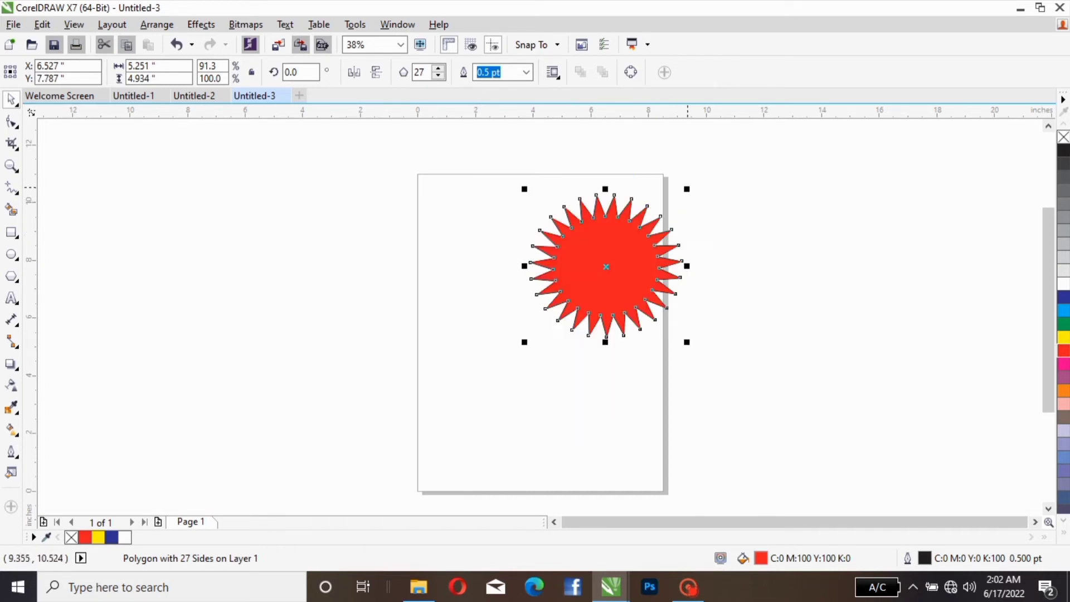
Step: Resize the red star to about 6.7 × 6.3 inches near the middle of the page and delete it
{"action": "left_click_drag", "start_coordinate": [686, 189], "coordinate": [642, 232]}
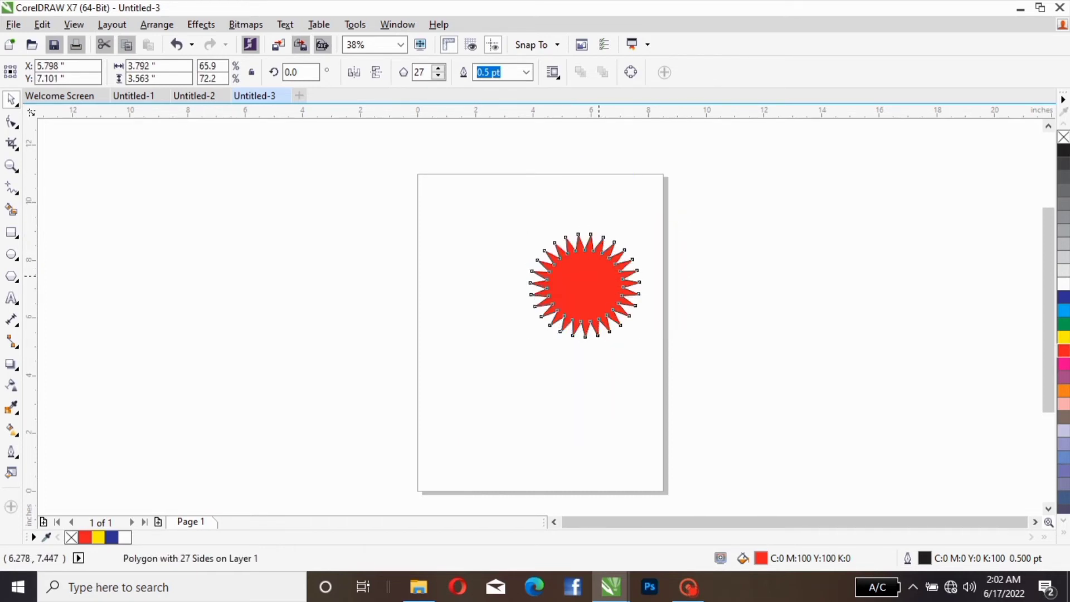
{"action": "left_click_drag", "start_coordinate": [599, 276], "coordinate": [502, 404]}
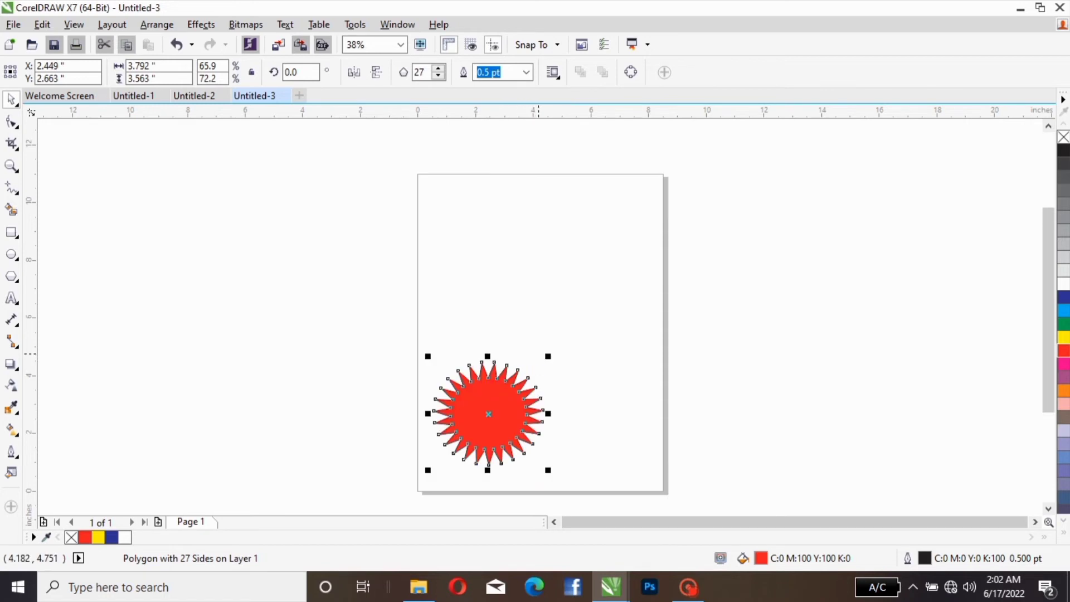
{"action": "left_click_drag", "start_coordinate": [547, 356], "coordinate": [582, 336]}
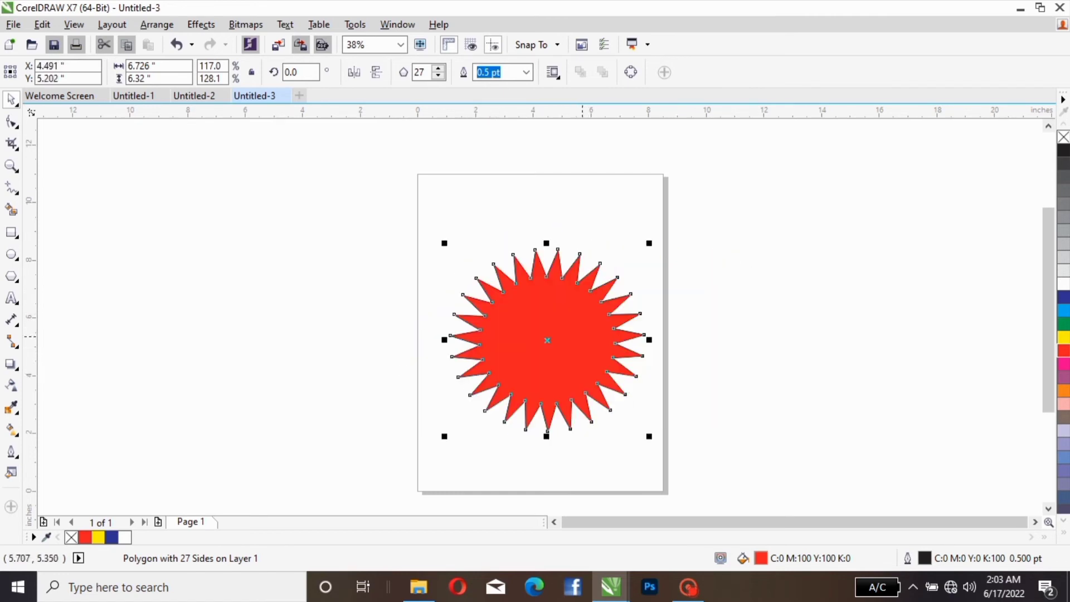
{"action": "key", "text": "Delete"}
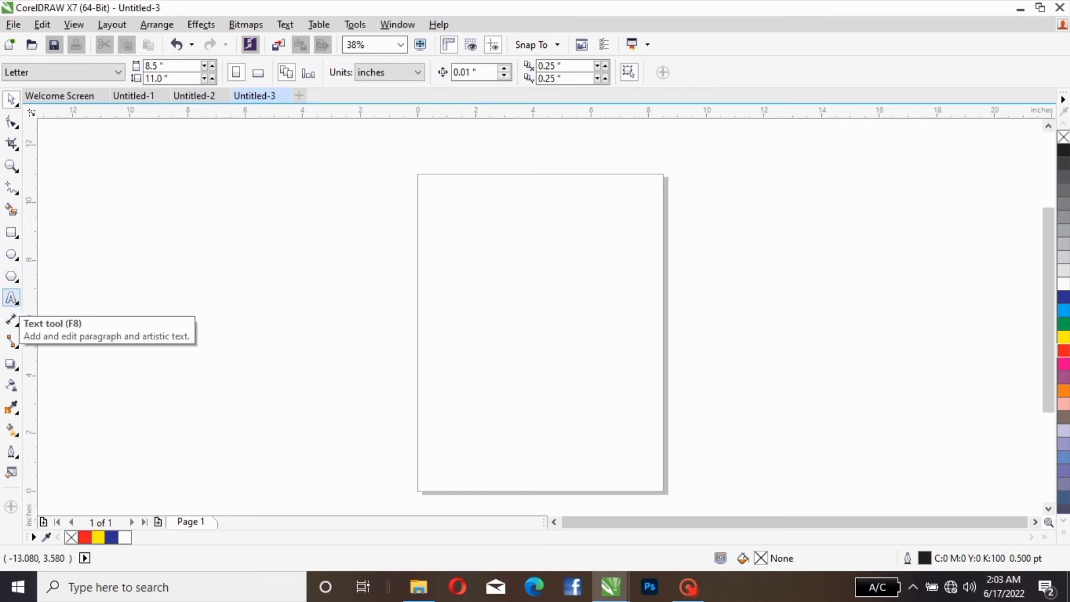
Step: Add the artistic text "jovita koncept" beside the page with the Text tool and enlarge it to about 82 pt
{"action": "left_click", "coordinate": [11, 298]}
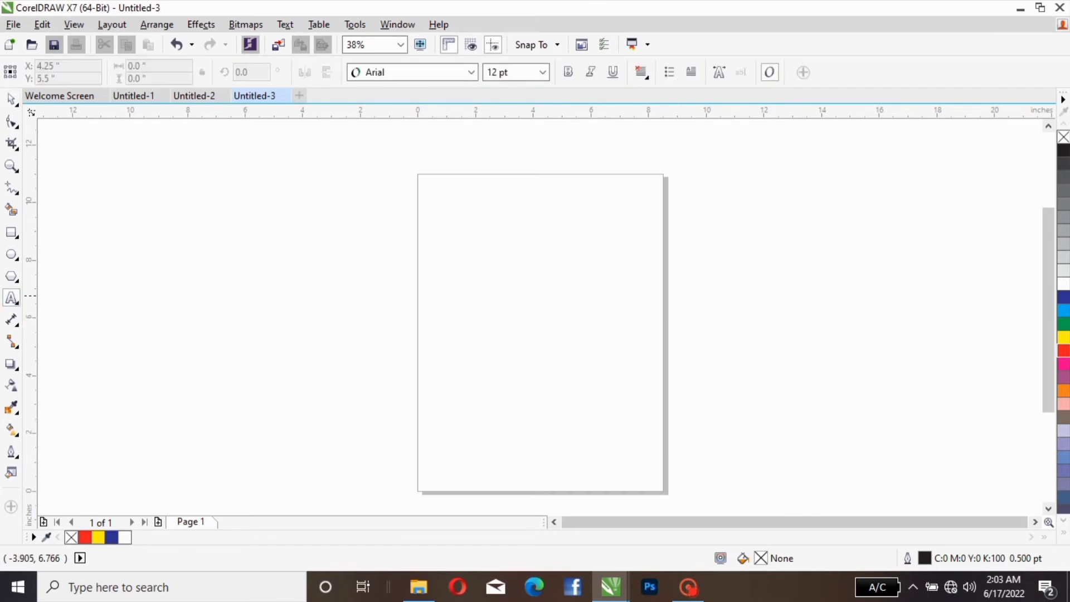
{"action": "left_click", "coordinate": [317, 296]}
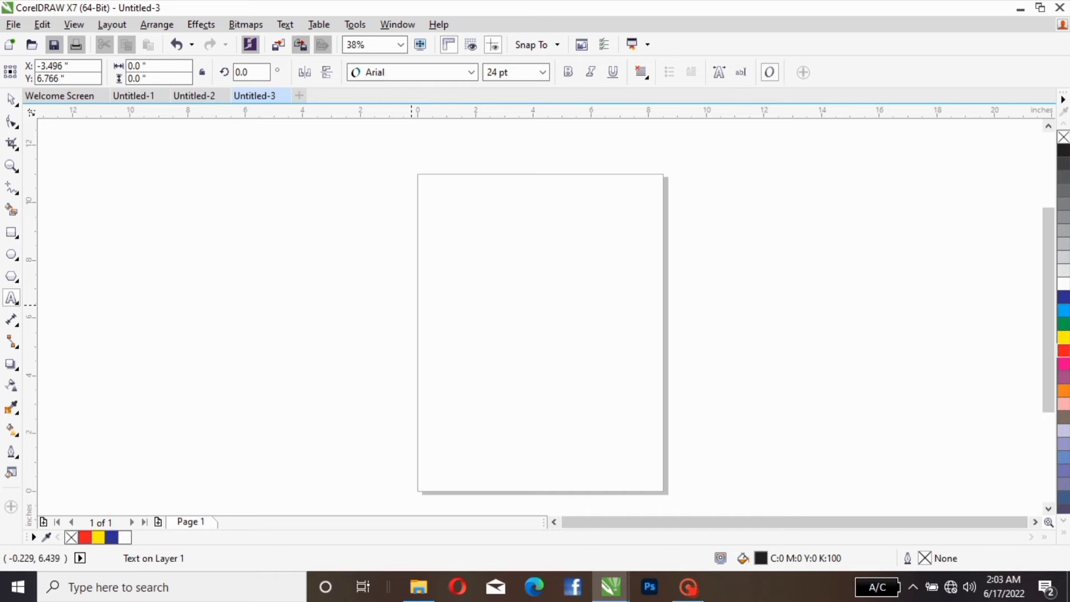
{"action": "type", "text": "jovita koncept"}
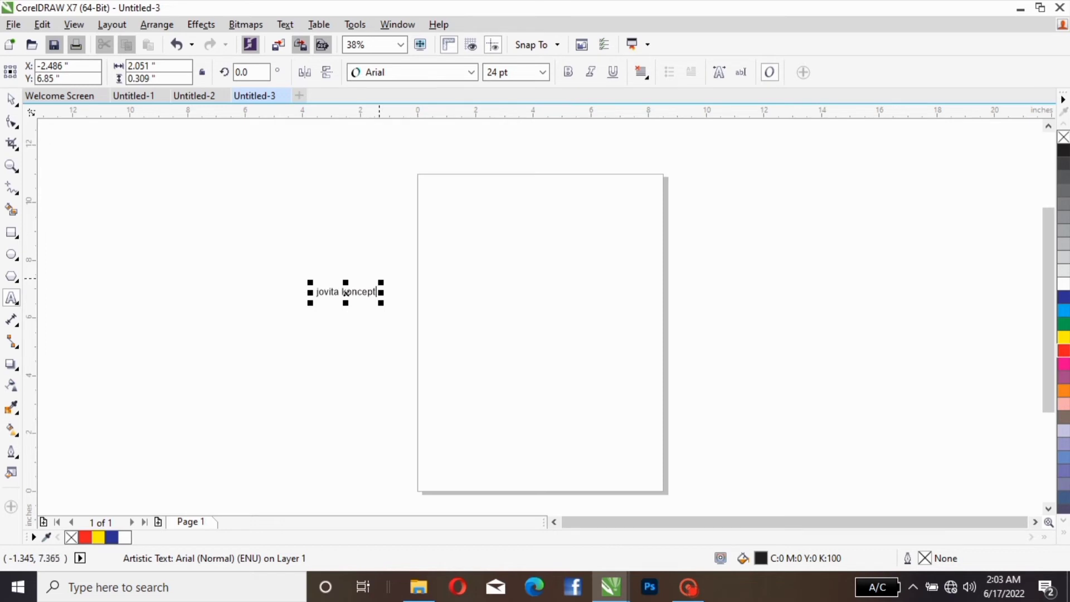
{"action": "left_click_drag", "start_coordinate": [380, 281], "coordinate": [523, 229]}
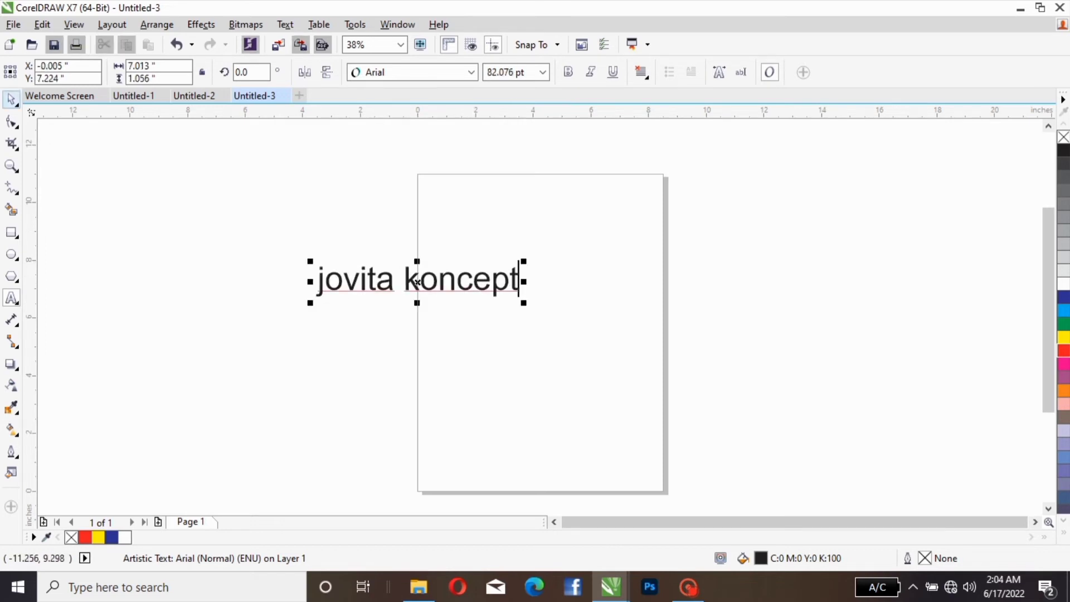
Step: Move the "jovita koncept" text onto the page, centered at about X 3.72, Y 6.56 inches
{"action": "left_click", "coordinate": [11, 99]}
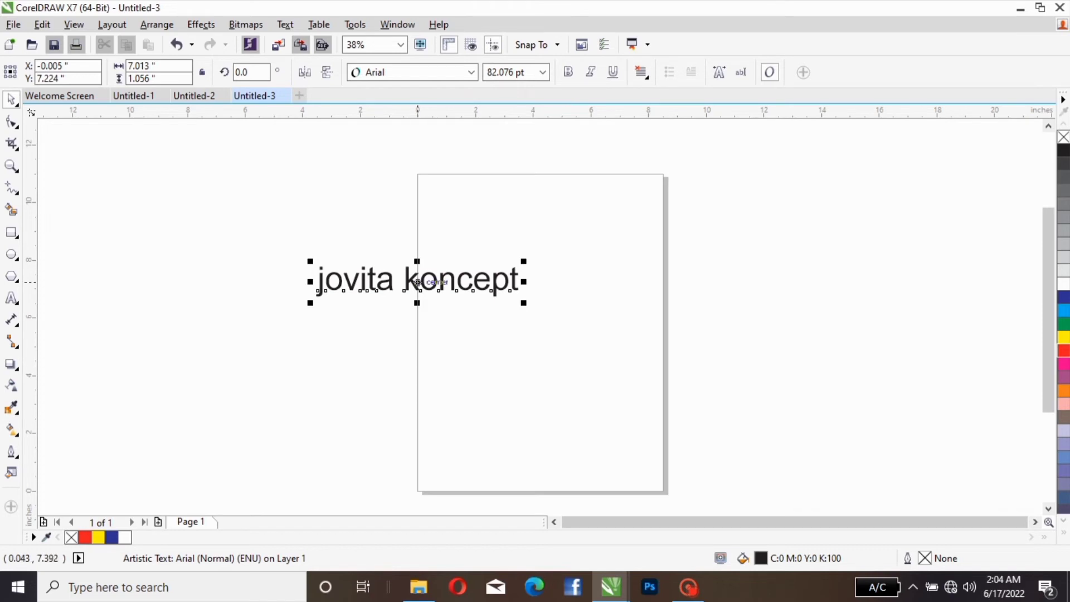
{"action": "left_click_drag", "start_coordinate": [418, 282], "coordinate": [537, 329]}
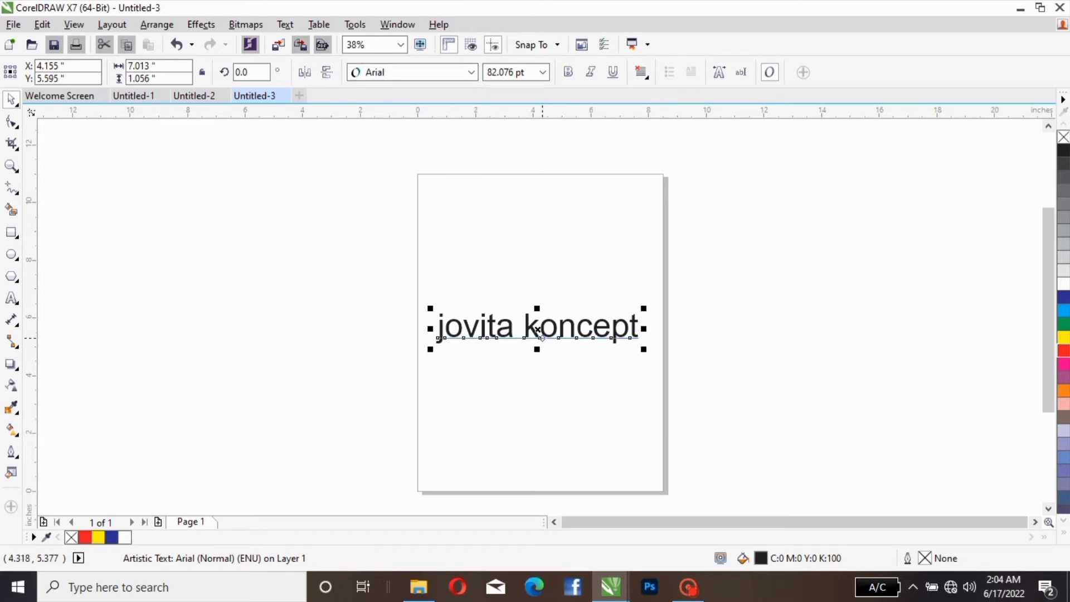
{"action": "left_click_drag", "start_coordinate": [538, 330], "coordinate": [524, 301]}
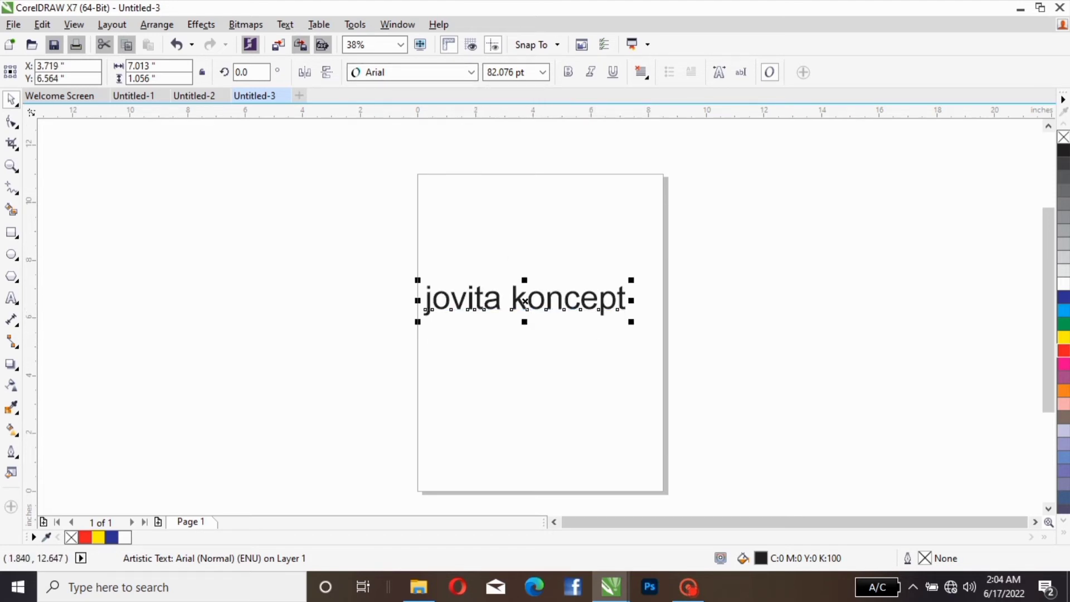
Step: Browse the available fonts for the text, from Arial down past Blackoak Std
{"action": "left_click", "coordinate": [472, 72]}
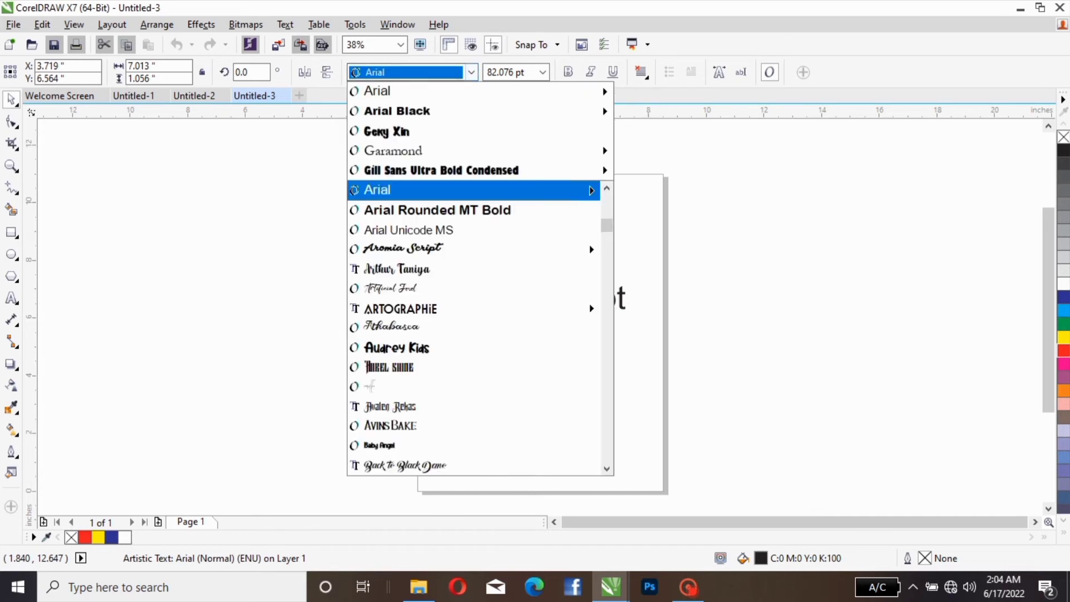
{"action": "mouse_move", "coordinate": [474, 171]}
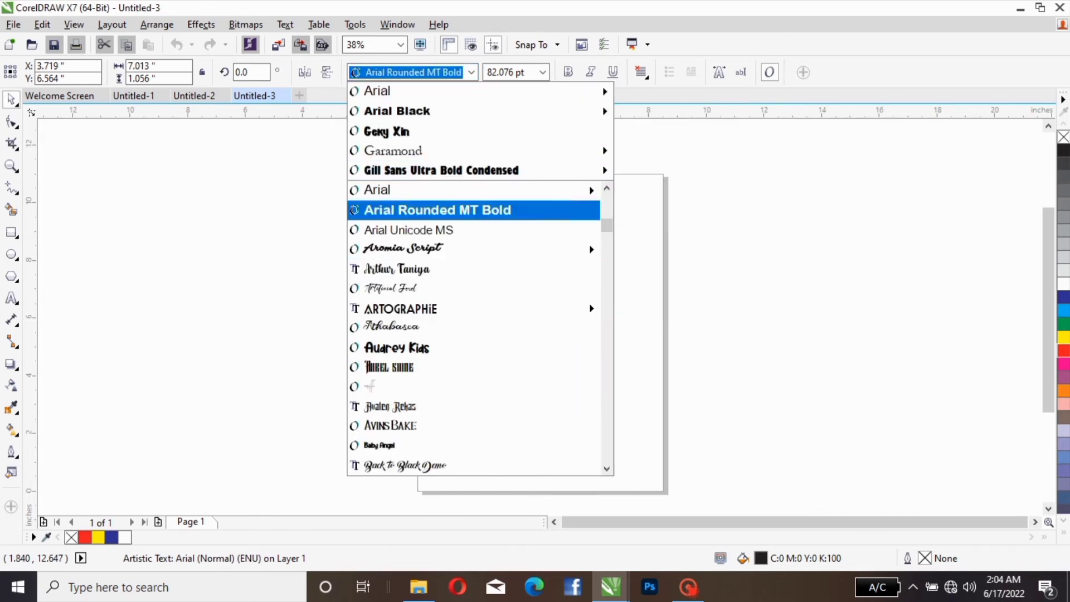
{"action": "scroll", "coordinate": [390, 286], "scroll_direction": "down", "scroll_amount": 8}
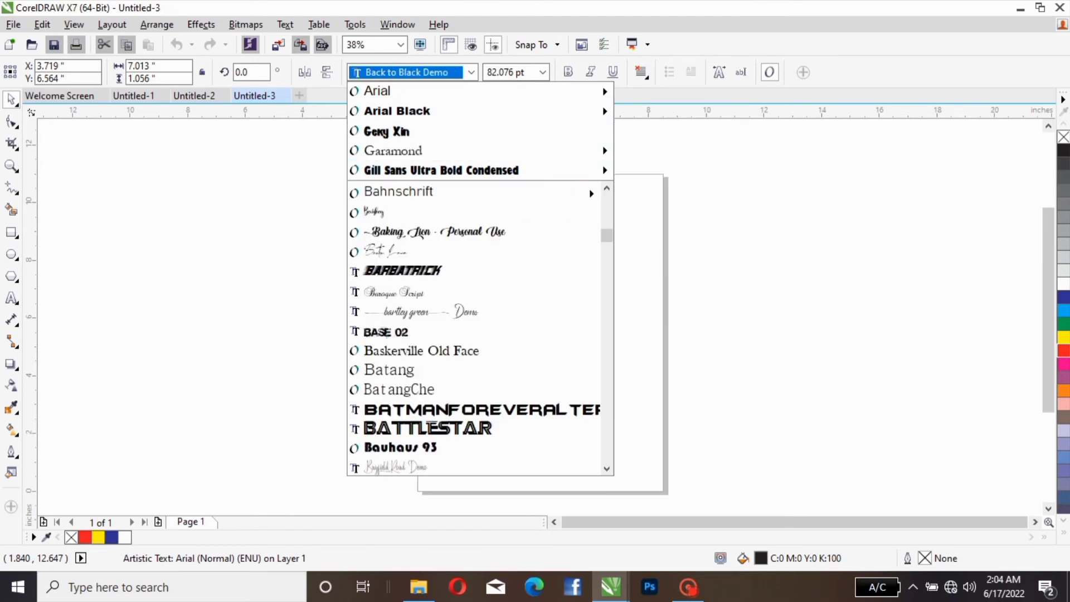
{"action": "scroll", "coordinate": [423, 203], "scroll_direction": "down", "scroll_amount": 8}
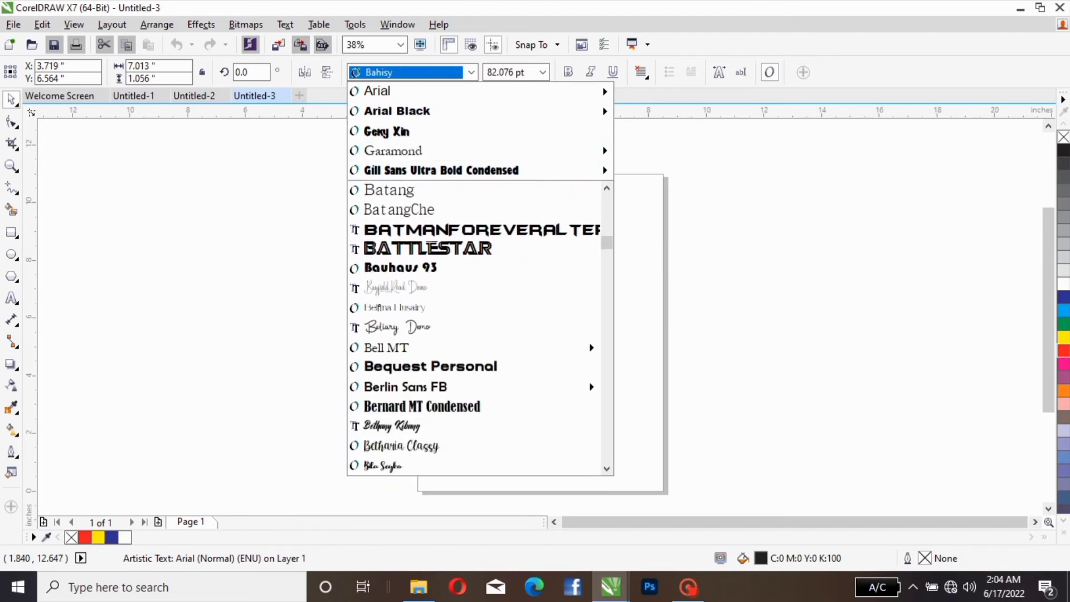
{"action": "scroll", "coordinate": [423, 278], "scroll_direction": "down", "scroll_amount": 7}
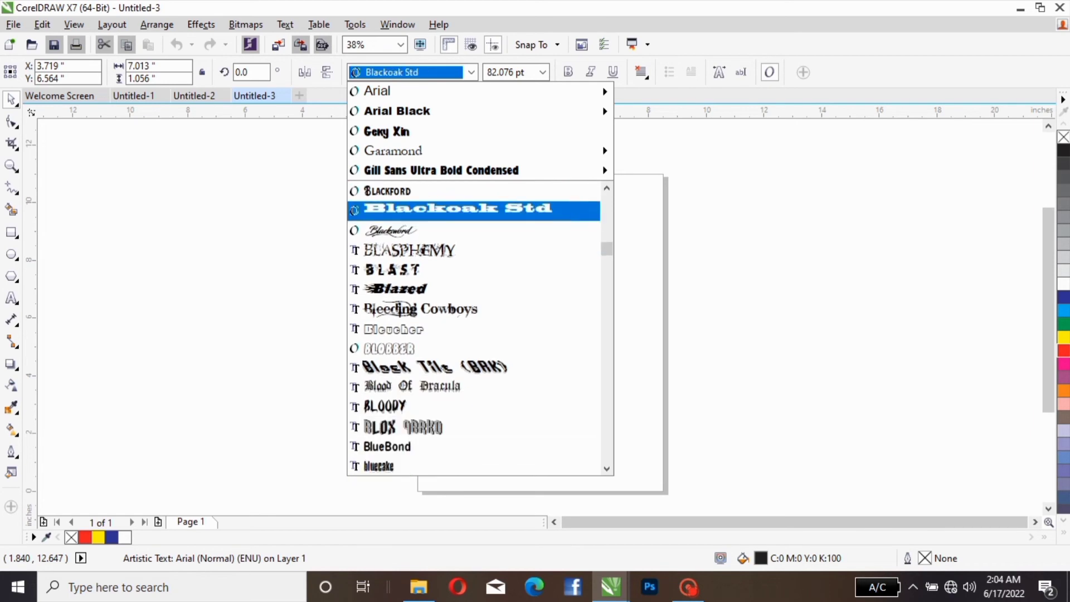
{"action": "scroll", "coordinate": [423, 396], "scroll_direction": "down", "scroll_amount": 3}
{"action": "left_click_drag", "start_coordinate": [802, 246], "coordinate": [675, 309]}
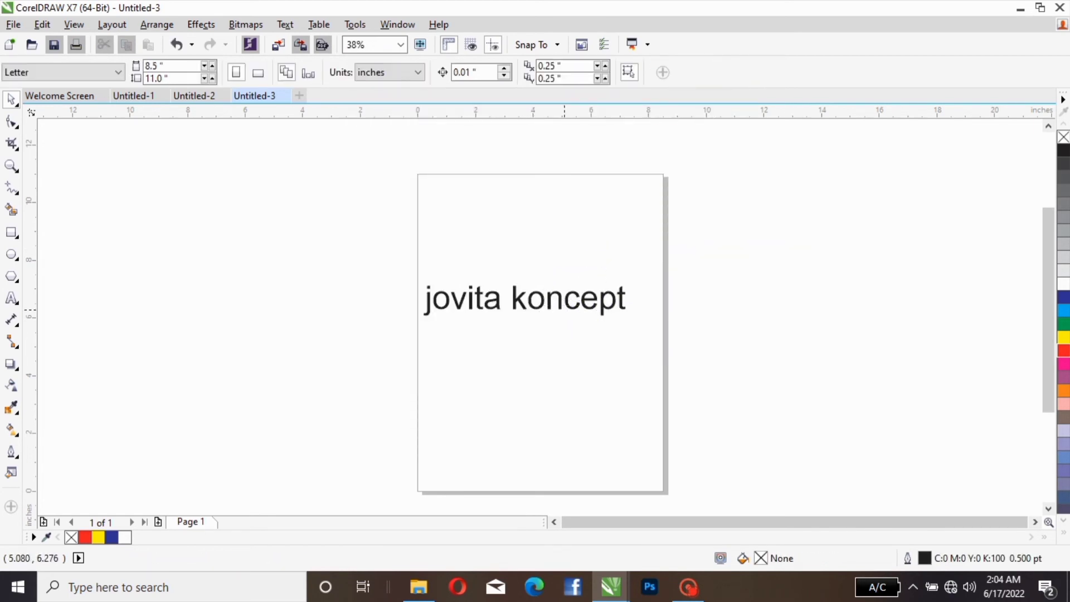
Step: Move the text off the page to about X -7.2, Y 7.74 inches and set its font to Arial Rounded MT Bold
{"action": "left_click", "coordinate": [562, 306]}
{"action": "left_click_drag", "start_coordinate": [562, 307], "coordinate": [229, 266]}
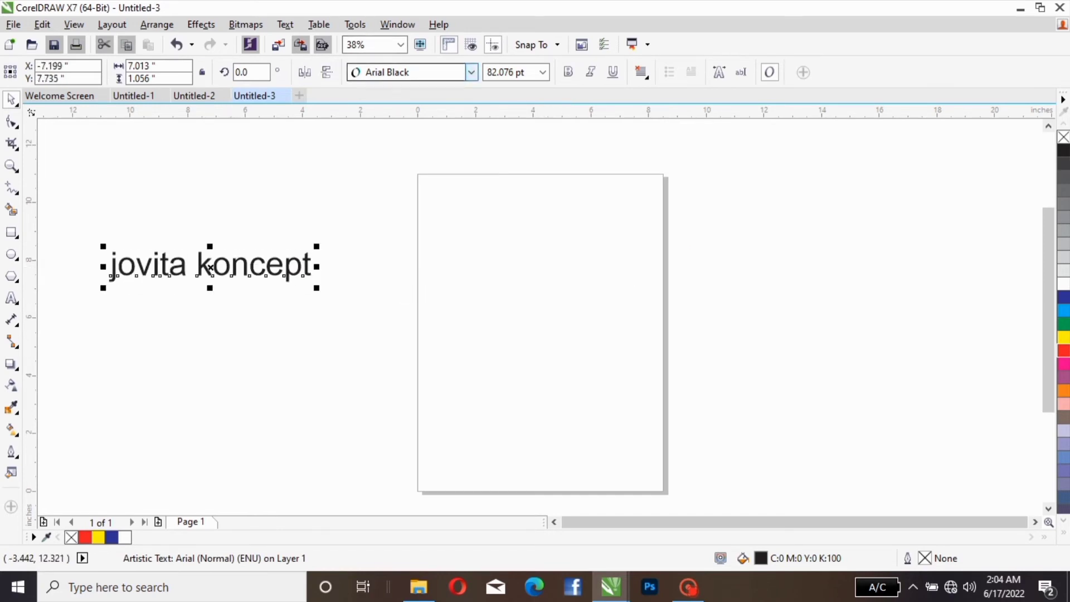
{"action": "left_click", "coordinate": [471, 72]}
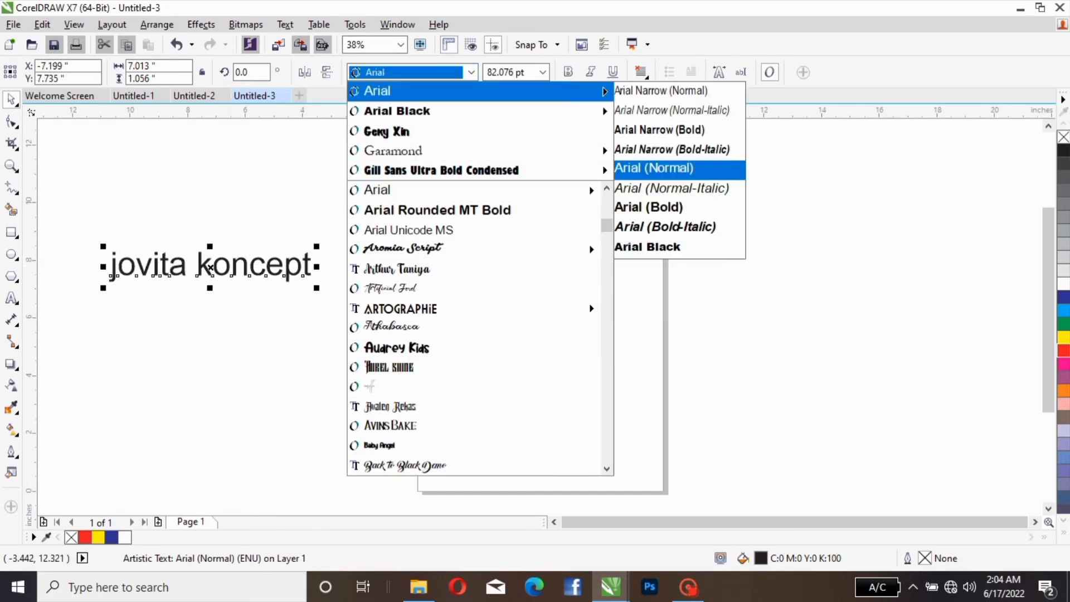
{"action": "mouse_move", "coordinate": [474, 190]}
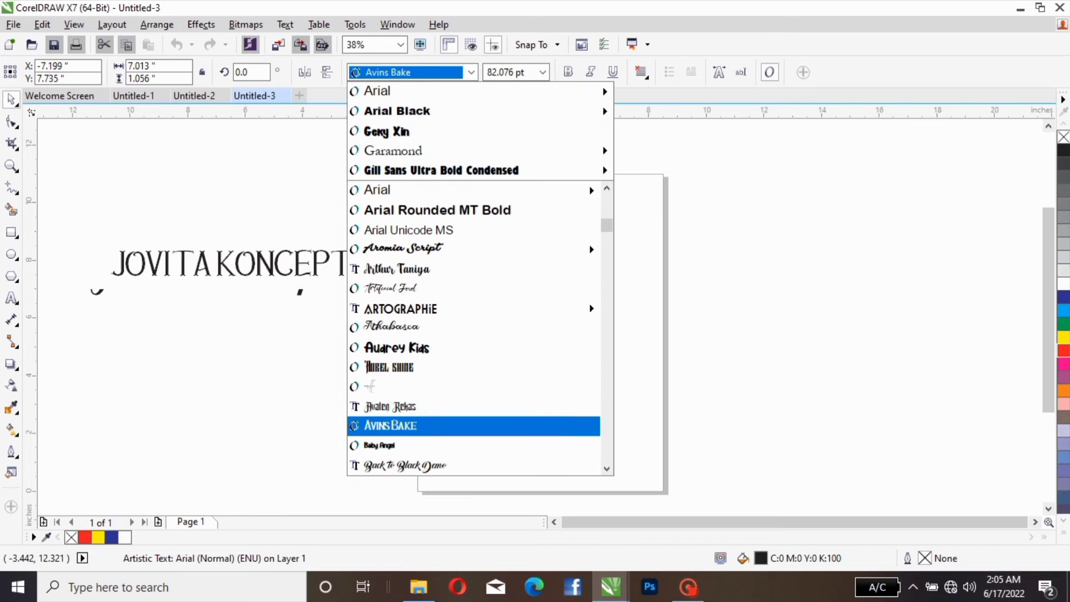
{"action": "key", "text": "Return"}
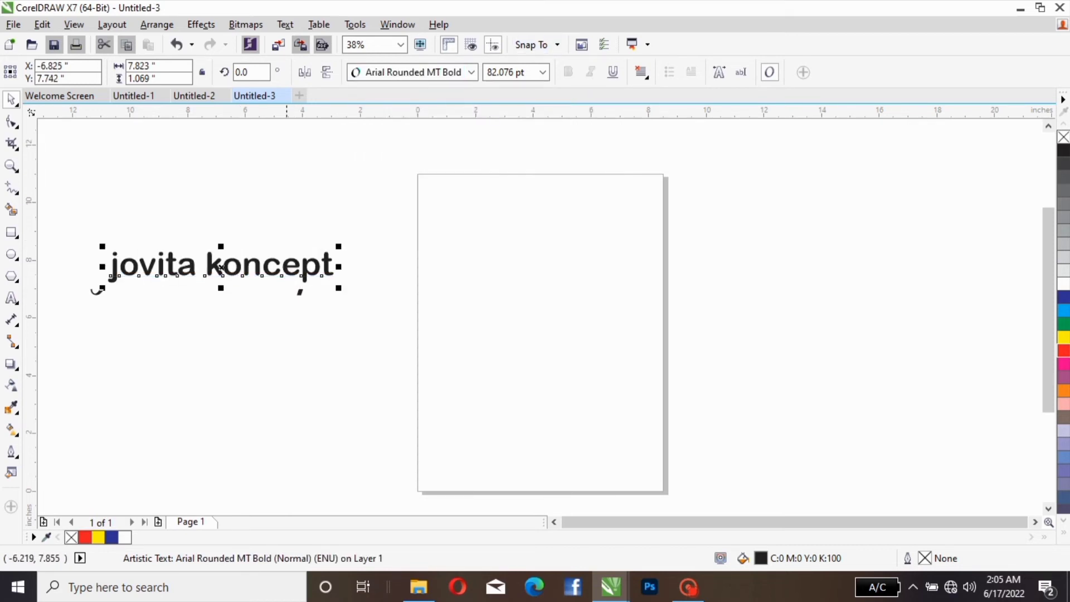
Step: Set the text's font to Avins Bake, then move it up beside the page and shrink it to about 61 pt
{"action": "left_click", "coordinate": [470, 72]}
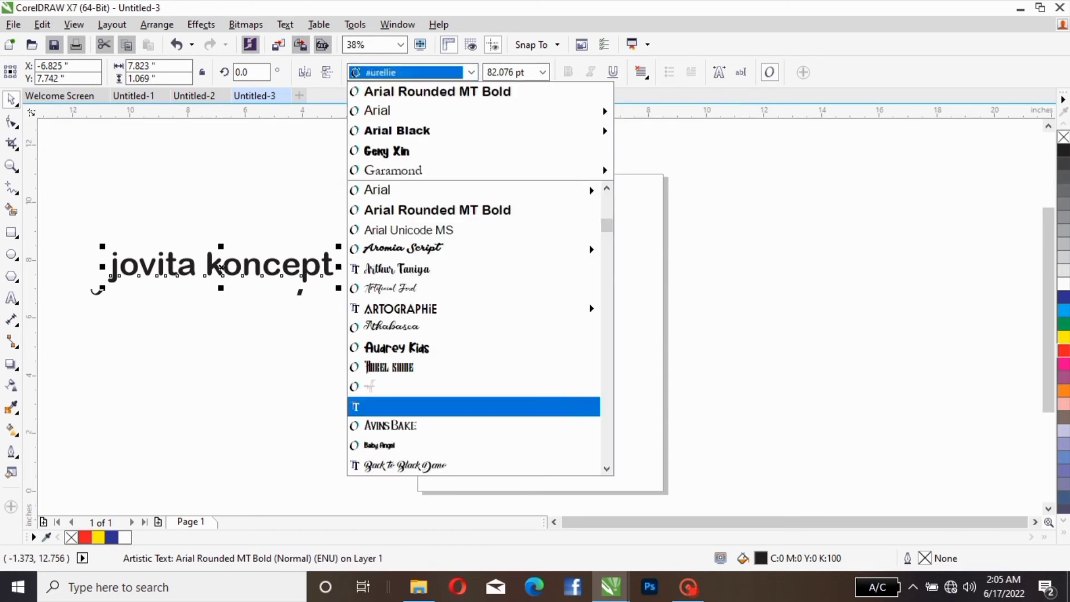
{"action": "left_click", "coordinate": [383, 423]}
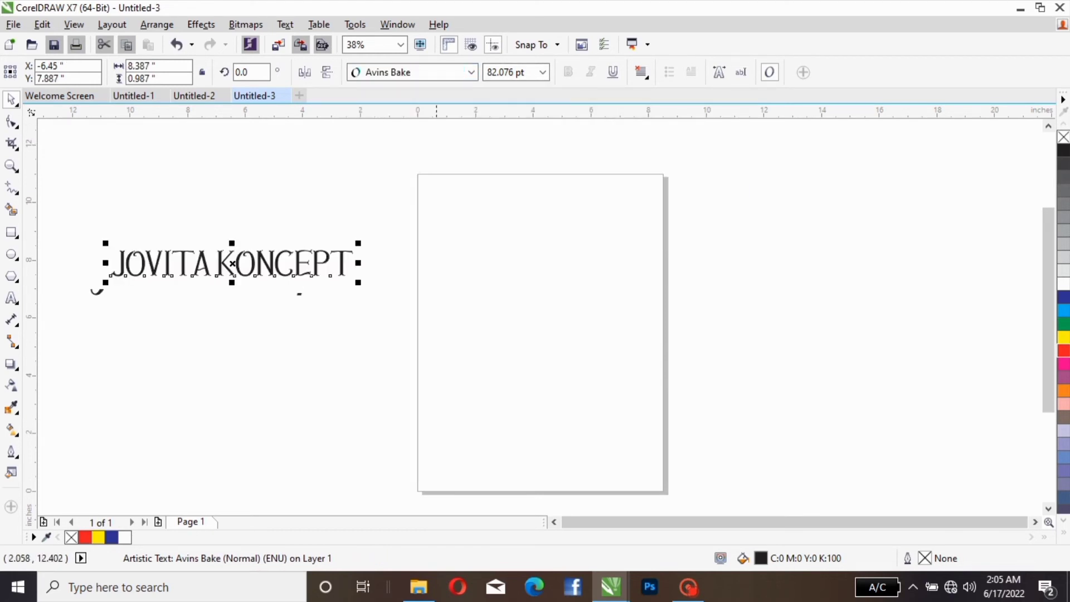
{"action": "left_click_drag", "start_coordinate": [231, 263], "coordinate": [193, 221]}
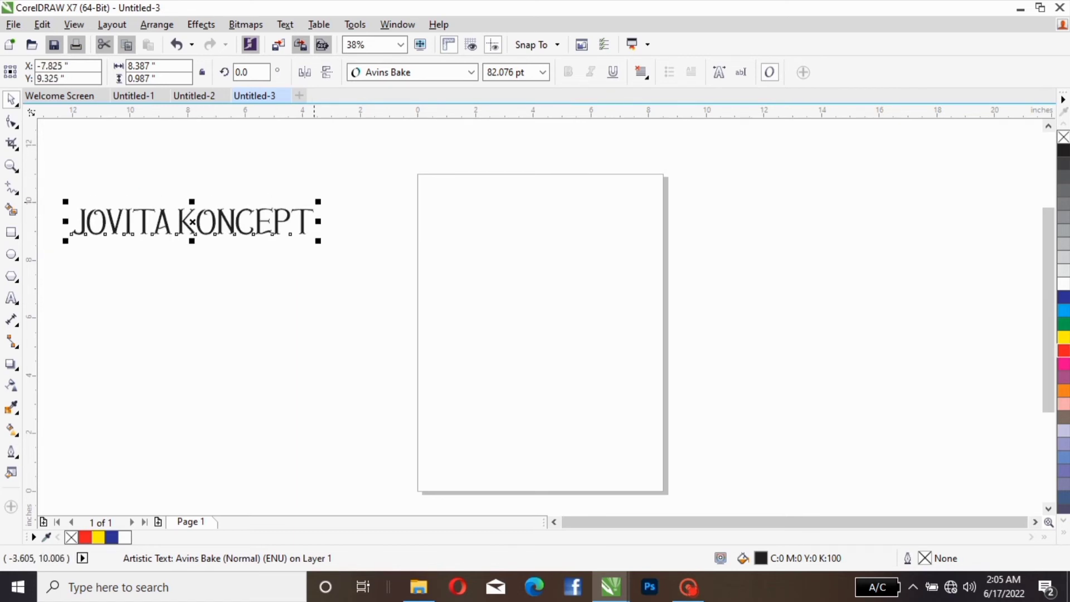
{"action": "left_click_drag", "start_coordinate": [319, 201], "coordinate": [257, 209]}
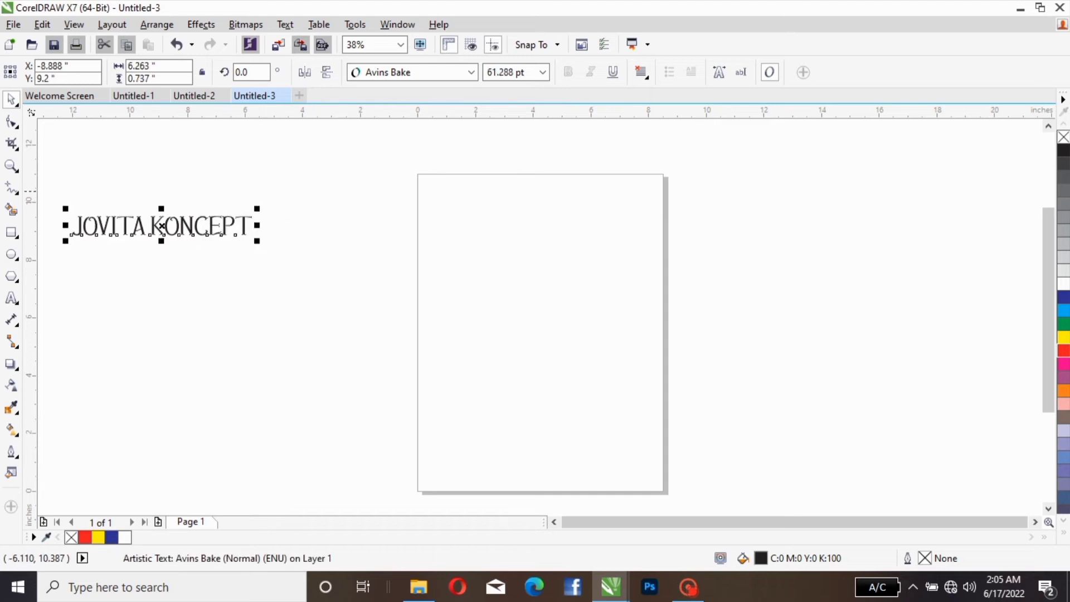
Step: Set the text size to 45 pt and move the text onto the page at about X 4.05, Y 6.49 inches
{"action": "left_click", "coordinate": [542, 72]}
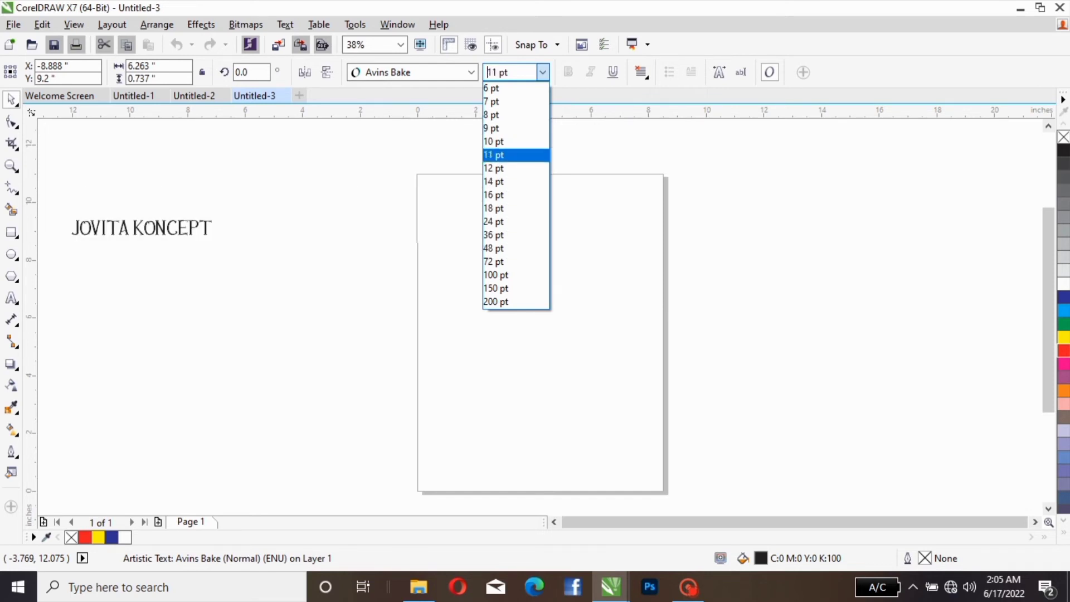
{"action": "key", "text": "Return"}
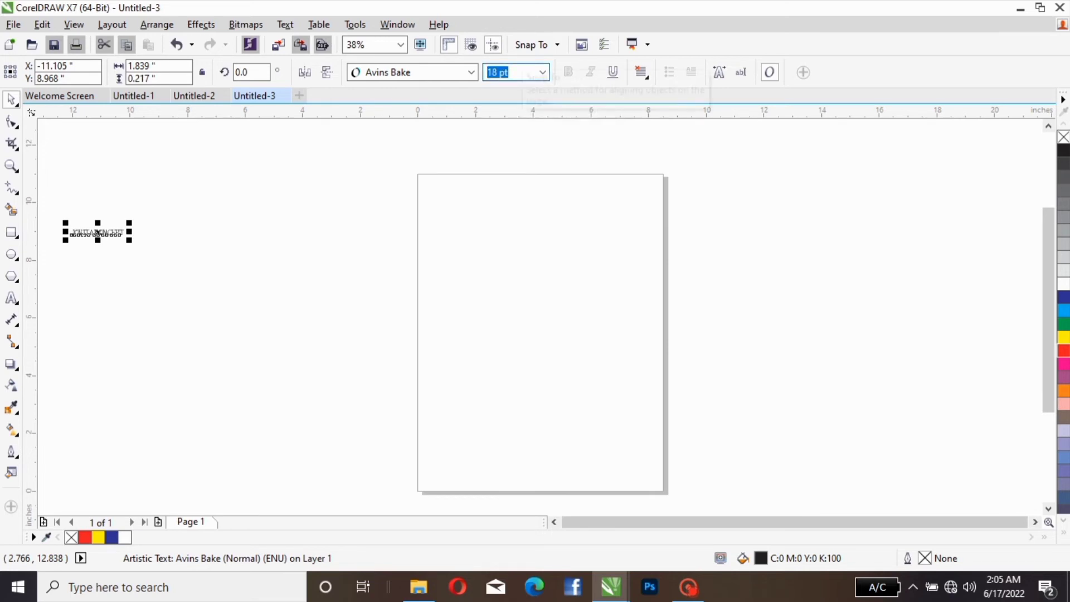
{"action": "type", "text": "45"}
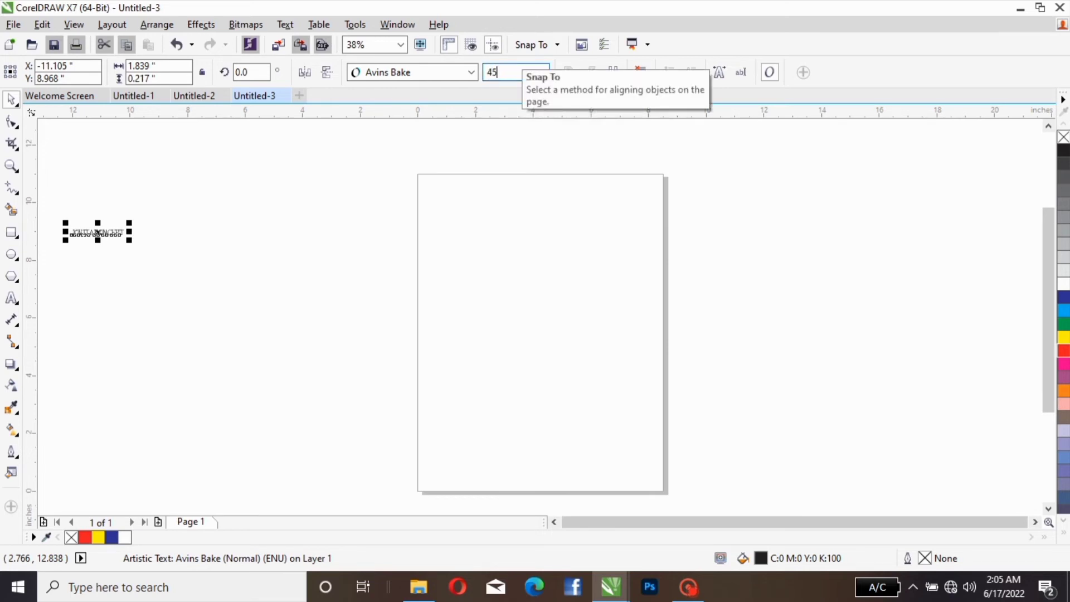
{"action": "key", "text": "Return"}
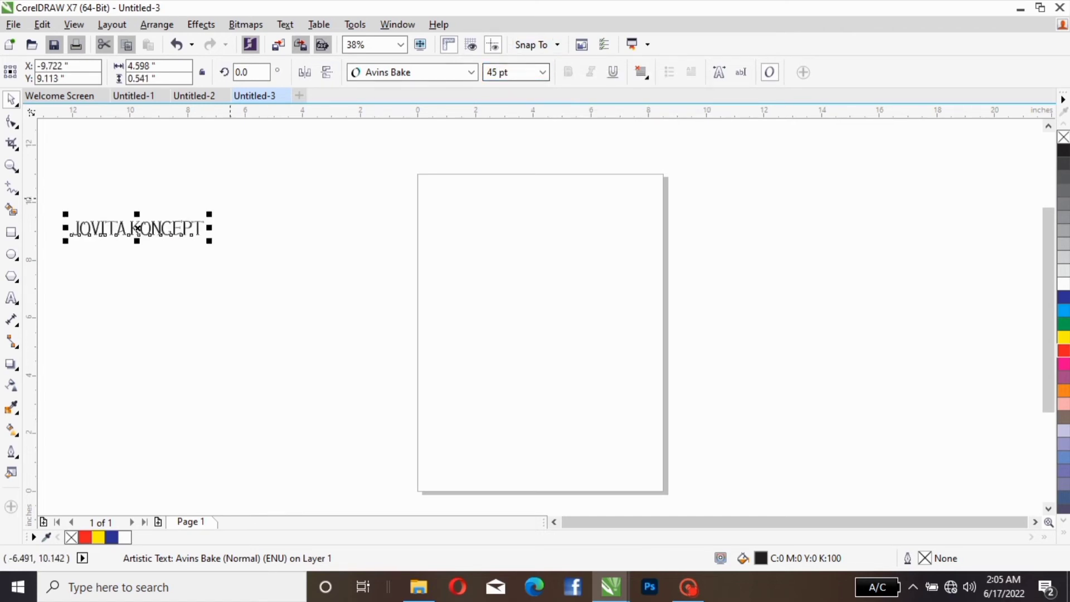
{"action": "left_click_drag", "start_coordinate": [130, 230], "coordinate": [529, 212]}
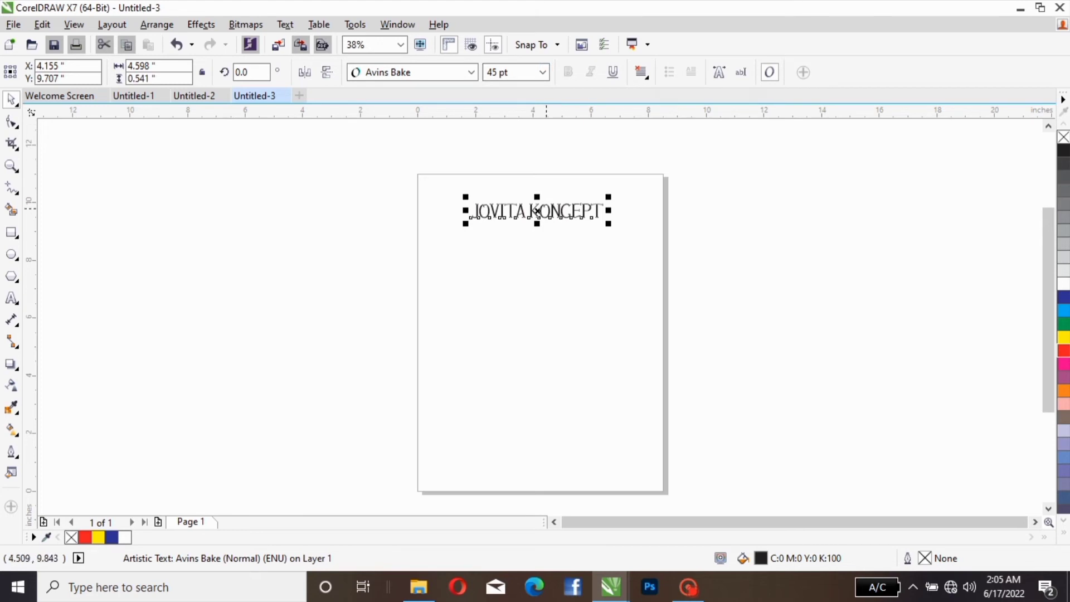
{"action": "left_click_drag", "start_coordinate": [537, 211], "coordinate": [533, 304]}
Step: Set the text's font to Arial (Normal), move it near the page's upper edge and enlarge it to about 58 pt
{"action": "left_click", "coordinate": [471, 72]}
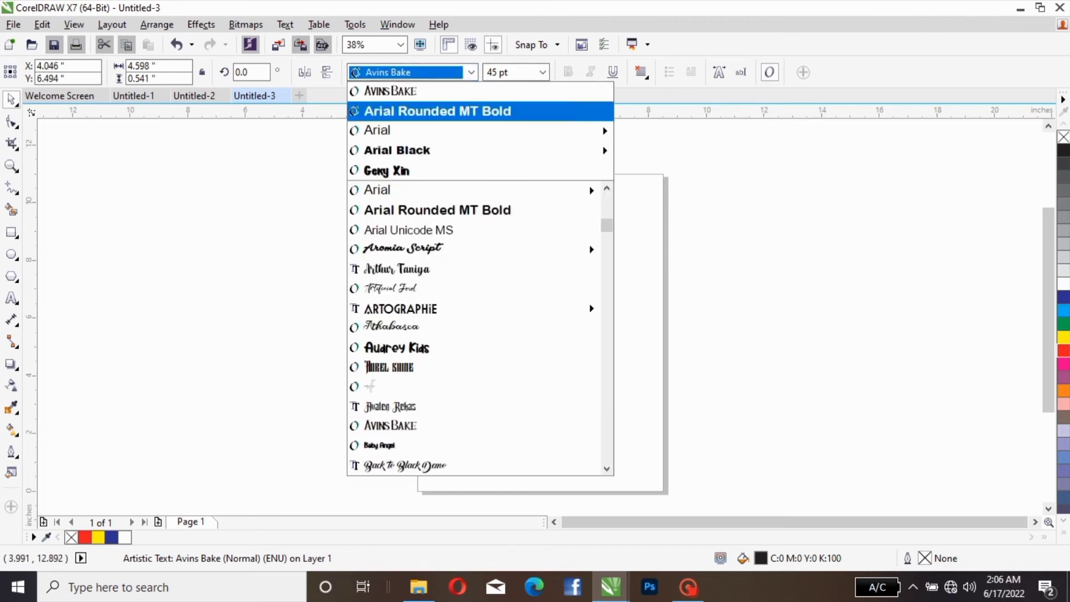
{"action": "mouse_move", "coordinate": [446, 130]}
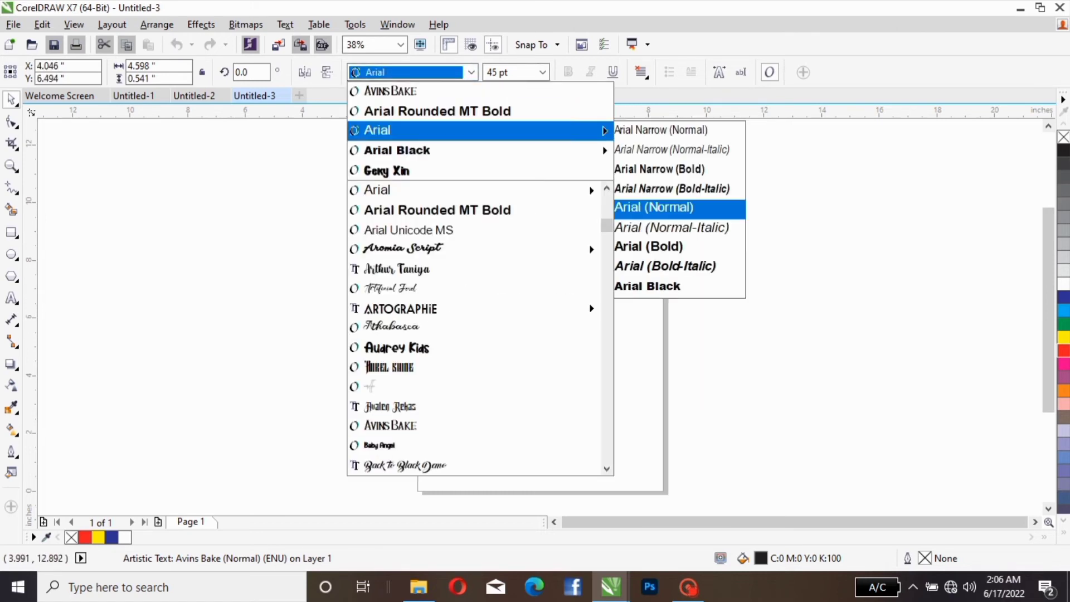
{"action": "left_click", "coordinate": [646, 208]}
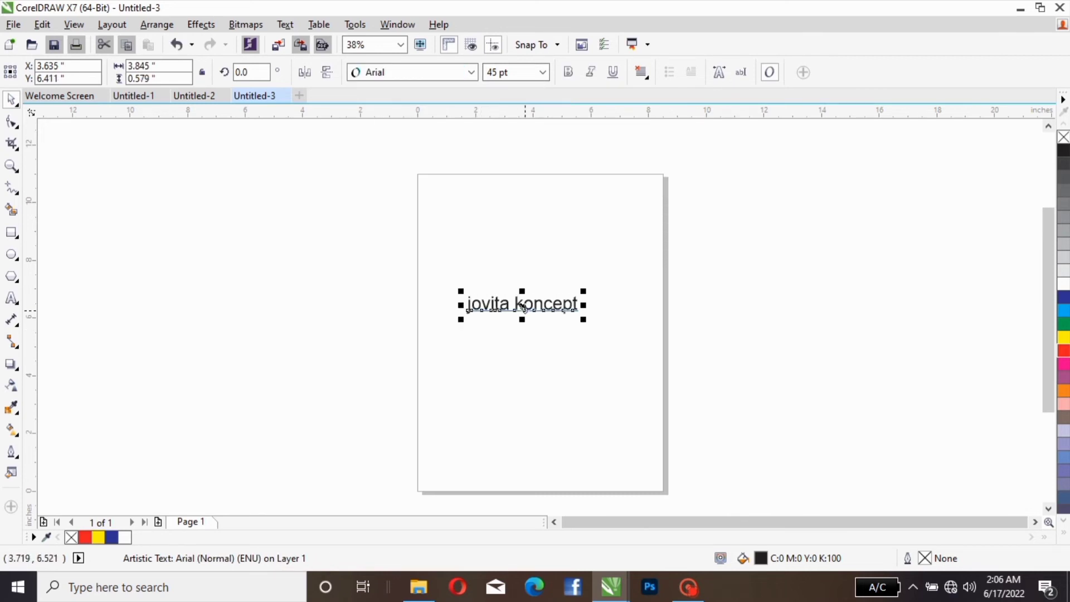
{"action": "left_click_drag", "start_coordinate": [521, 305], "coordinate": [503, 206]}
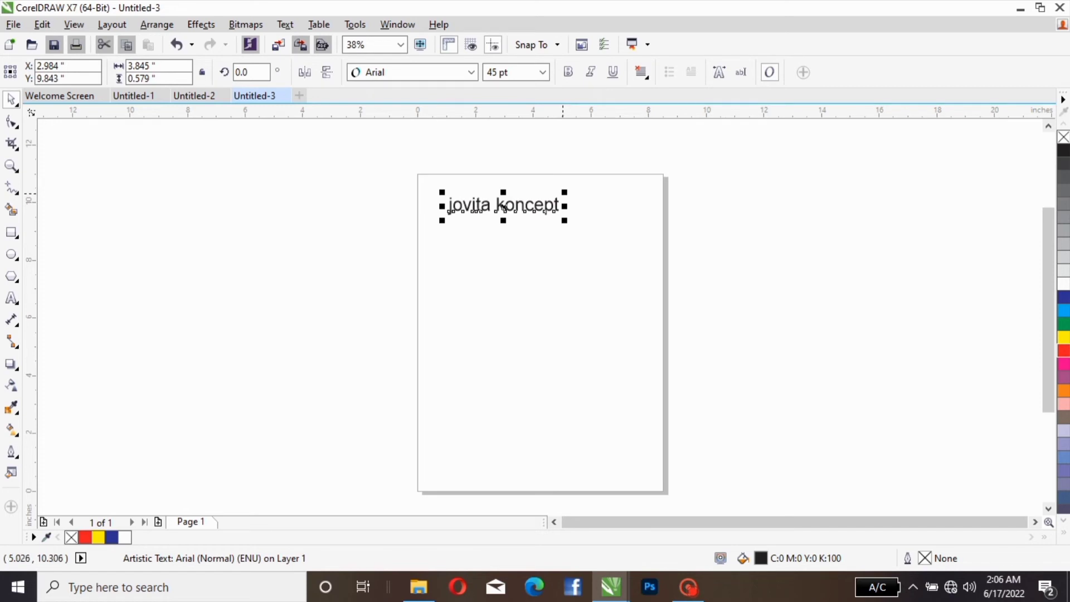
{"action": "left_click_drag", "start_coordinate": [564, 192], "coordinate": [593, 173]}
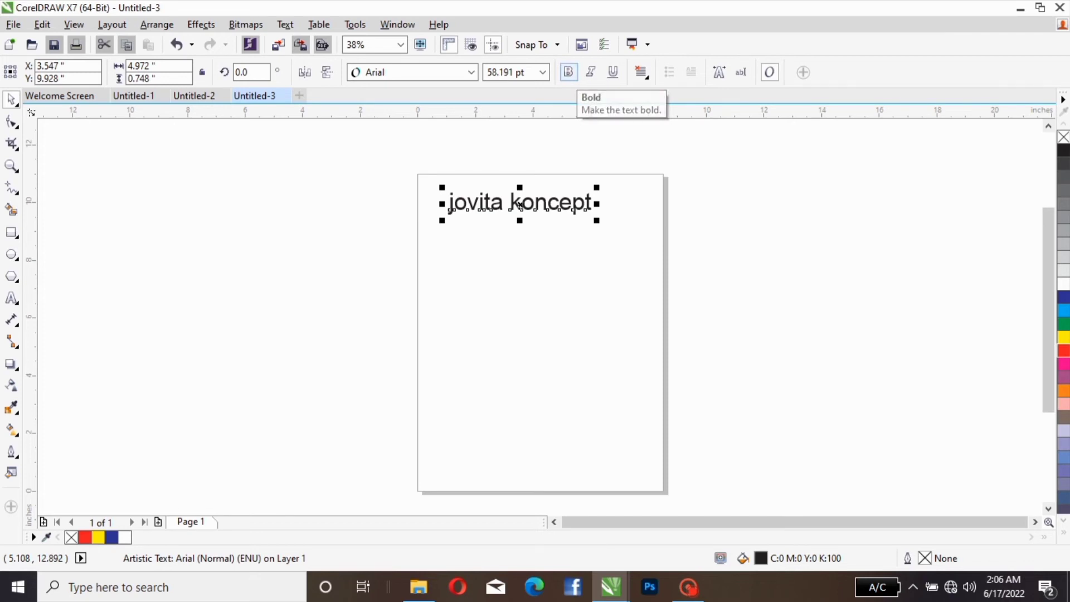
Step: Try bold on the "jovita koncept" text by toggling it on and off repeatedly, ending with normal weight
{"action": "left_click", "coordinate": [568, 71]}
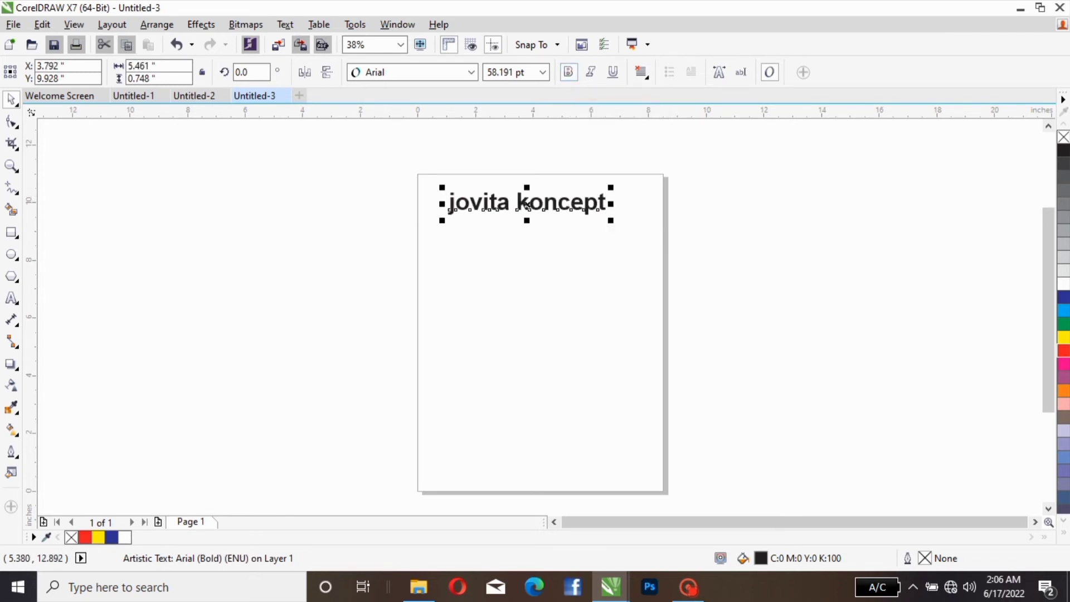
{"action": "left_click", "coordinate": [568, 72]}
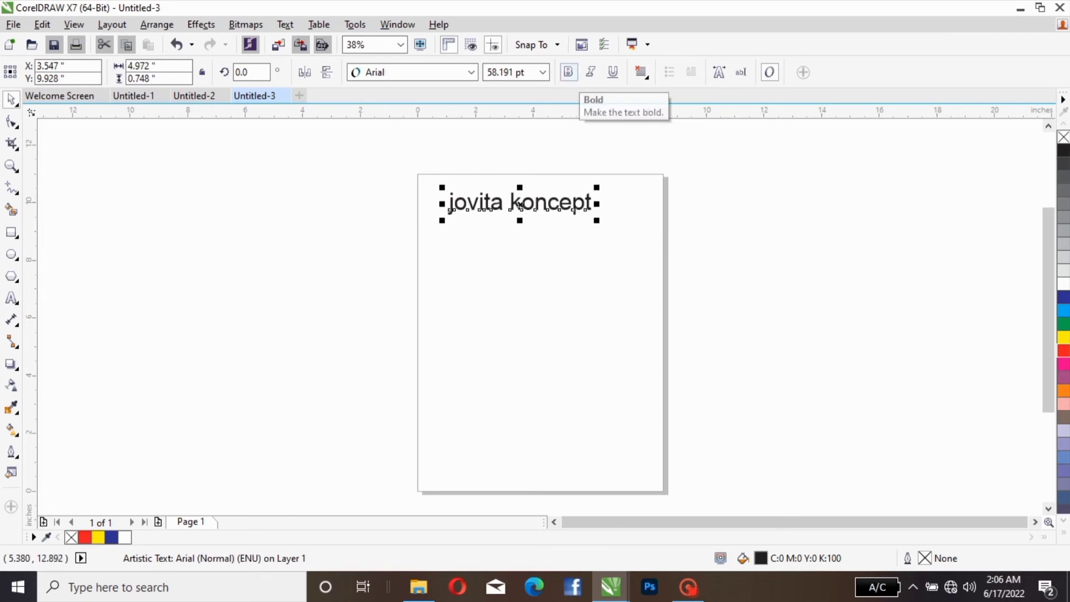
{"action": "left_click", "coordinate": [568, 72]}
{"action": "left_click", "coordinate": [568, 72]}
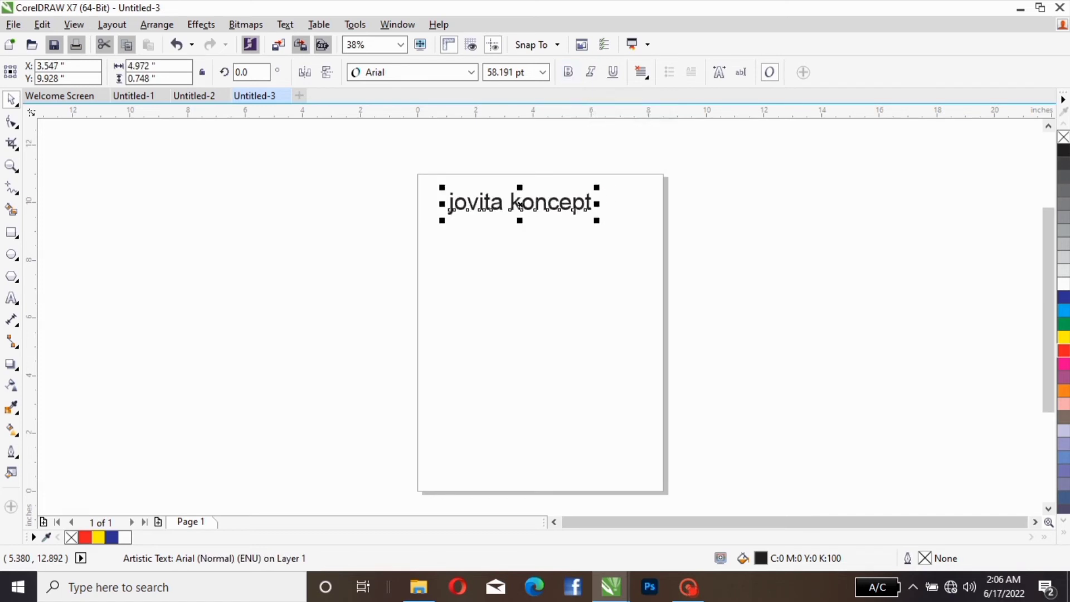
{"action": "left_click", "coordinate": [569, 72]}
{"action": "left_click", "coordinate": [568, 72]}
{"action": "left_click", "coordinate": [568, 72]}
{"action": "left_click", "coordinate": [568, 72]}
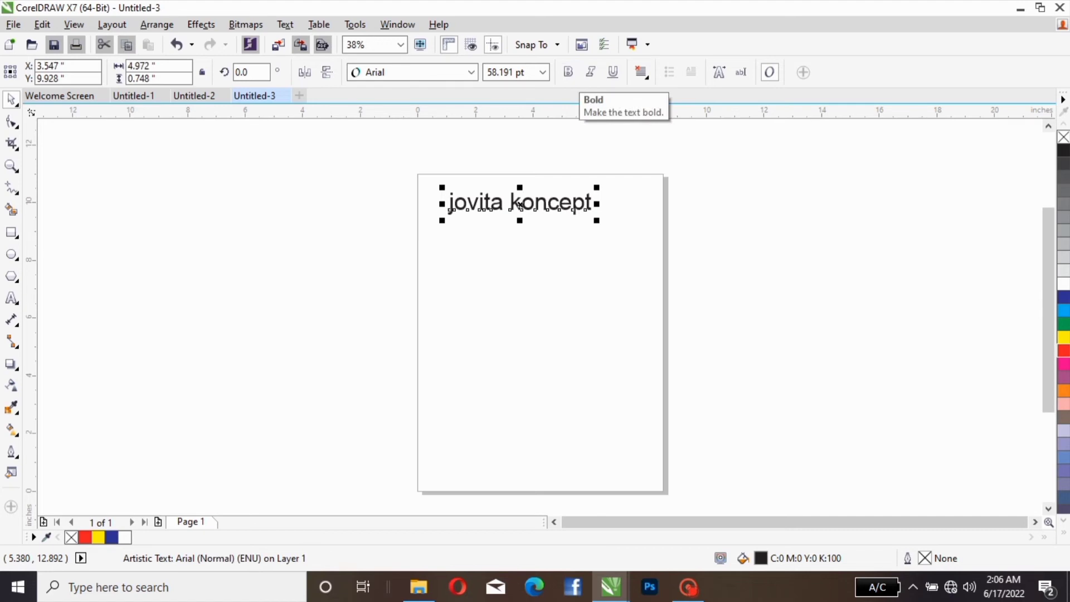
Step: Move the text to about X 4.56, Y 9.26 inches and toggle italic on and off, ending with italic on
{"action": "left_click_drag", "start_coordinate": [520, 204], "coordinate": [548, 223]}
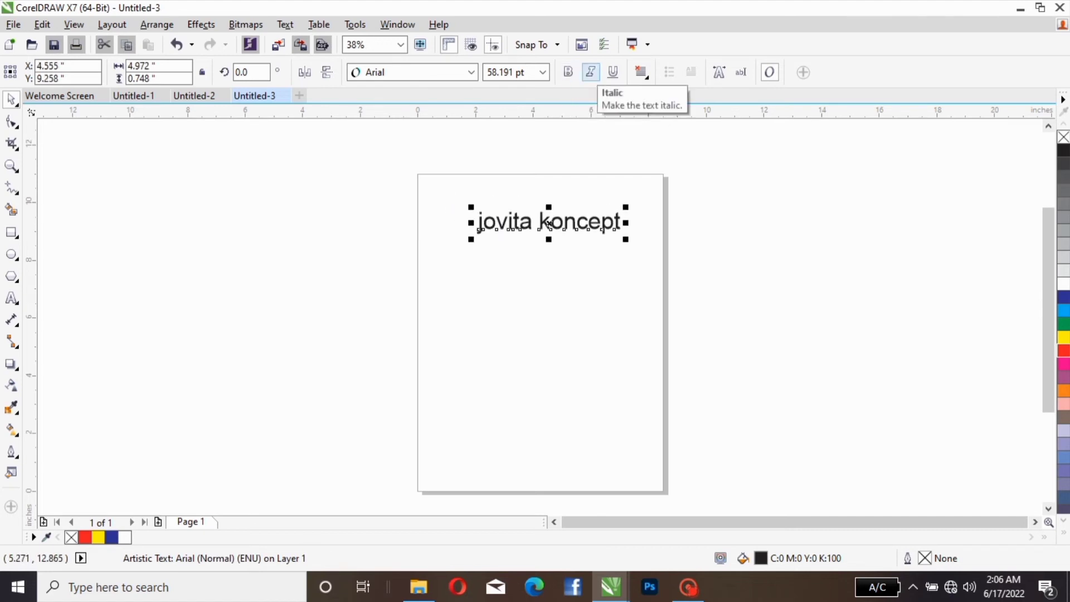
{"action": "left_click", "coordinate": [590, 72]}
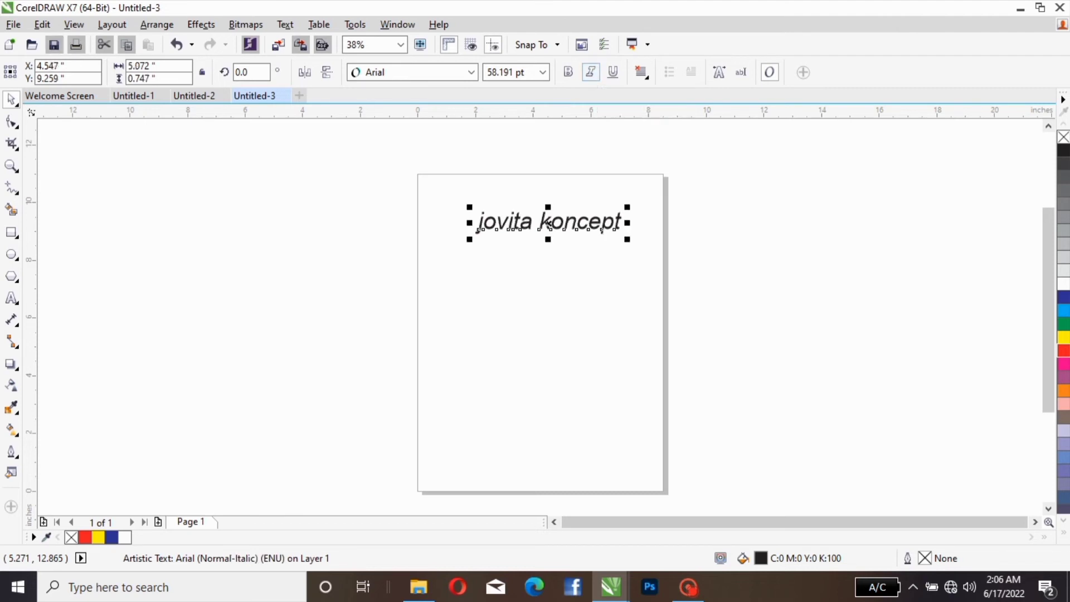
{"action": "left_click", "coordinate": [590, 72]}
{"action": "left_click", "coordinate": [590, 71]}
{"action": "left_click", "coordinate": [590, 72]}
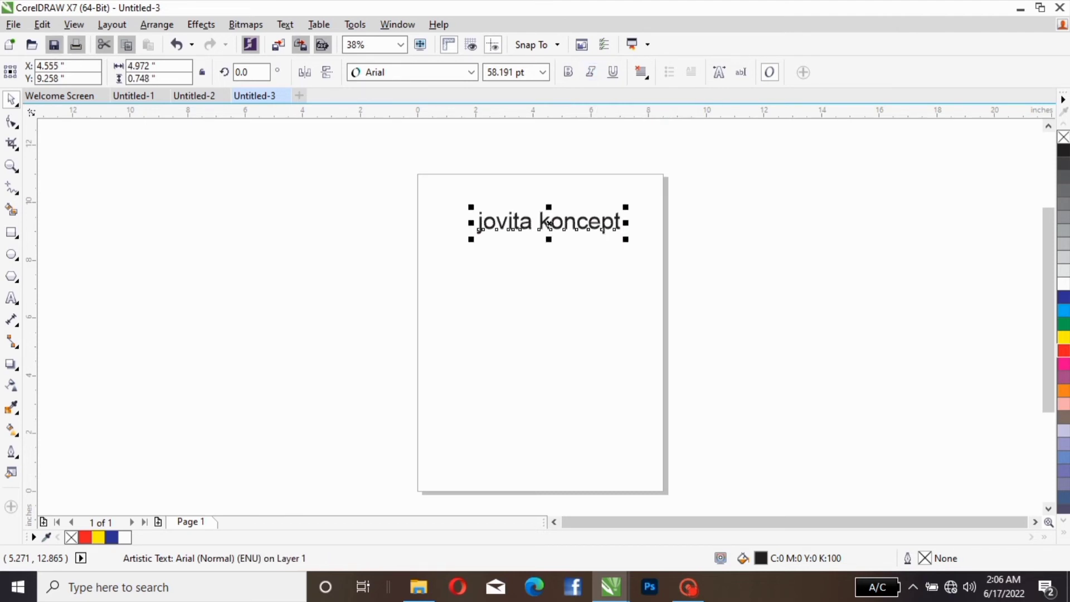
{"action": "key", "text": "ctrl+i"}
{"action": "key", "text": "ctrl+i"}
{"action": "key", "text": "ctrl+i"}
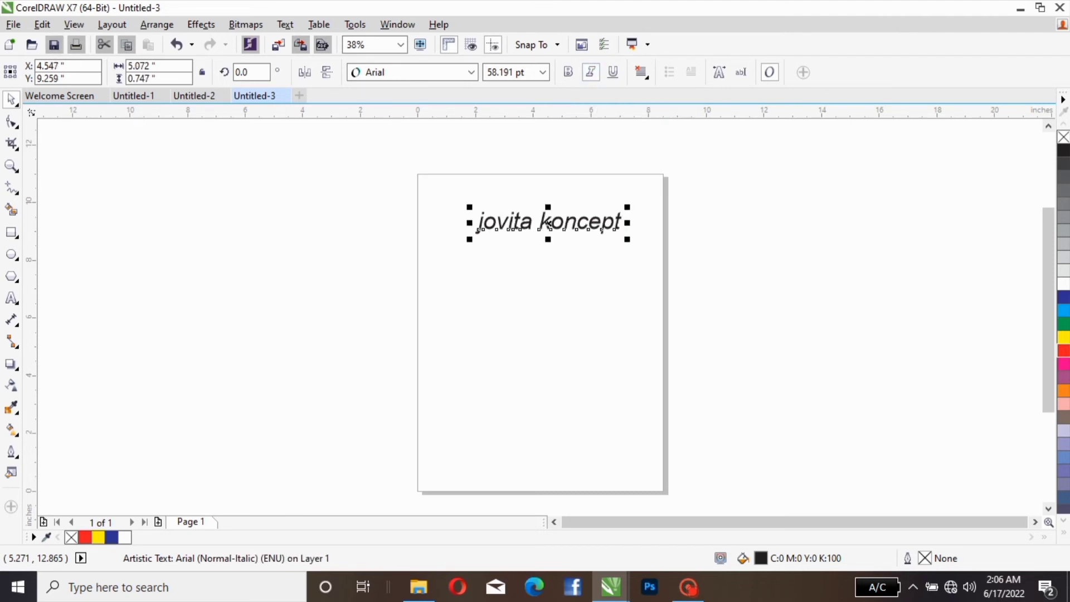
{"action": "key", "text": "ctrl+i"}
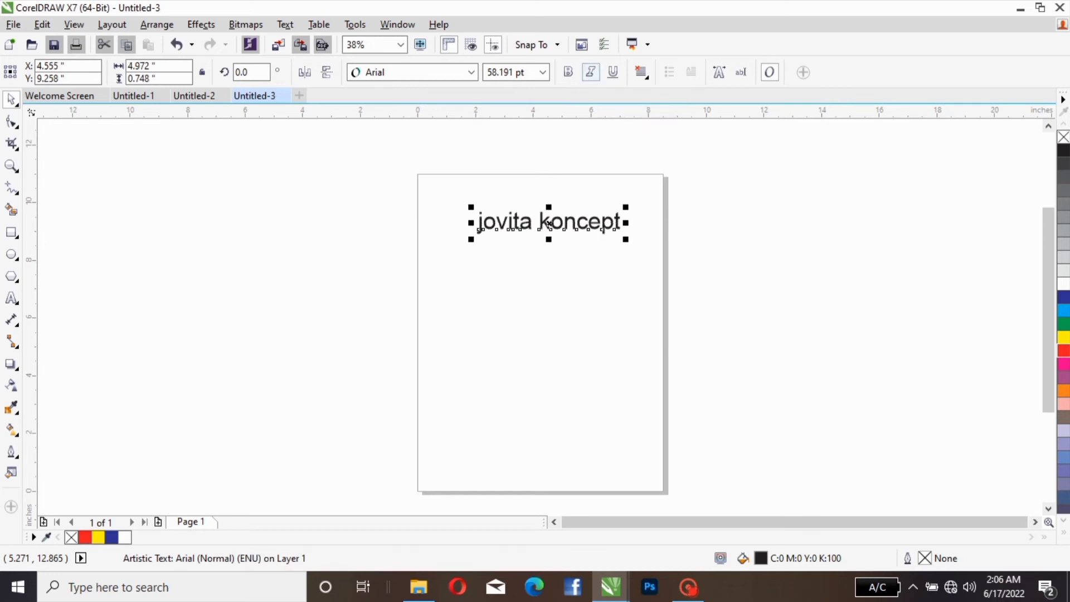
{"action": "key", "text": "ctrl+i"}
Step: Try underlining the italic text by toggling underline on and off, ending without an underline
{"action": "key", "text": "ctrl+u"}
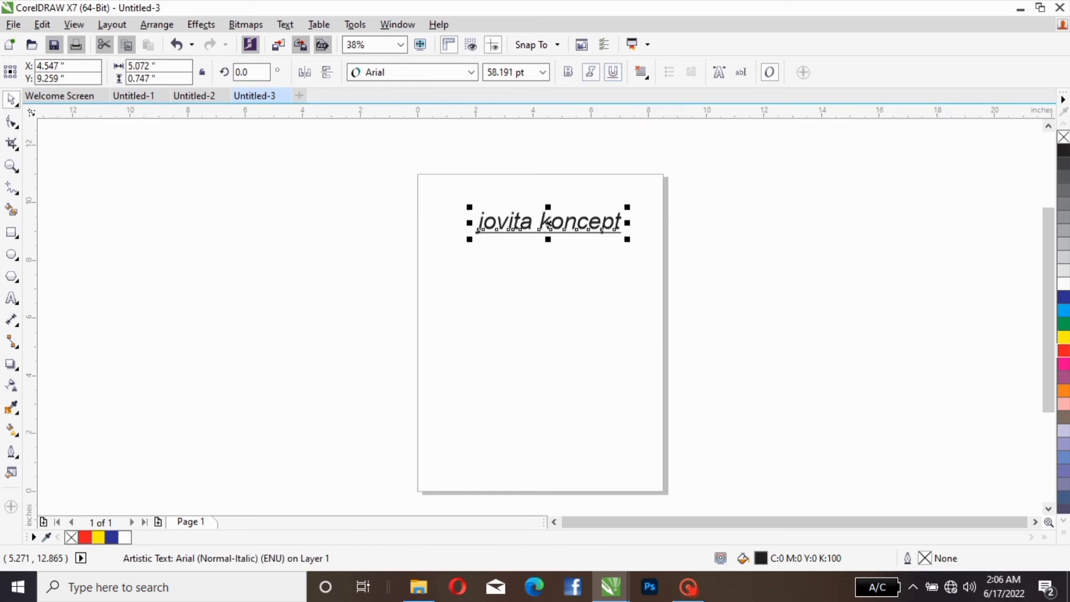
{"action": "key", "text": "ctrl+u"}
{"action": "key", "text": "ctrl+u"}
{"action": "key", "text": "ctrl+u"}
{"action": "key", "text": "ctrl+u"}
{"action": "key", "text": "ctrl+u"}
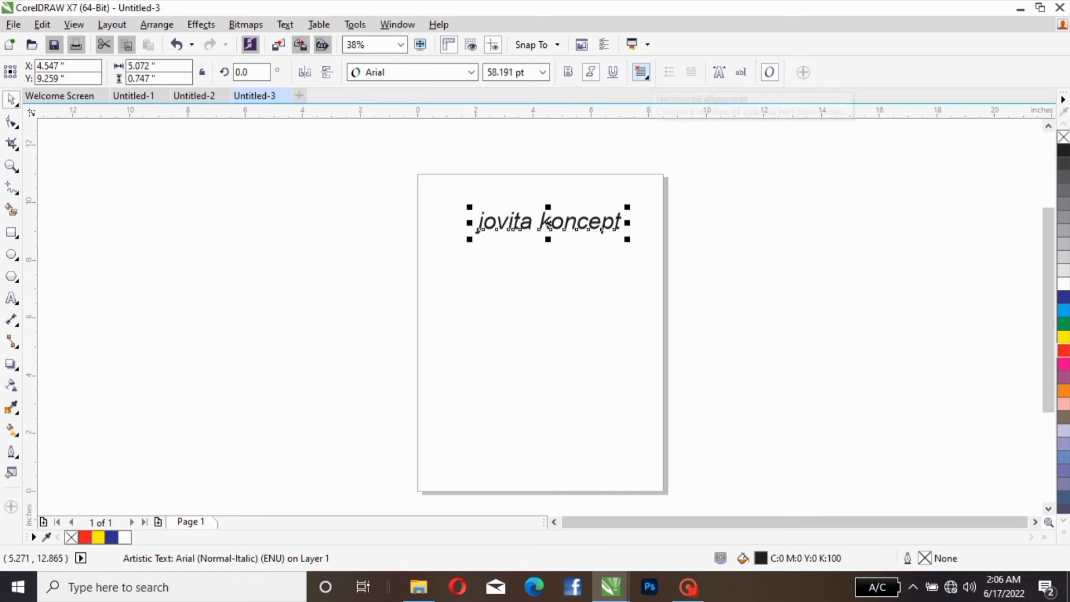
Step: Set the text's horizontal alignment to Left and preview the alignment options through Force Justify
{"action": "left_click", "coordinate": [640, 72]}
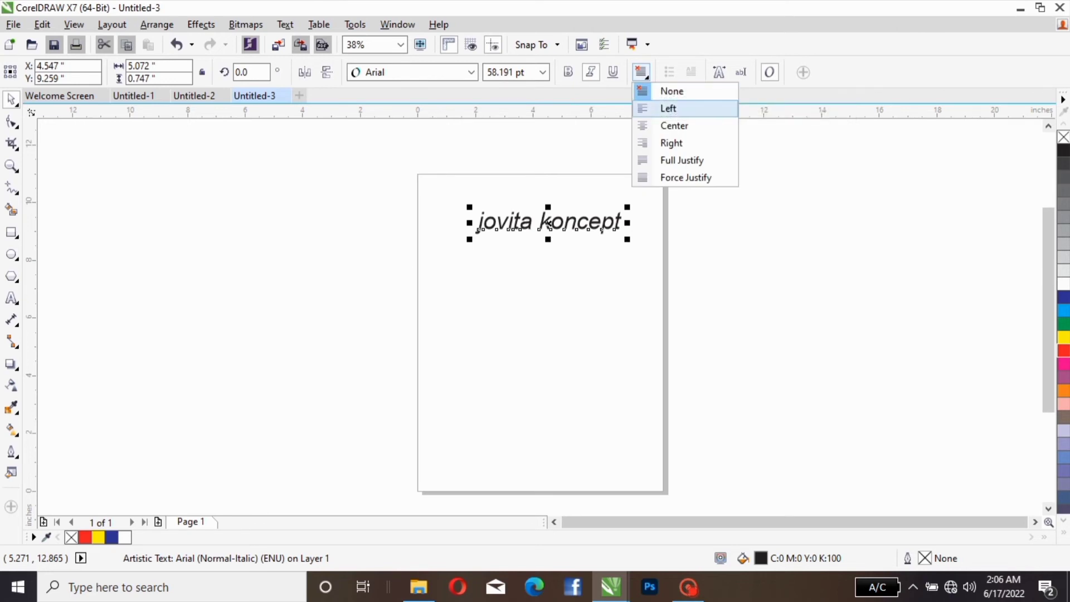
{"action": "left_click", "coordinate": [663, 108]}
{"action": "left_click", "coordinate": [641, 72]}
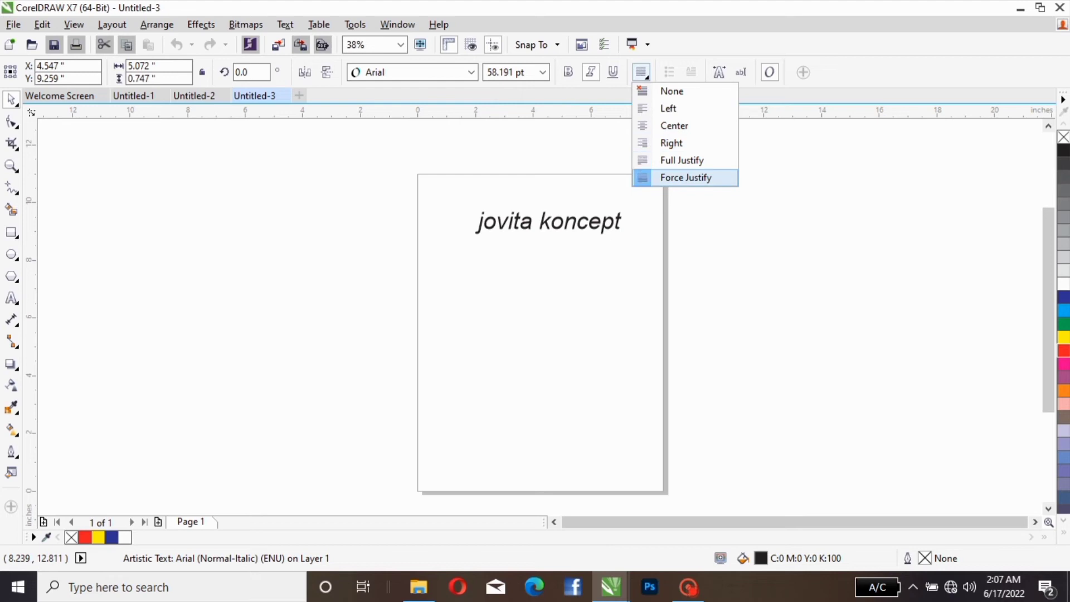
Step: Add a second line reading "beatiful class beginner" below "jovita koncept" in the same text object
{"action": "double_click", "coordinate": [614, 227]}
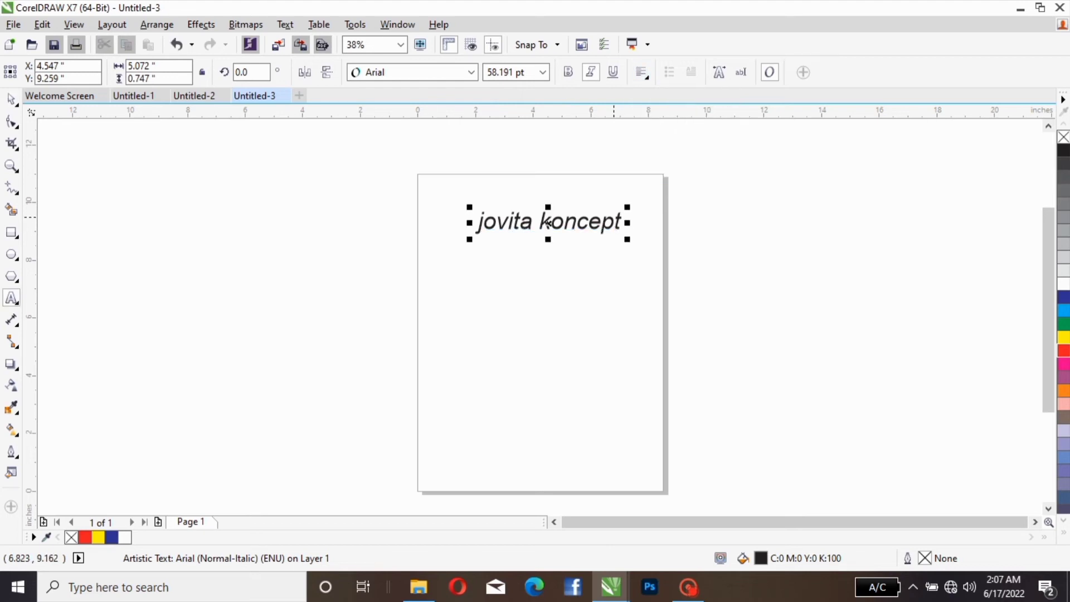
{"action": "key", "text": "Return"}
{"action": "type", "text": "bea"}
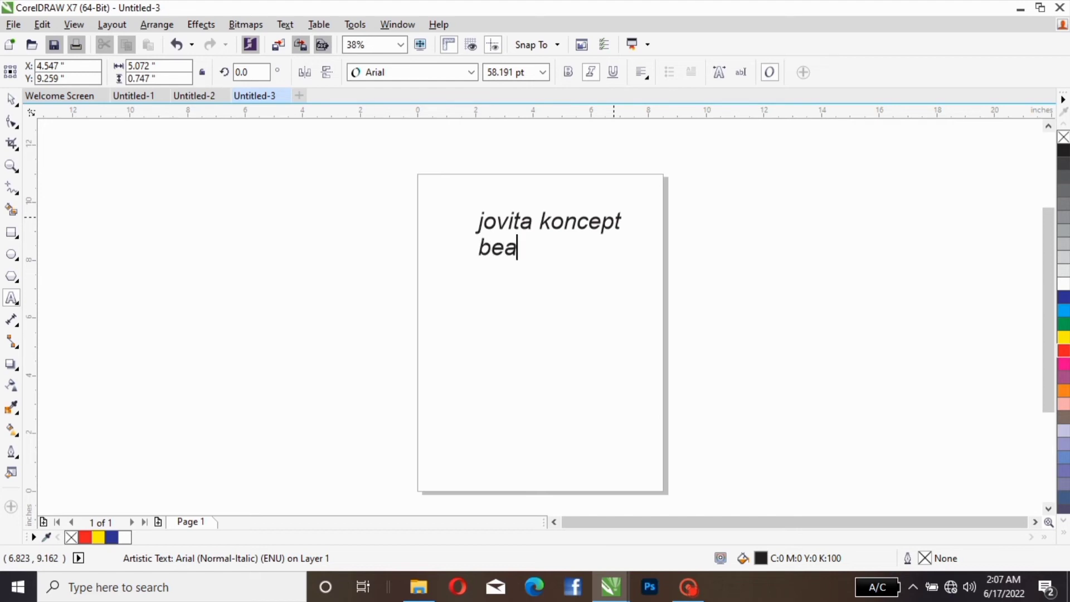
{"action": "type", "text": "tiful c"}
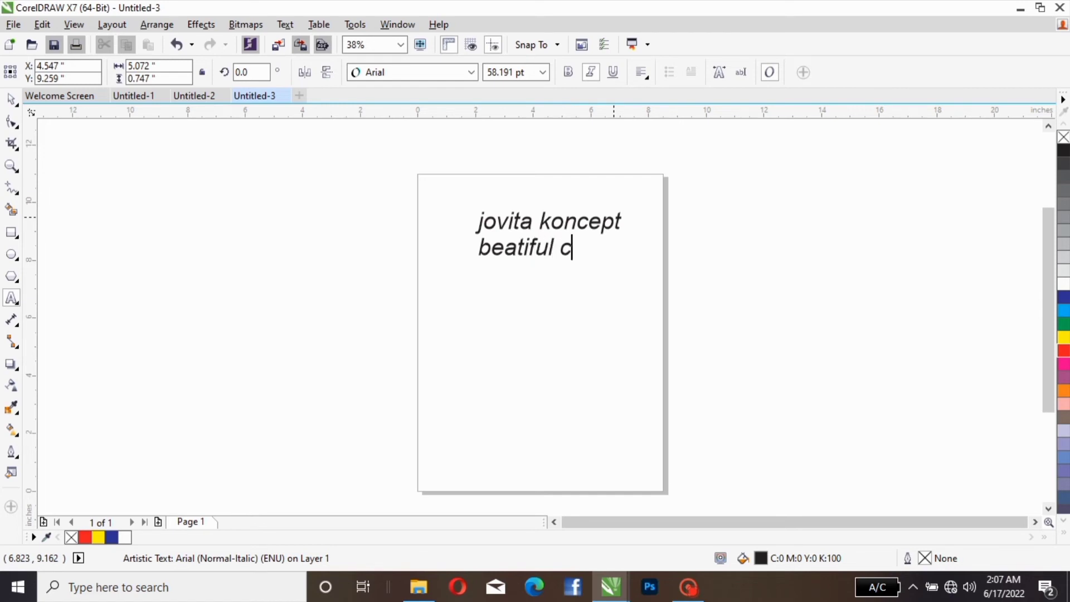
{"action": "type", "text": "lass"}
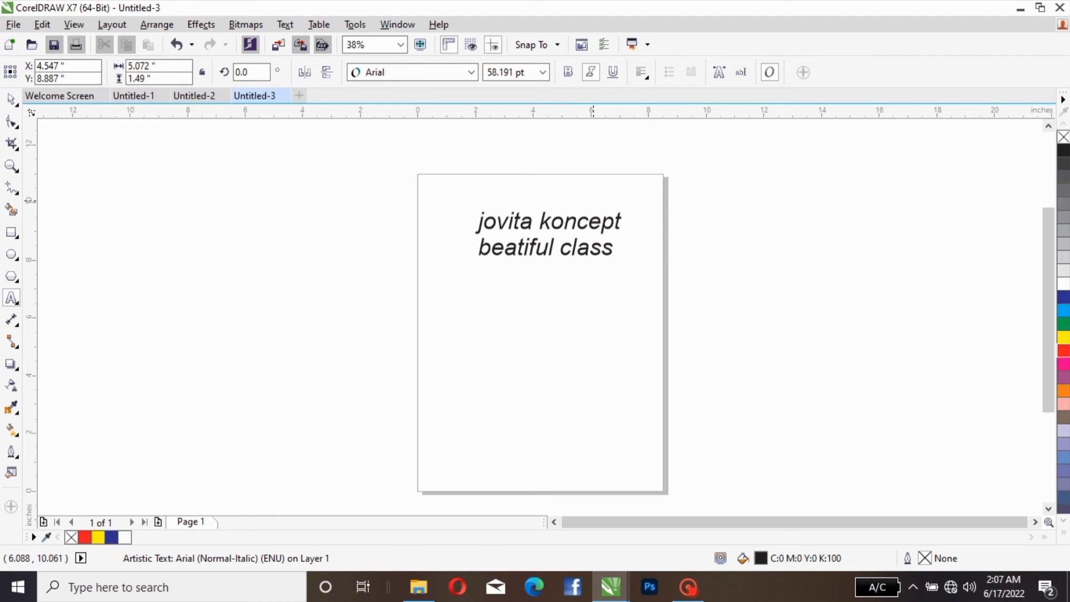
{"action": "type", "text": " begg"}
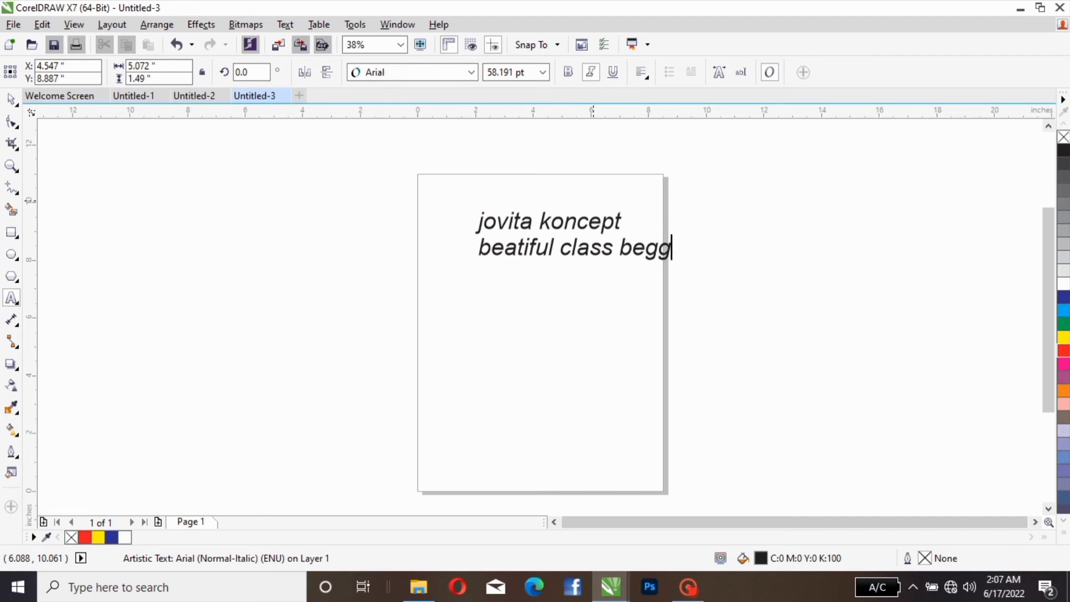
{"action": "key", "text": "BackSpace"}
{"action": "type", "text": "ier"}
{"action": "key", "text": "BackSpace"}
{"action": "key", "text": "BackSpace"}
{"action": "type", "text": "nner"}
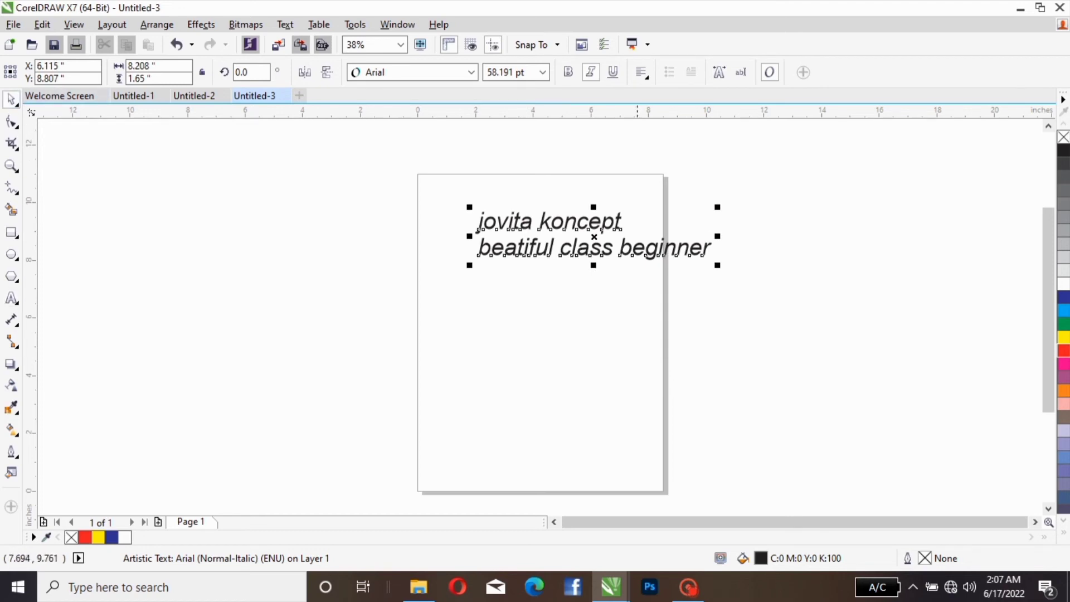
Step: Set the two-line text's horizontal alignment to Left and reposition the text at about X 4.48, Y 6.82 inches
{"action": "left_click_drag", "start_coordinate": [595, 238], "coordinate": [552, 226]}
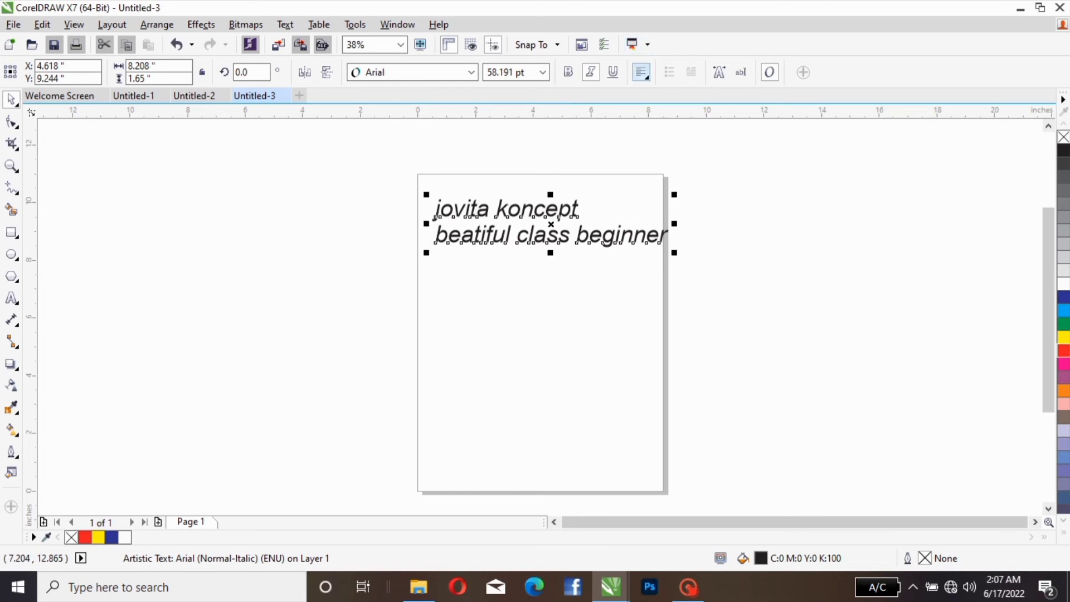
{"action": "left_click", "coordinate": [642, 72]}
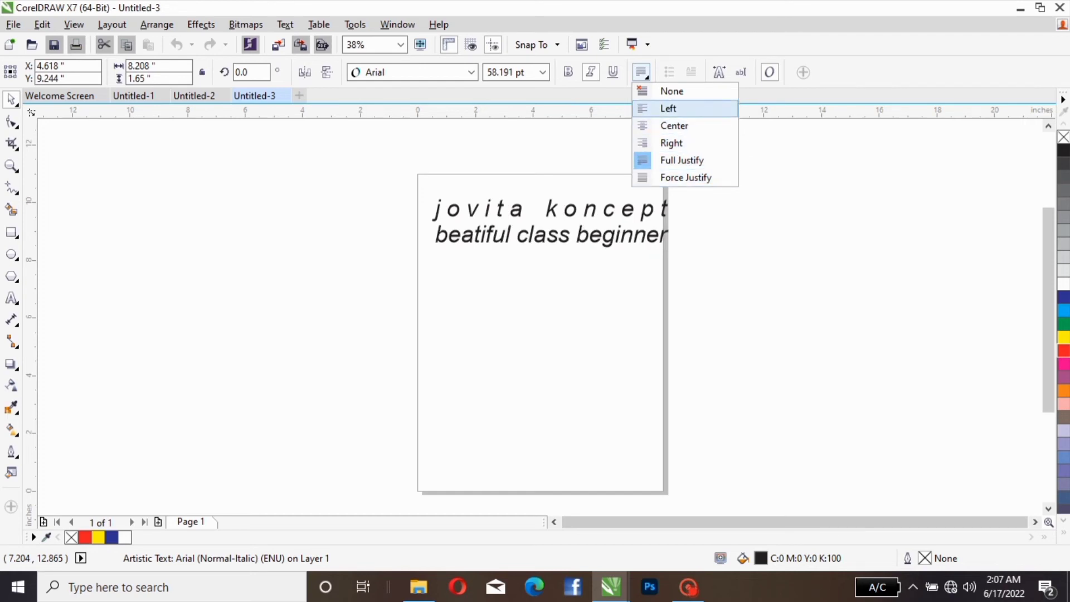
{"action": "left_click", "coordinate": [668, 108]}
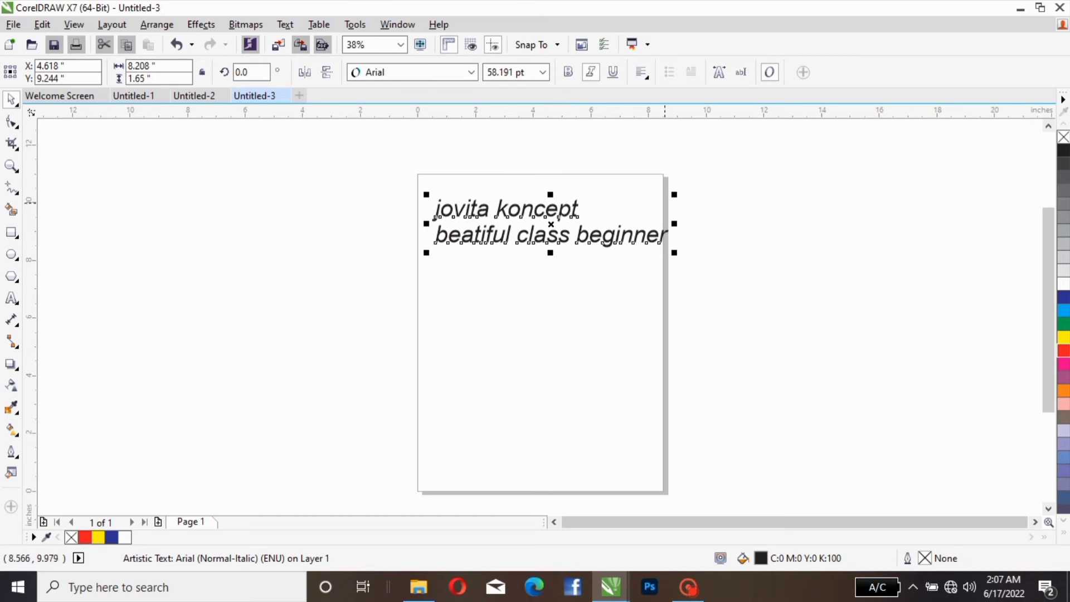
{"action": "left_click_drag", "start_coordinate": [551, 224], "coordinate": [547, 294]}
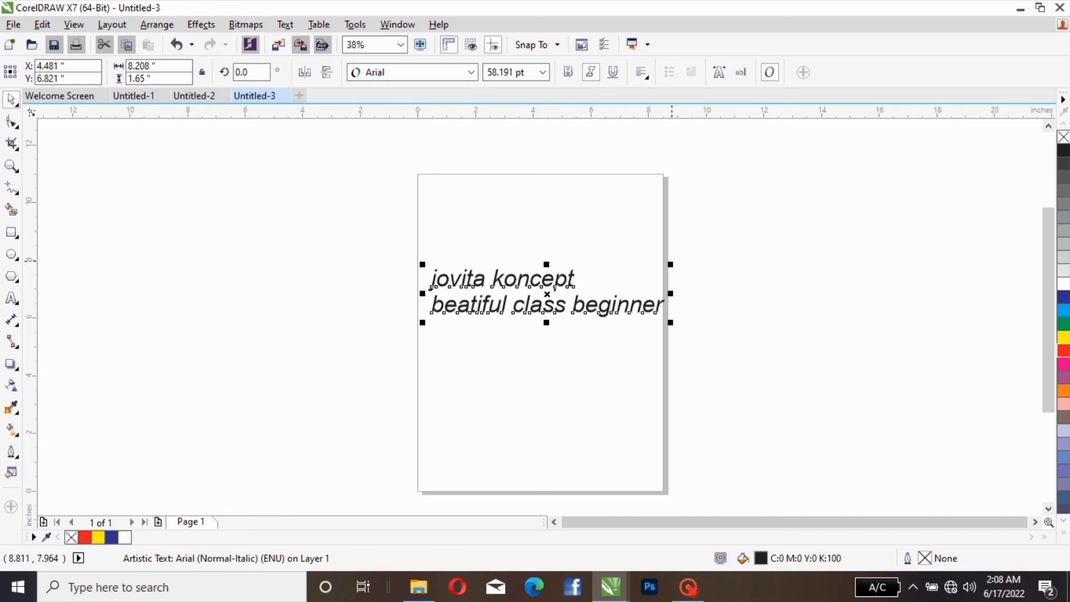
Step: Scale and stretch the two-line text to about 14.67 by 6.18 inches, and delete it from the page
{"action": "left_click_drag", "start_coordinate": [672, 260], "coordinate": [717, 183]}
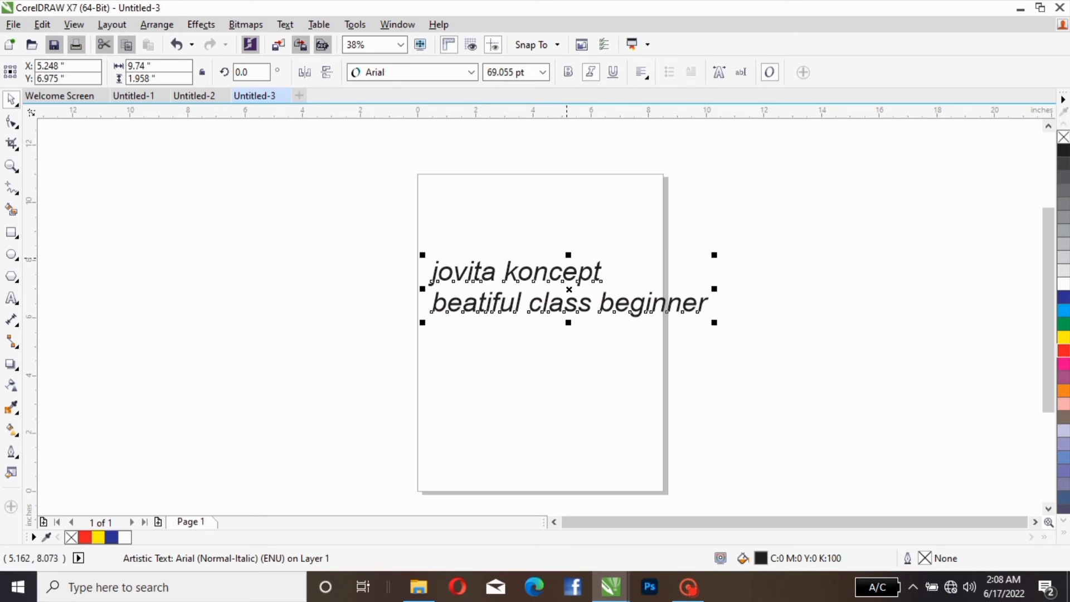
{"action": "left_click_drag", "start_coordinate": [566, 257], "coordinate": [578, 176]}
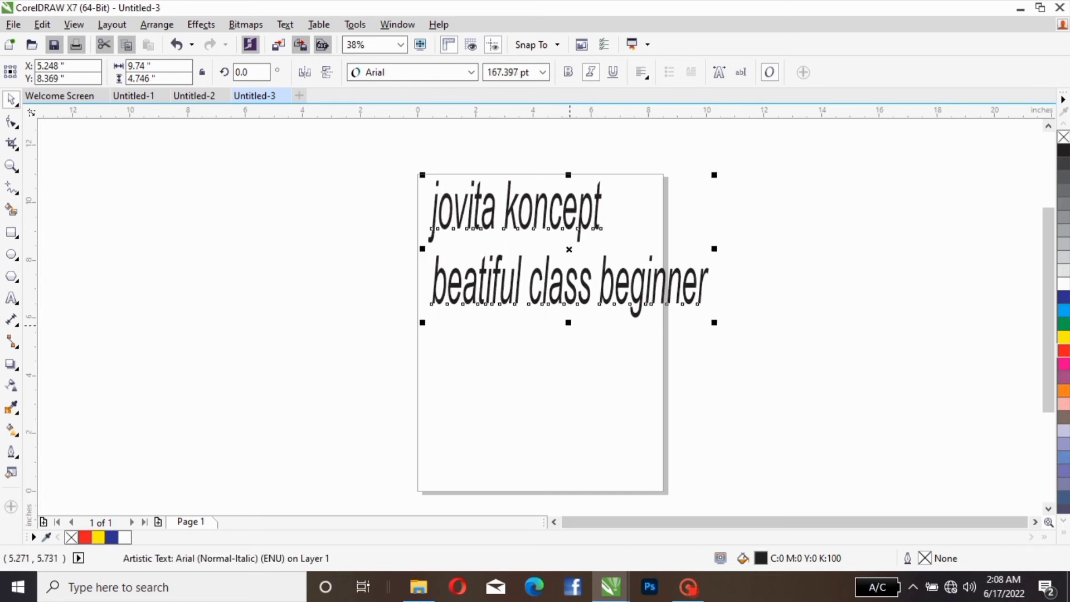
{"action": "left_click_drag", "start_coordinate": [568, 322], "coordinate": [569, 364]}
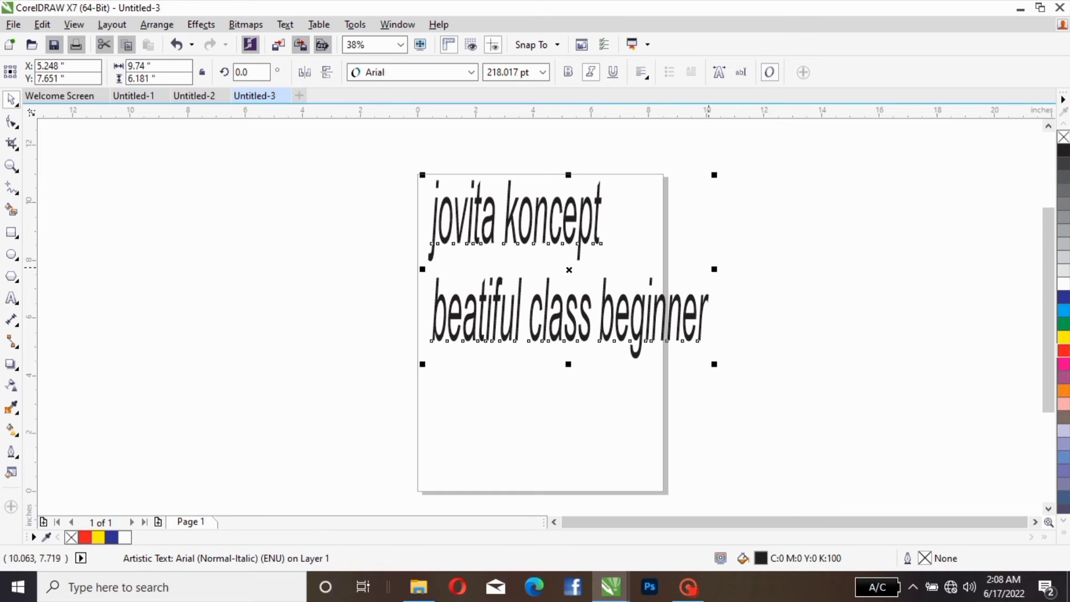
{"action": "left_click_drag", "start_coordinate": [714, 269], "coordinate": [856, 269]}
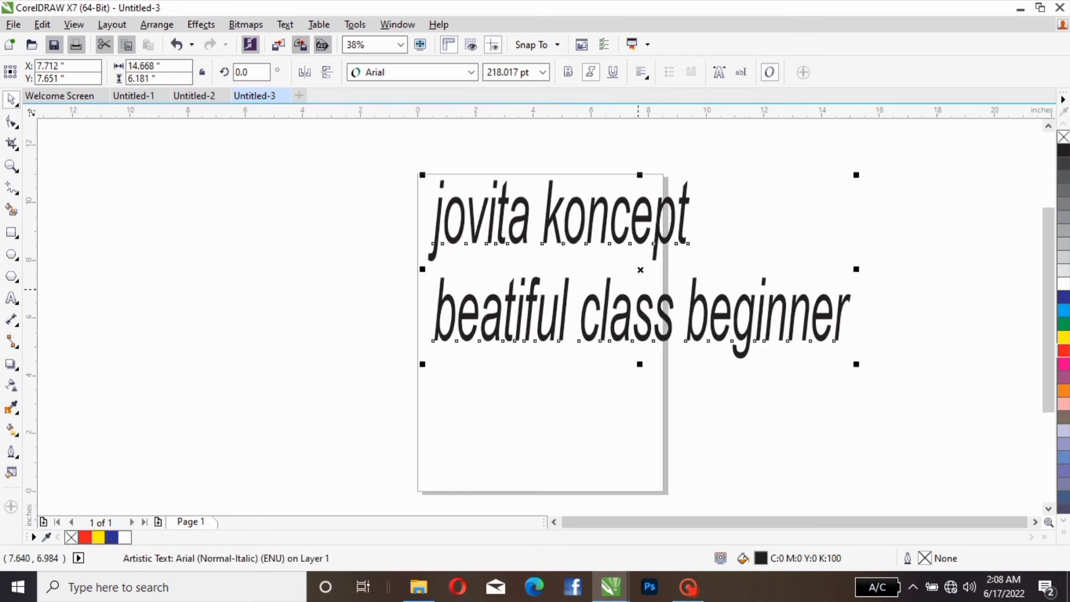
{"action": "key", "text": "Delete"}
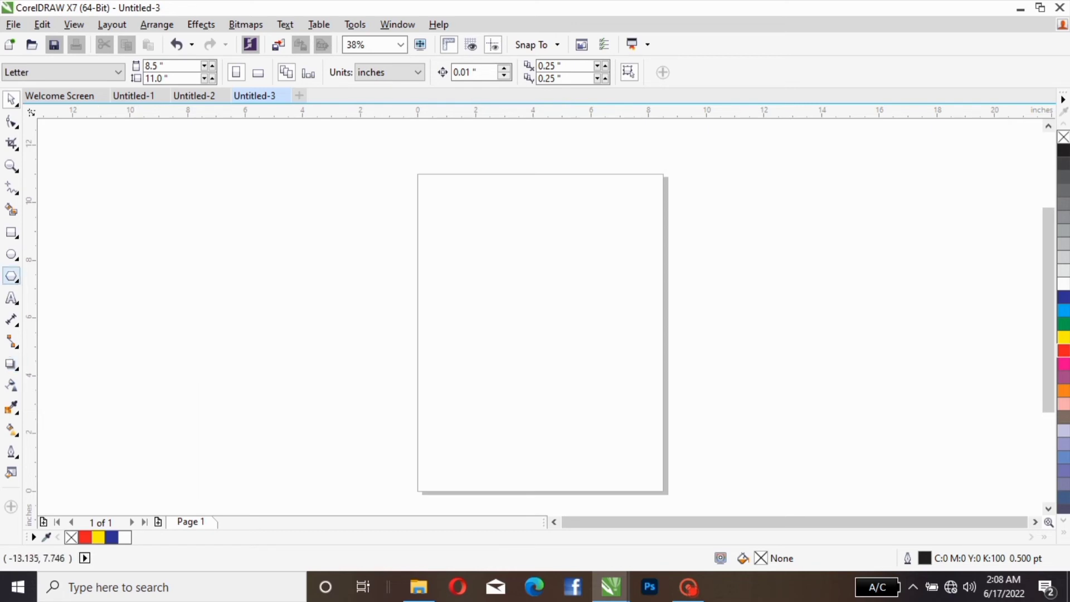
Step: Draw a blue-filled ellipse about 6.29 by 6.07 inches, centred at about X 3.99, Y 6.19 inches
{"action": "left_click", "coordinate": [12, 254]}
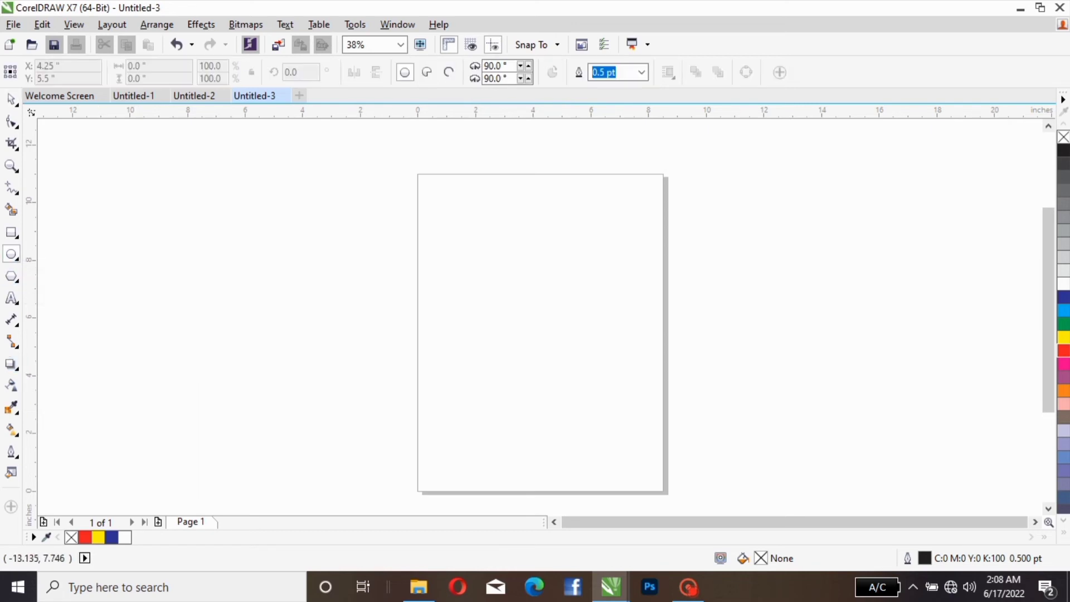
{"action": "left_click_drag", "start_coordinate": [480, 232], "coordinate": [663, 406]}
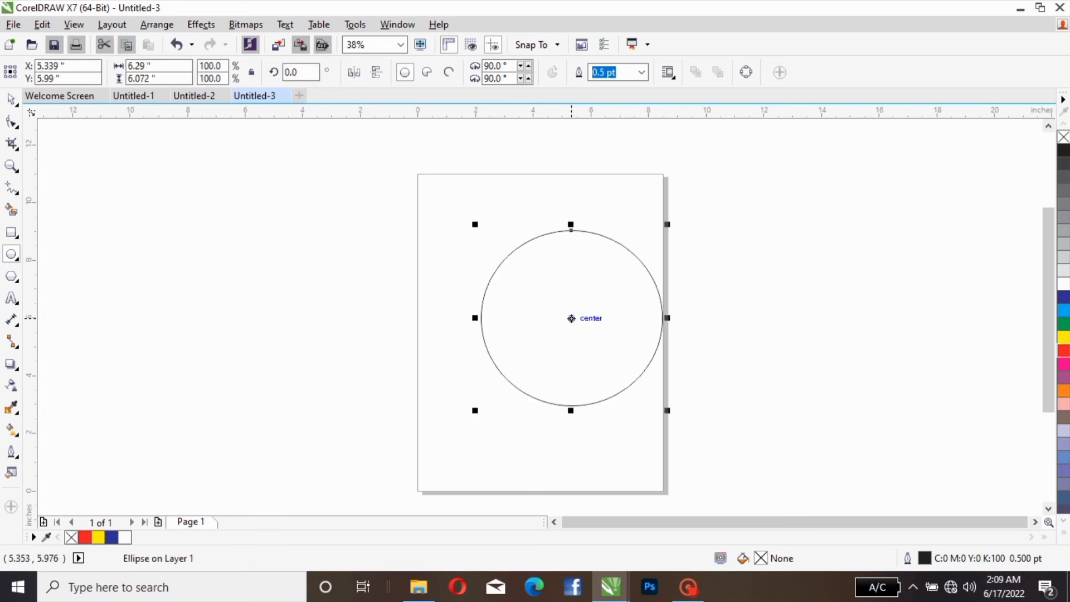
{"action": "left_click_drag", "start_coordinate": [571, 318], "coordinate": [533, 312]}
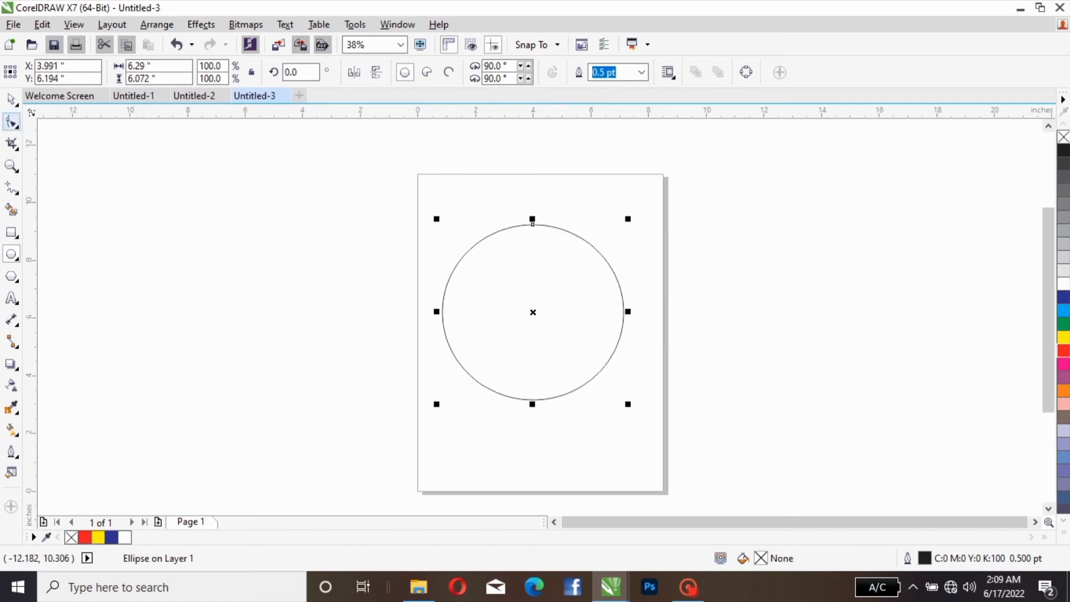
{"action": "left_click", "coordinate": [11, 99]}
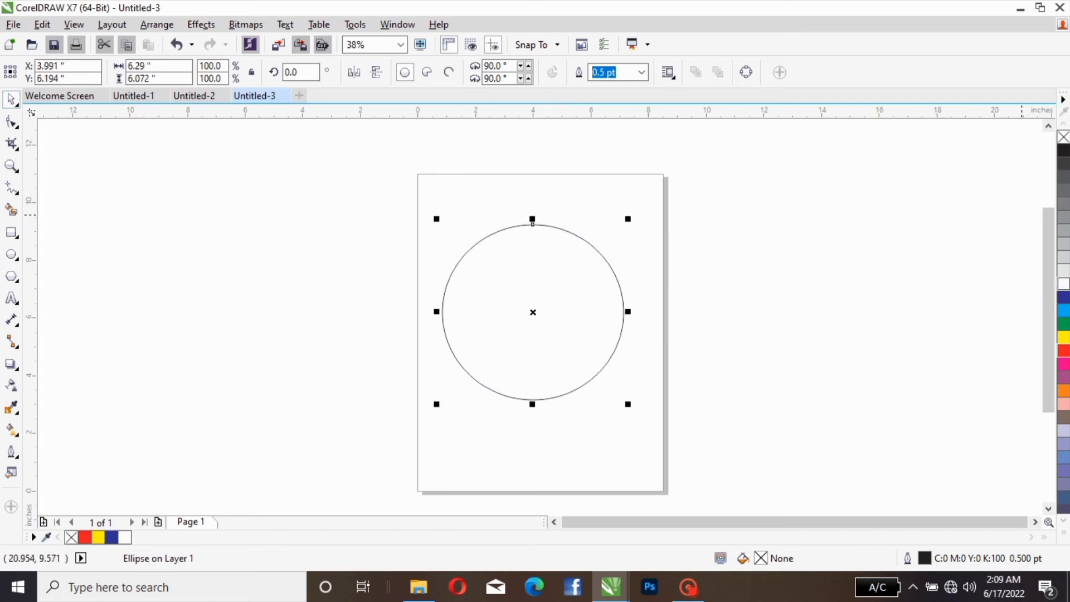
{"action": "left_click", "coordinate": [1063, 297]}
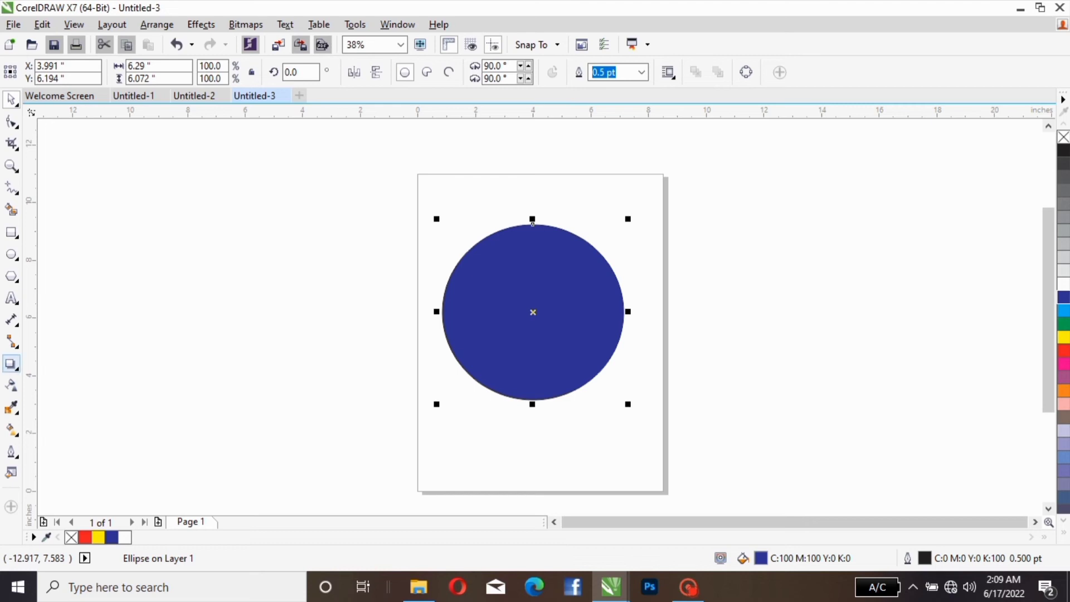
Step: Add a horizontal drop shadow to the blue ellipse and vary its opacity, first to 91 and finally to 15
{"action": "left_click", "coordinate": [11, 364]}
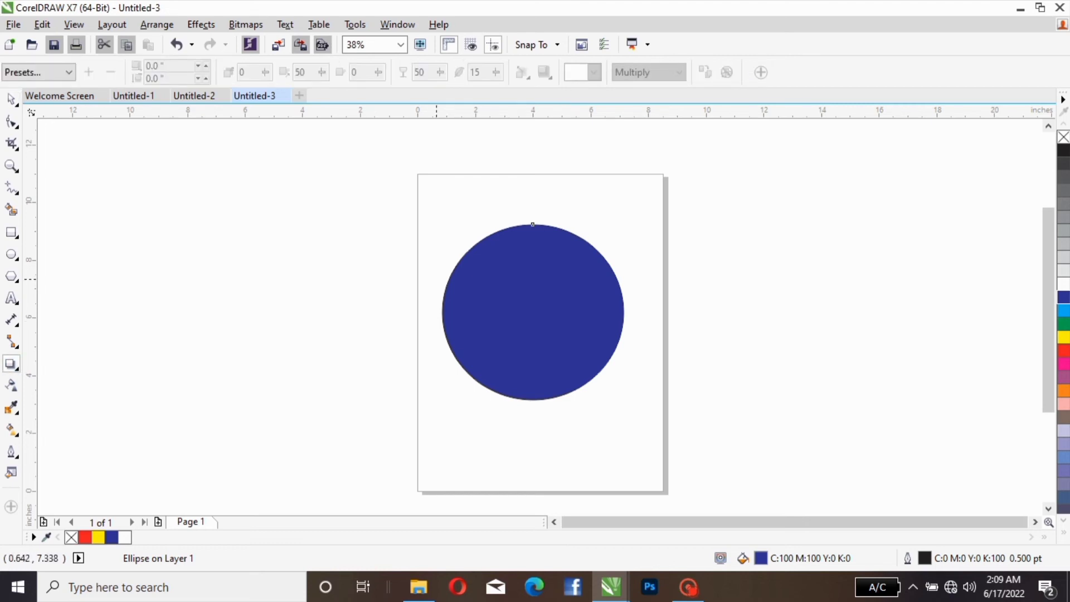
{"action": "left_click_drag", "start_coordinate": [440, 311], "coordinate": [623, 311]}
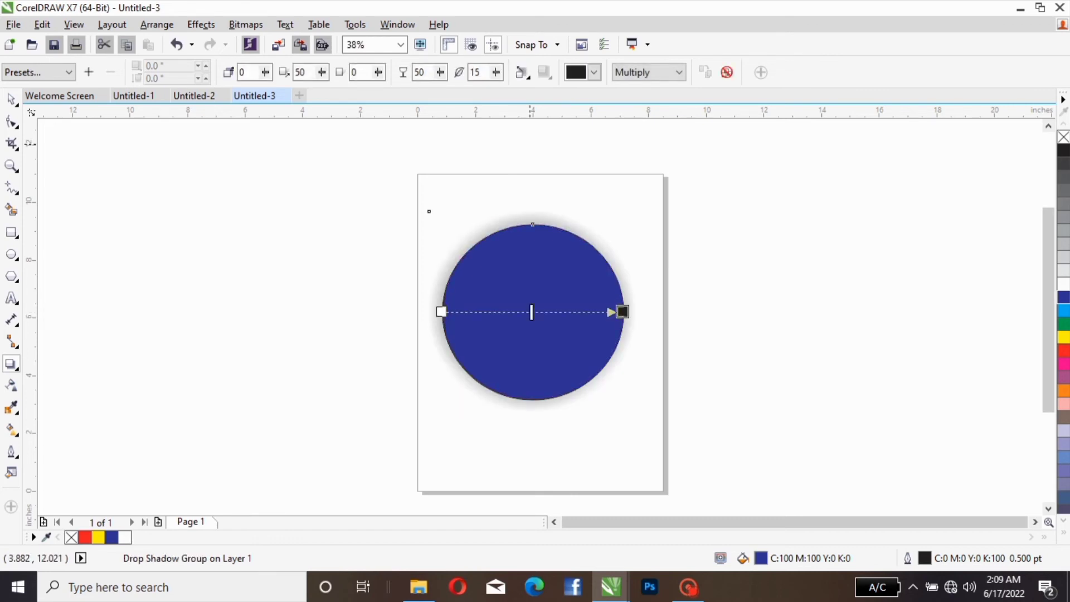
{"action": "scroll", "coordinate": [582, 254], "scroll_direction": "up", "scroll_amount": 2}
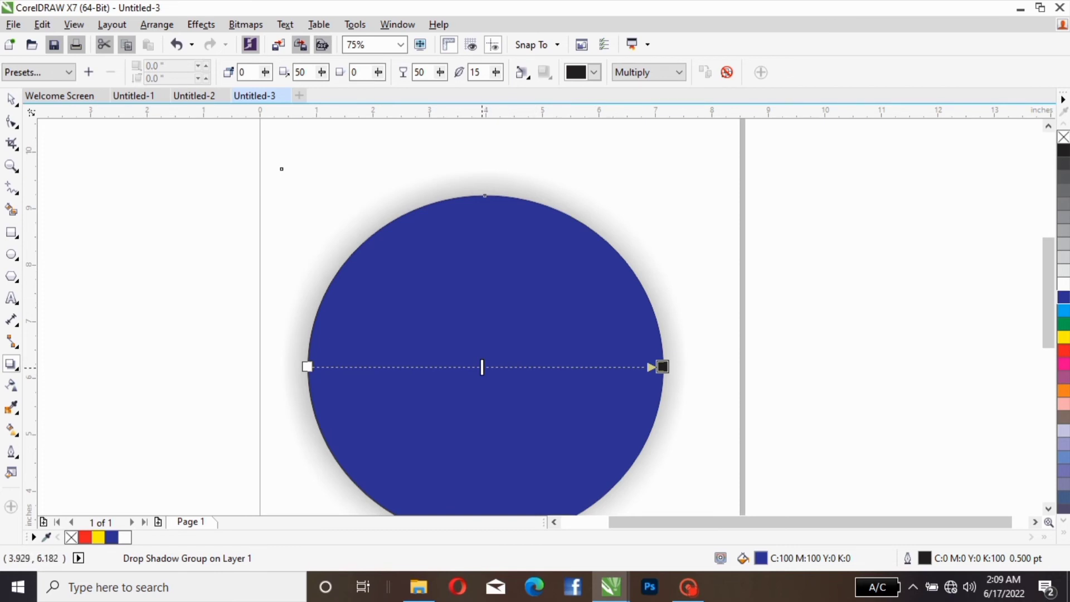
{"action": "left_click_drag", "start_coordinate": [482, 367], "coordinate": [304, 367]}
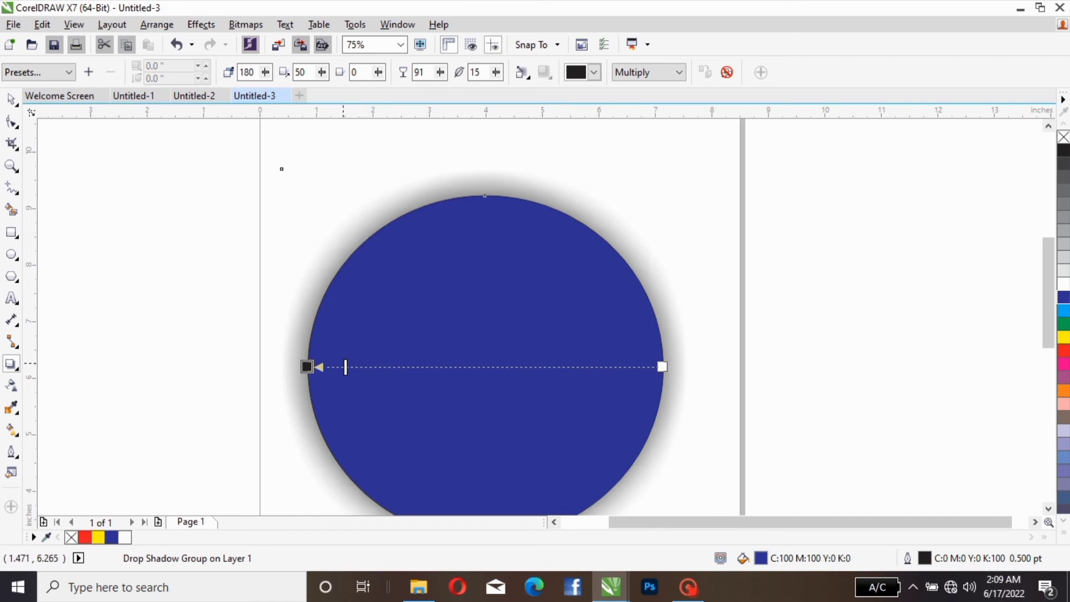
{"action": "left_click_drag", "start_coordinate": [346, 367], "coordinate": [611, 366]}
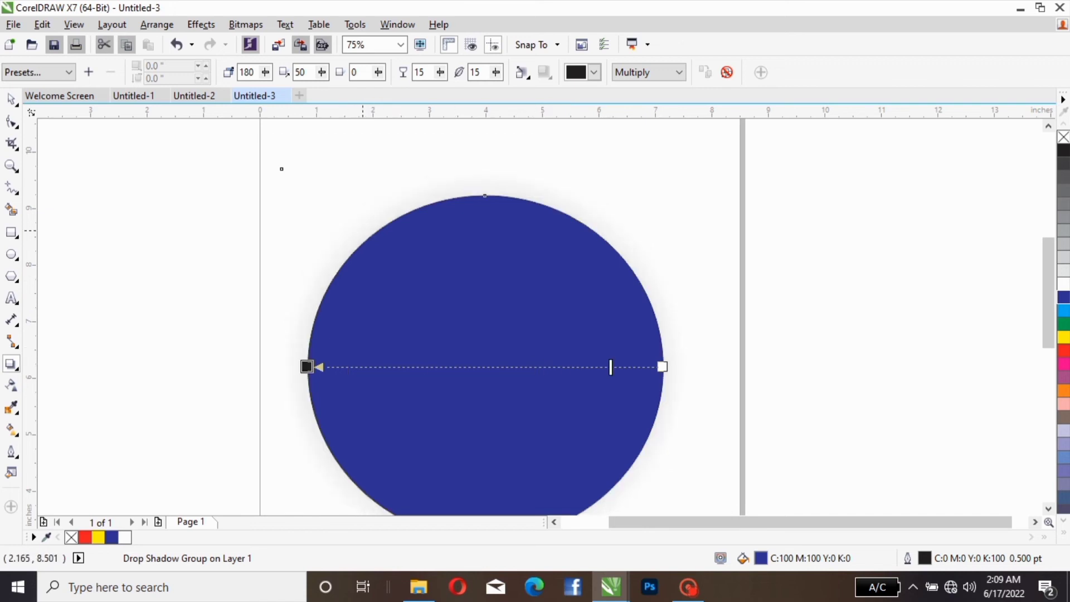
Step: Delete the blue ellipse with its drop shadow and briefly show the Transparency tool's options
{"action": "left_click", "coordinate": [12, 98]}
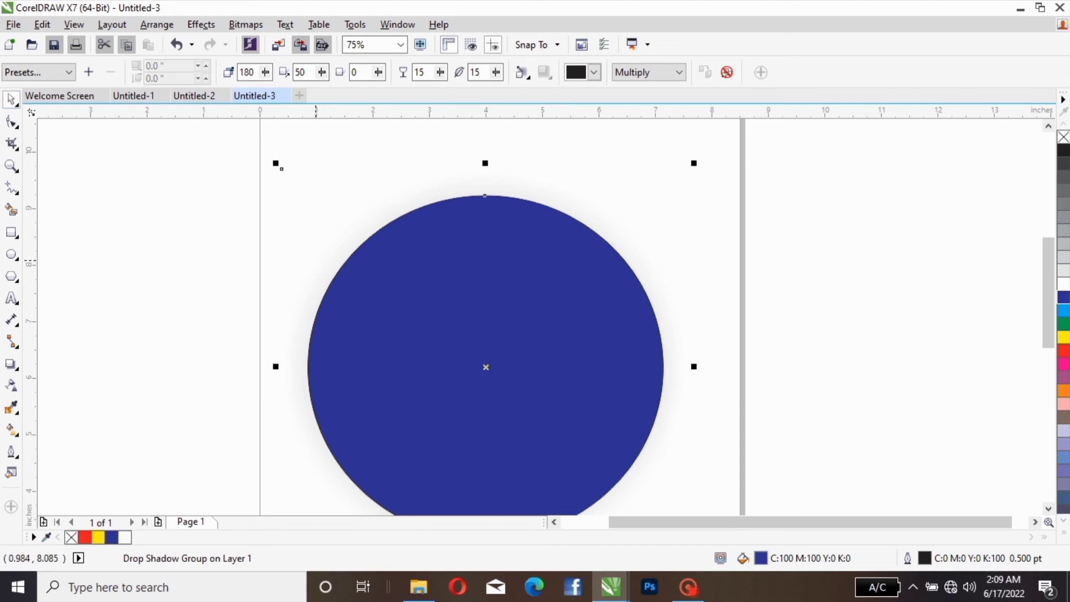
{"action": "left_click_drag", "start_coordinate": [384, 257], "coordinate": [423, 231]}
{"action": "key", "text": "Delete"}
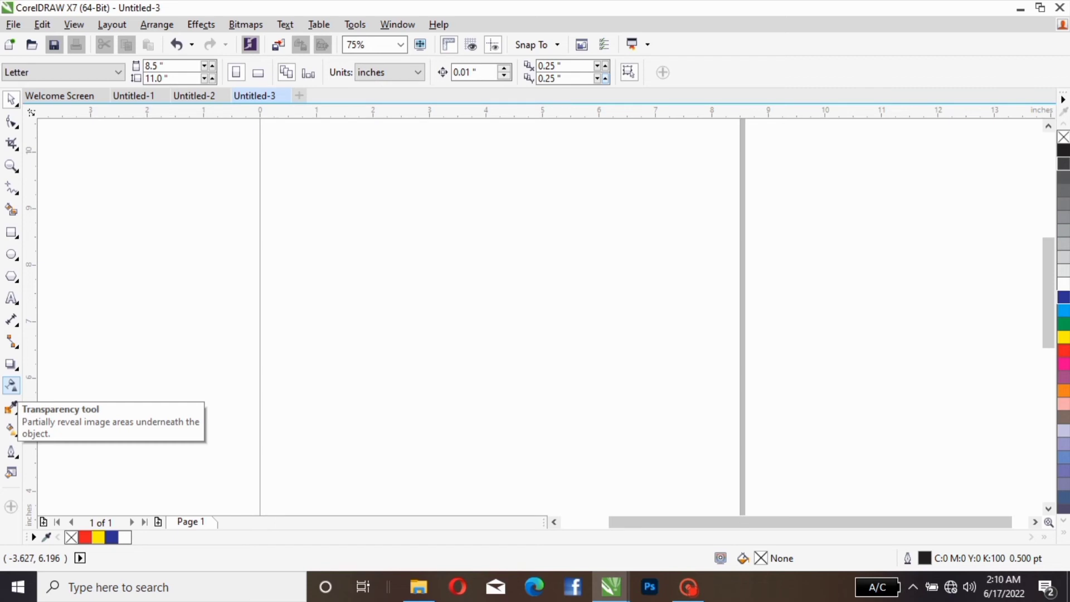
{"action": "left_click", "coordinate": [12, 385]}
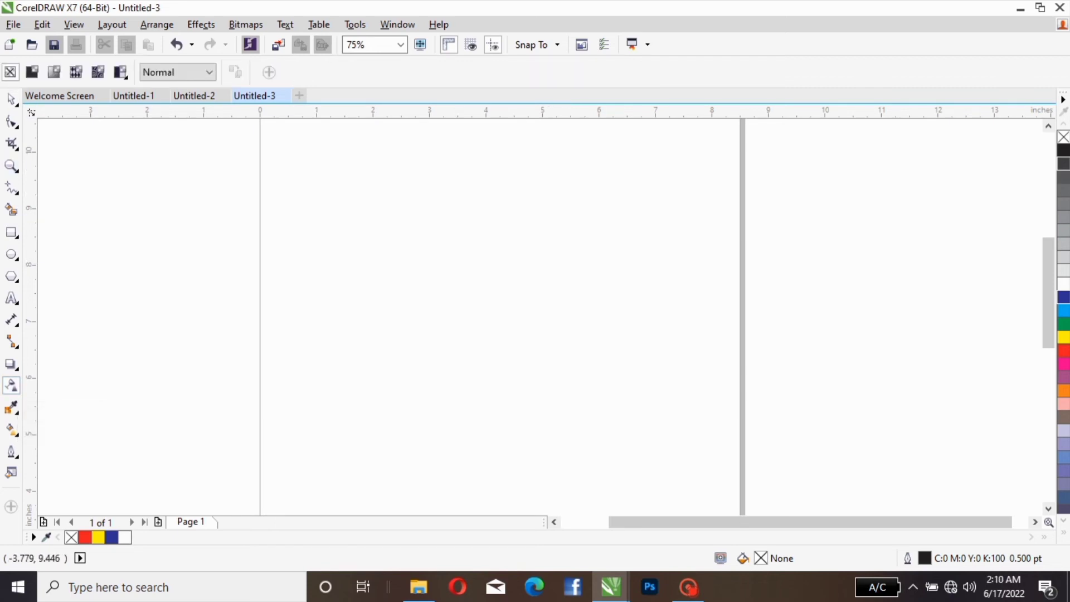
{"action": "left_click", "coordinate": [11, 99]}
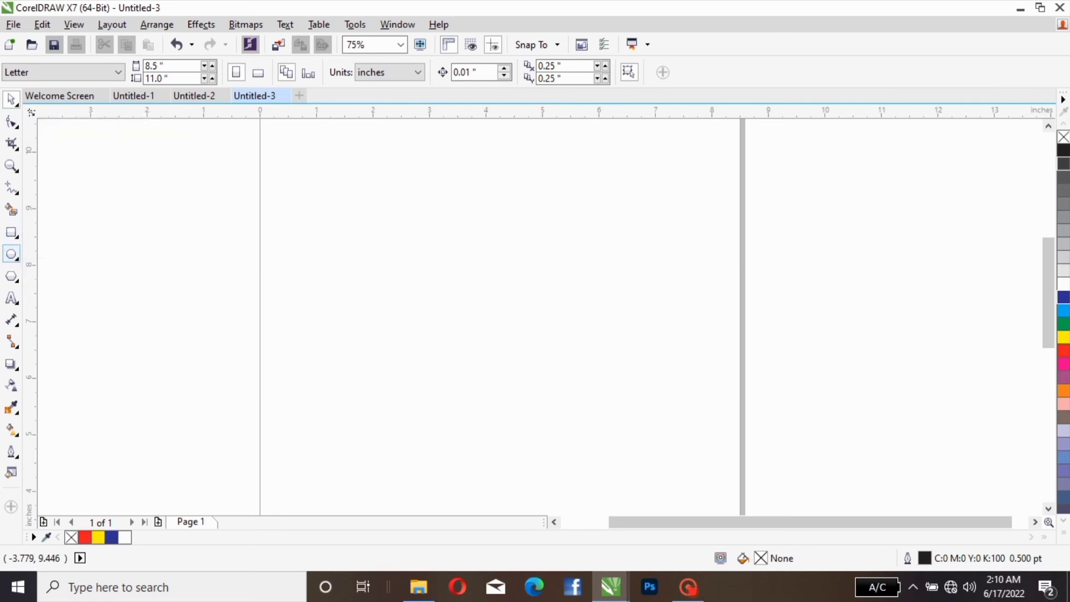
Step: Draw an ellipse about 2.79 by 3.11 inches near the page's upper middle and fill it green
{"action": "left_click", "coordinate": [11, 254]}
{"action": "left_click_drag", "start_coordinate": [408, 228], "coordinate": [566, 404]}
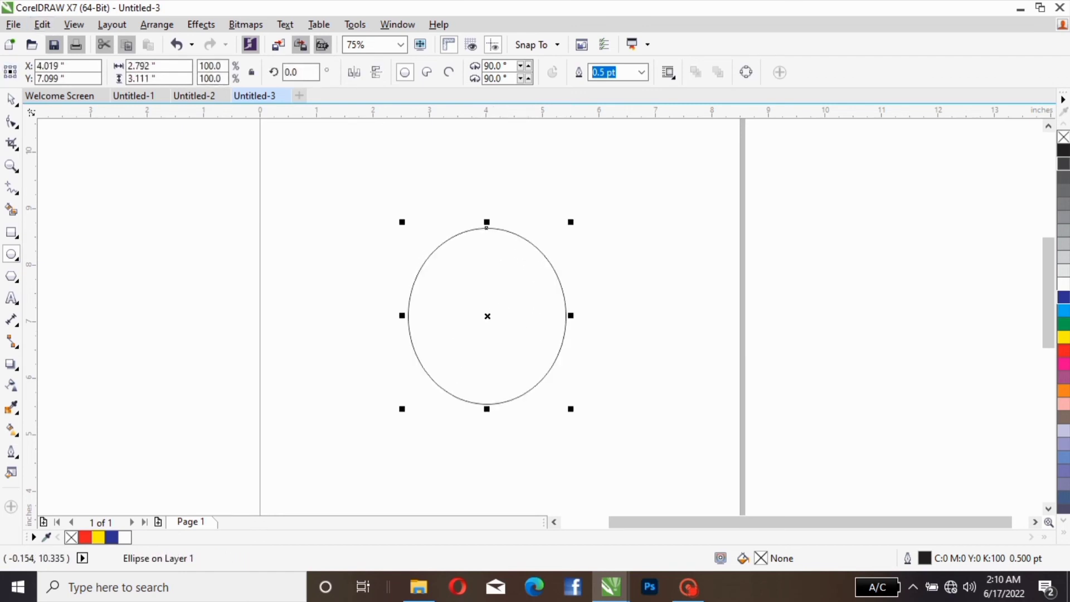
{"action": "left_click", "coordinate": [11, 99]}
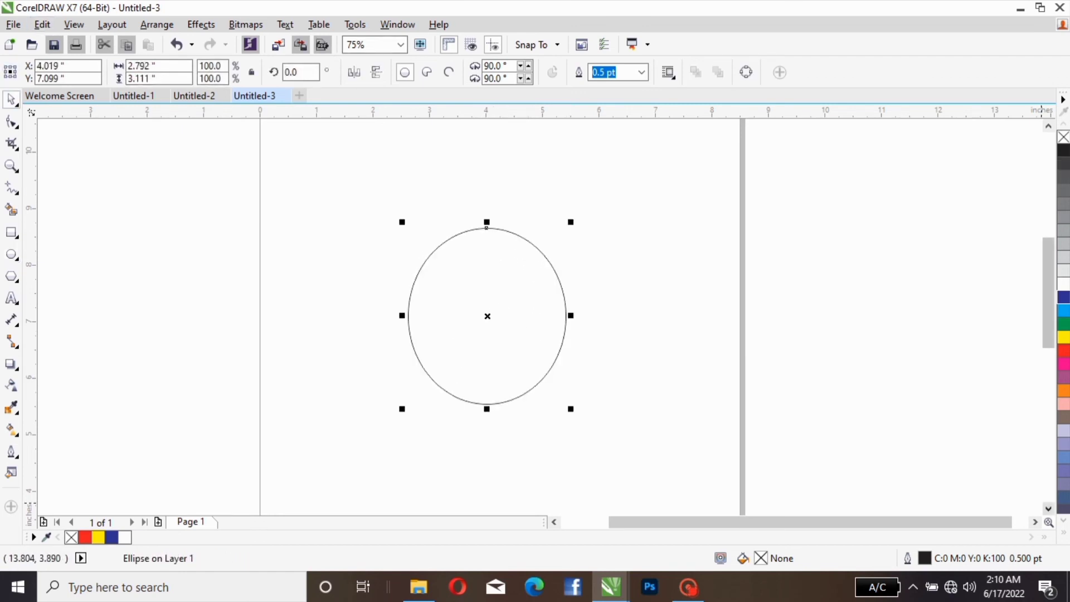
{"action": "left_click", "coordinate": [1063, 323]}
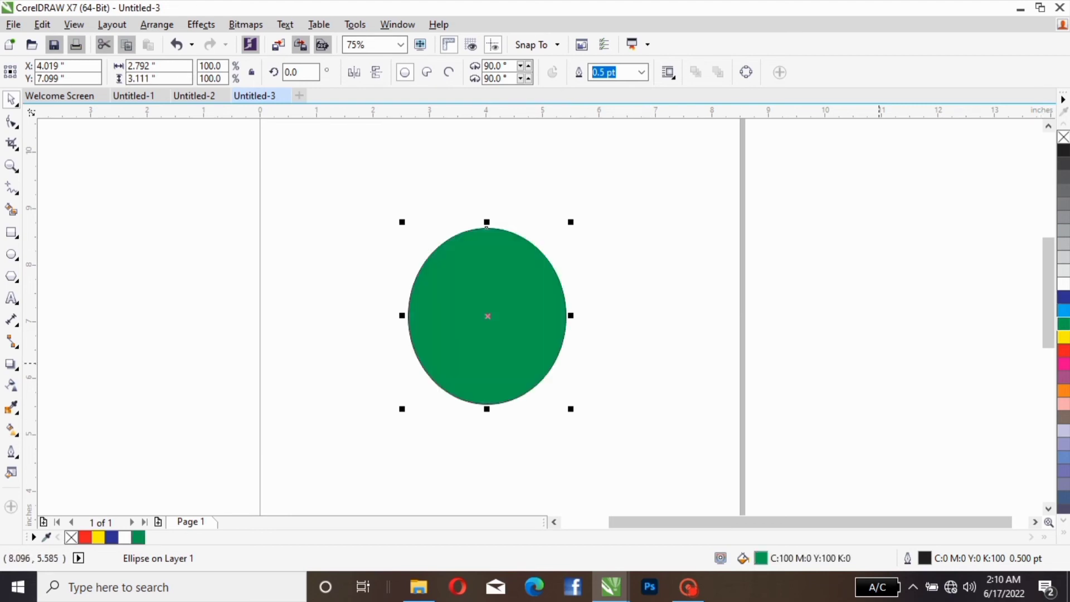
Step: Duplicate the green ellipse as a blue copy centred at about X 7.10, Y 6.68, and move the green original behind it to about X 5.94, Y 7.11
{"action": "left_click_drag", "start_coordinate": [487, 227], "coordinate": [626, 234]}
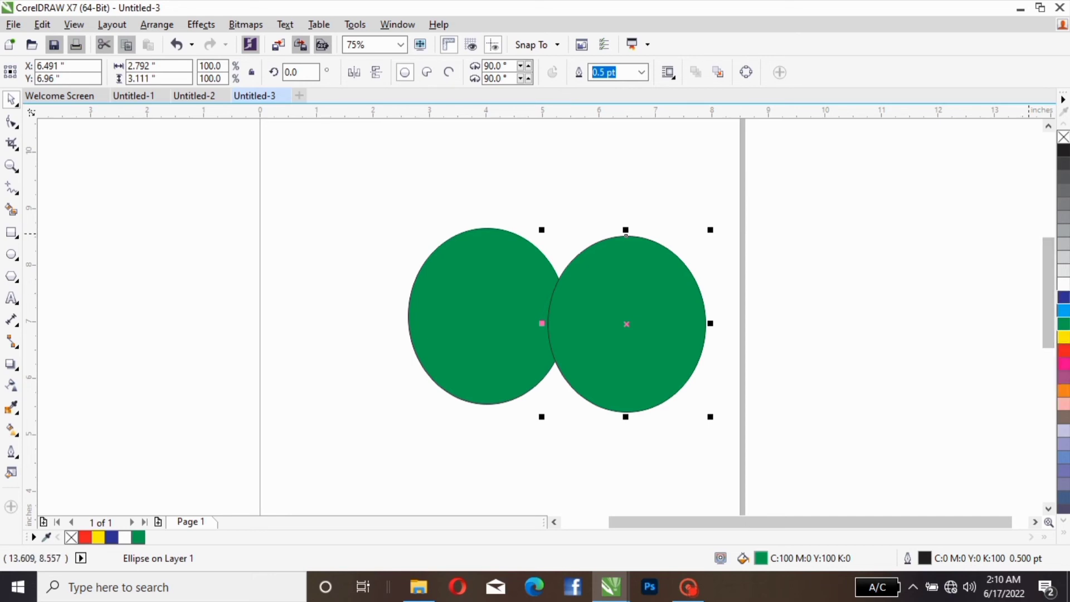
{"action": "left_click", "coordinate": [1063, 297]}
{"action": "left_click_drag", "start_coordinate": [625, 235], "coordinate": [662, 251]}
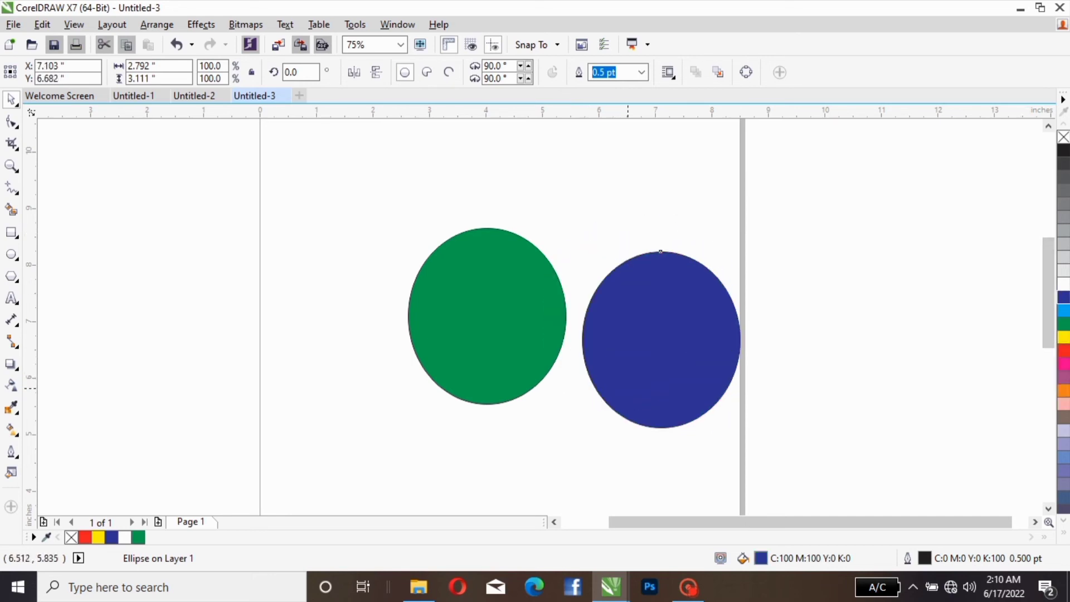
{"action": "left_click_drag", "start_coordinate": [486, 228], "coordinate": [595, 226]}
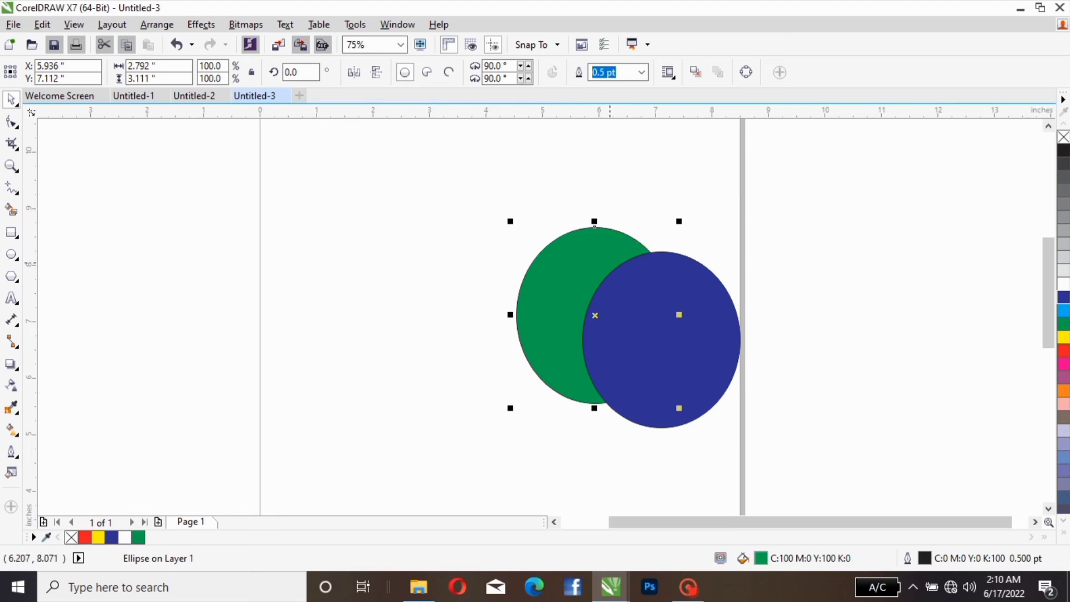
Step: Try a linear gradient transparency on the green ellipse and undo it
{"action": "left_click", "coordinate": [12, 384]}
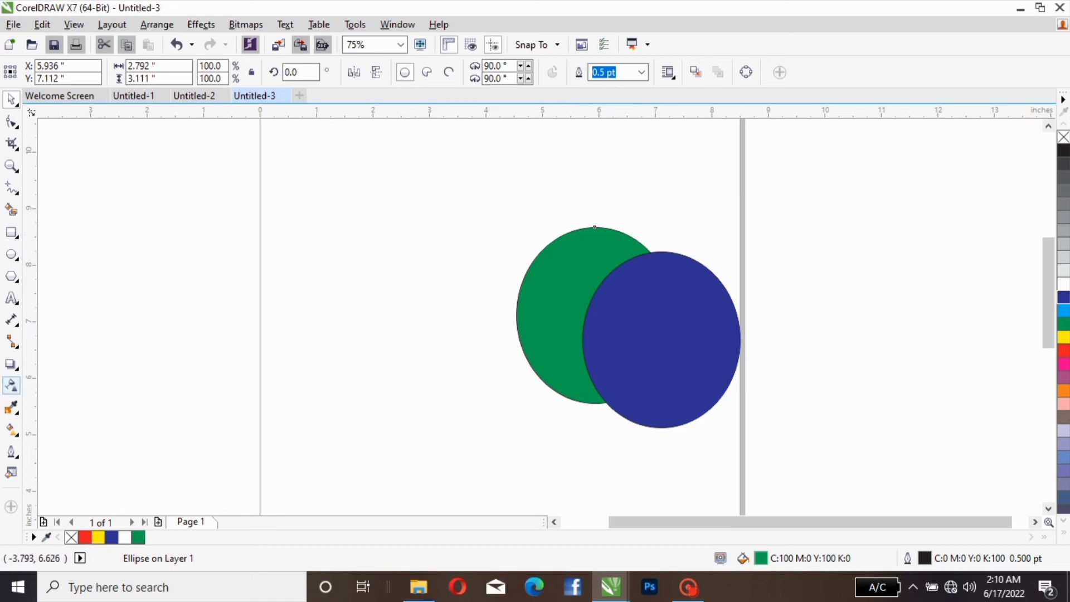
{"action": "left_click_drag", "start_coordinate": [508, 287], "coordinate": [541, 286]}
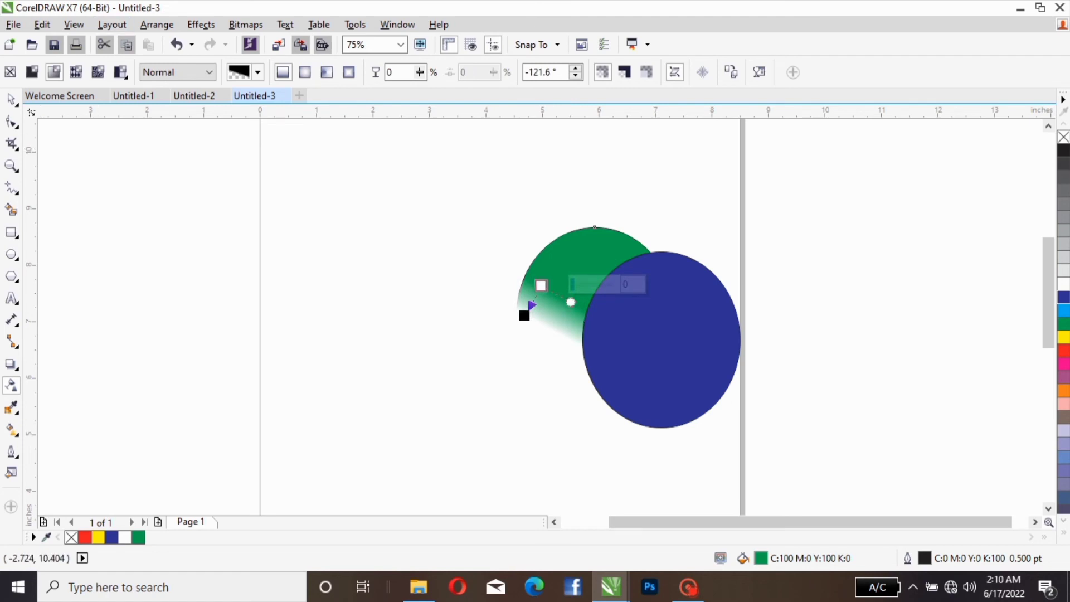
{"action": "left_click", "coordinate": [176, 45]}
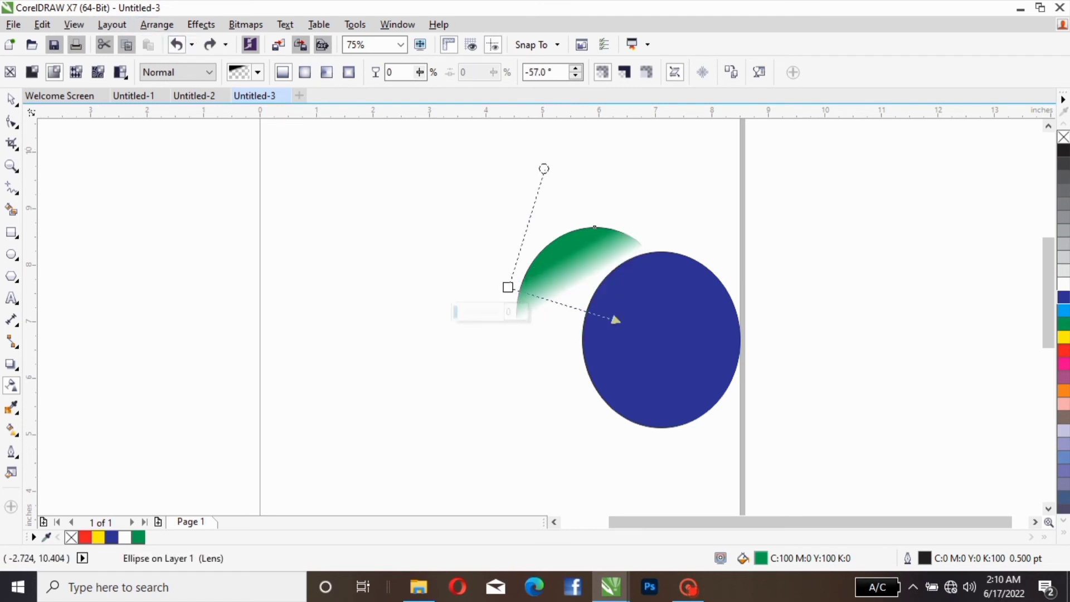
{"action": "left_click", "coordinate": [176, 45]}
{"action": "left_click", "coordinate": [176, 44]}
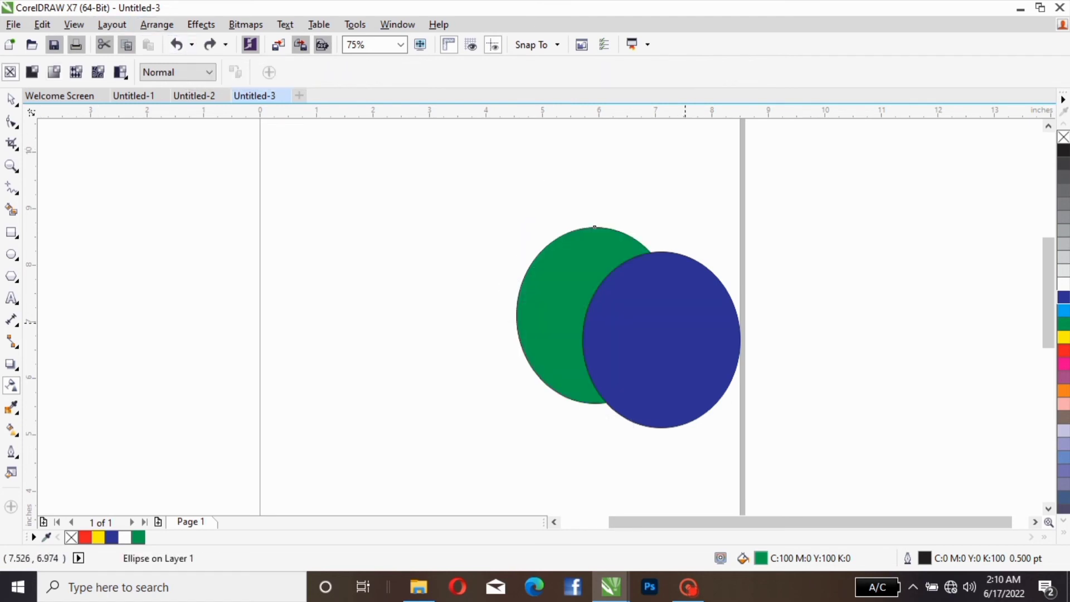
Step: Apply a linear gradient transparency to the blue ellipse at about 171.9°, fading out toward the centre of the green ellipse
{"action": "left_click", "coordinate": [660, 252]}
{"action": "left_click_drag", "start_coordinate": [516, 277], "coordinate": [682, 338]}
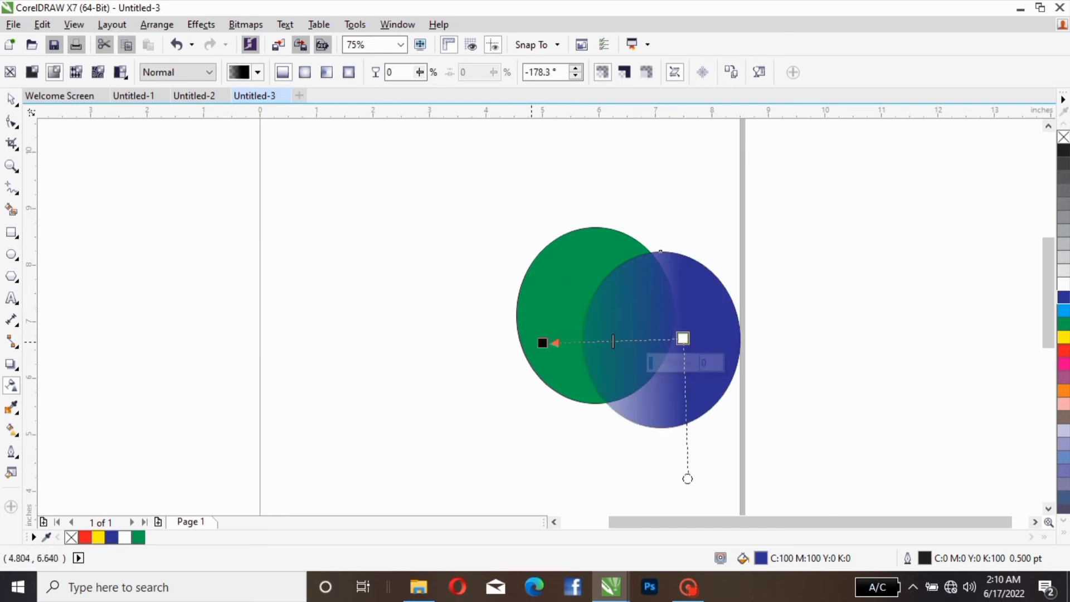
{"action": "left_click_drag", "start_coordinate": [542, 342], "coordinate": [594, 324]}
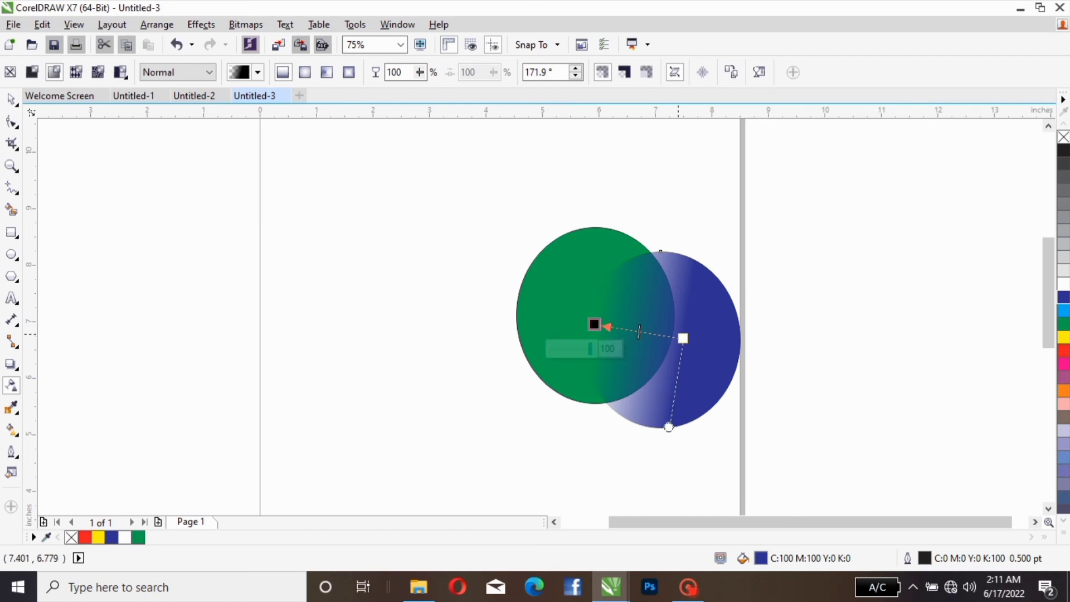
Step: Re-angle the blue ellipse's linear transparency to about 164.2° and move the ellipse away from the green one to about X 1.31, Y 7.65
{"action": "left_click_drag", "start_coordinate": [682, 338], "coordinate": [668, 306]}
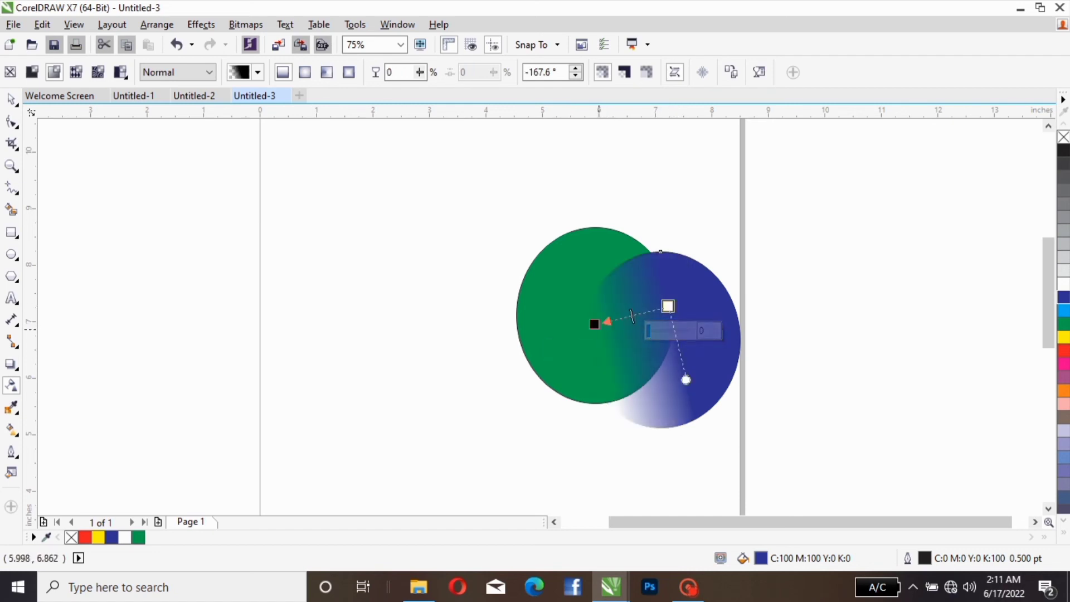
{"action": "left_click_drag", "start_coordinate": [593, 323], "coordinate": [595, 402]}
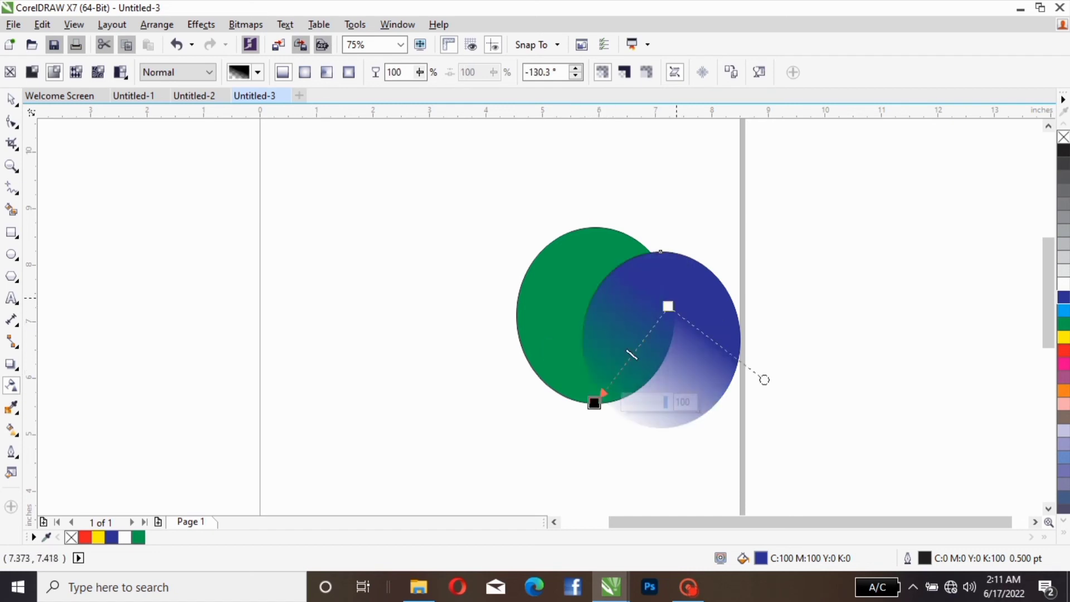
{"action": "left_click_drag", "start_coordinate": [764, 379], "coordinate": [747, 485]}
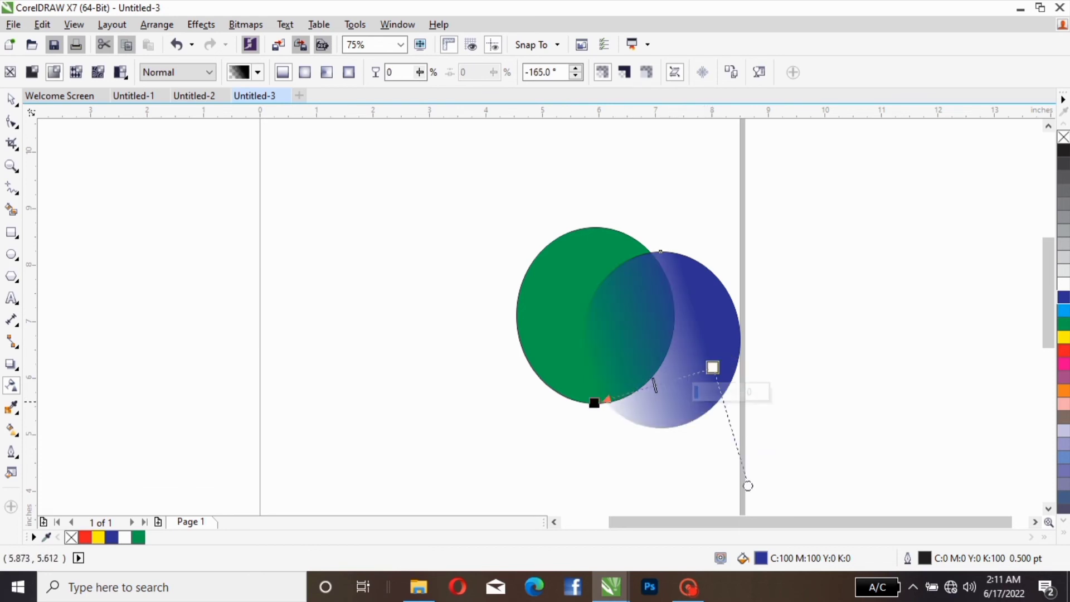
{"action": "left_click_drag", "start_coordinate": [594, 403], "coordinate": [594, 329]}
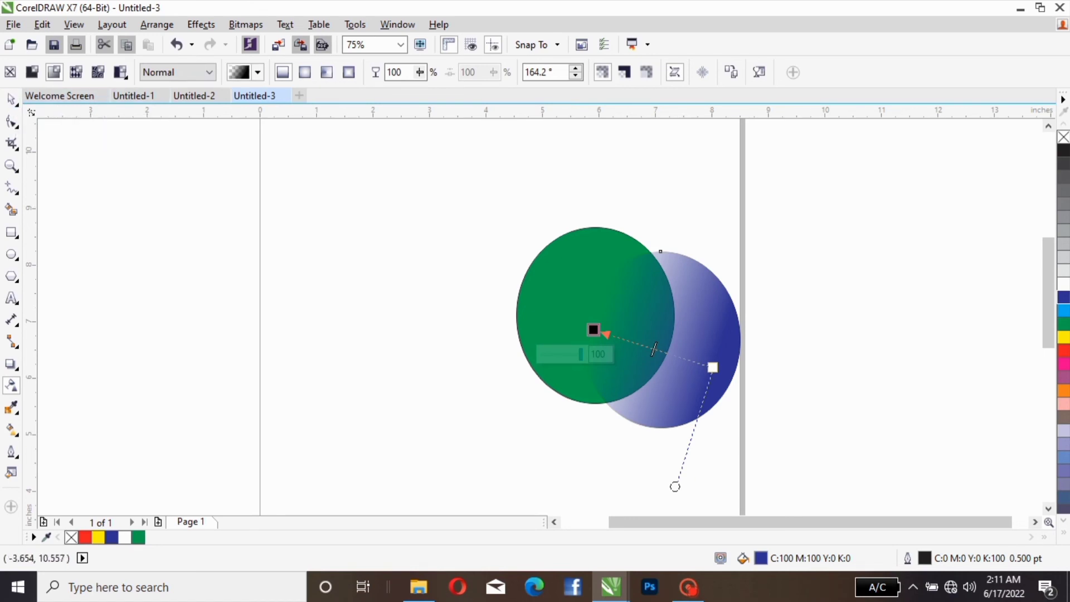
{"action": "left_click", "coordinate": [11, 100]}
{"action": "left_click_drag", "start_coordinate": [692, 312], "coordinate": [364, 256]}
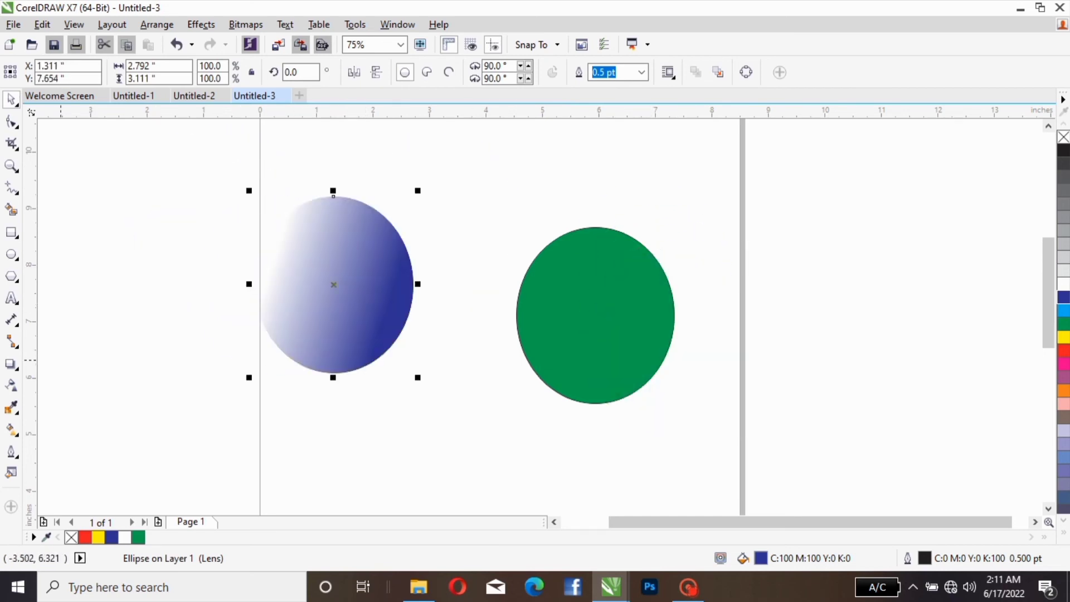
Step: Try elliptical, conical and rectangular fountain transparency on the blue ellipse, and undo back to the linear transparency
{"action": "left_click", "coordinate": [11, 385]}
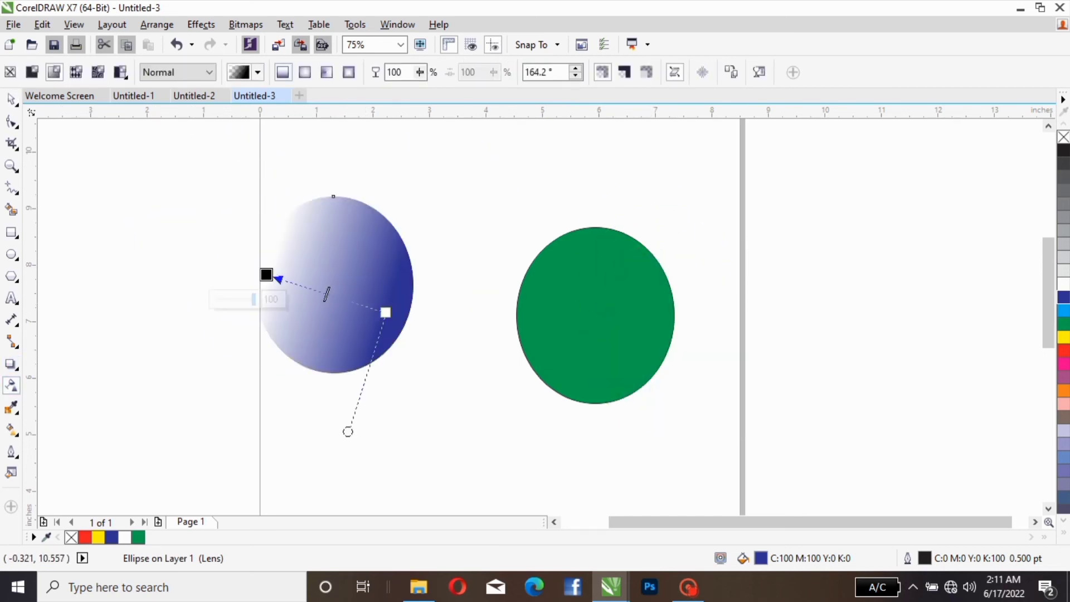
{"action": "left_click", "coordinate": [304, 72]}
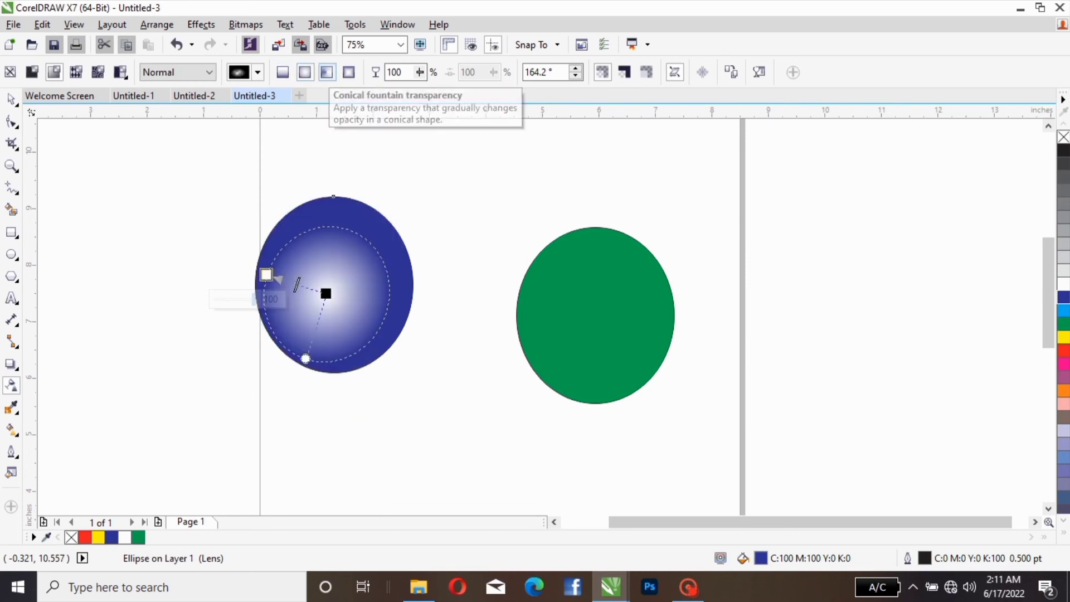
{"action": "left_click", "coordinate": [327, 72]}
{"action": "left_click", "coordinate": [349, 72]}
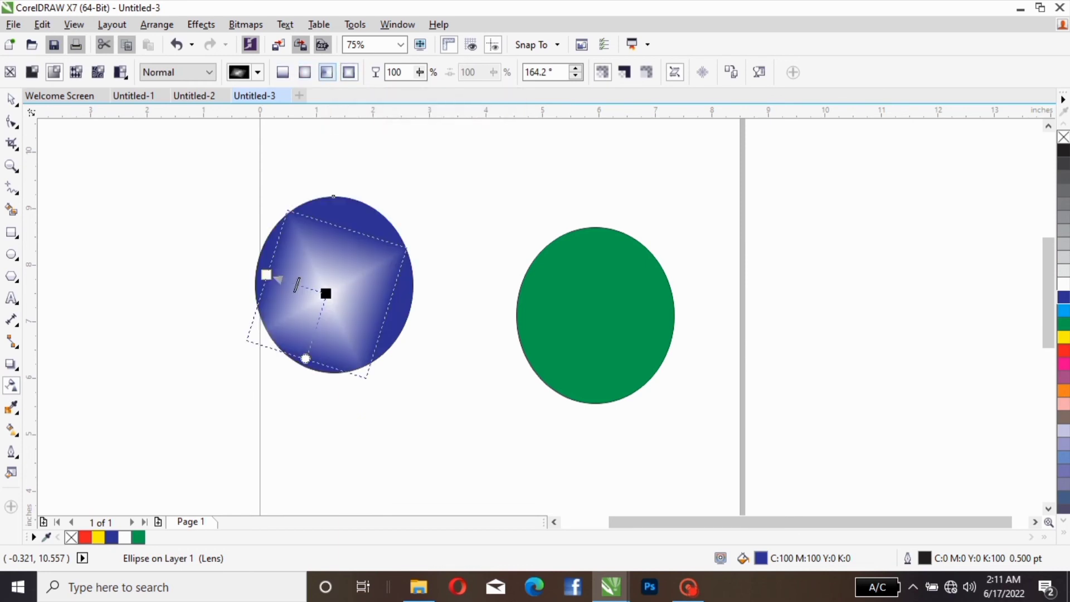
{"action": "key", "text": "ctrl+z"}
{"action": "key", "text": "ctrl+z"}
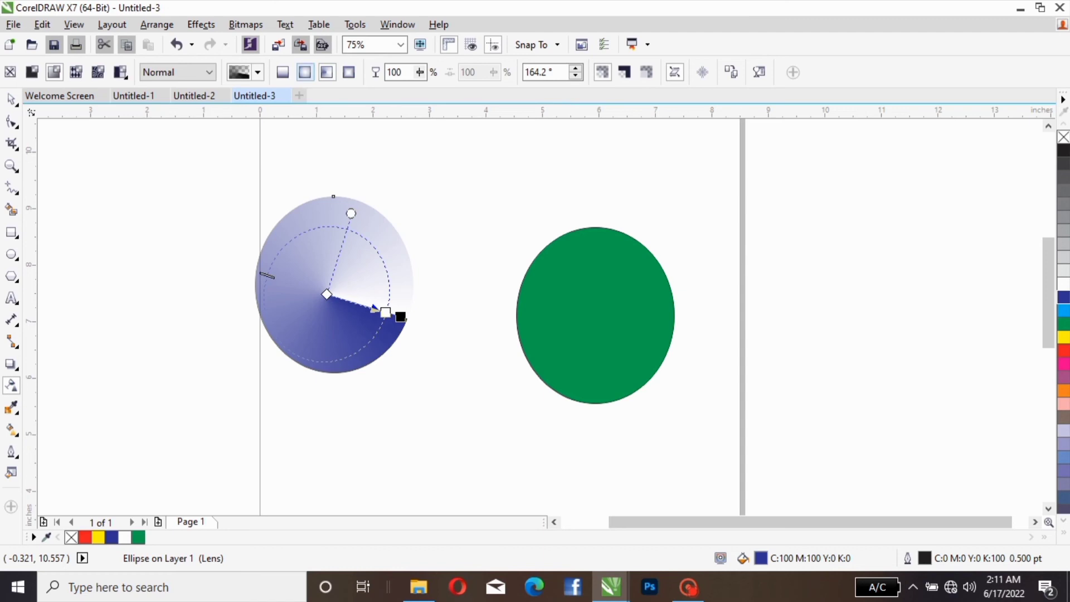
{"action": "key", "text": "ctrl+z"}
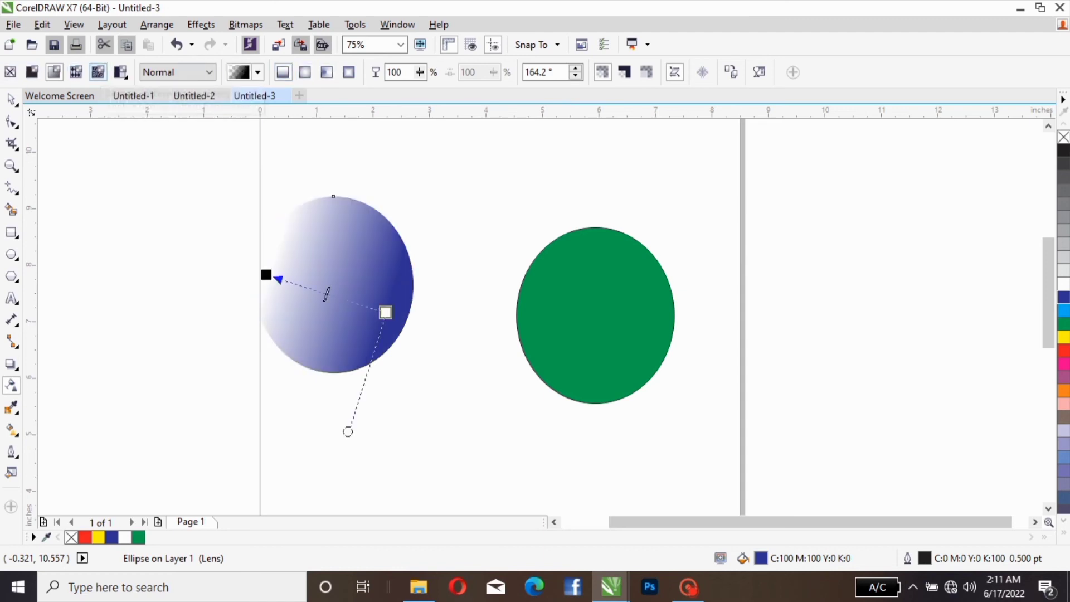
Step: Try vector pattern and uniform transparency on the blue ellipse, and finish with a bitmap pattern transparency
{"action": "left_click", "coordinate": [75, 72]}
{"action": "left_click", "coordinate": [76, 72]}
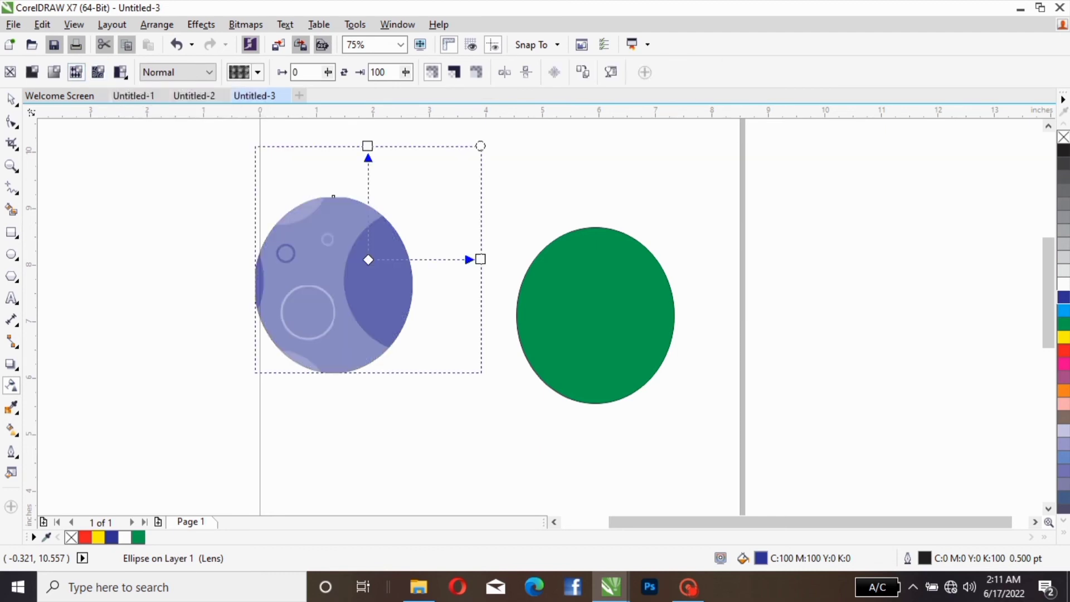
{"action": "left_click", "coordinate": [54, 72]}
{"action": "left_click", "coordinate": [32, 72]}
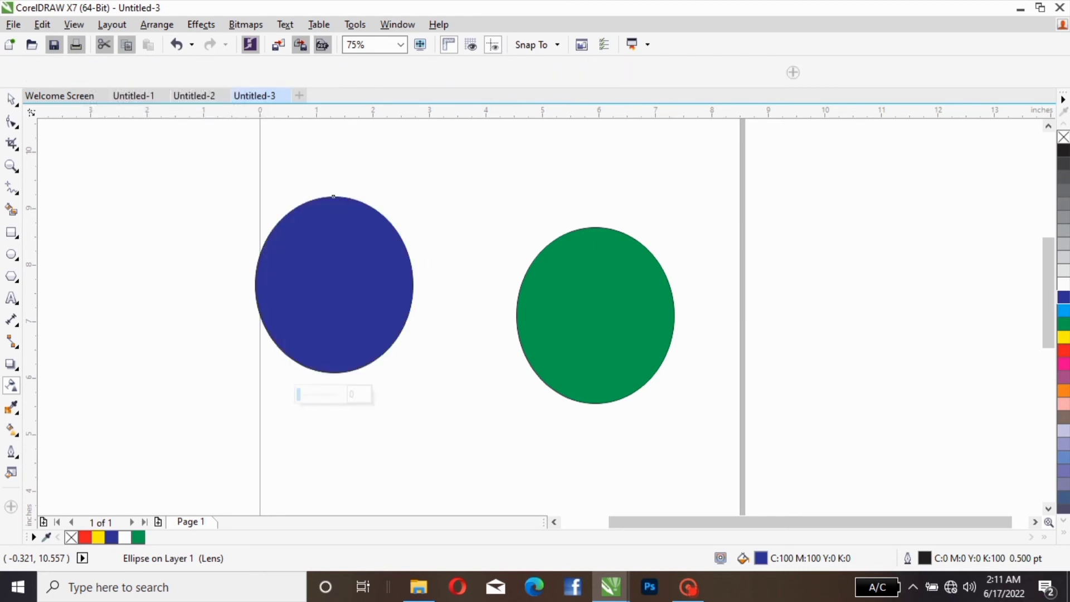
{"action": "left_click", "coordinate": [76, 72]}
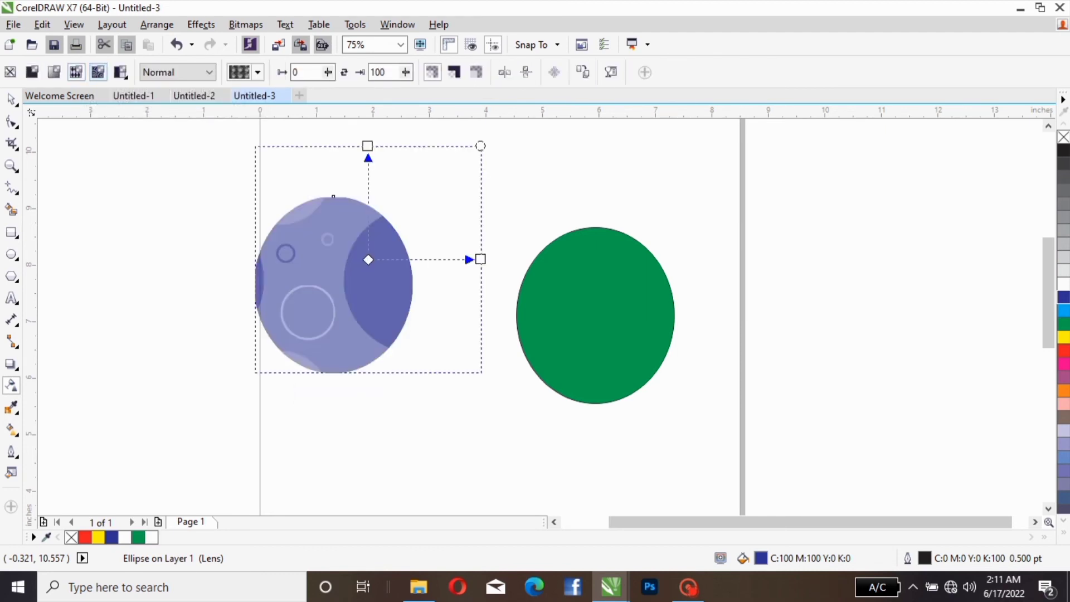
{"action": "left_click", "coordinate": [98, 72]}
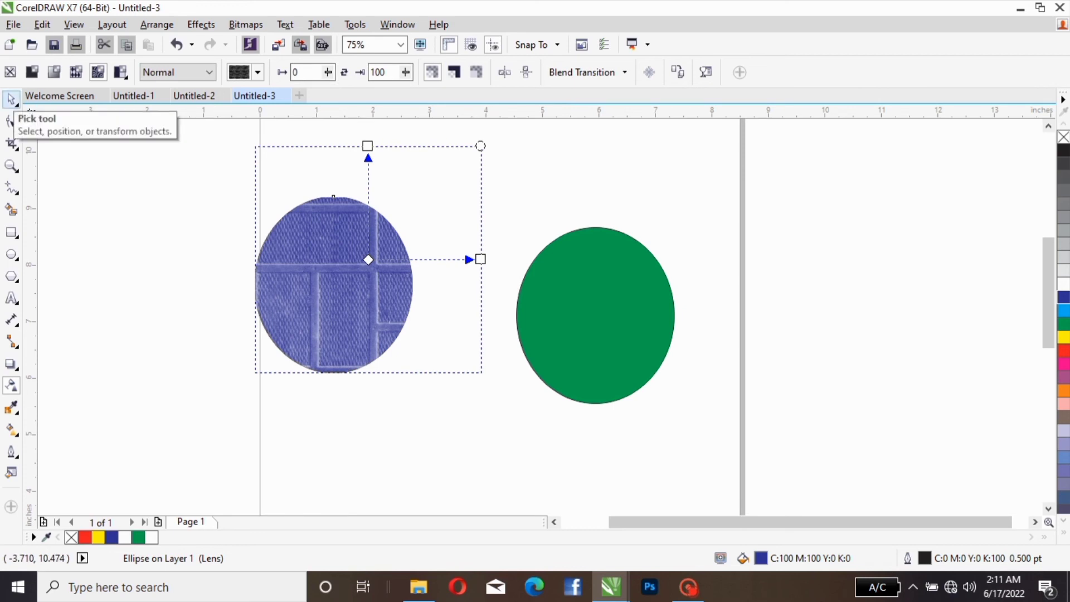
Step: Delete the patterned blue ellipse and the green ellipse from the page
{"action": "left_click", "coordinate": [10, 99]}
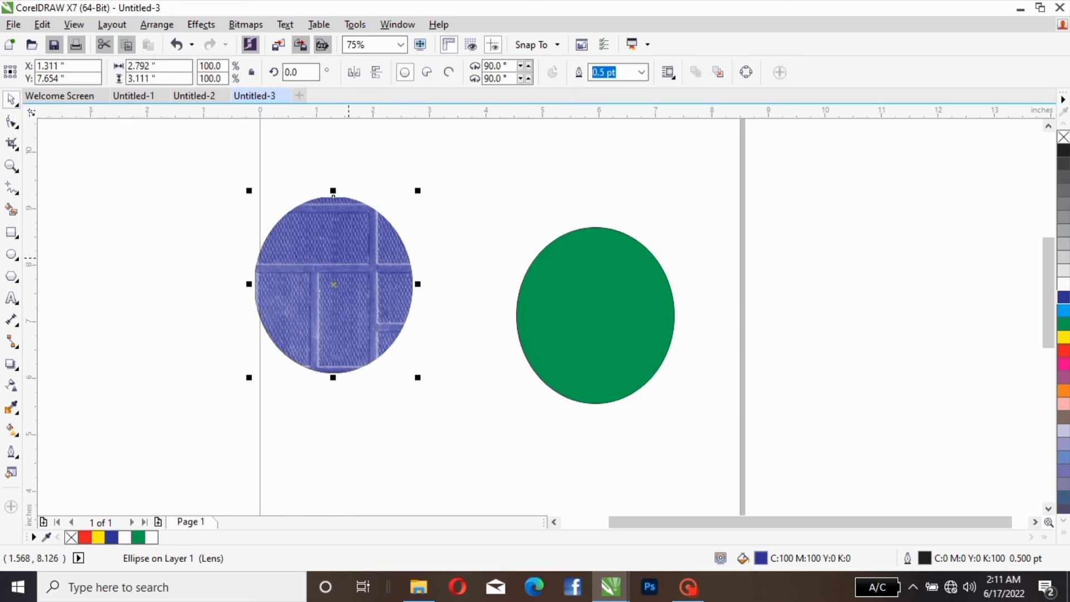
{"action": "key", "text": "Delete"}
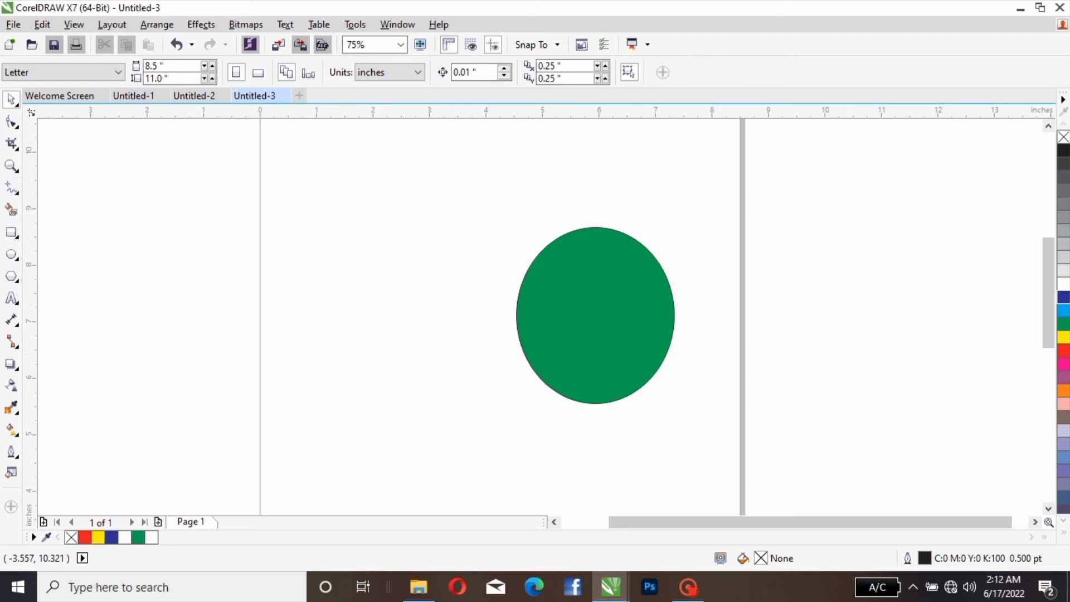
{"action": "left_click", "coordinate": [528, 345]}
{"action": "key", "text": "Delete"}
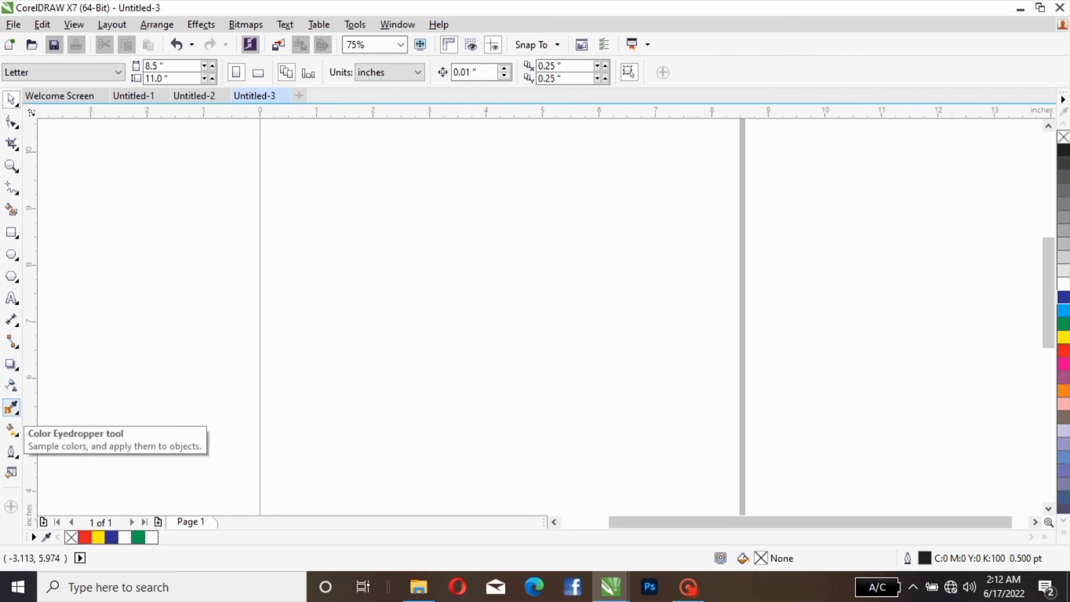
Step: Draw a rectangle about 2.54 by 2.22 inches and place a green-filled copy of it to the right
{"action": "left_click", "coordinate": [11, 407]}
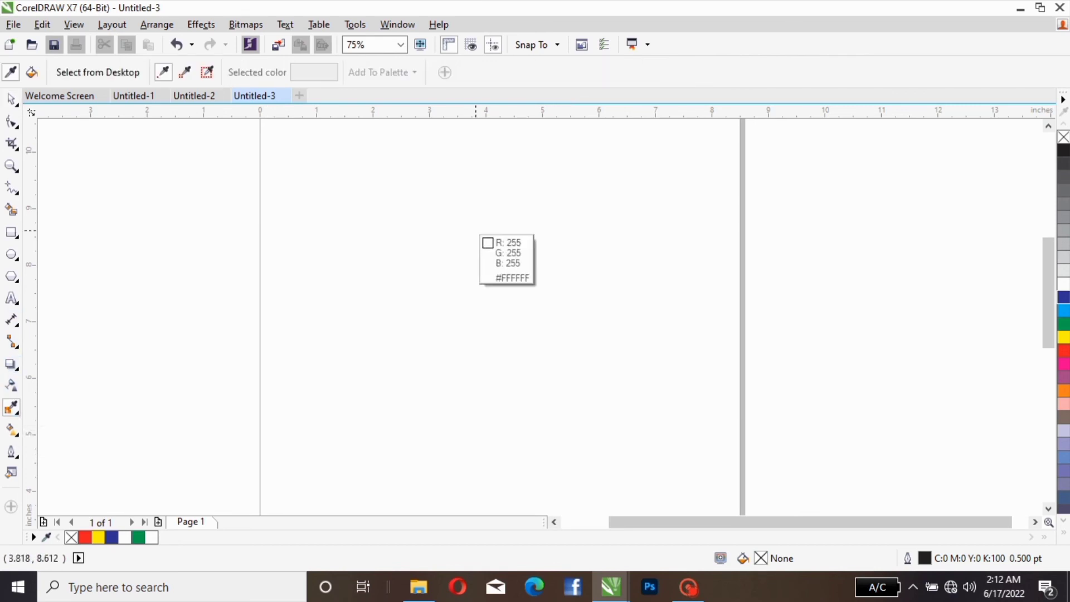
{"action": "left_click", "coordinate": [12, 99]}
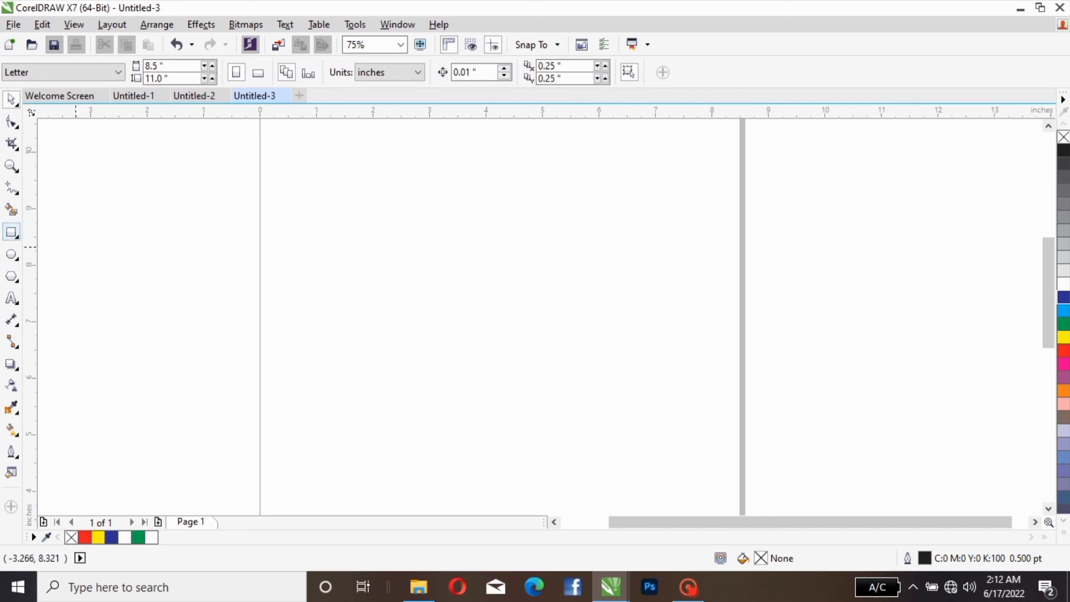
{"action": "left_click", "coordinate": [11, 232]}
{"action": "left_click_drag", "start_coordinate": [380, 230], "coordinate": [524, 357]}
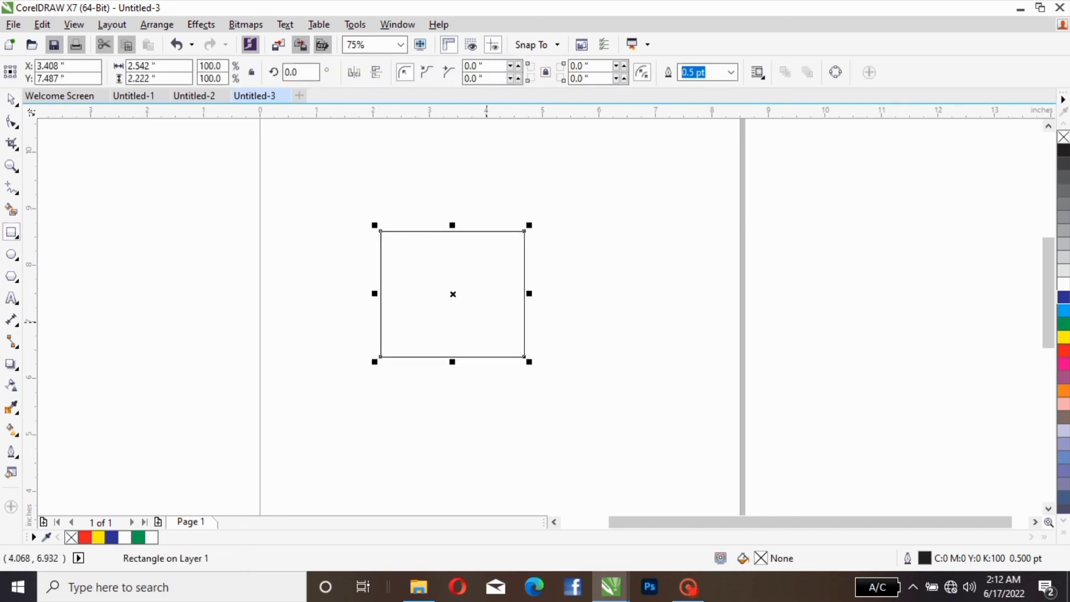
{"action": "left_click_drag", "start_coordinate": [452, 293], "coordinate": [663, 319]}
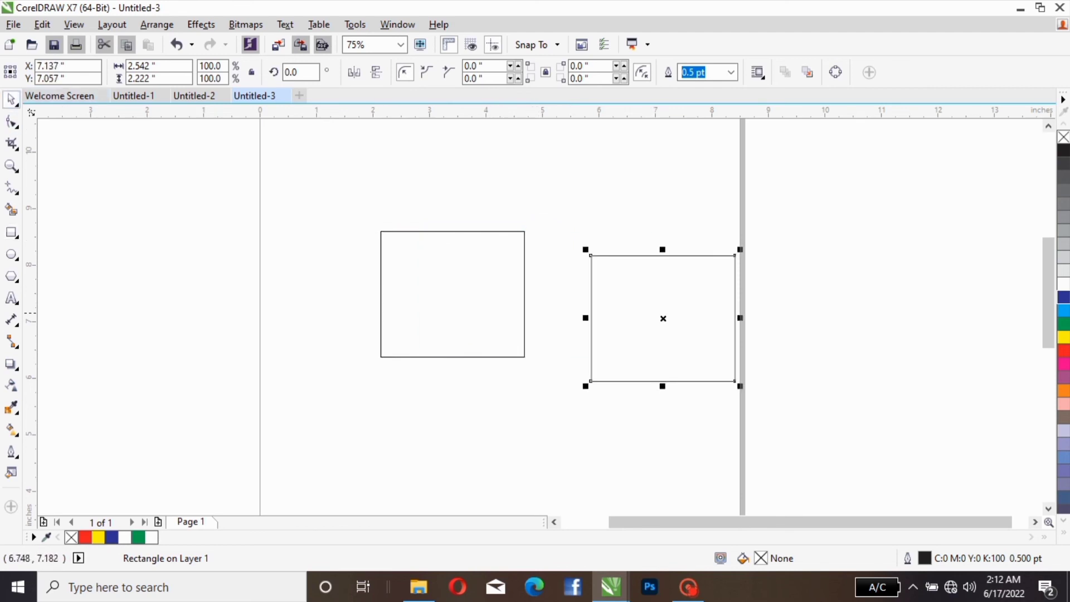
{"action": "left_click", "coordinate": [1063, 323]}
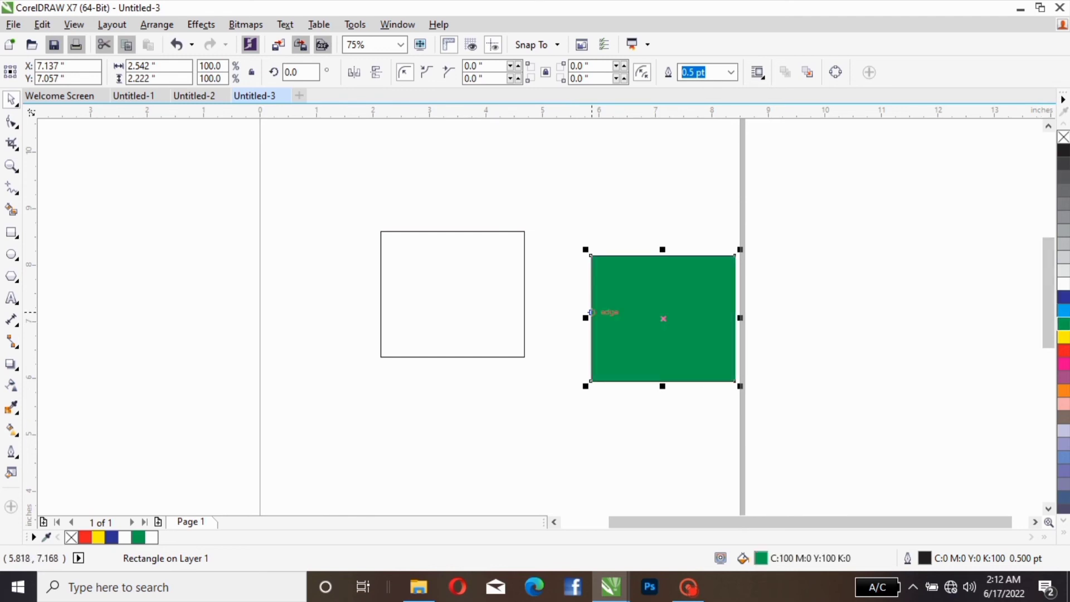
Step: Move the green rectangle to about X 7.01, Y 7.89 and the unfilled rectangle to about X 2.35, Y 8.35
{"action": "left_click_drag", "start_coordinate": [634, 316], "coordinate": [626, 267]}
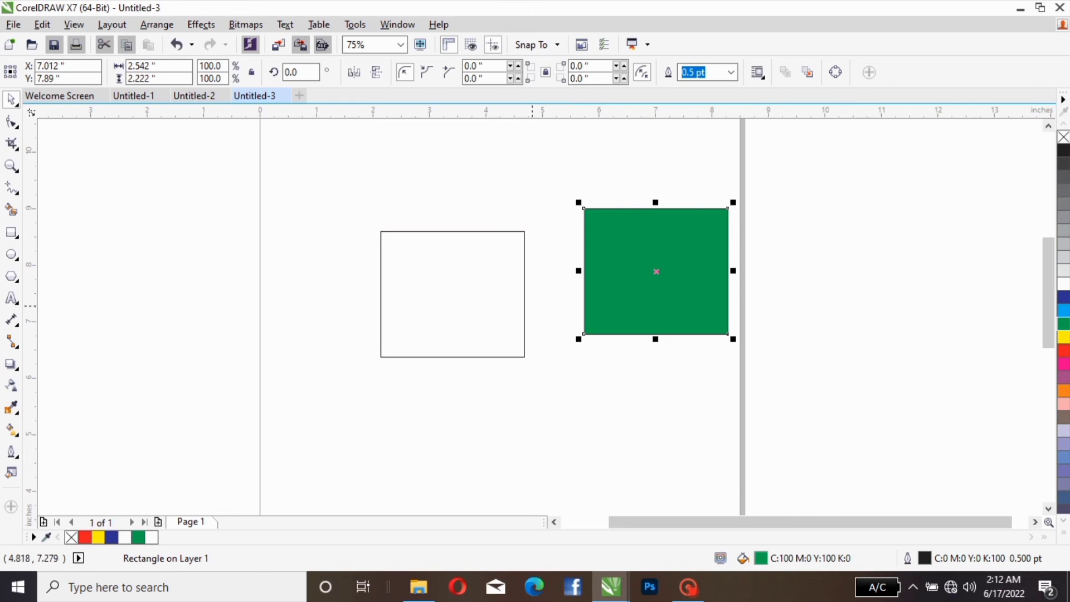
{"action": "left_click", "coordinate": [578, 250]}
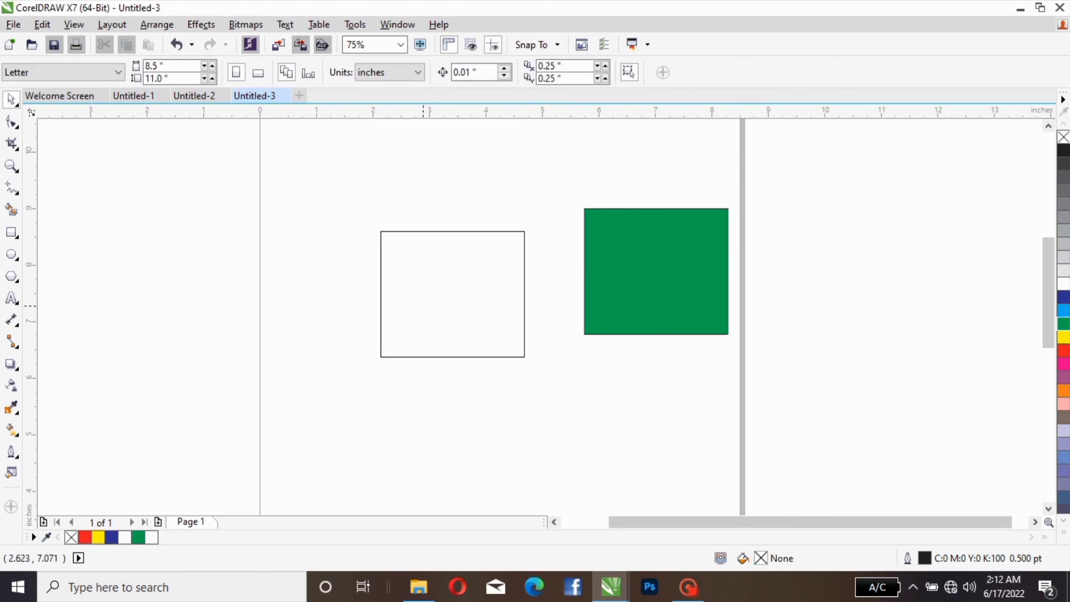
{"action": "left_click", "coordinate": [438, 294]}
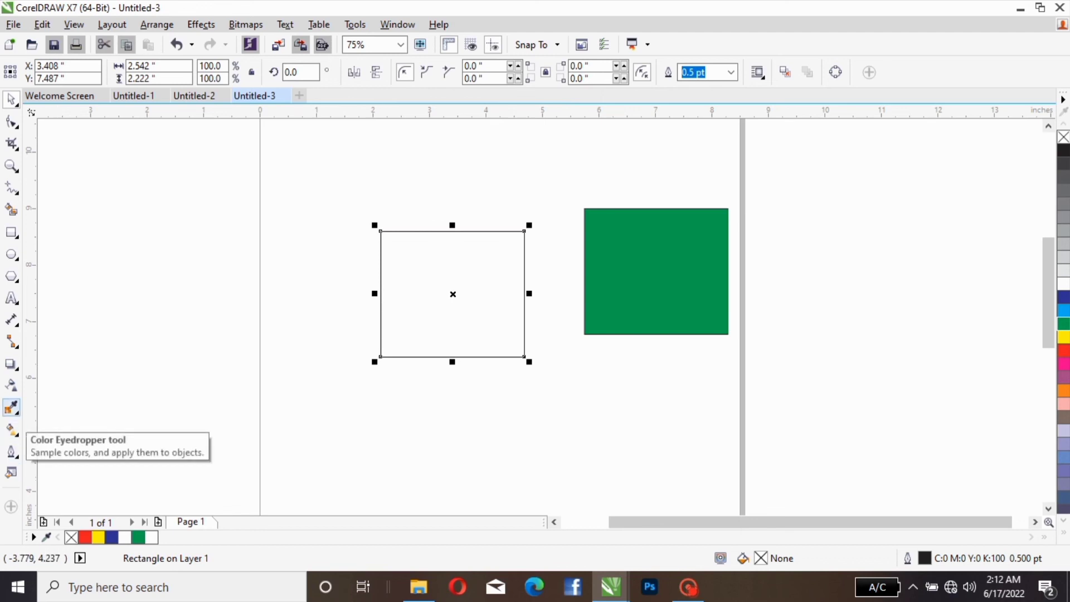
{"action": "left_click_drag", "start_coordinate": [442, 263], "coordinate": [382, 214]}
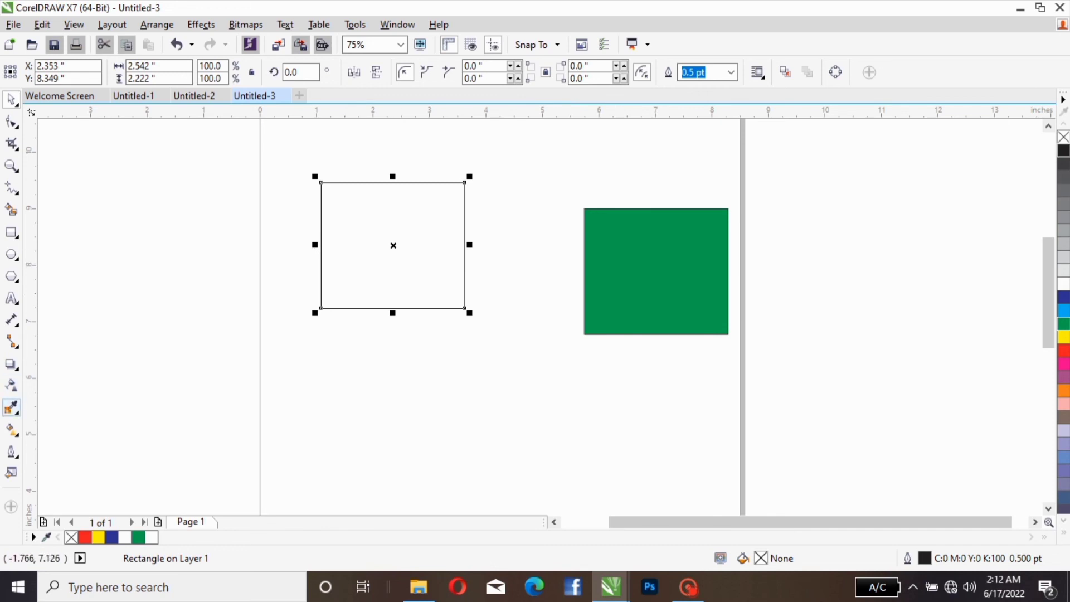
Step: Sample the green rectangle's colour with the Color Eyedropper and apply it as the unfilled rectangle's fill
{"action": "left_click", "coordinate": [11, 407]}
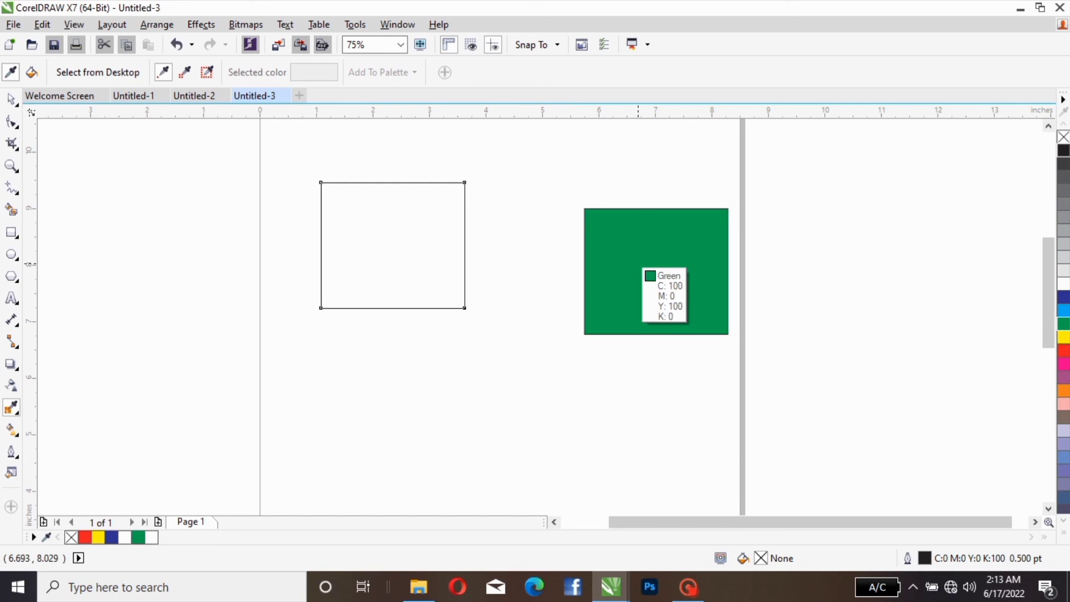
{"action": "left_click", "coordinate": [639, 265]}
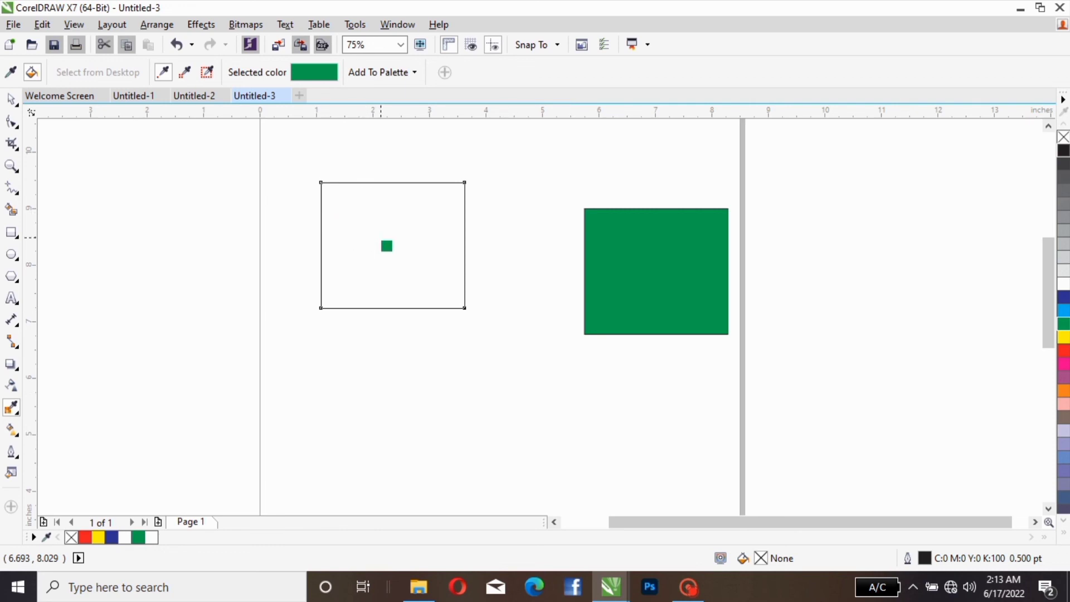
{"action": "left_click", "coordinate": [387, 246]}
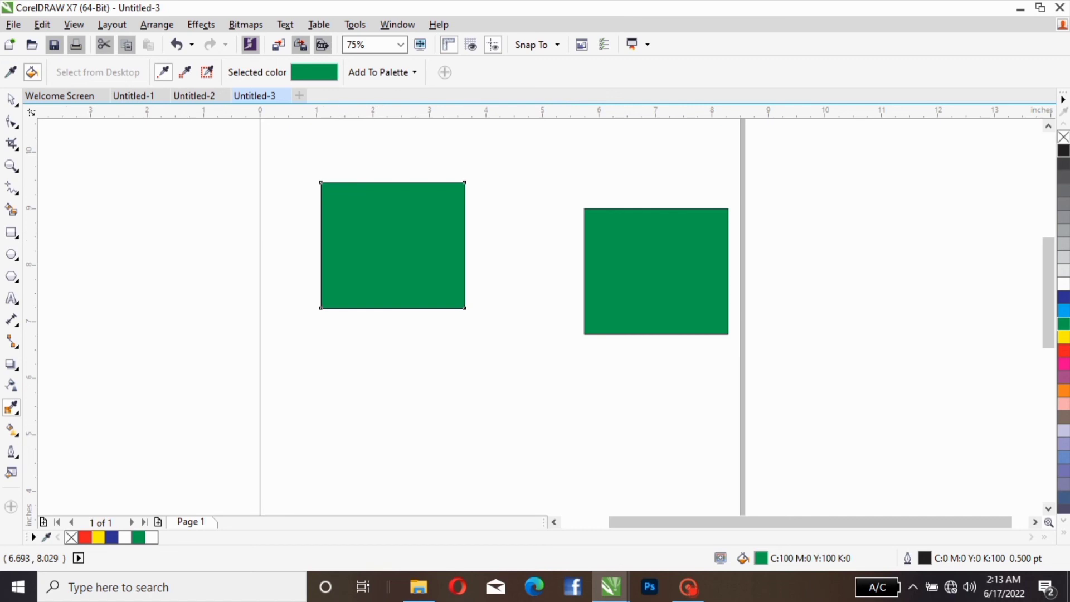
{"action": "key", "text": "space"}
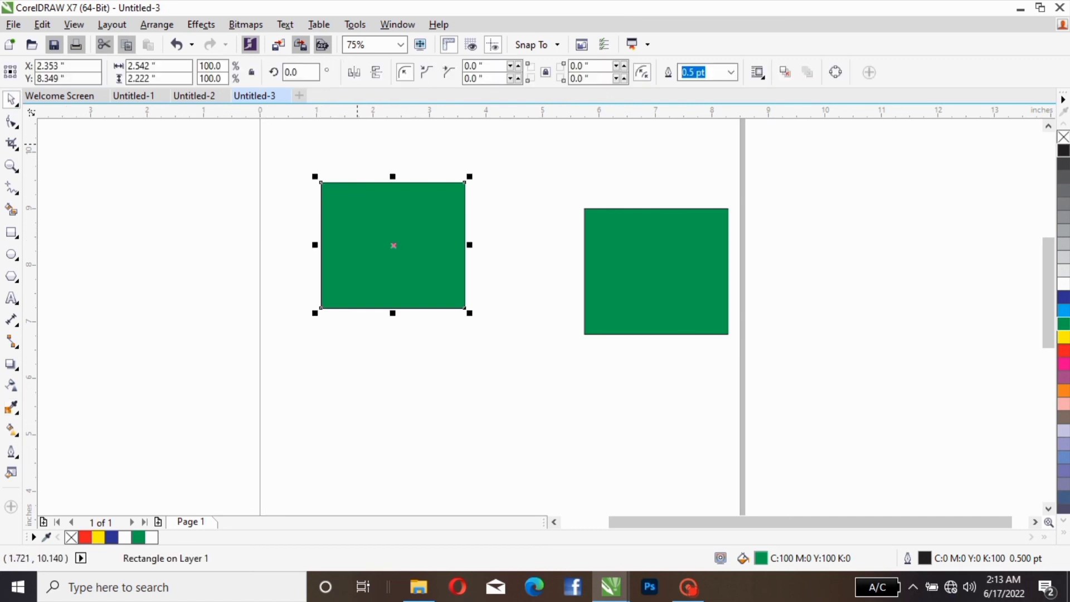
Step: Delete both green rectangles to clear the page
{"action": "key", "text": "Delete"}
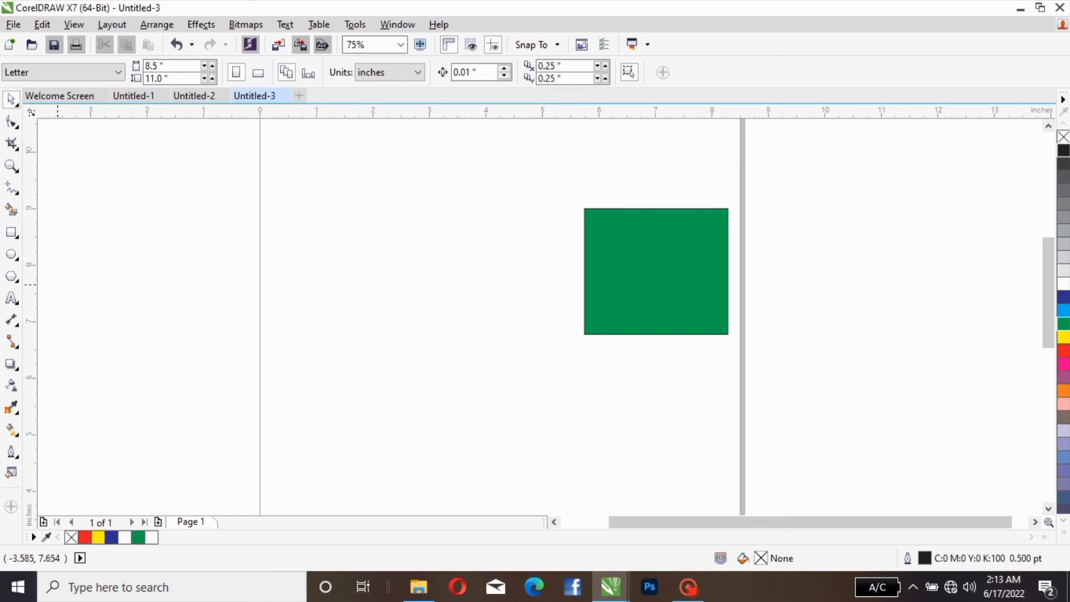
{"action": "left_click", "coordinate": [647, 301]}
{"action": "key", "text": "Delete"}
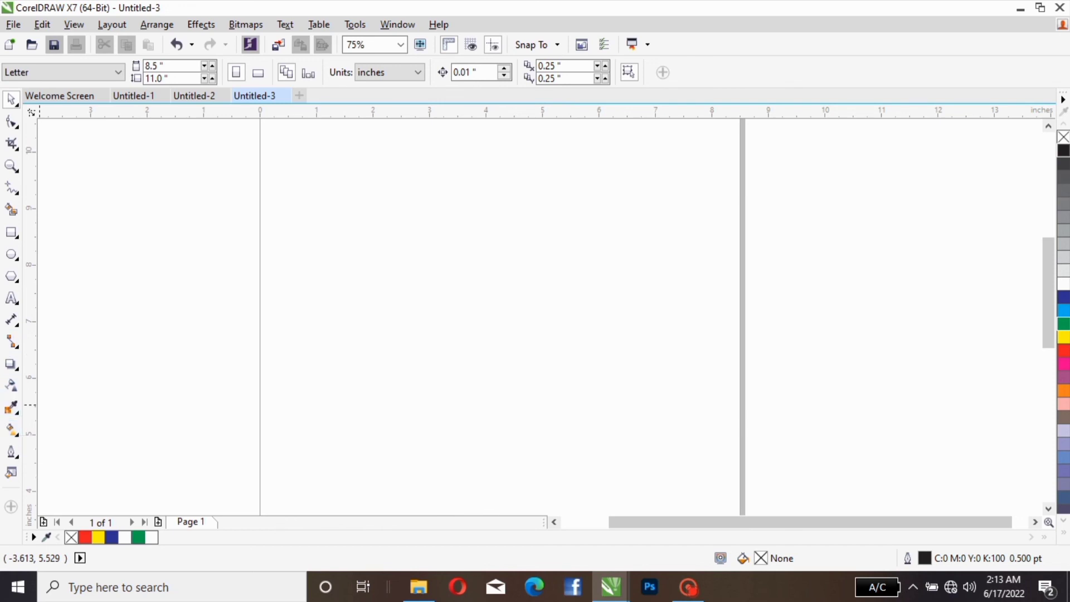
Step: Draw a rectangle about 3.97 by 2.44 inches centred near X 3.25, Y 6.81 and fill it green
{"action": "left_click", "coordinate": [11, 232]}
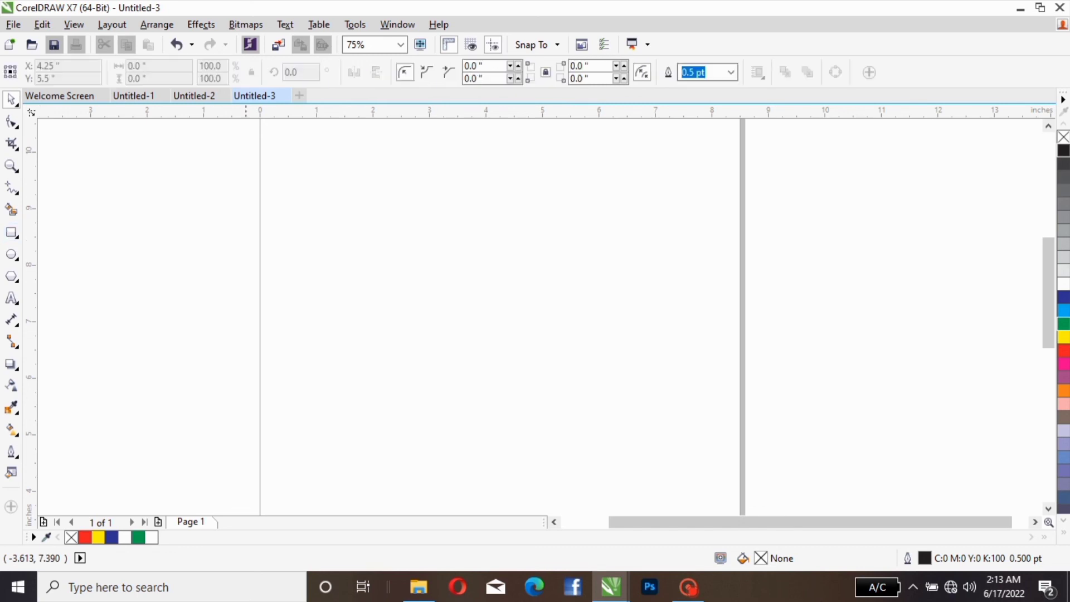
{"action": "mouse_move", "coordinate": [331, 263]}
{"action": "left_mouse_down"}
{"action": "mouse_move", "coordinate": [503, 353]}
{"action": "mouse_move", "coordinate": [555, 401]}
{"action": "left_mouse_up"}
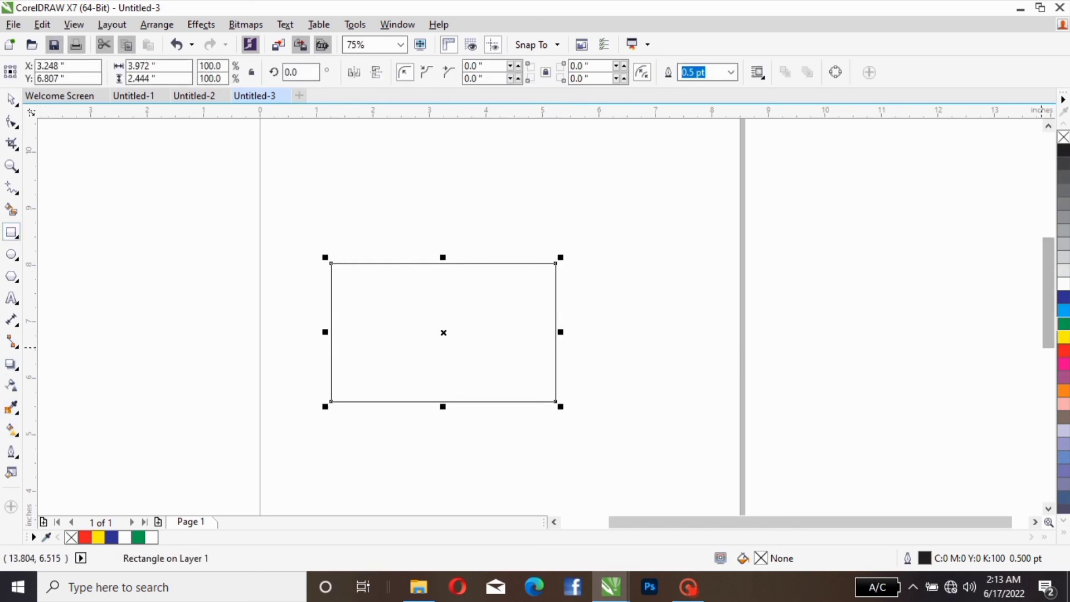
{"action": "left_click", "coordinate": [1063, 323]}
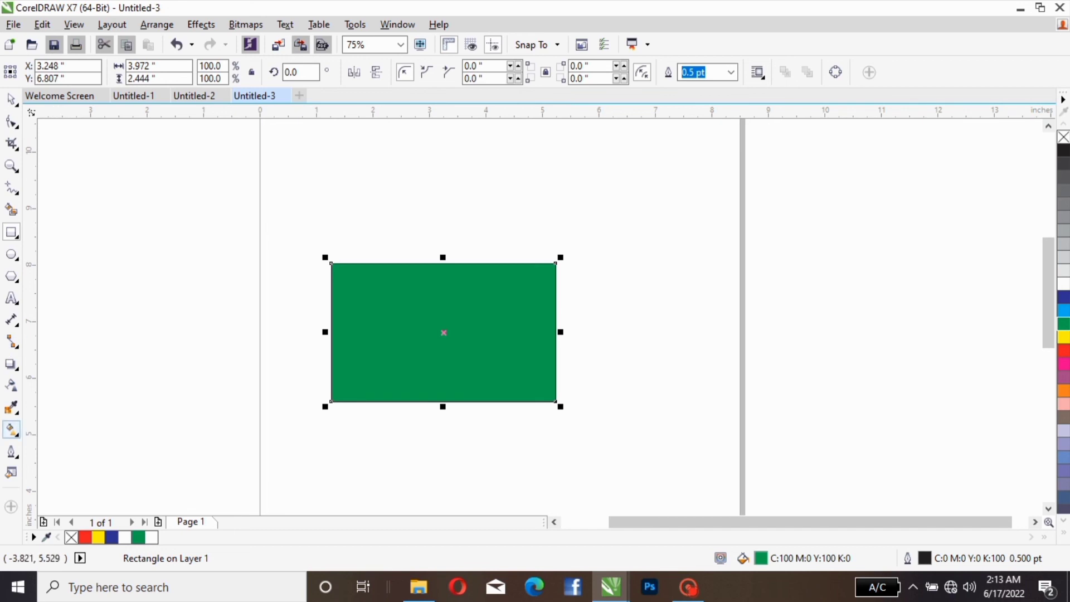
Step: Apply a vertical linear fountain fill to the green rectangle, running from above its upper edge to below its lower edge and fading to white
{"action": "left_click", "coordinate": [12, 429]}
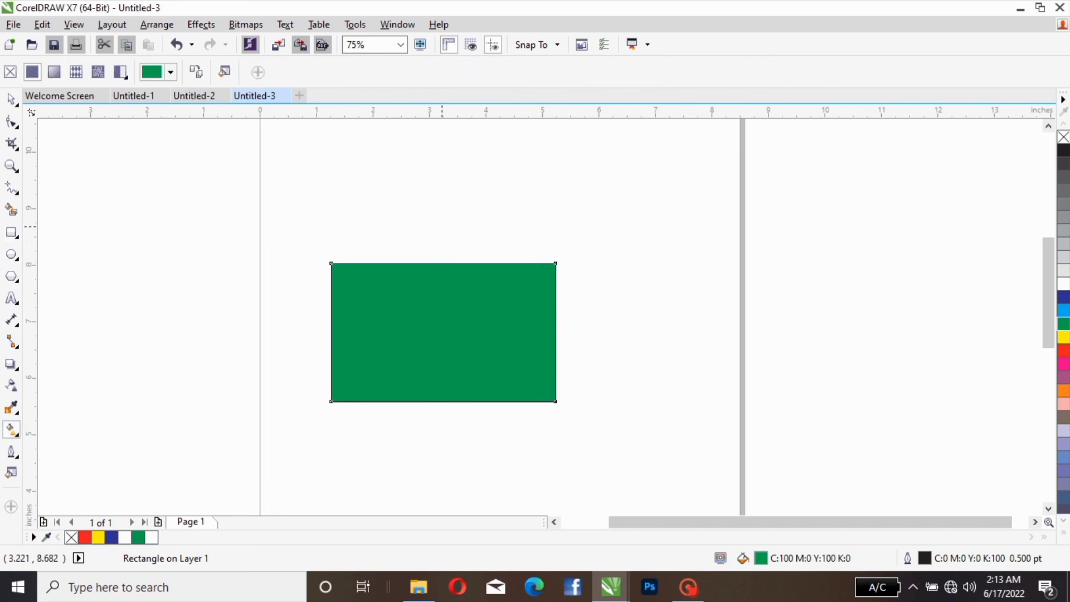
{"action": "left_click_drag", "start_coordinate": [441, 226], "coordinate": [443, 444]}
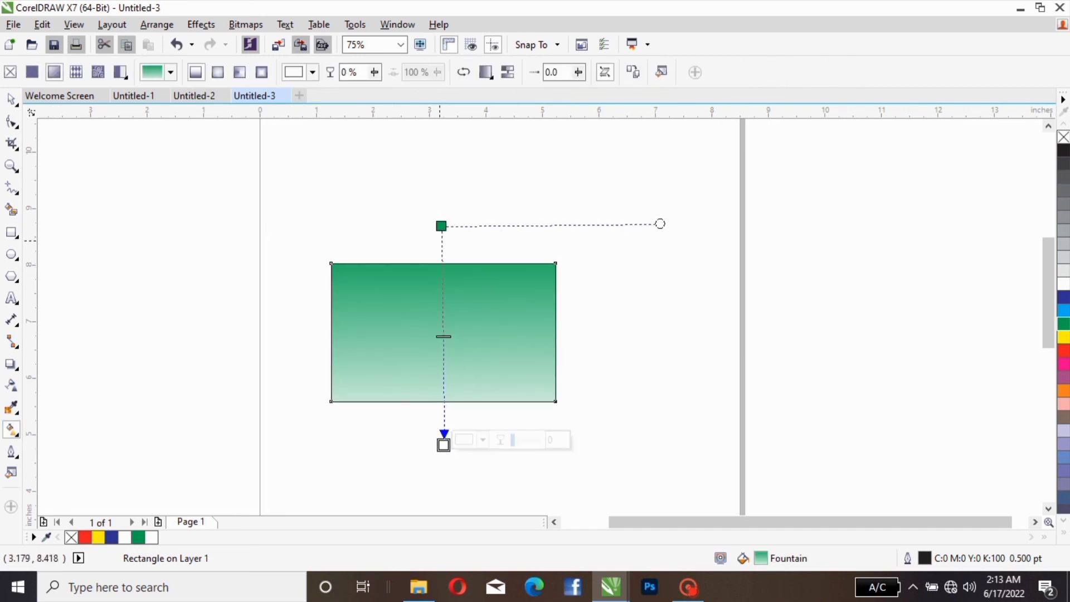
{"action": "left_click", "coordinate": [440, 225]}
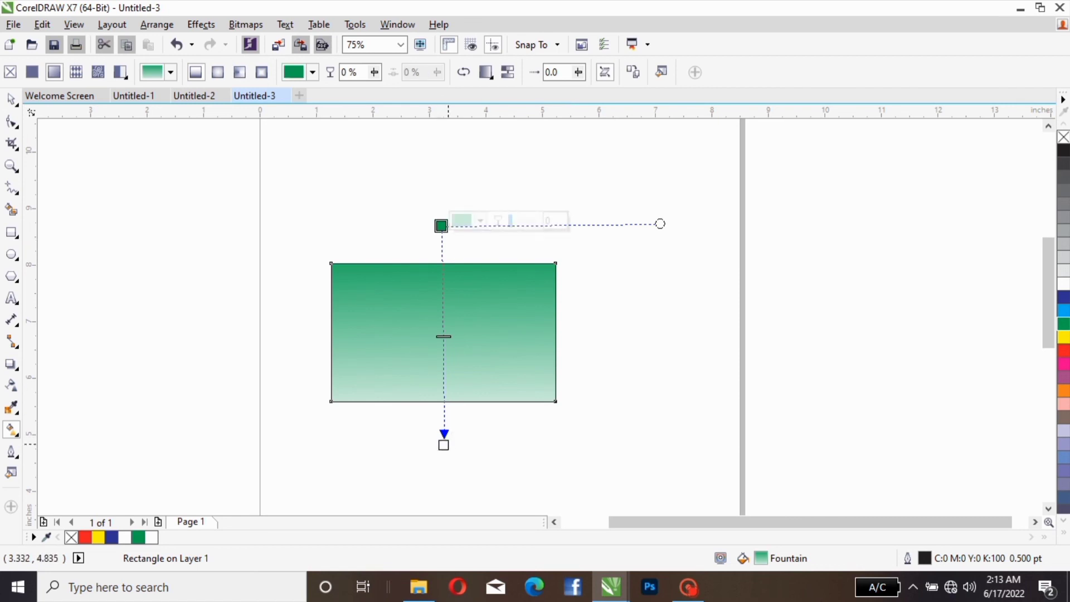
Step: Change the gradient's white end node to dark red, CMYK 21, 100, 100, 18
{"action": "left_click", "coordinate": [443, 444]}
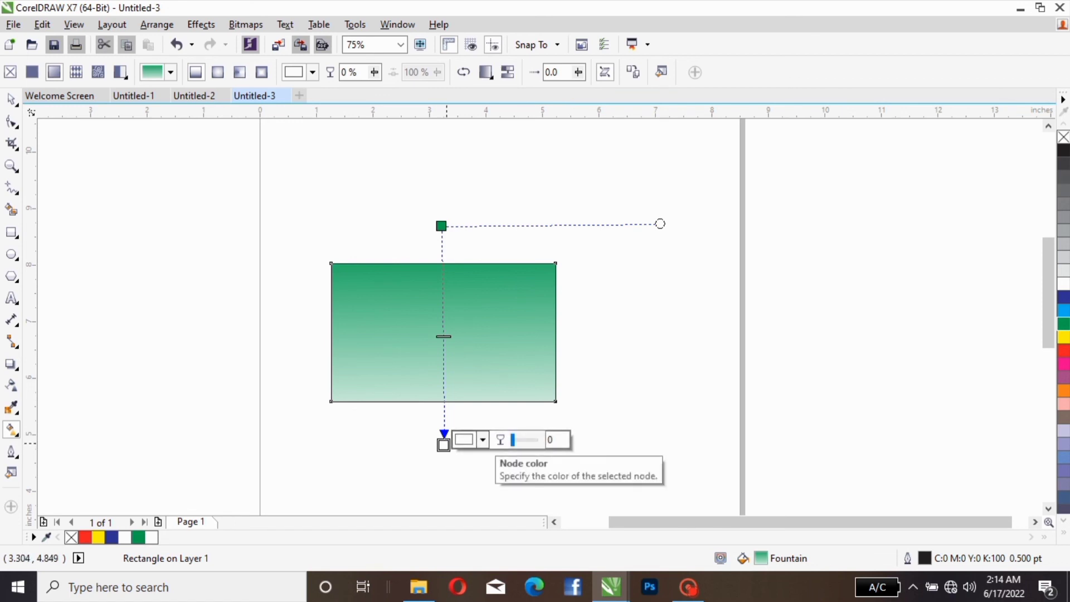
{"action": "left_click", "coordinate": [482, 439]}
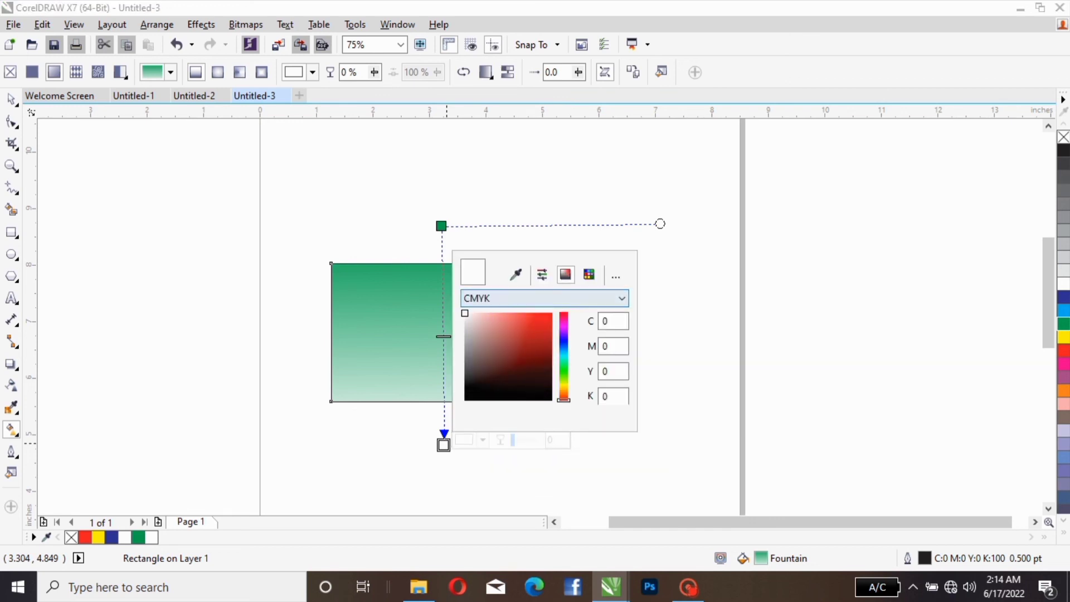
{"action": "left_click", "coordinate": [535, 341]}
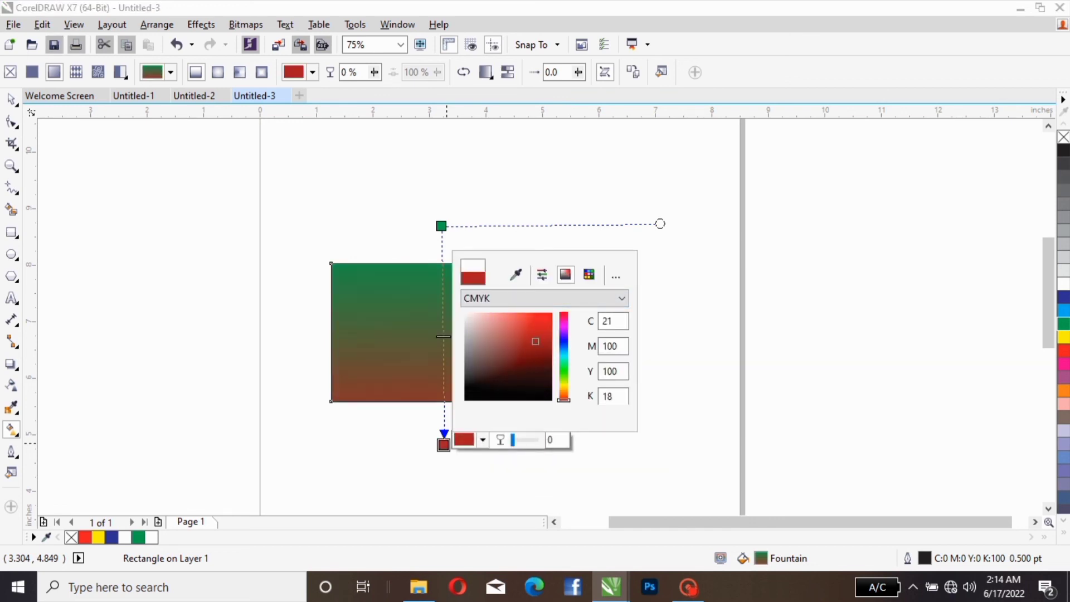
{"action": "left_click", "coordinate": [657, 364]}
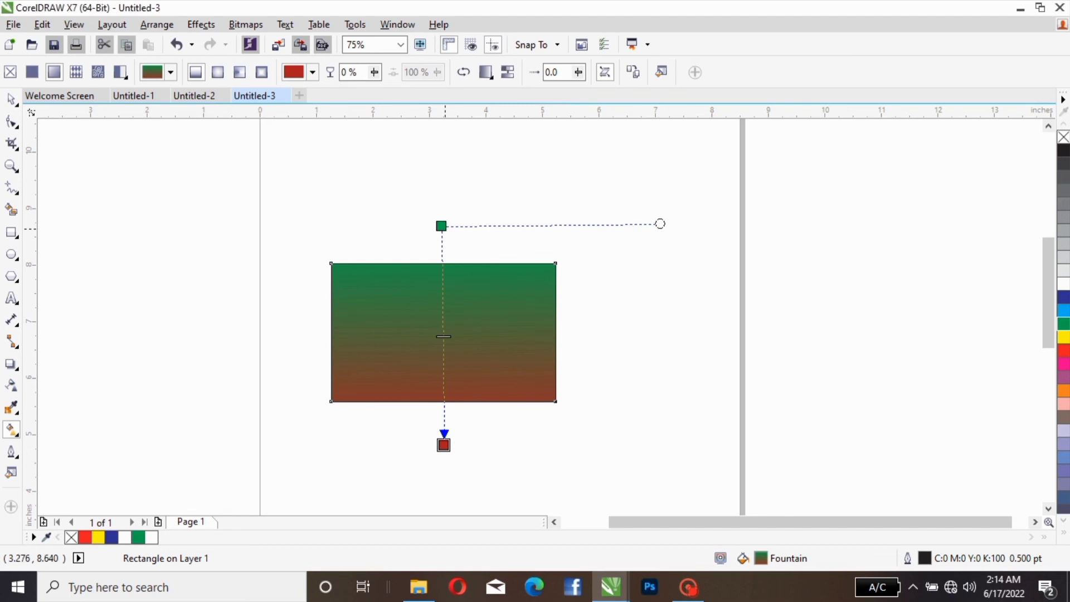
Step: Change the gradient's green start node to near-black, CMYK 78, 60, 71, 85
{"action": "left_click", "coordinate": [443, 227]}
{"action": "left_click", "coordinate": [468, 220]}
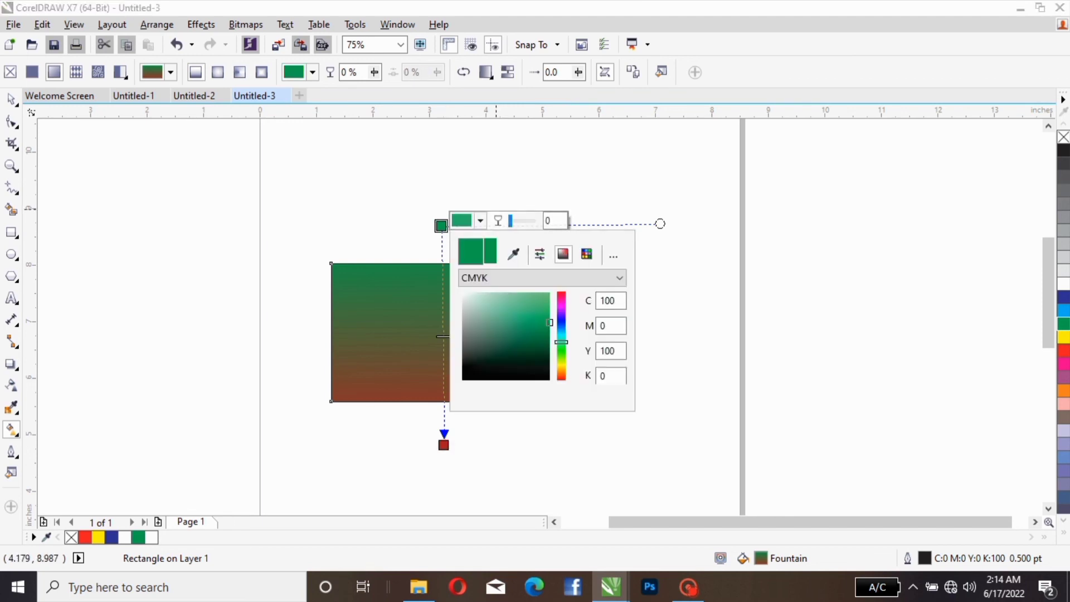
{"action": "left_click", "coordinate": [523, 369]}
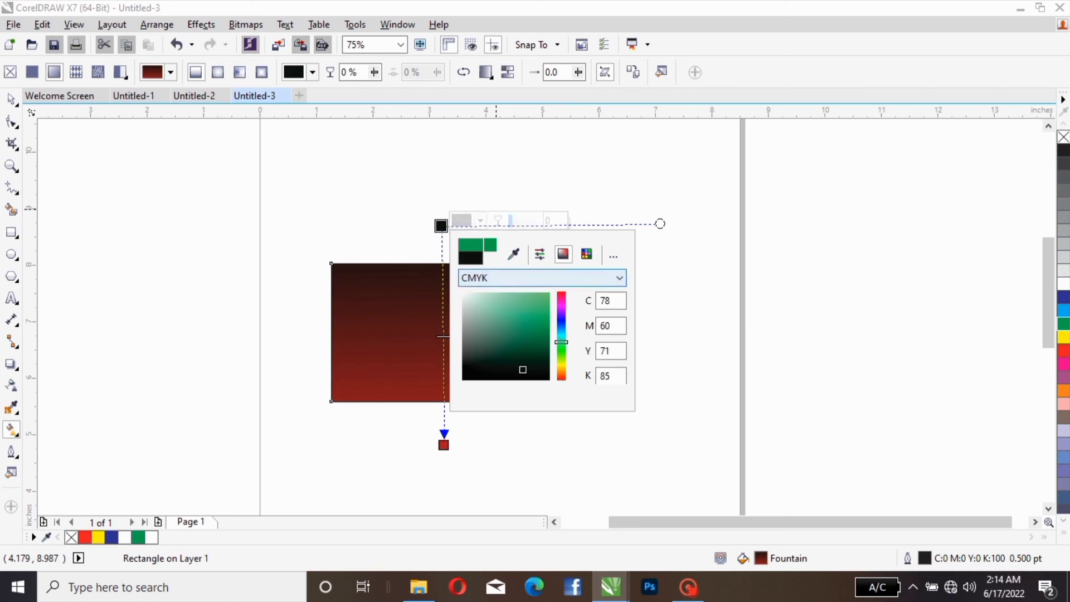
{"action": "left_click", "coordinate": [662, 277]}
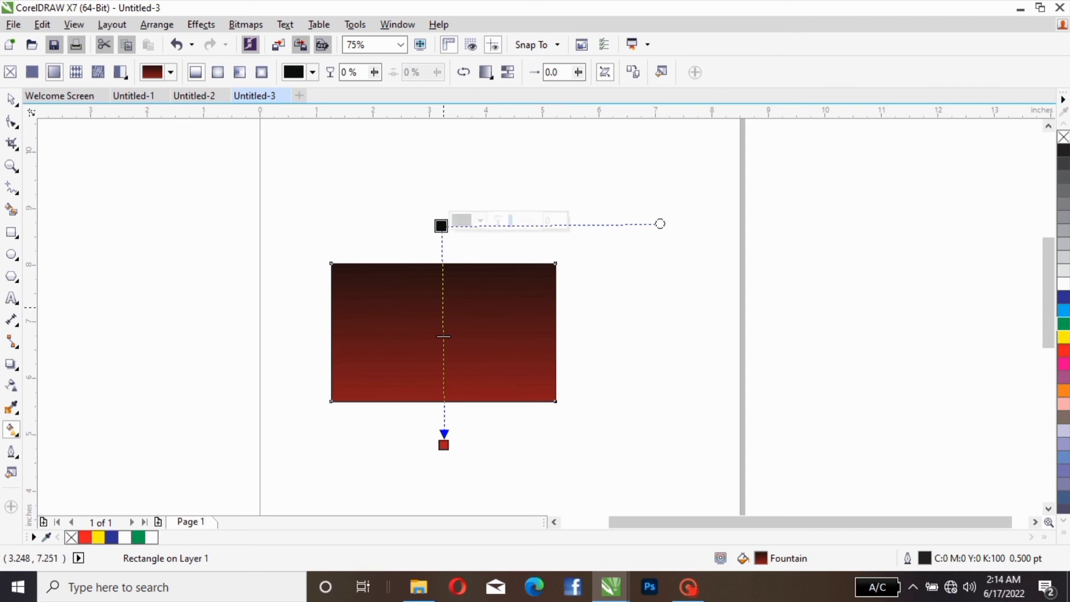
Step: Add an intermediate colour node at 37% along the gradient and recolour it dark brown after trying blue and olive hues
{"action": "double_click", "coordinate": [442, 306]}
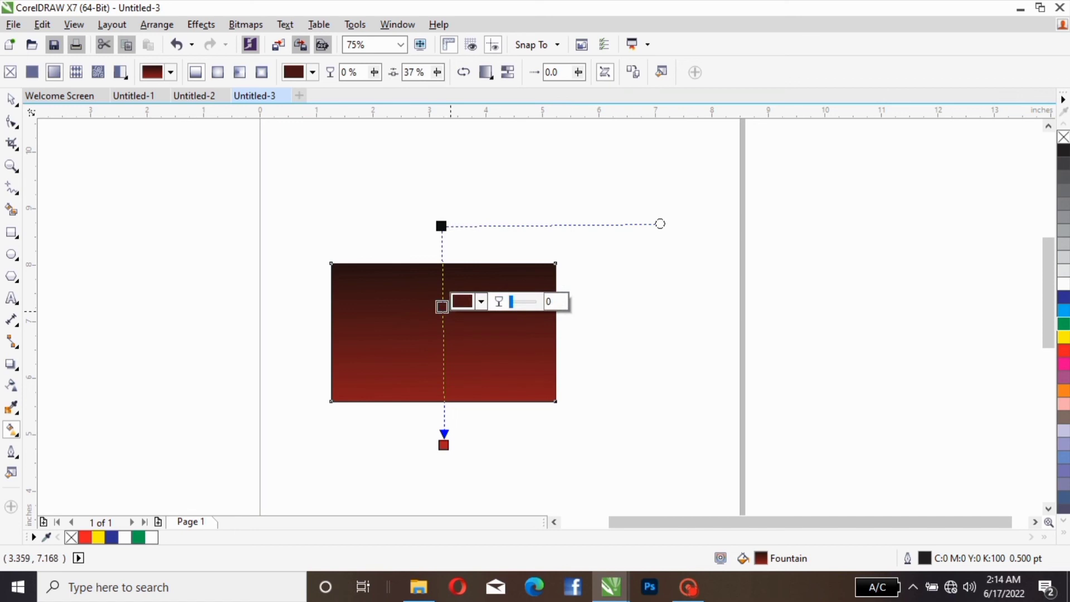
{"action": "left_click", "coordinate": [480, 301]}
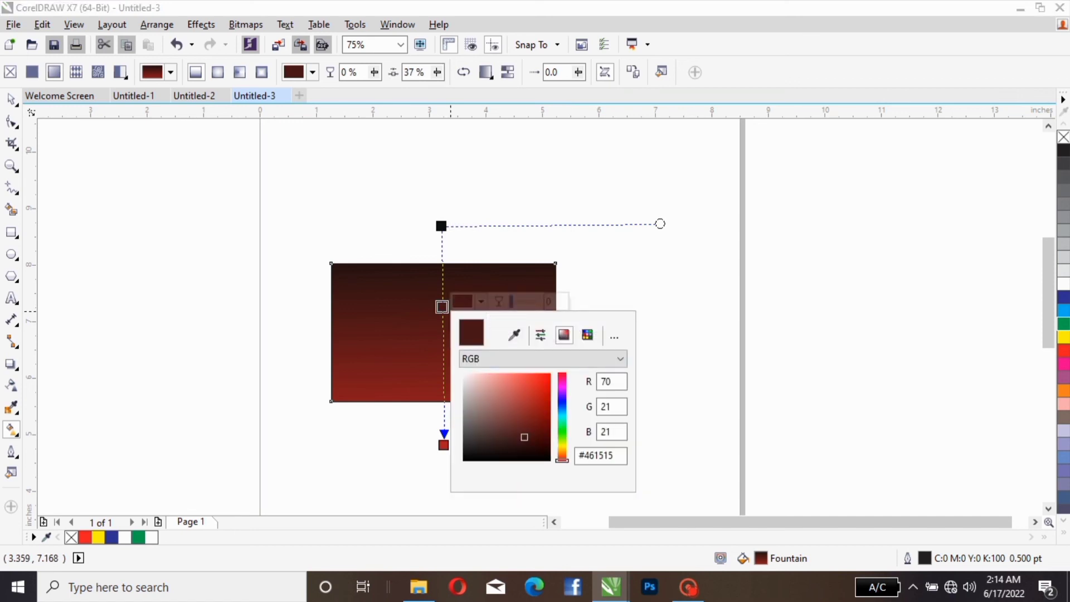
{"action": "left_click", "coordinate": [561, 399]}
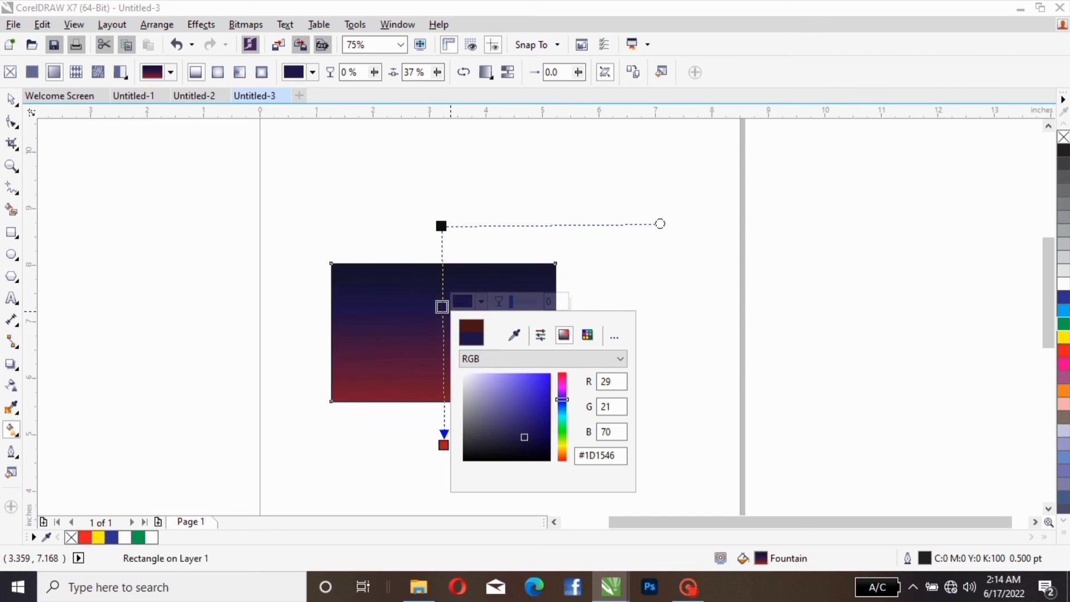
{"action": "left_click", "coordinate": [562, 441]}
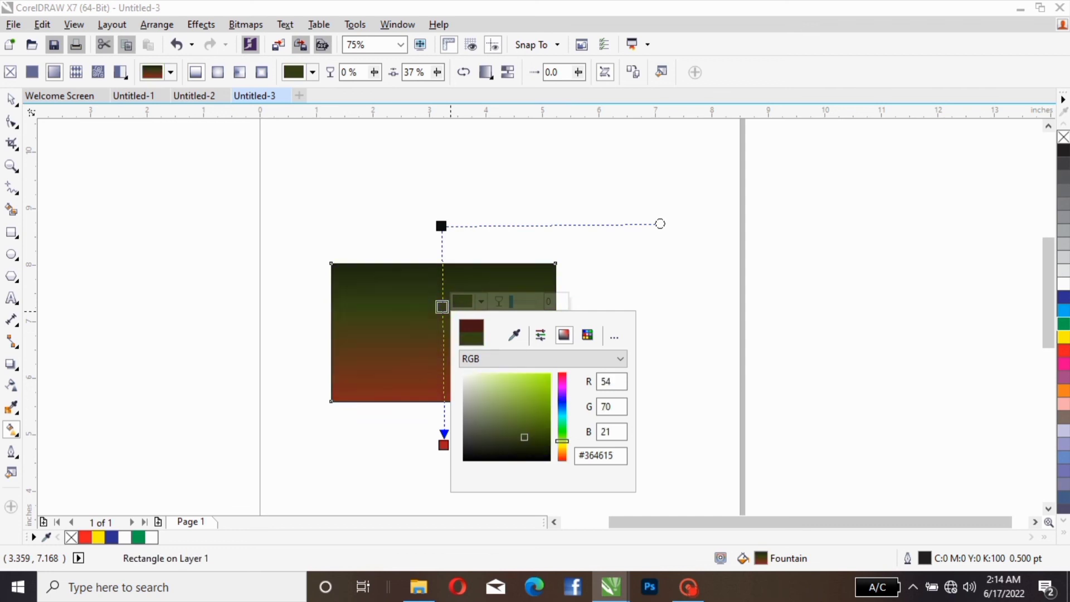
{"action": "left_click", "coordinate": [561, 451]}
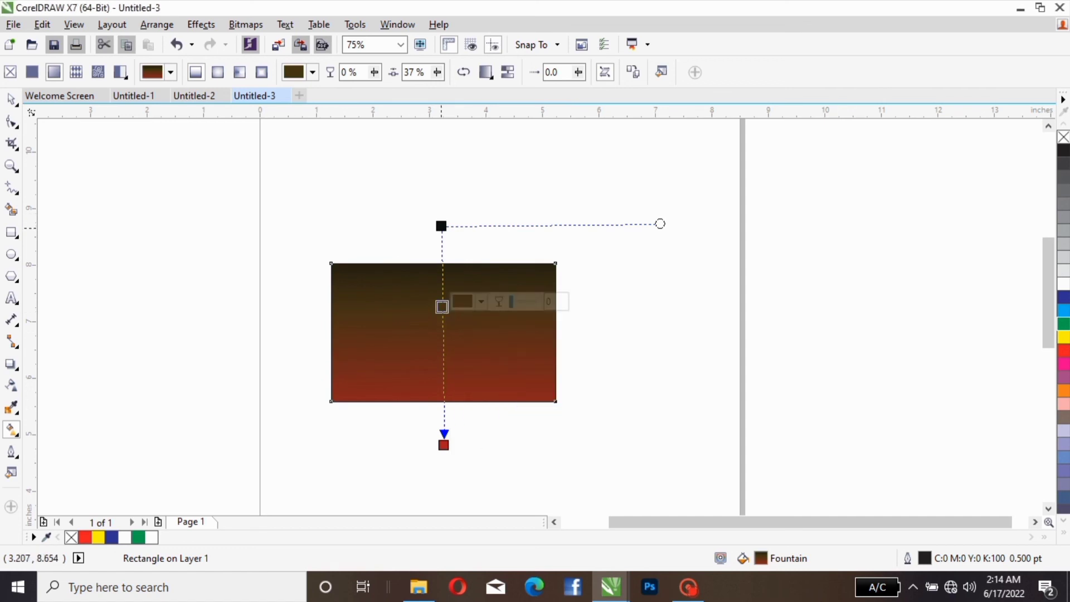
Step: Move the gradient's start node closer to the rectangle and try elliptical and conical types, settling on a rectangular fountain fill
{"action": "left_click_drag", "start_coordinate": [440, 226], "coordinate": [440, 246]}
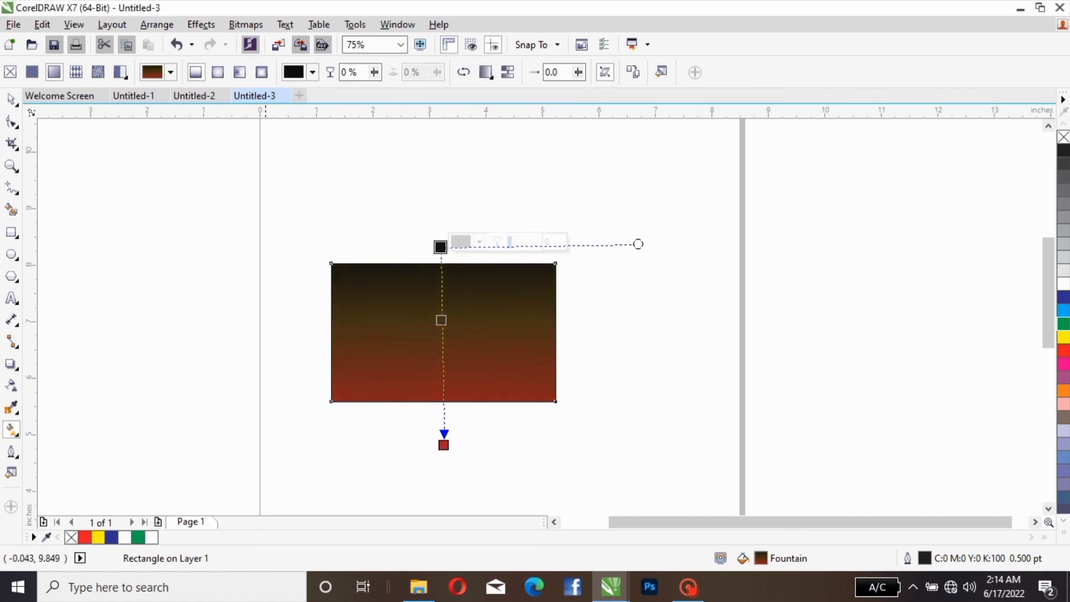
{"action": "left_click", "coordinate": [217, 72]}
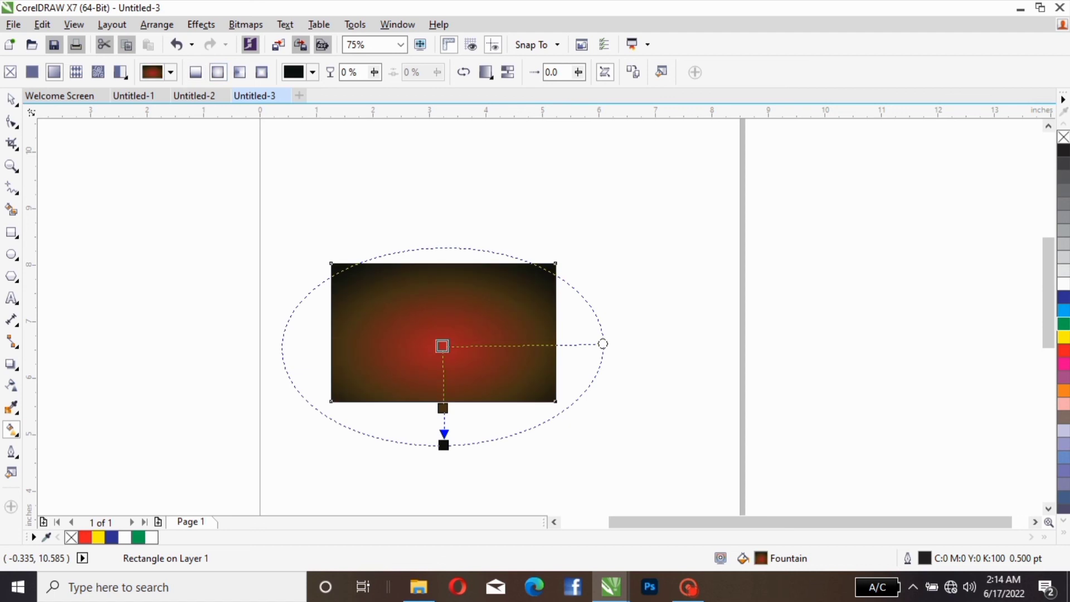
{"action": "left_click", "coordinate": [240, 72]}
{"action": "left_click", "coordinate": [262, 72]}
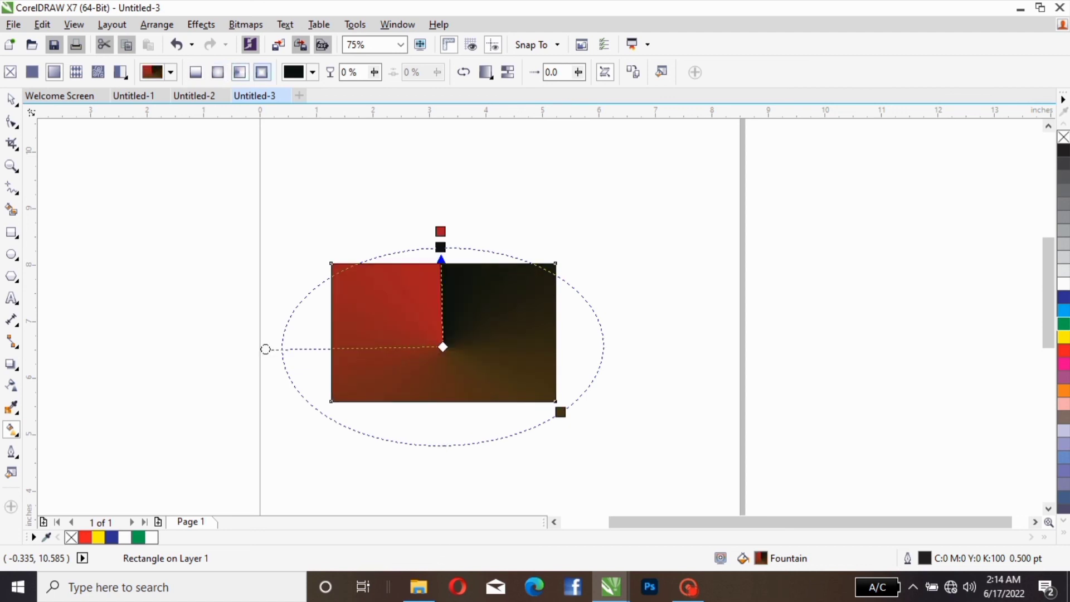
{"action": "left_click", "coordinate": [312, 72]}
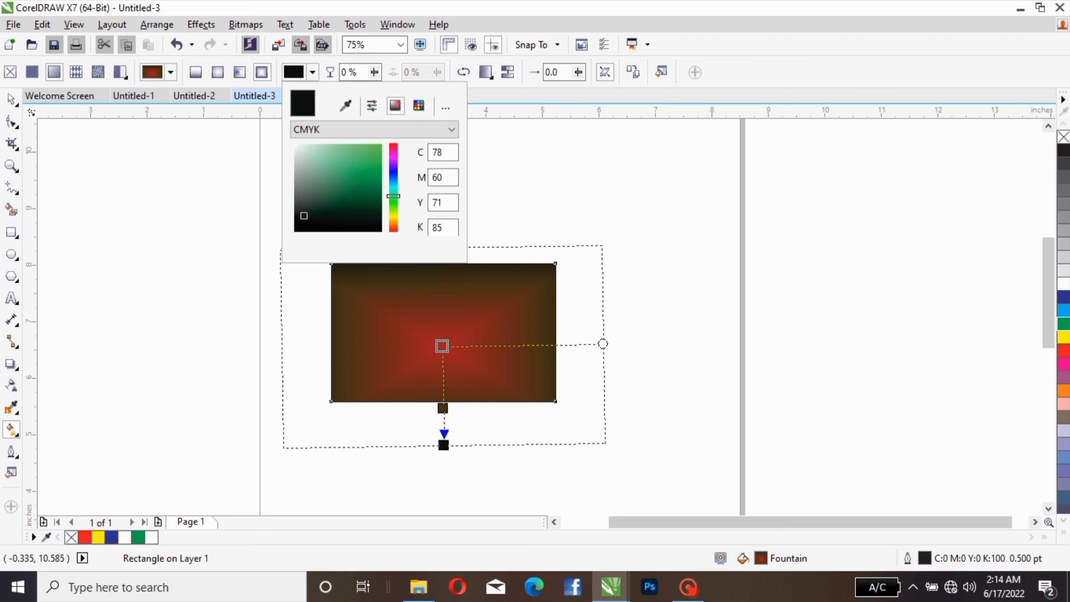
Step: Try a vector pattern fill on the rectangle, and switch back to the fountain fill with its centre node selected
{"action": "left_click", "coordinate": [76, 72]}
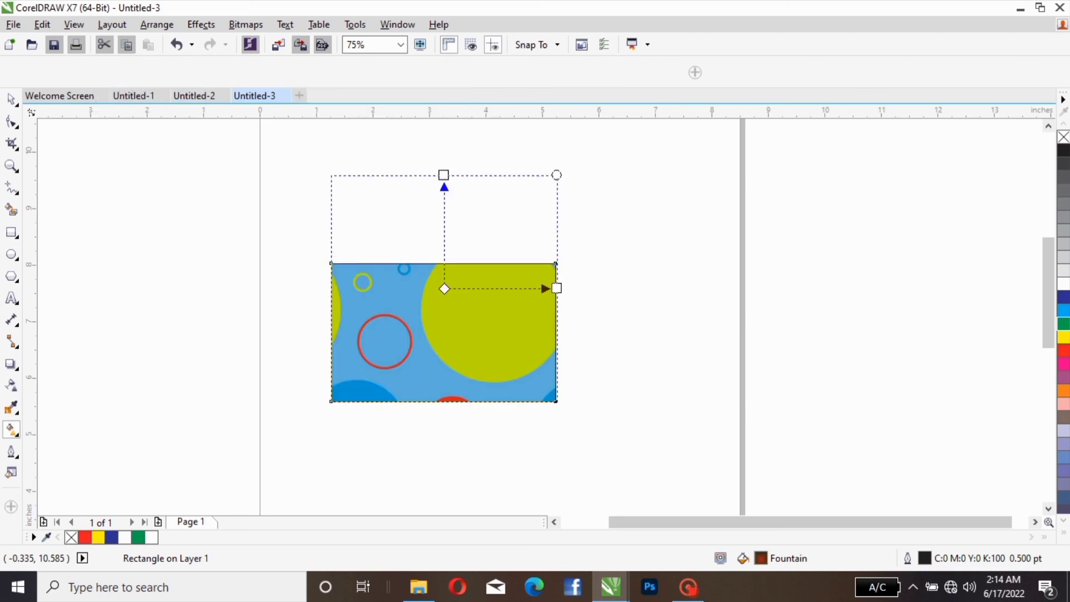
{"action": "left_click", "coordinate": [54, 72]}
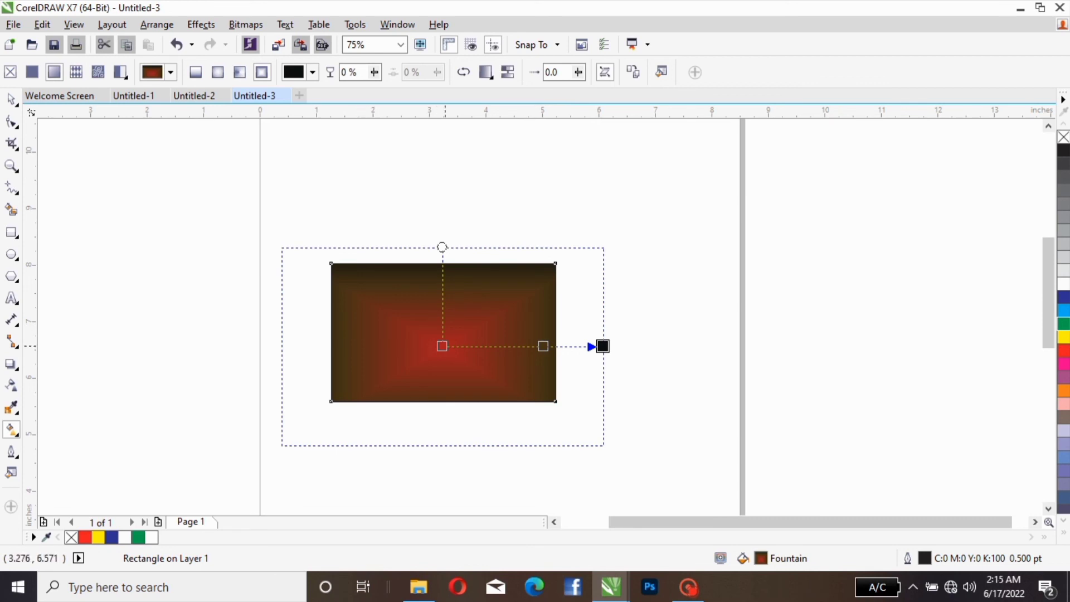
{"action": "left_click", "coordinate": [442, 346]}
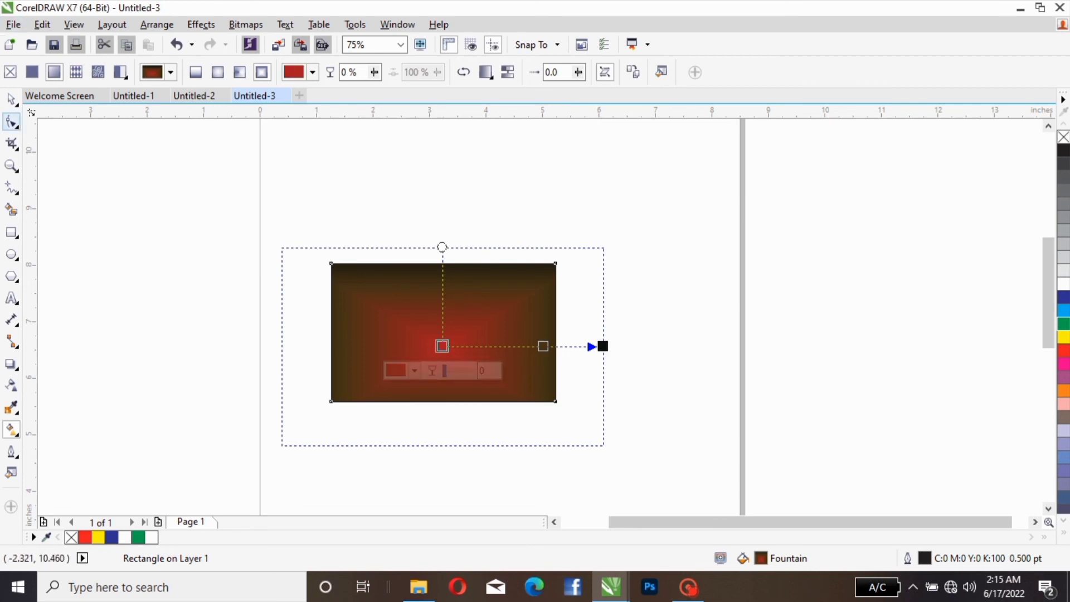
Step: Delete the gradient-filled rectangle to clear the page
{"action": "key", "text": "space"}
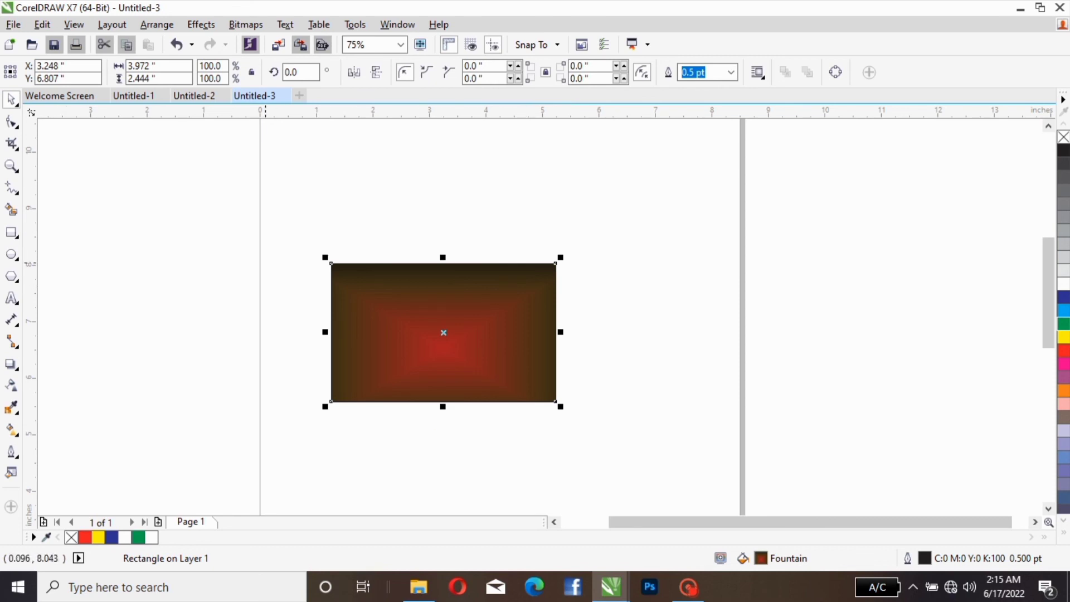
{"action": "key", "text": "Delete"}
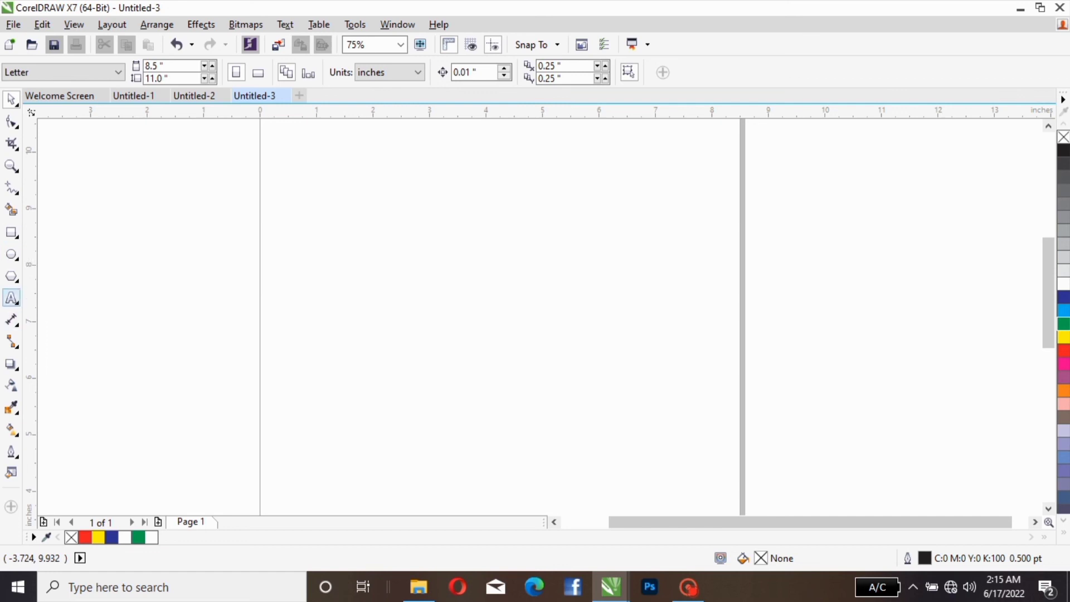
Step: Add a first name in capitals as 24 pt Arial artistic text near X 0.69, Y 7.46
{"action": "left_click", "coordinate": [11, 298]}
{"action": "left_click", "coordinate": [299, 293]}
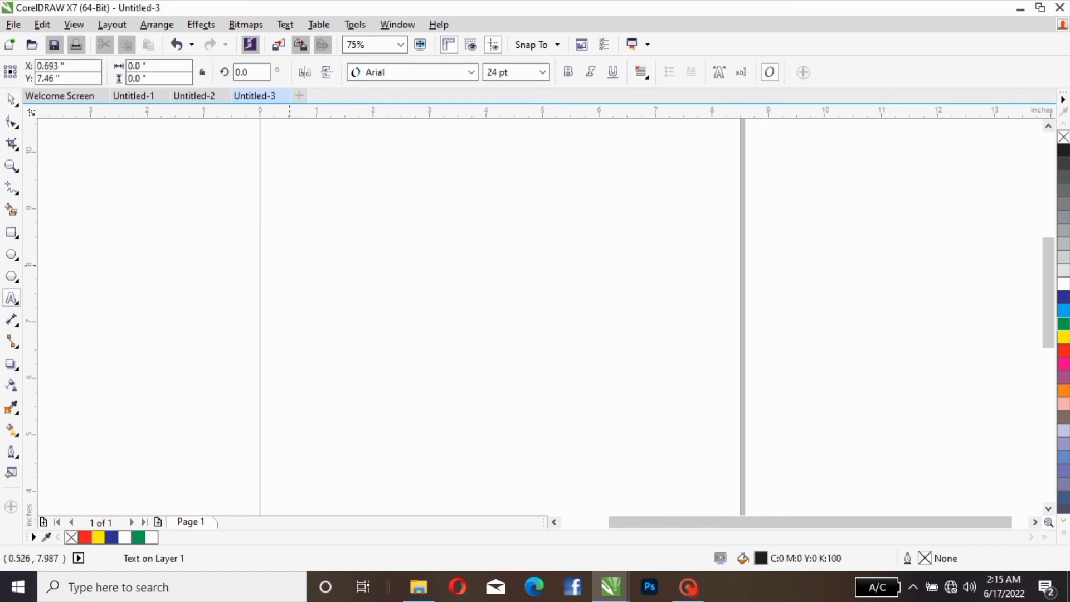
{"action": "type", "text": "JO"}
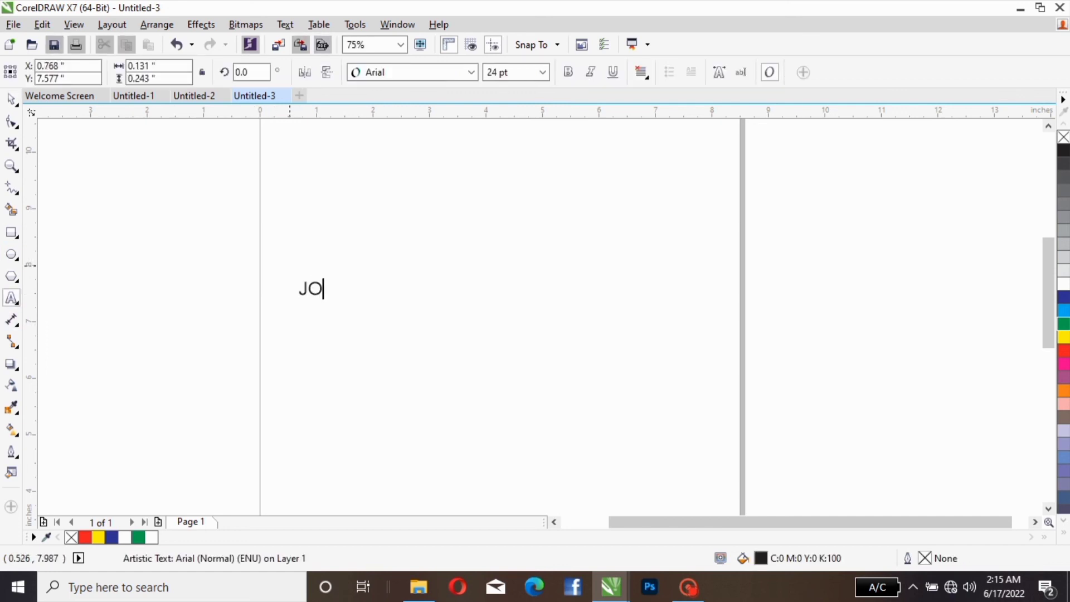
{"action": "type", "text": "VITA"}
{"action": "left_click", "coordinate": [11, 100]}
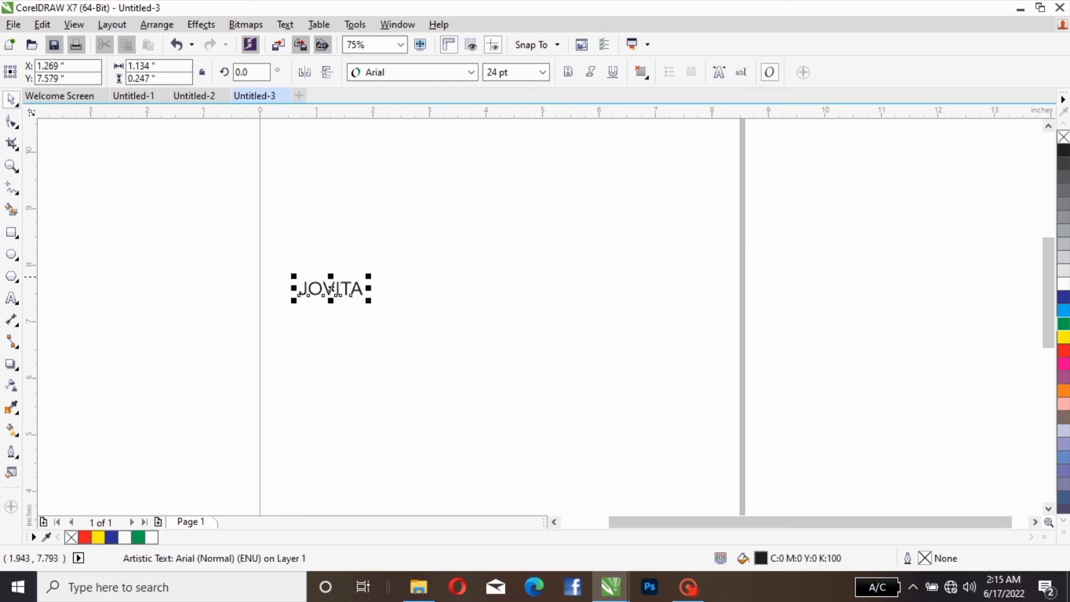
Step: Enlarge the text to about 84.5 pt and give it a white fill with a cyan outline
{"action": "left_click_drag", "start_coordinate": [368, 277], "coordinate": [530, 241]}
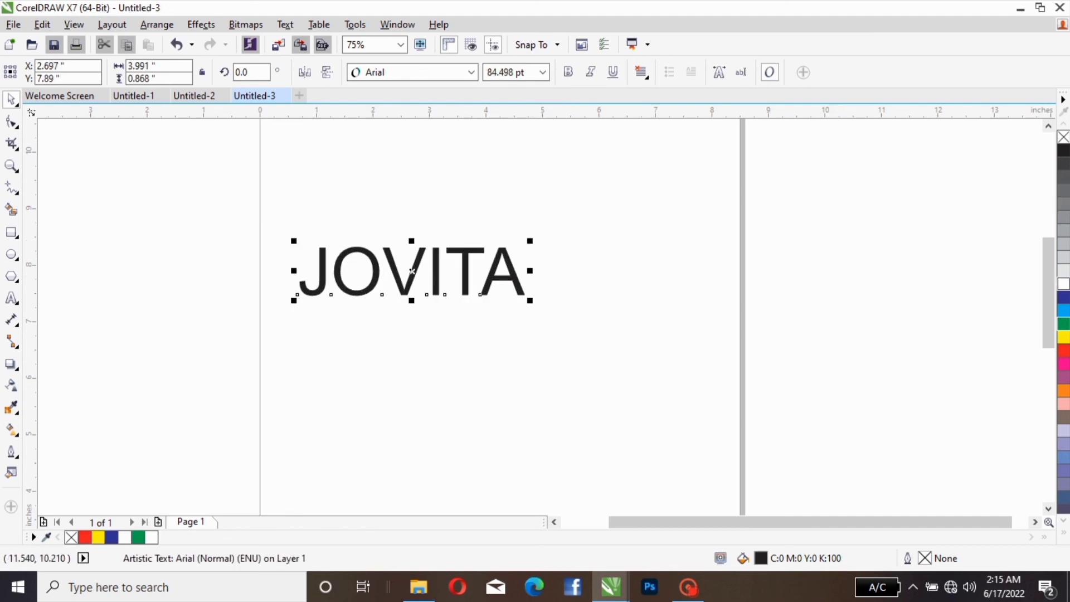
{"action": "left_click", "coordinate": [1063, 285]}
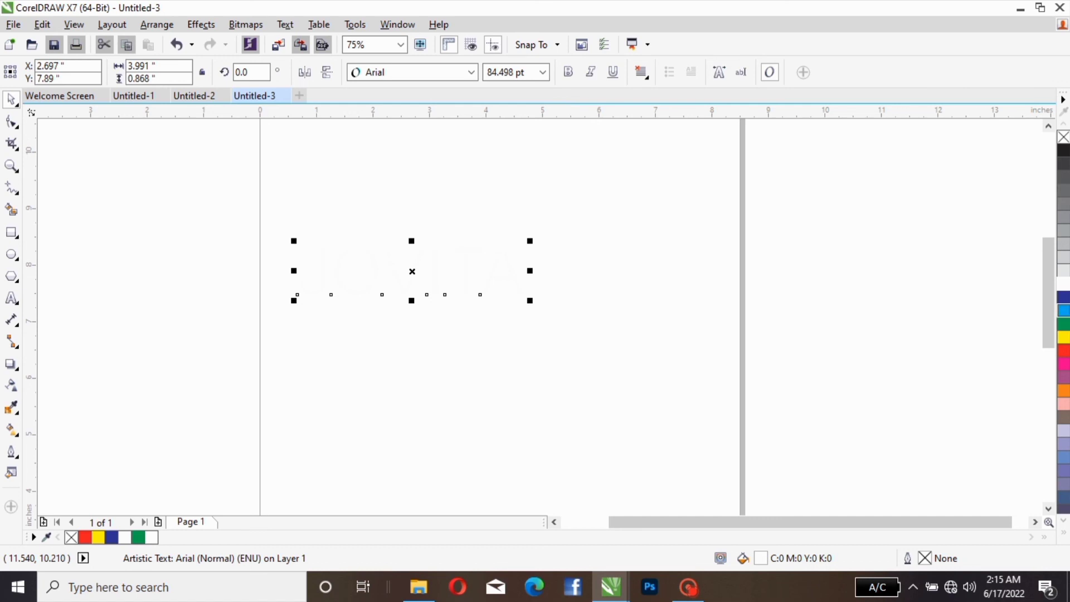
{"action": "right_click", "coordinate": [1063, 310]}
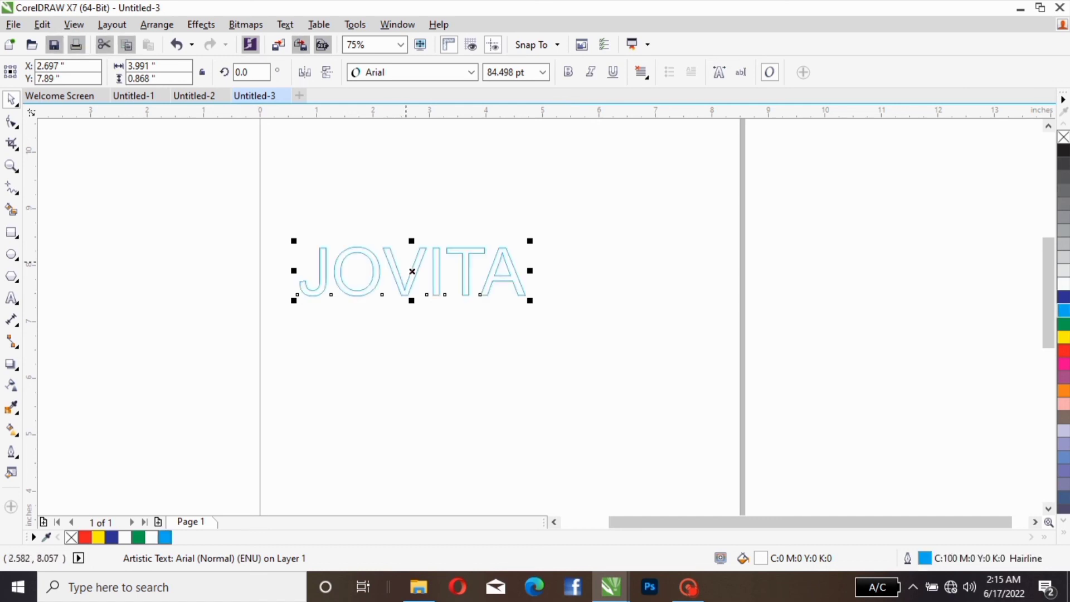
Step: Enlarge the outlined text to about 120.8 pt and centre it near X 3.99, Y 8.02
{"action": "left_click_drag", "start_coordinate": [412, 270], "coordinate": [433, 288]}
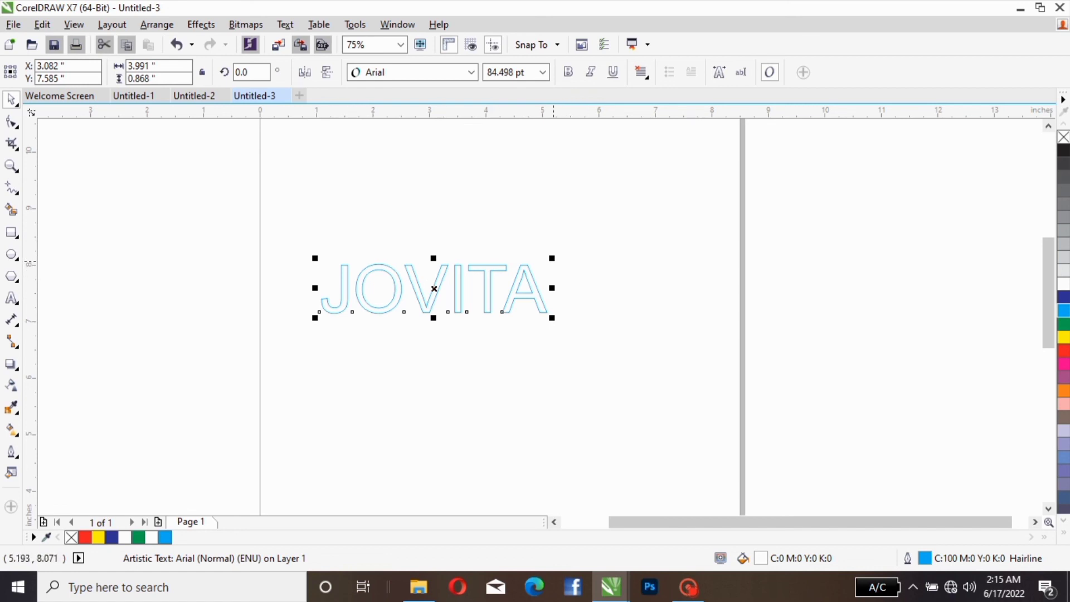
{"action": "left_click_drag", "start_coordinate": [551, 258], "coordinate": [648, 237]}
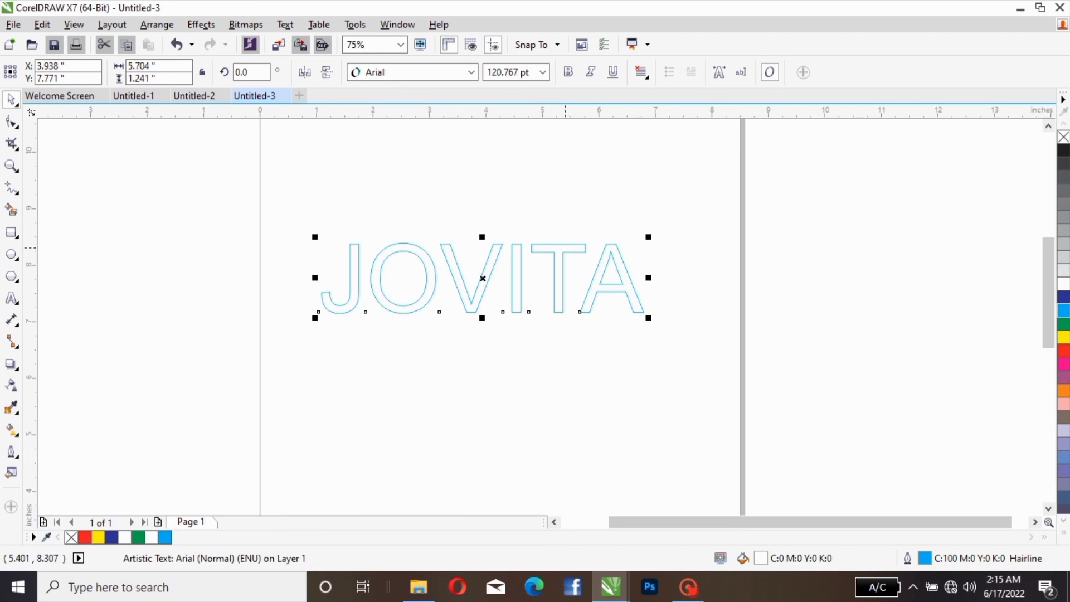
{"action": "mouse_move", "coordinate": [565, 247]}
{"action": "left_mouse_down"}
{"action": "mouse_move", "coordinate": [569, 224]}
{"action": "mouse_move", "coordinate": [568, 233]}
{"action": "left_mouse_up"}
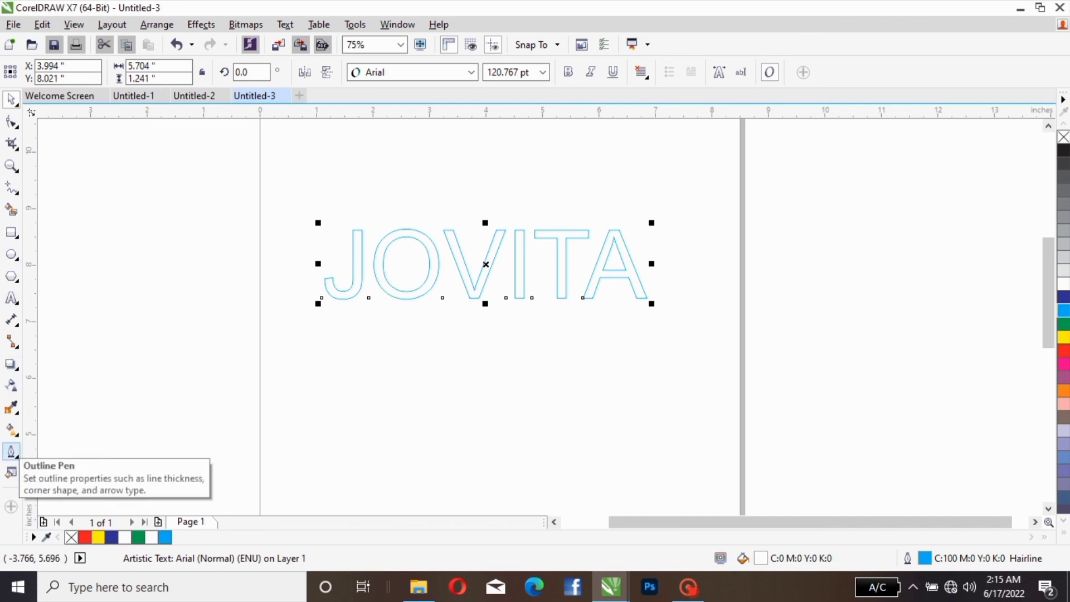
Step: Thicken the text's cyan outline to 2 pt and finally 3 pt, and shift the text to about X 4.10, Y 7.78
{"action": "left_click", "coordinate": [11, 451]}
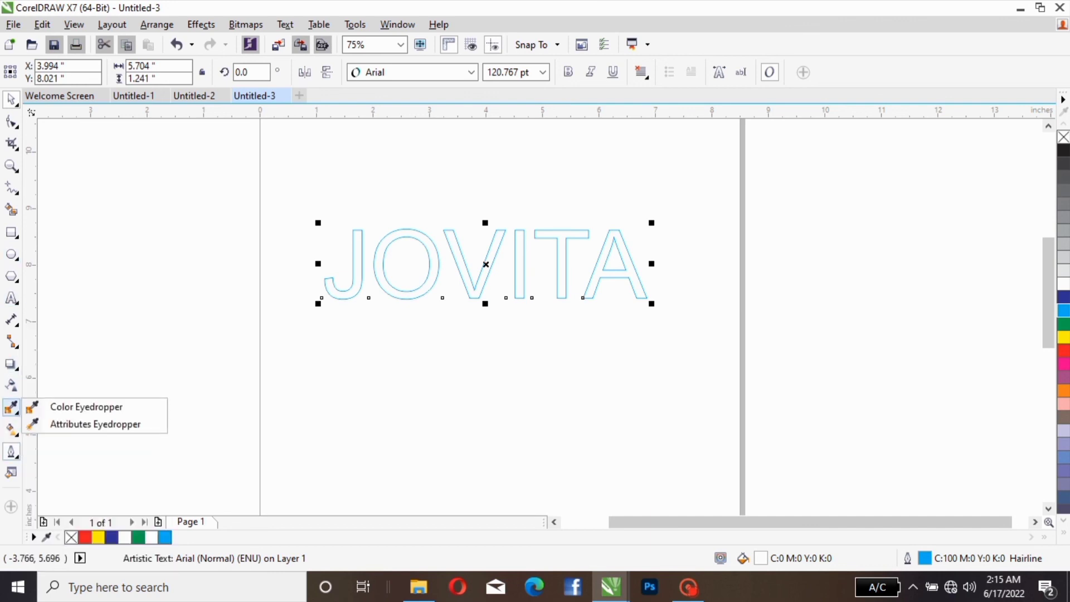
{"action": "mouse_move", "coordinate": [11, 430]}
{"action": "mouse_move", "coordinate": [11, 451]}
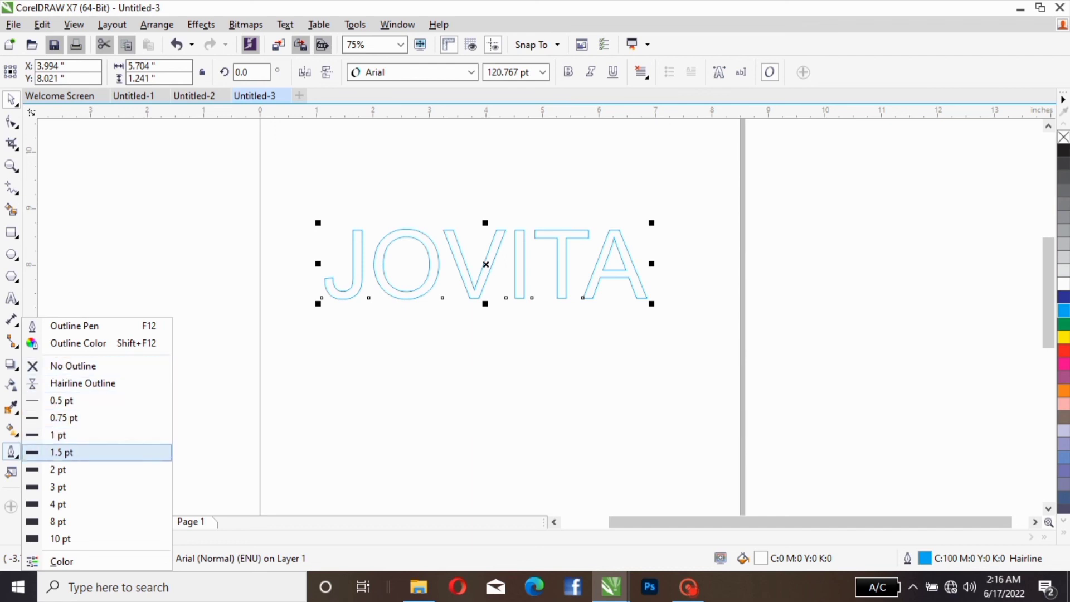
{"action": "left_click", "coordinate": [54, 467]}
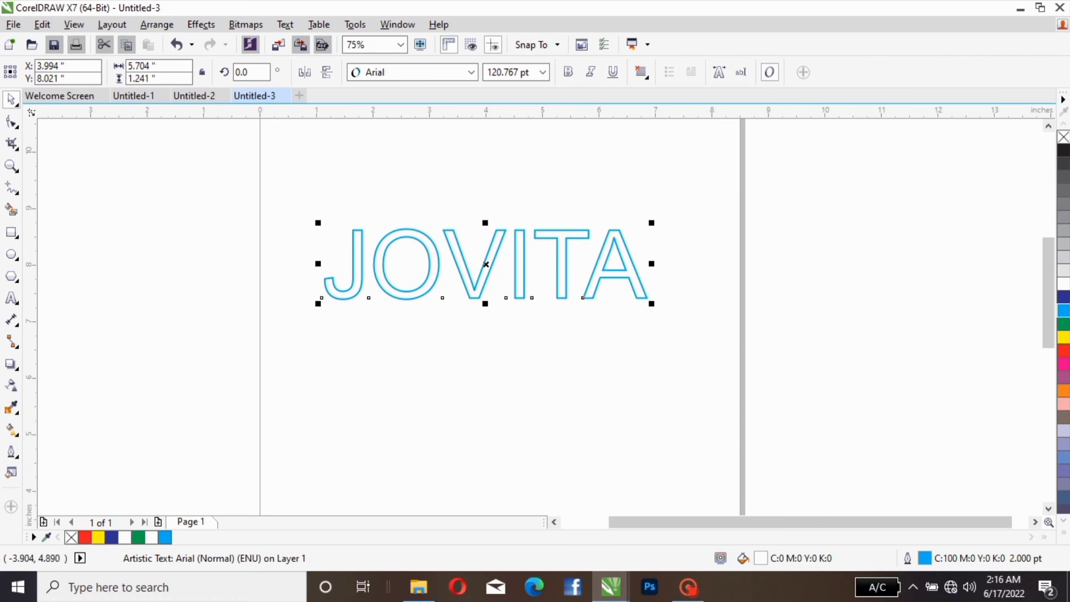
{"action": "left_click", "coordinate": [11, 451]}
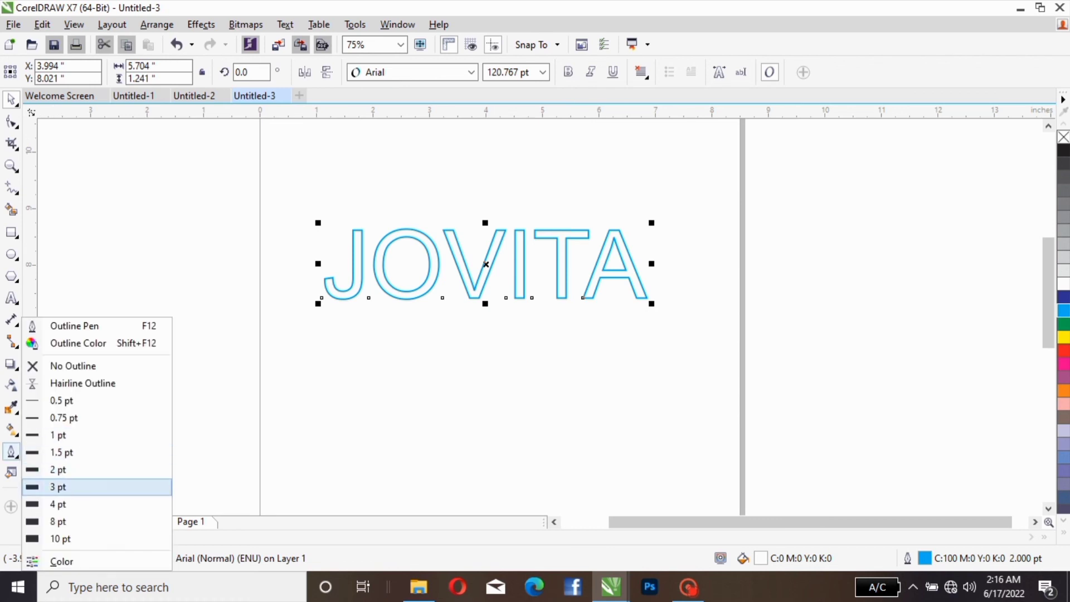
{"action": "left_click", "coordinate": [56, 486]}
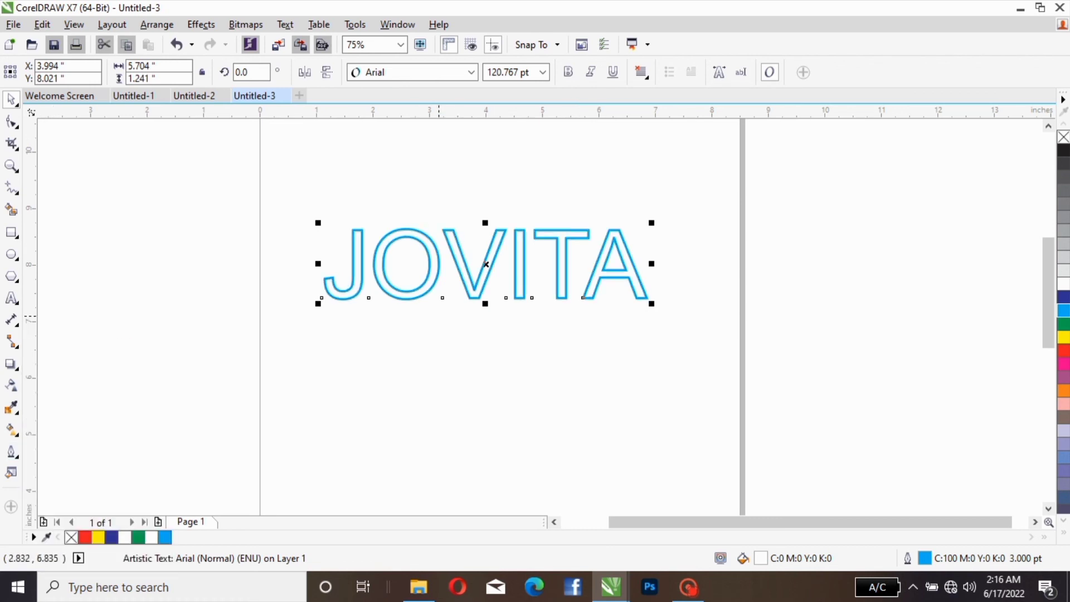
{"action": "mouse_move", "coordinate": [486, 264]}
{"action": "left_mouse_down"}
{"action": "mouse_move", "coordinate": [488, 329]}
{"action": "mouse_move", "coordinate": [492, 277]}
{"action": "left_mouse_up"}
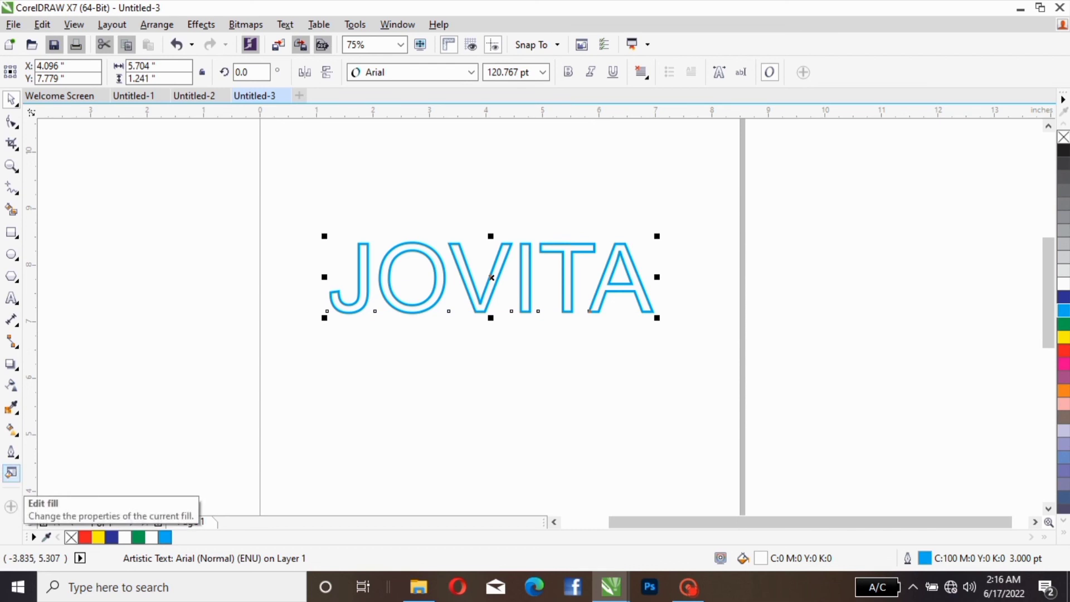
Step: Edit the text's uniform fill to dark red (C16 M100 Y100 K14) and finally to purple (C71 M91 Y0 K0)
{"action": "left_click", "coordinate": [11, 472]}
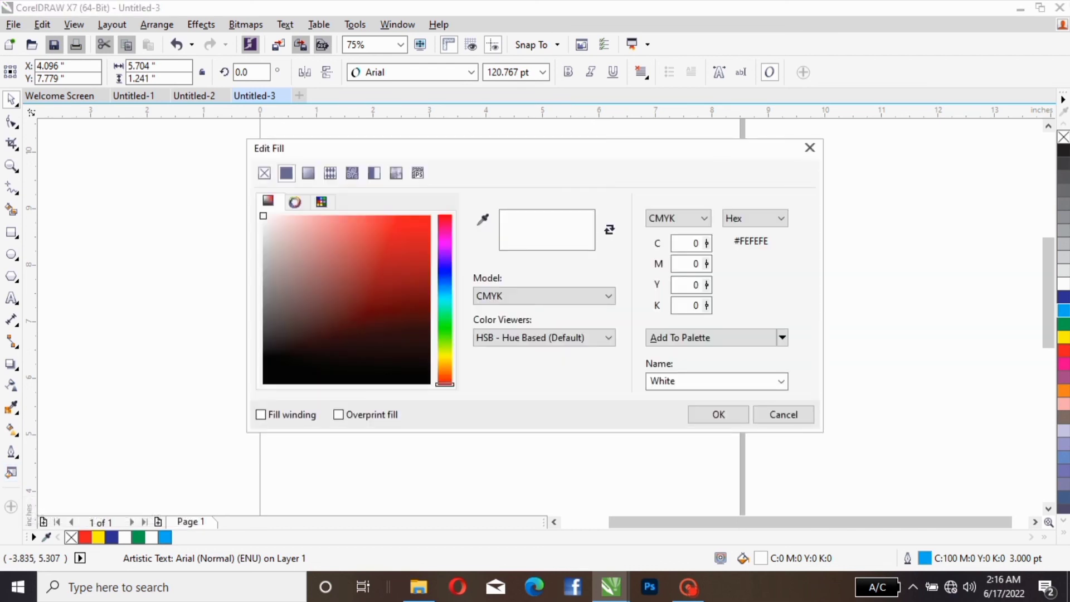
{"action": "left_click", "coordinate": [423, 263]}
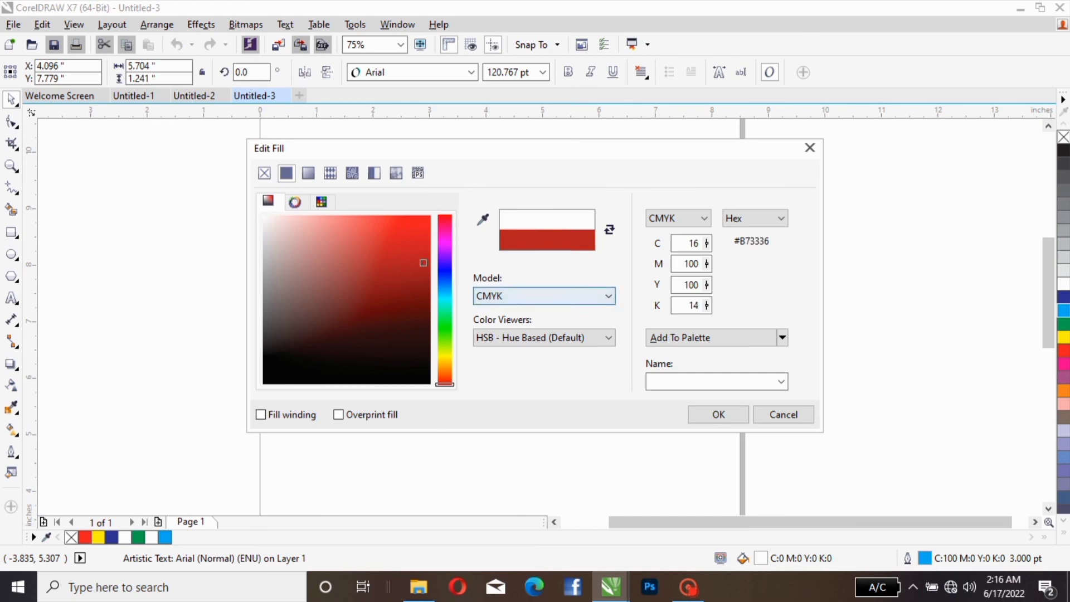
{"action": "left_click", "coordinate": [719, 414]}
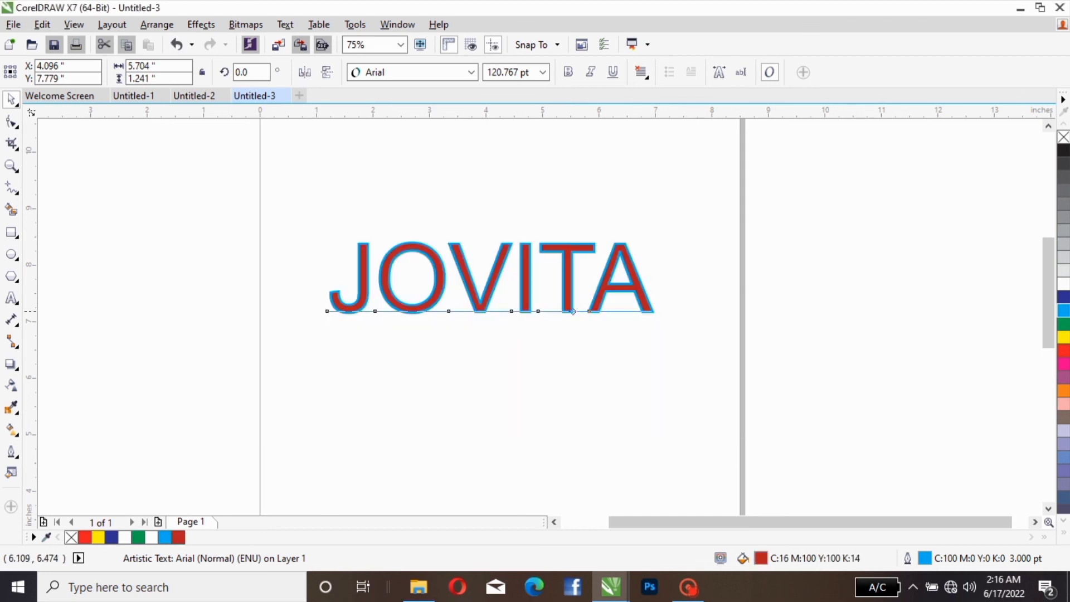
{"action": "left_click", "coordinate": [11, 472]}
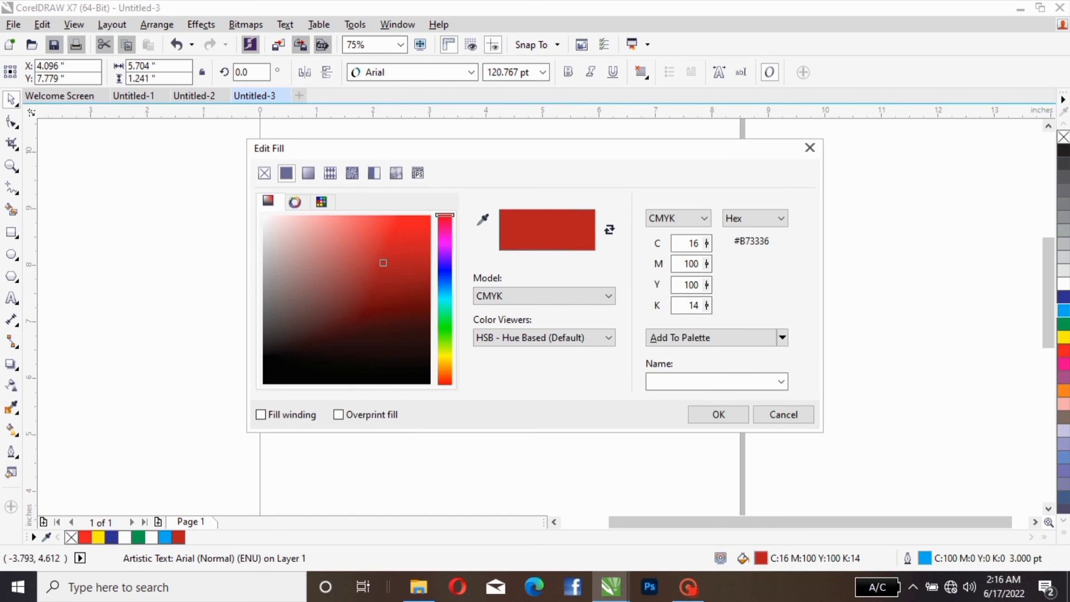
{"action": "left_click", "coordinate": [445, 257]}
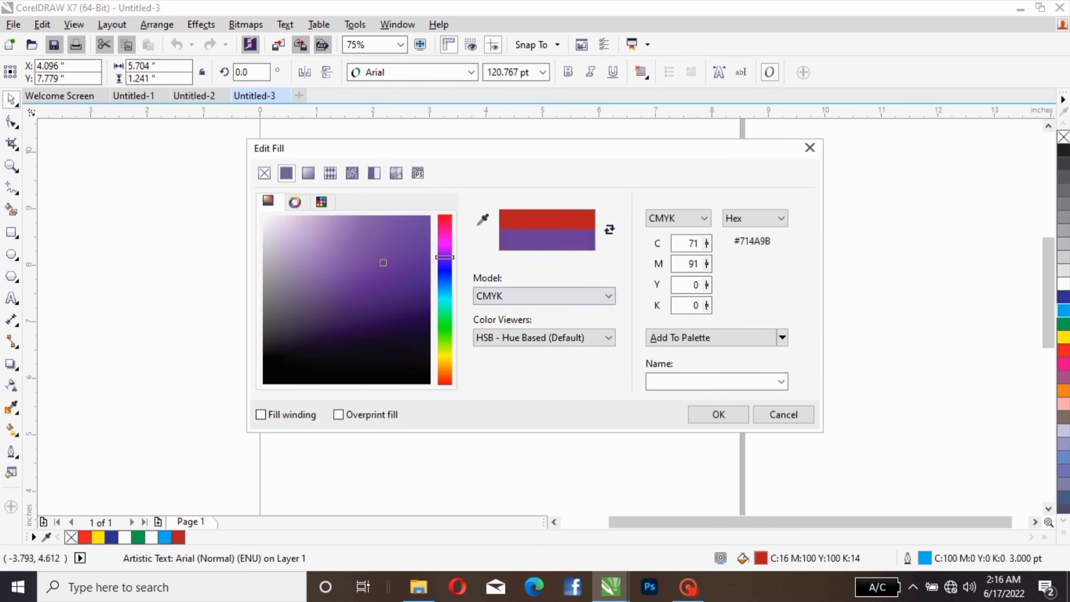
{"action": "left_click", "coordinate": [718, 414]}
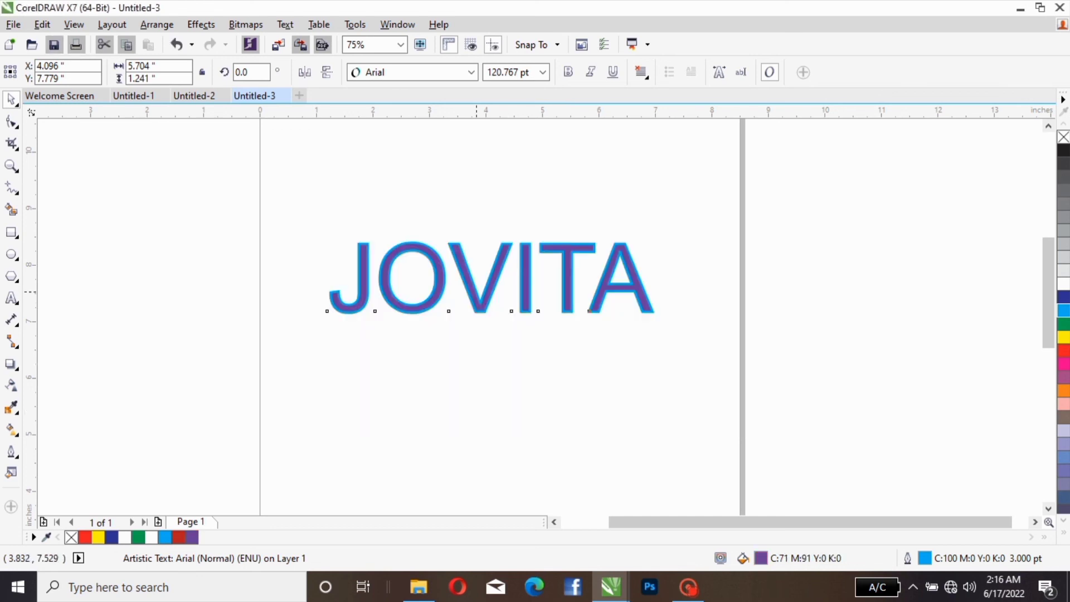
Step: Move the purple text to about X 3.64, Y 8.09, and delete it to clear the page
{"action": "key", "text": "Escape"}
{"action": "left_click", "coordinate": [489, 289]}
{"action": "left_click_drag", "start_coordinate": [488, 288], "coordinate": [463, 270]}
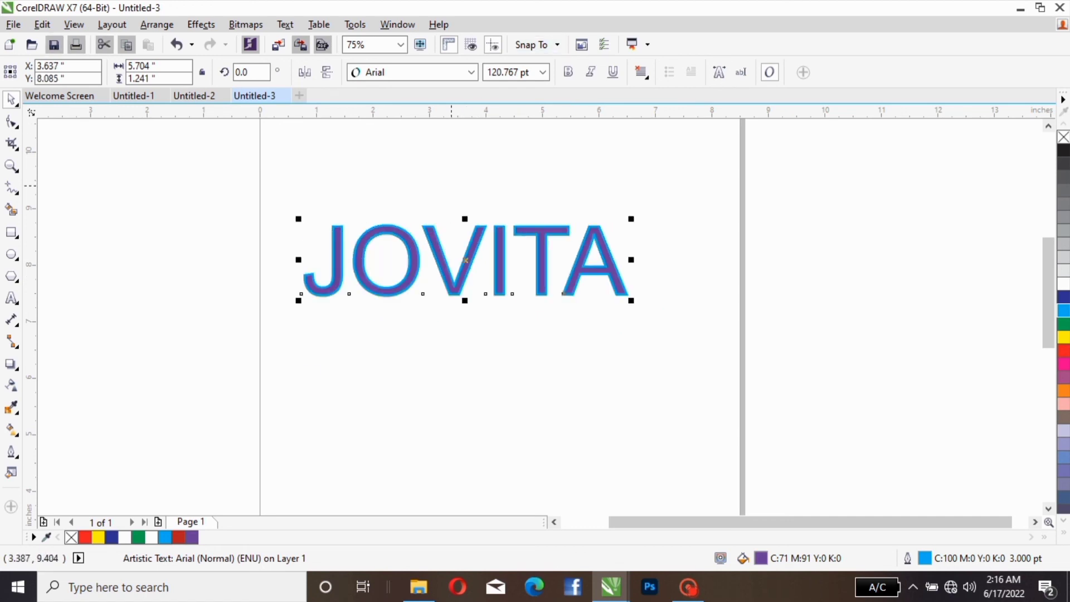
{"action": "key", "text": "Delete"}
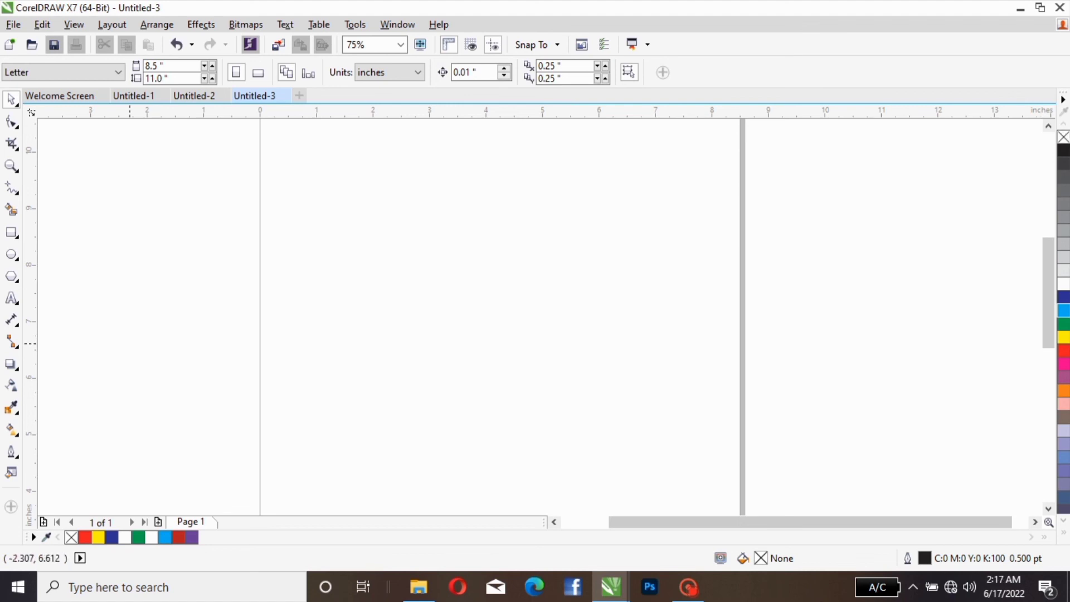
Step: Add the same first name in capitals as 24 pt Arial artistic text, starting near X 1.67, Y 8.35
{"action": "left_click", "coordinate": [11, 298]}
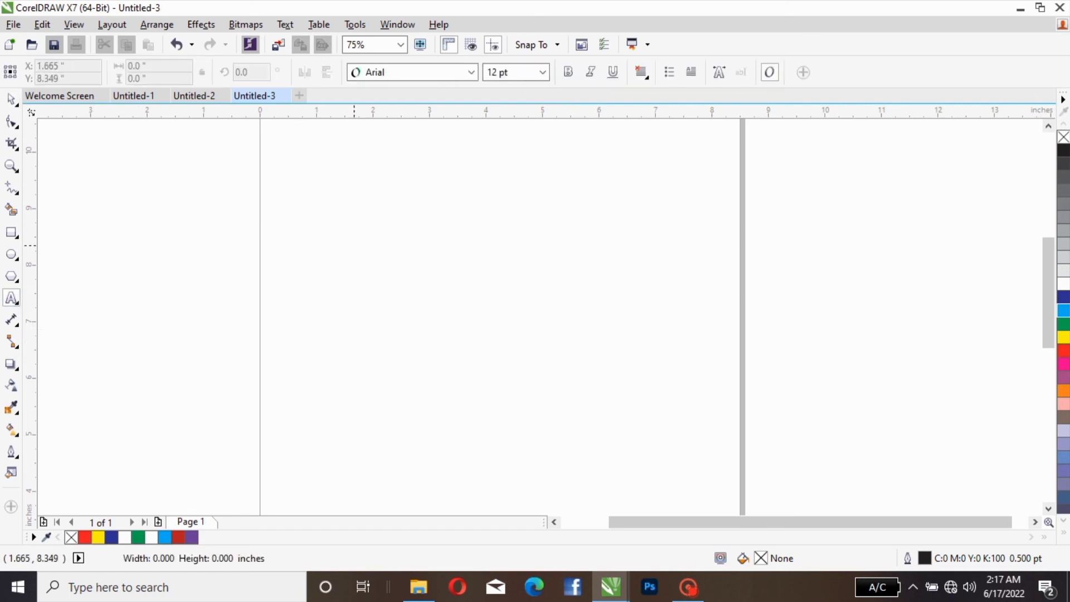
{"action": "left_click", "coordinate": [354, 245]}
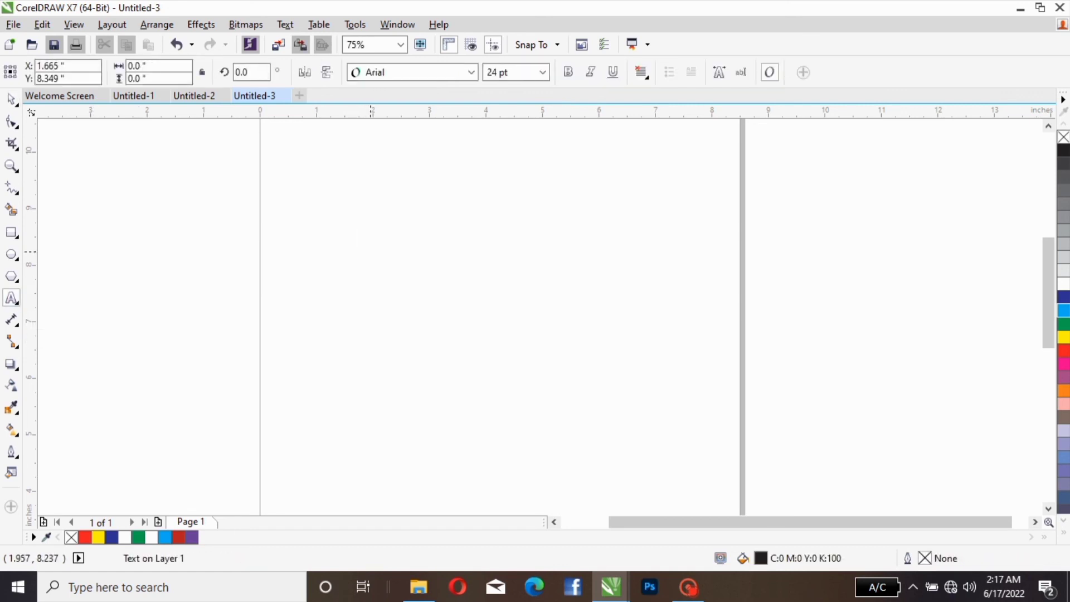
{"action": "type", "text": "JOVI"}
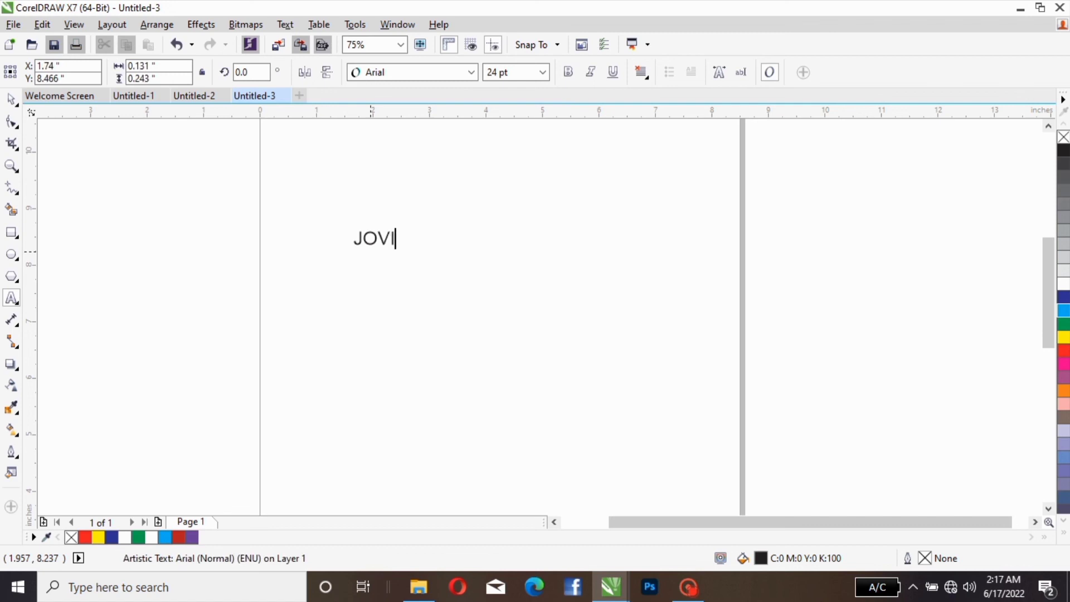
{"action": "type", "text": "TA"}
{"action": "key", "text": "ctrl+space"}
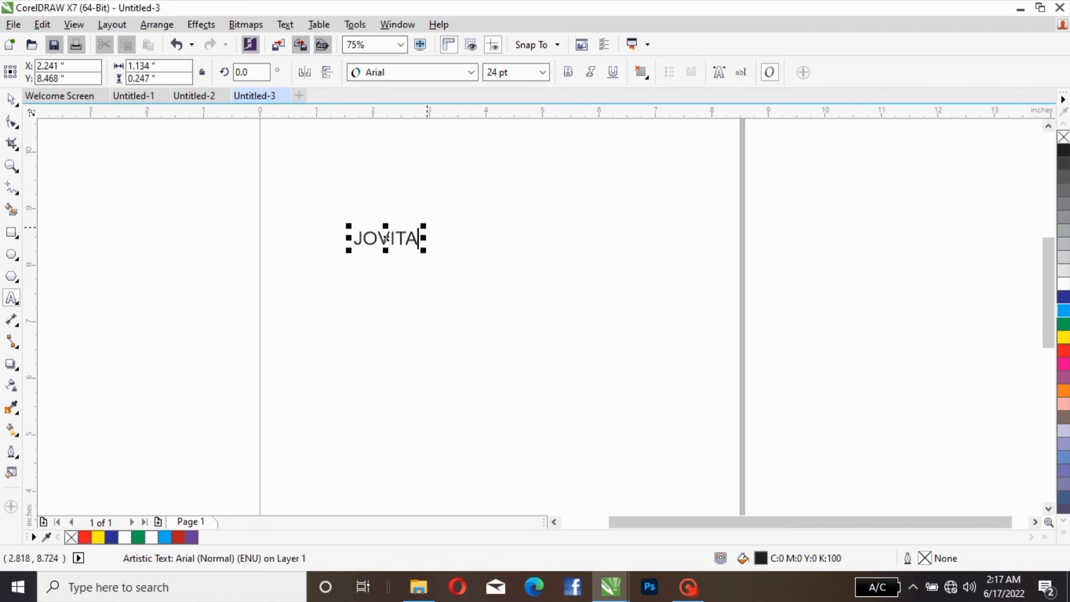
Step: Enlarge the new text to about 86 pt and centre it near X 3.97, Y 7.20
{"action": "left_click_drag", "start_coordinate": [423, 226], "coordinate": [555, 189]}
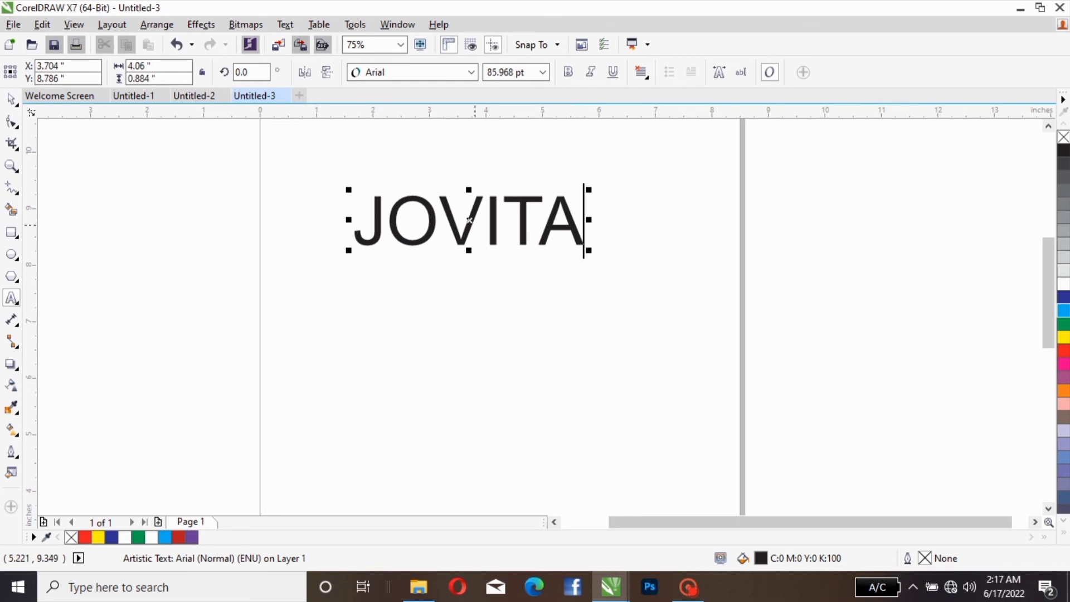
{"action": "left_click_drag", "start_coordinate": [469, 220], "coordinate": [484, 310]}
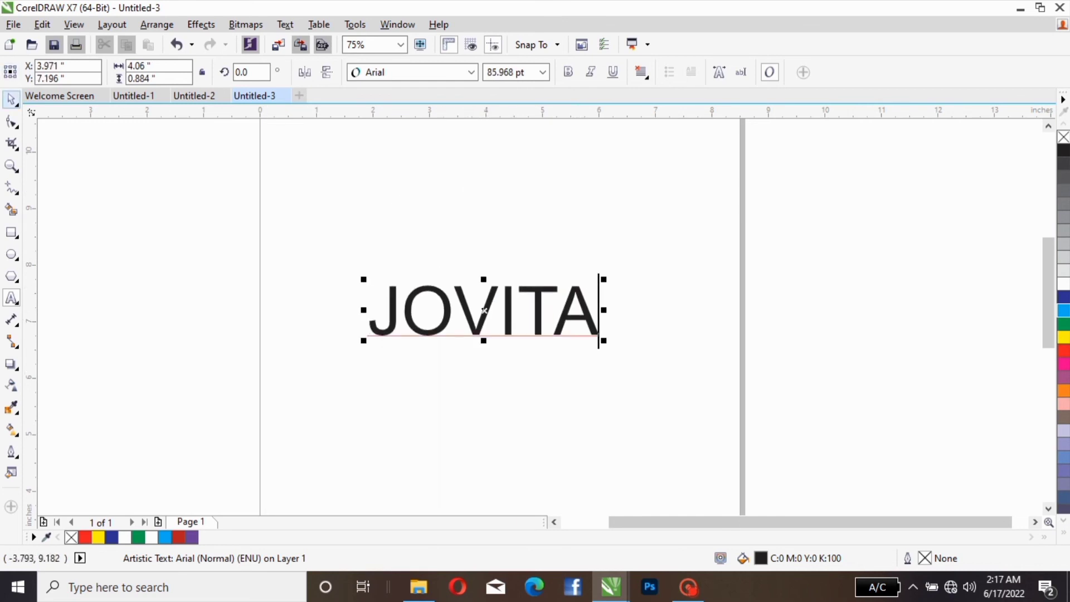
{"action": "left_click", "coordinate": [10, 100]}
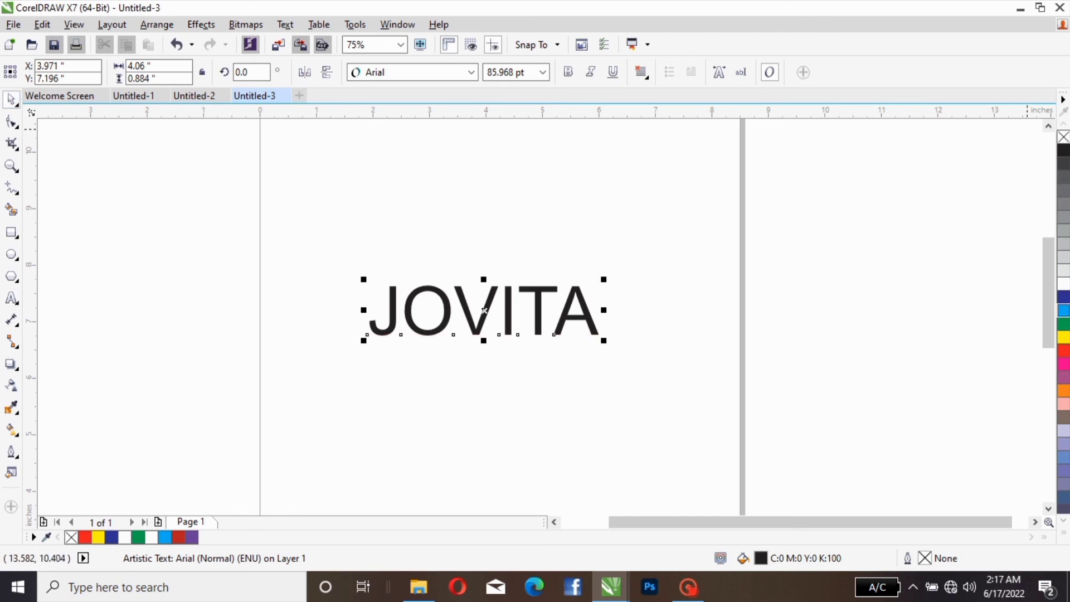
Step: Give the text a cyan fill with a red outline and enlarge it to about 111.8 pt
{"action": "left_click", "coordinate": [1063, 310]}
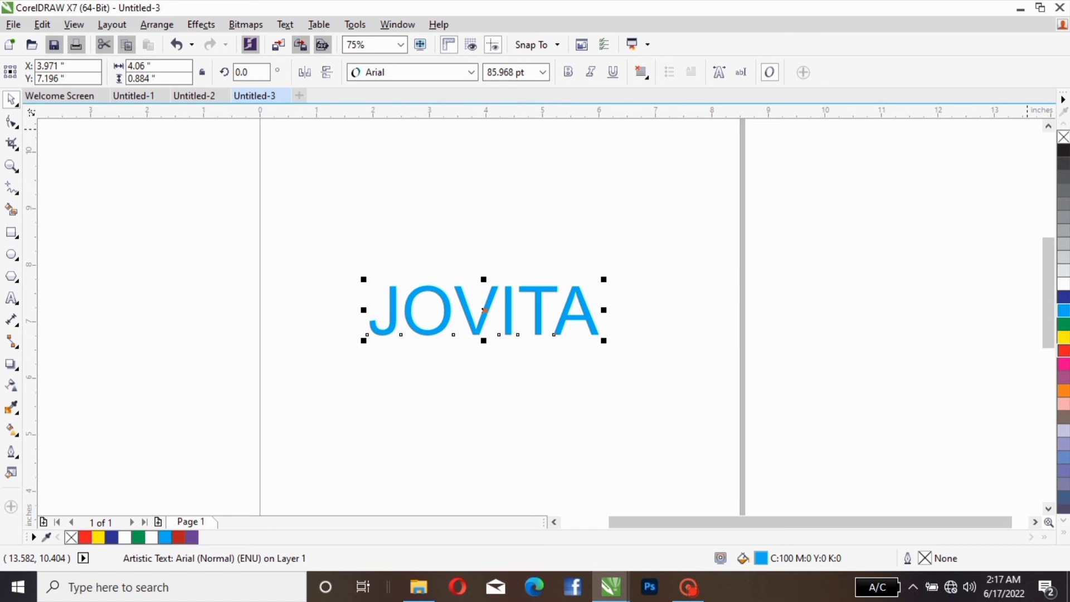
{"action": "right_click", "coordinate": [1062, 350]}
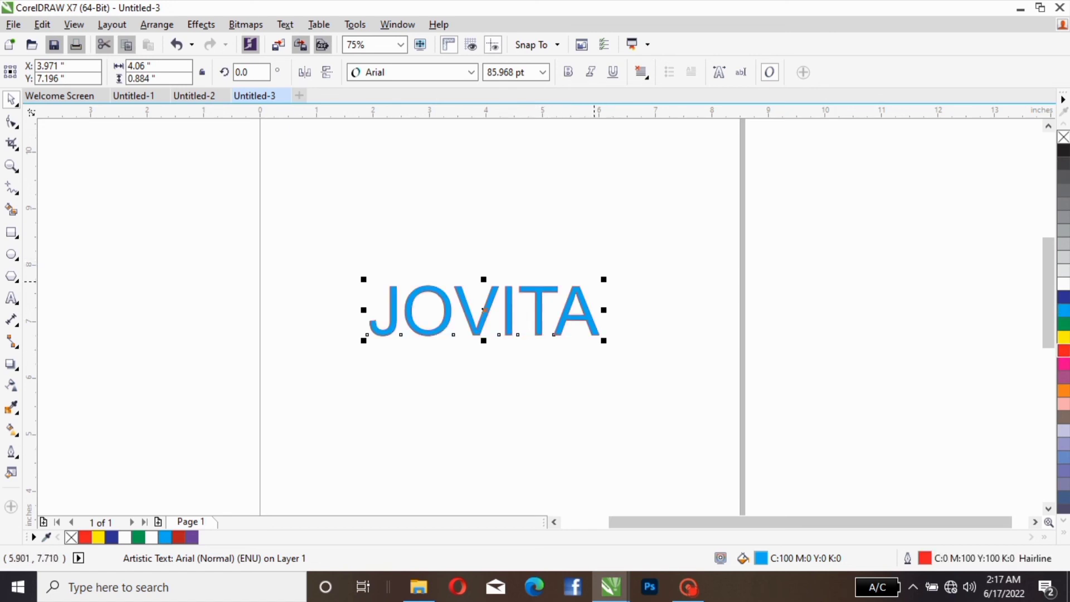
{"action": "left_click_drag", "start_coordinate": [603, 279], "coordinate": [668, 205]}
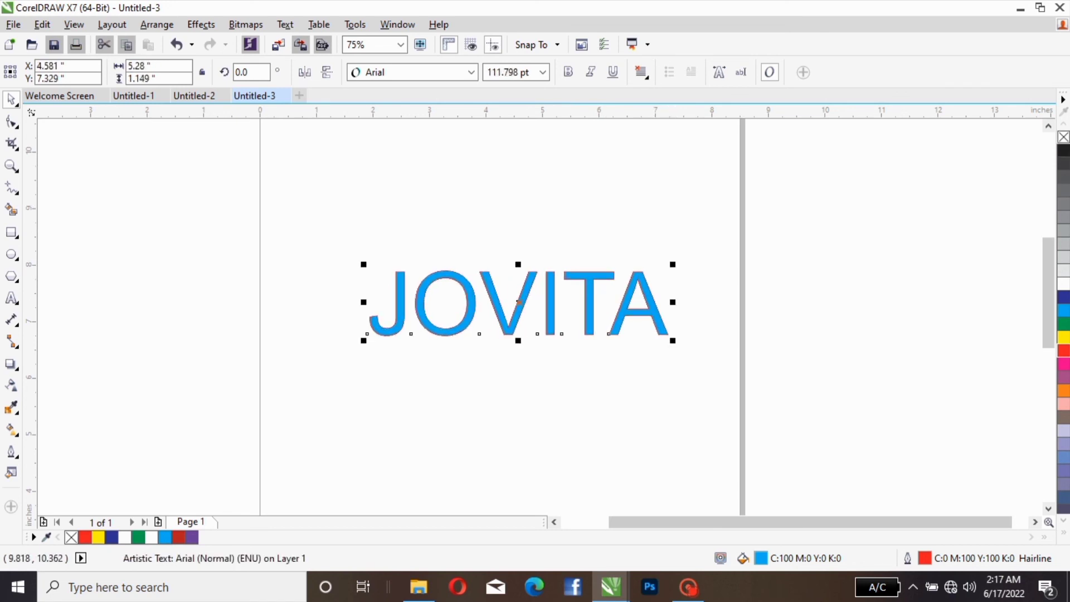
Step: Make the text solid black without an outline, and finally change it to a black outline without a fill
{"action": "right_click", "coordinate": [1063, 137]}
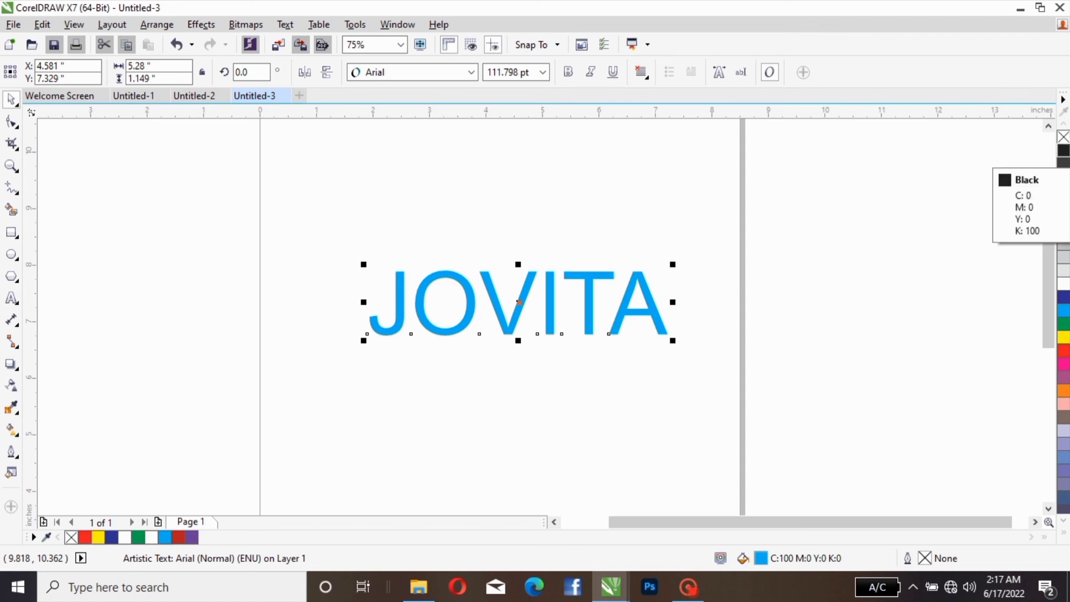
{"action": "left_click", "coordinate": [1063, 151]}
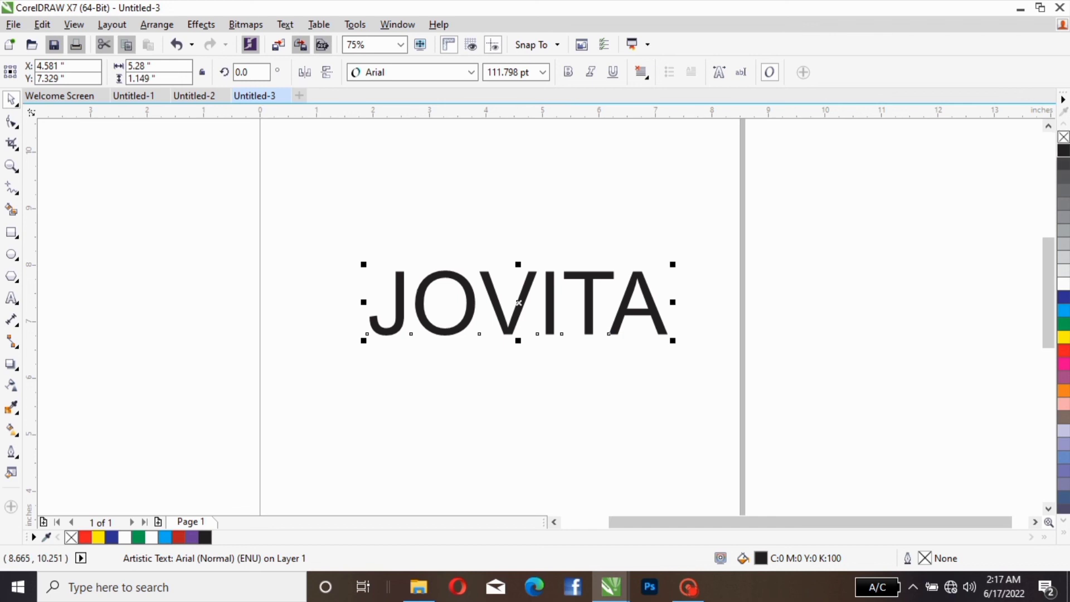
{"action": "left_click", "coordinate": [1063, 138]}
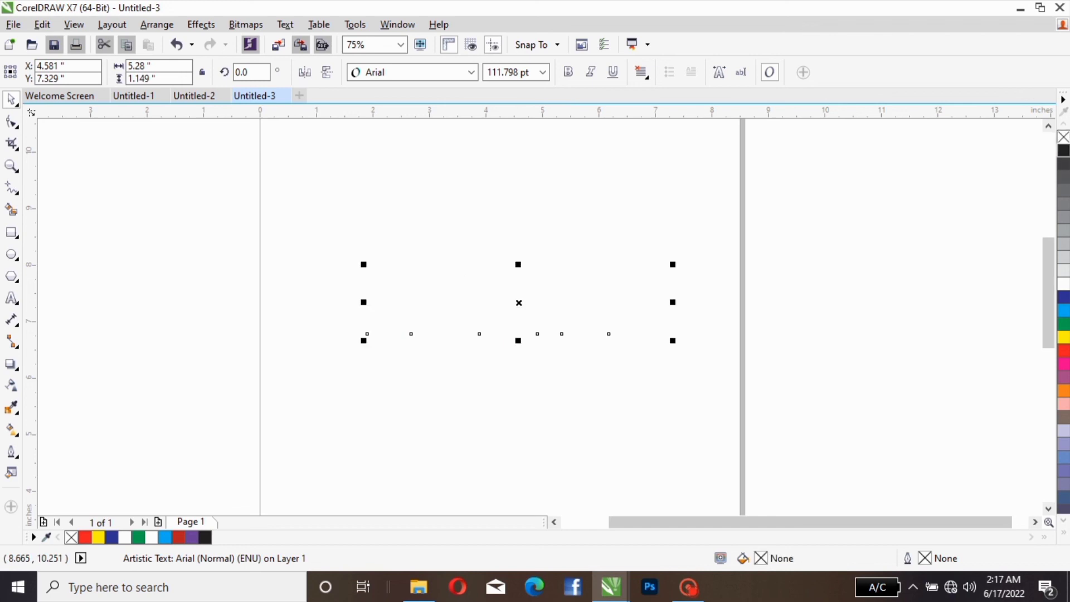
{"action": "right_click", "coordinate": [1063, 150]}
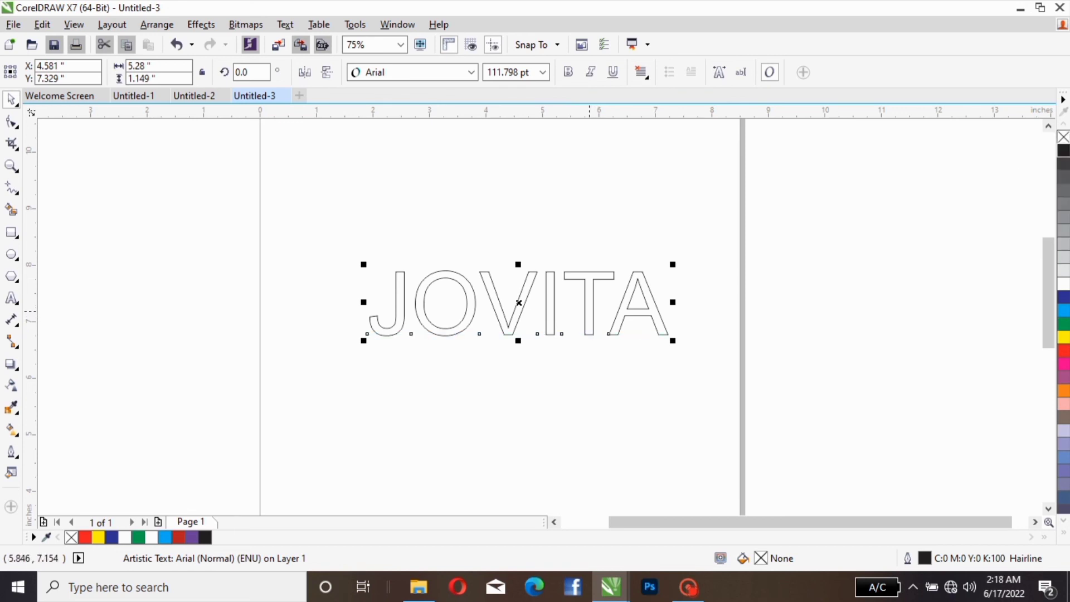
Step: Enlarge the outlined text to about 171.8 pt and centre it near X 5.08, Y 6.83
{"action": "left_click", "coordinate": [584, 296]}
{"action": "left_click_drag", "start_coordinate": [584, 296], "coordinate": [531, 328]}
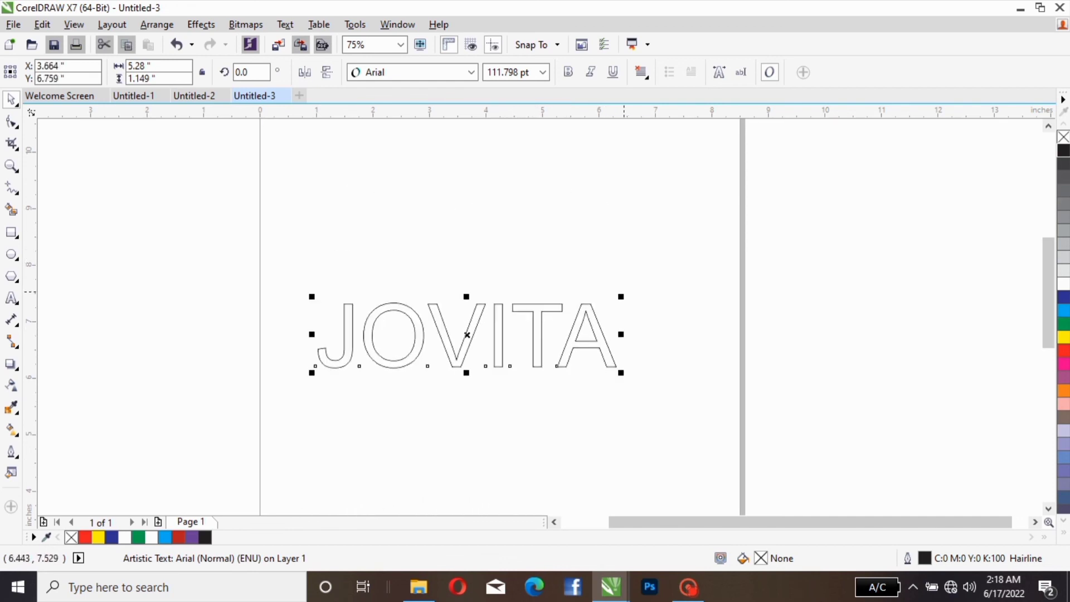
{"action": "left_click_drag", "start_coordinate": [621, 296], "coordinate": [781, 261]}
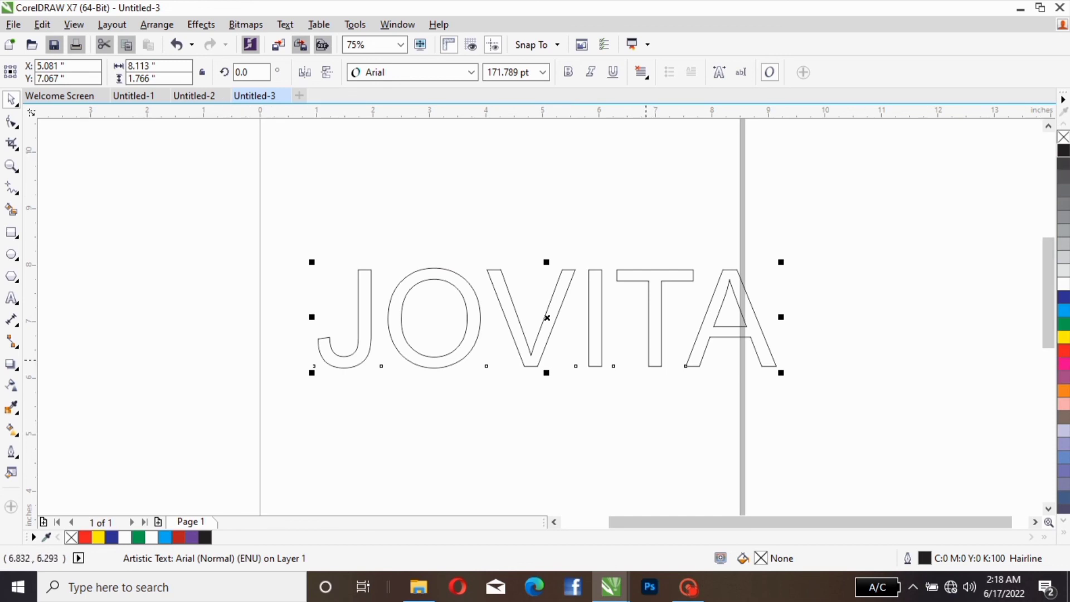
{"action": "mouse_move", "coordinate": [547, 318]}
{"action": "left_mouse_down"}
{"action": "mouse_move", "coordinate": [546, 267]}
{"action": "mouse_move", "coordinate": [547, 331]}
{"action": "left_mouse_up"}
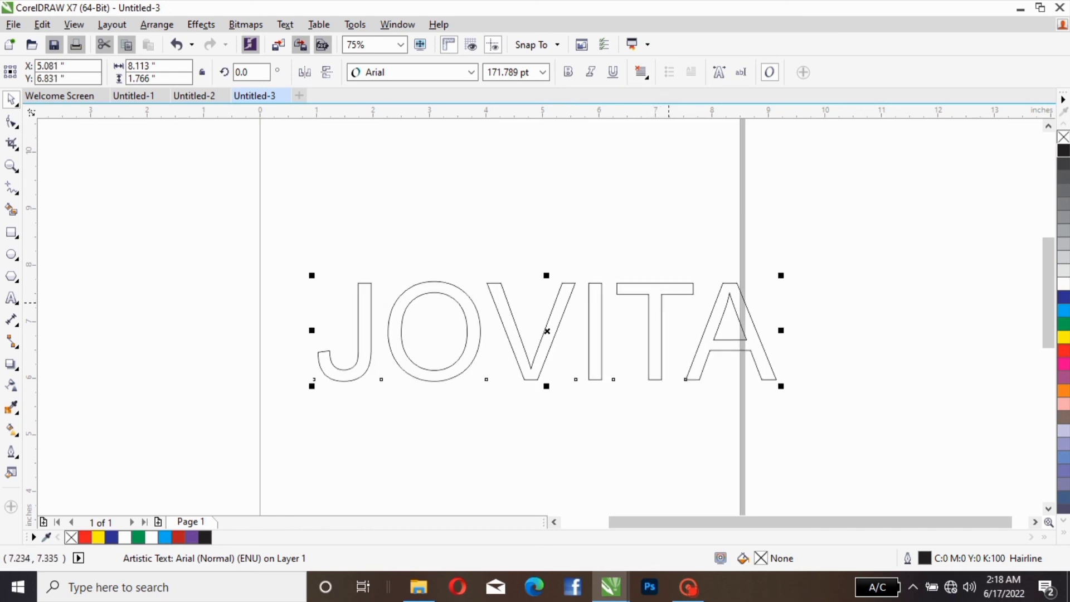